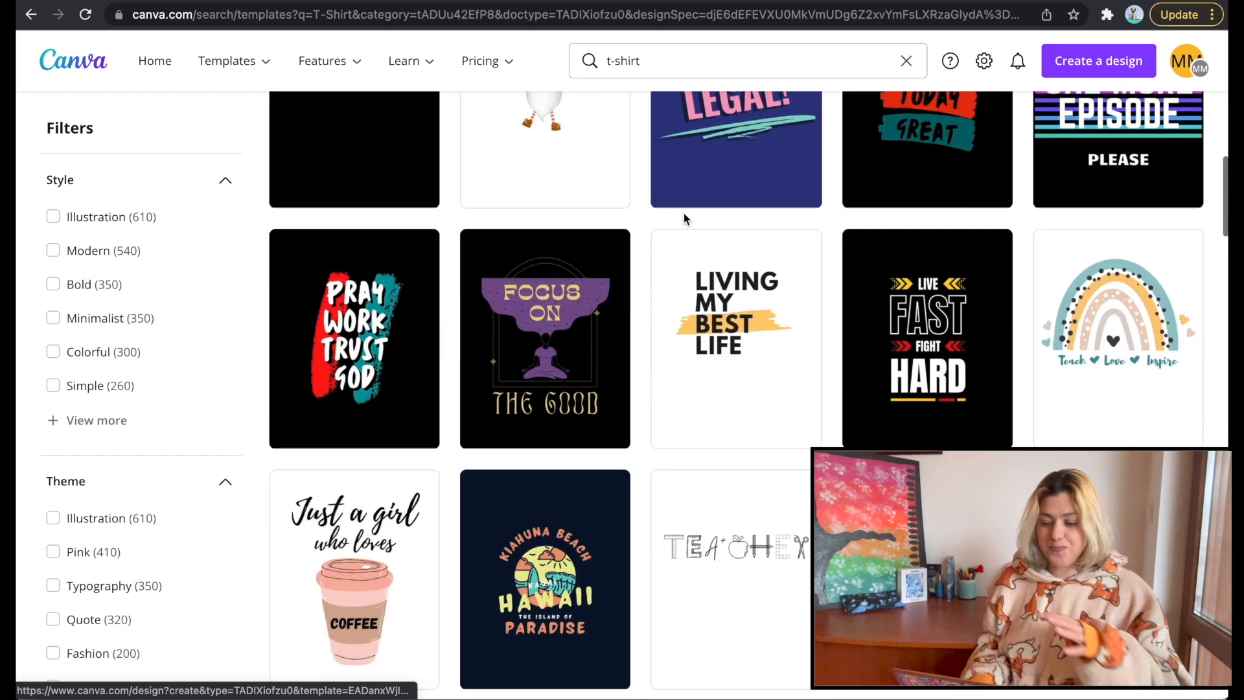
# - Browse the T-shirt templates and create a blank T-shirt design
pyautogui.scroll(-13, 684, 358)
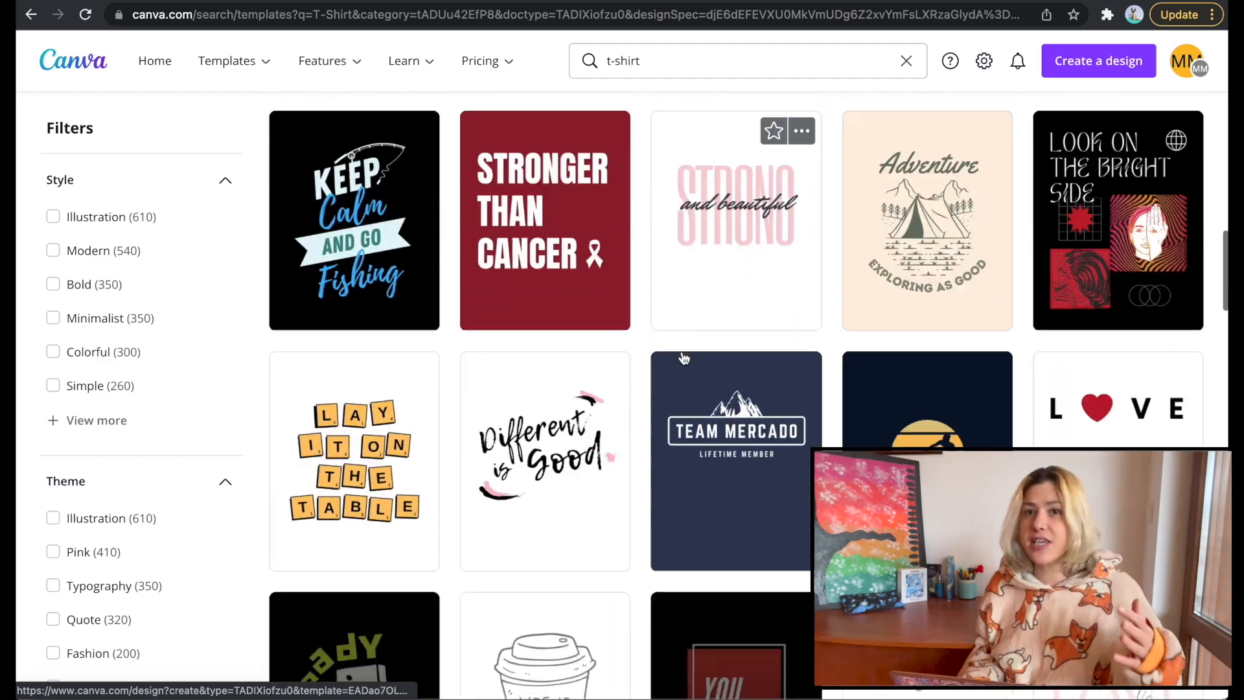
pyautogui.scroll(18, 684, 358)
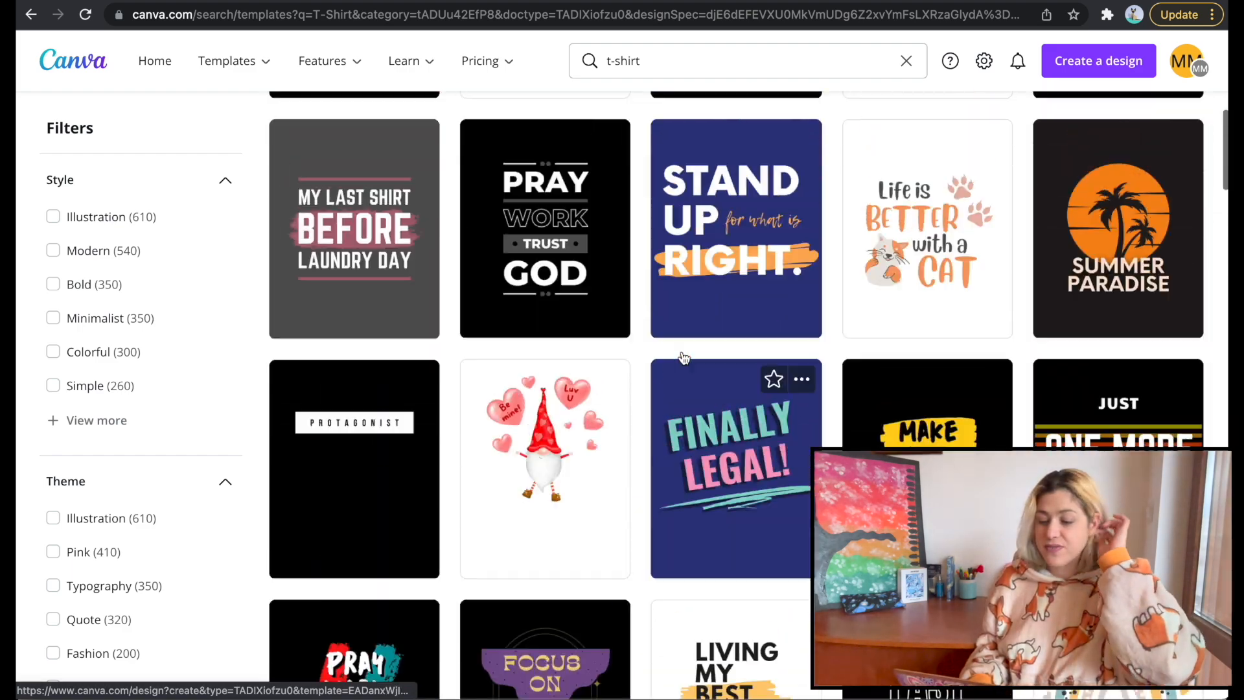
pyautogui.scroll(3, 683, 357)
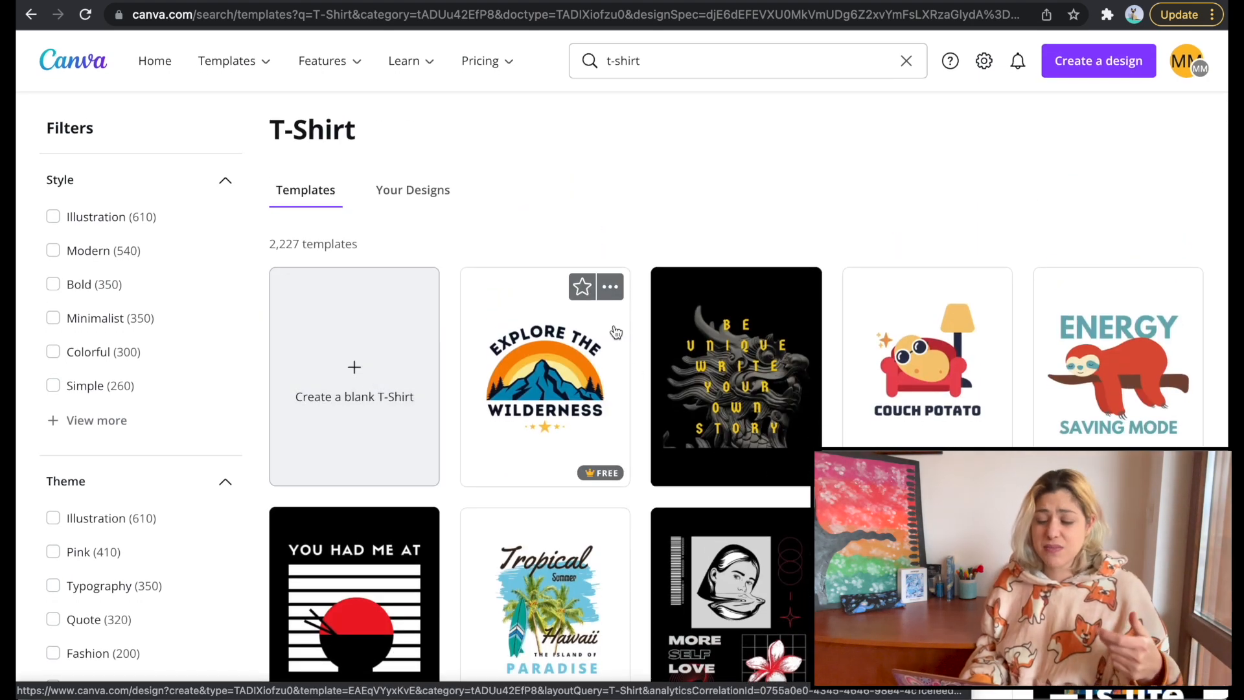
pyautogui.scroll(-2, 616, 332)
pyautogui.scroll(-15, 616, 333)
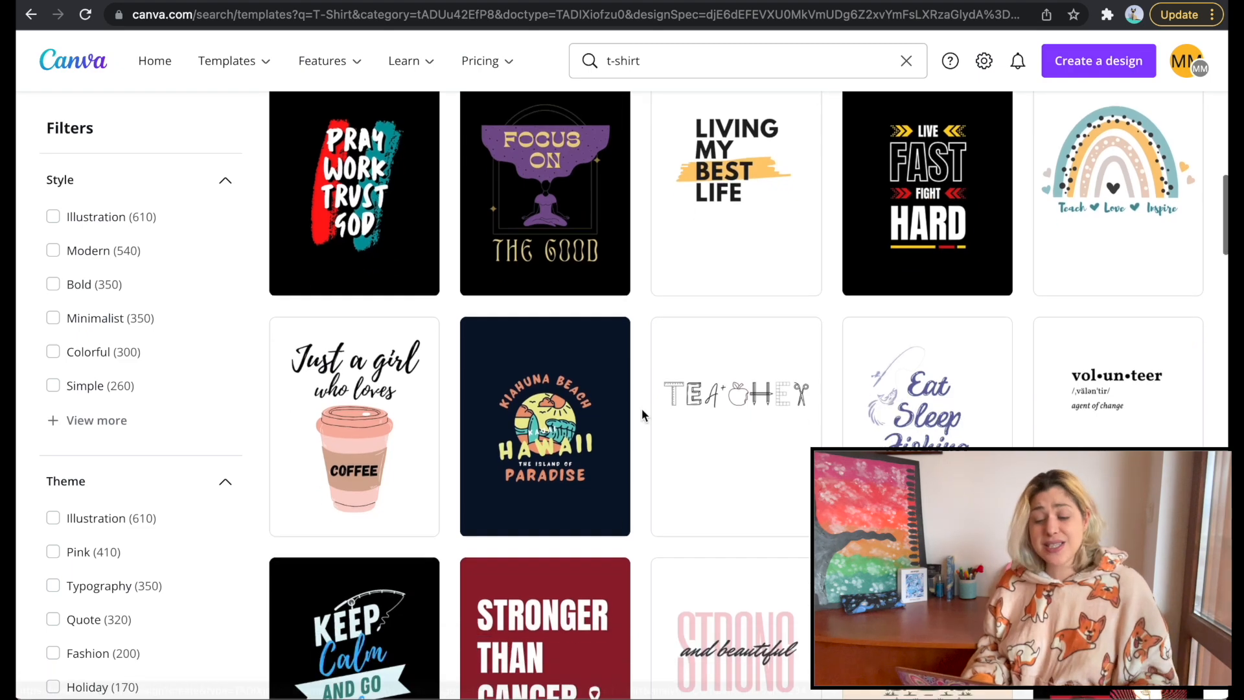
pyautogui.scroll(15, 642, 408)
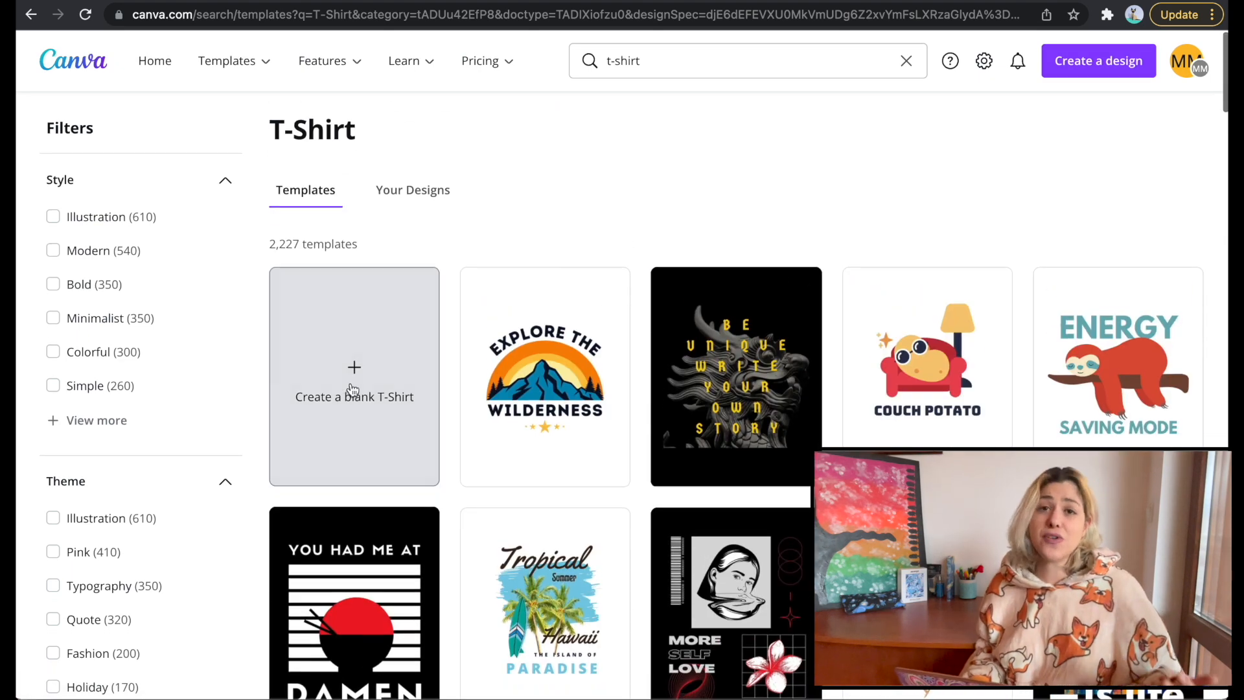
pyautogui.click(350, 387)
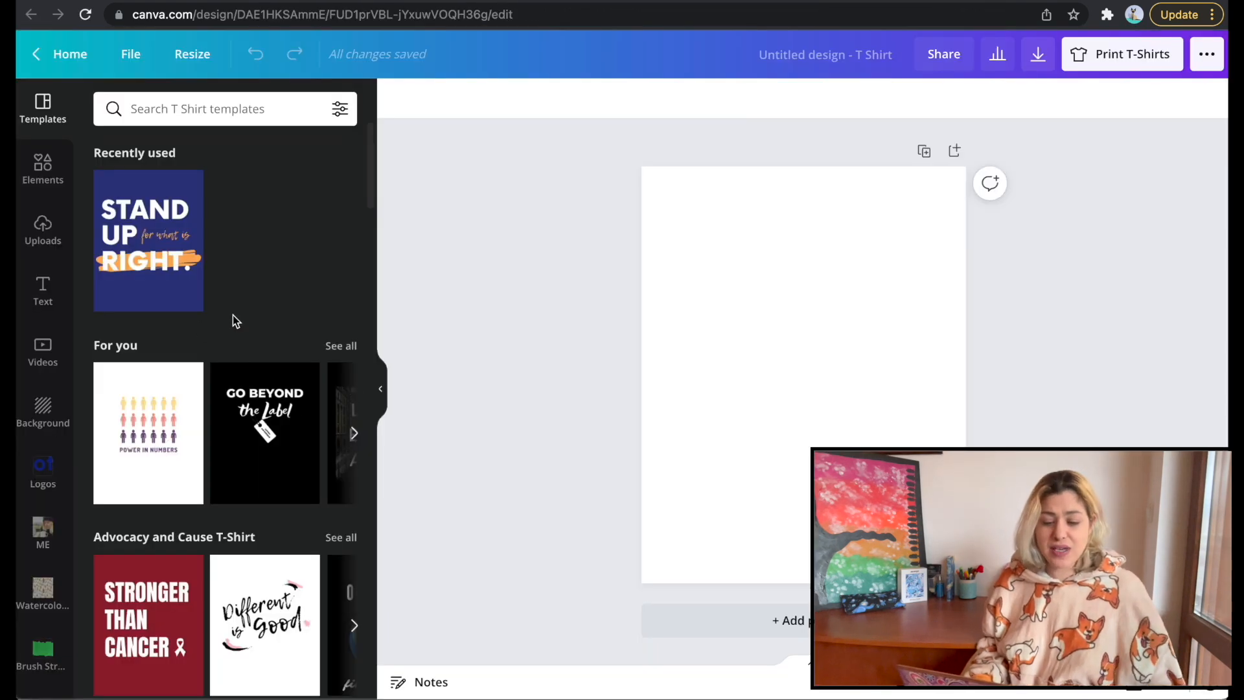
# - Search the T-shirt templates for "coffee" and apply the "Life is better with coffee" cup template
pyautogui.scroll(-8, 232, 315)
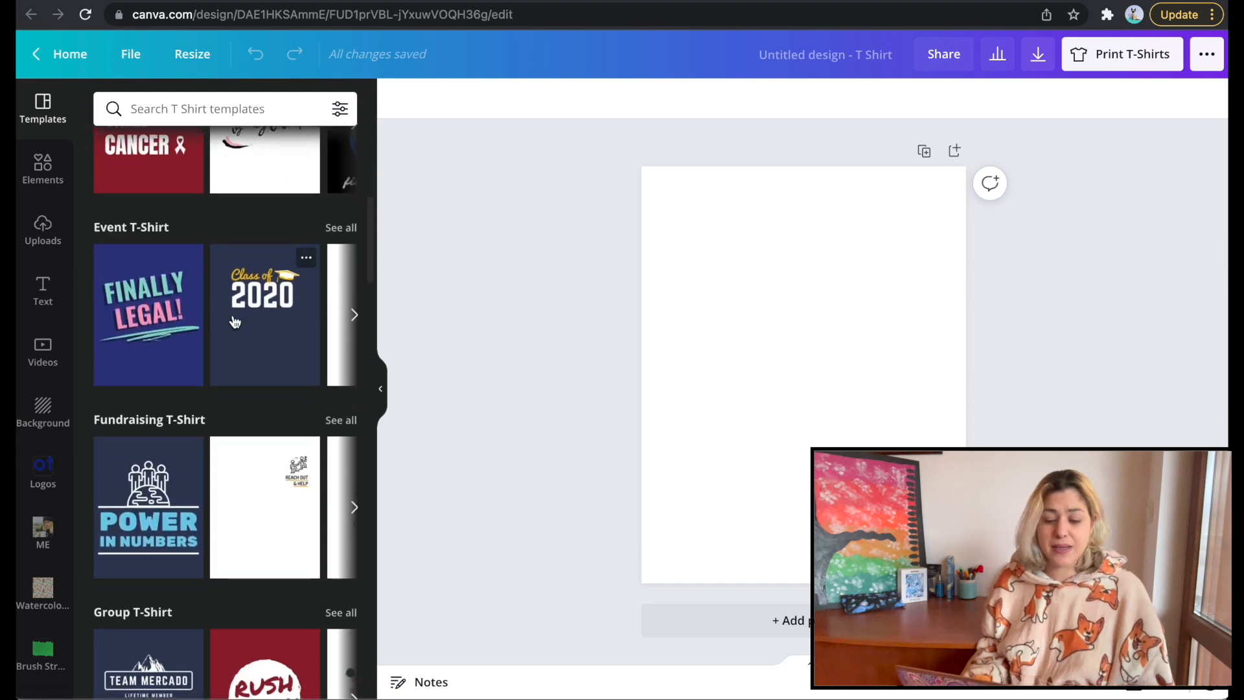
pyautogui.scroll(-6, 234, 322)
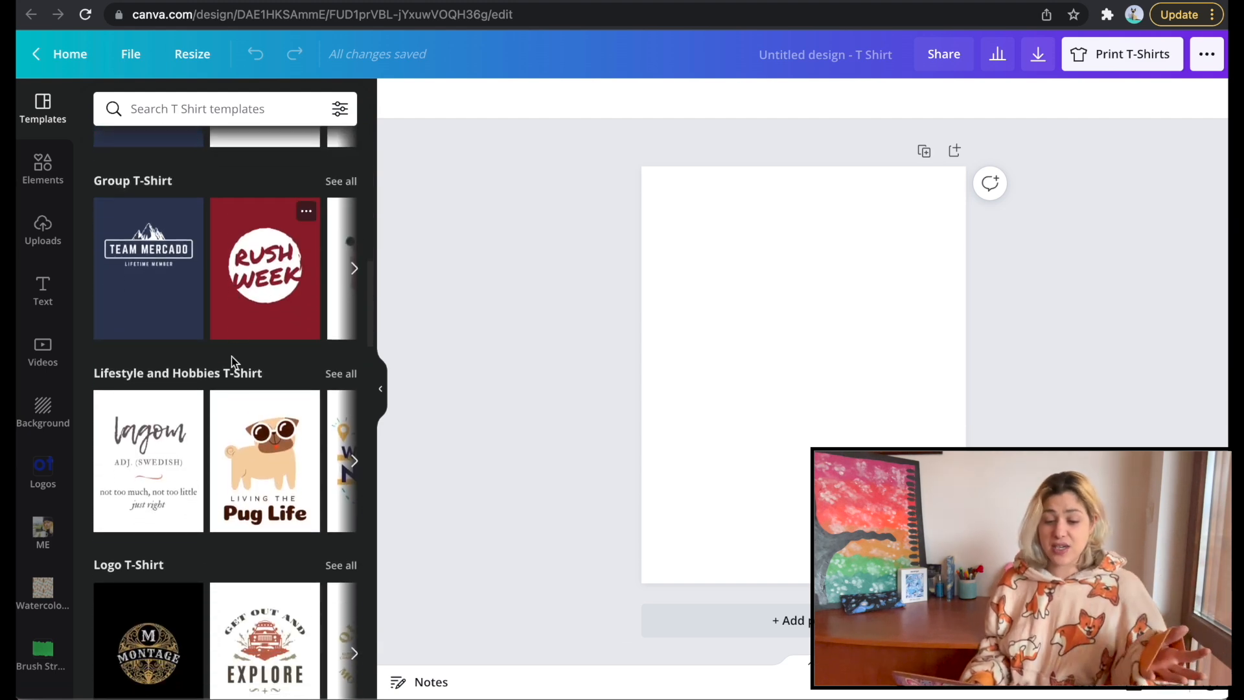
pyautogui.scroll(14, 233, 383)
pyautogui.click(185, 108)
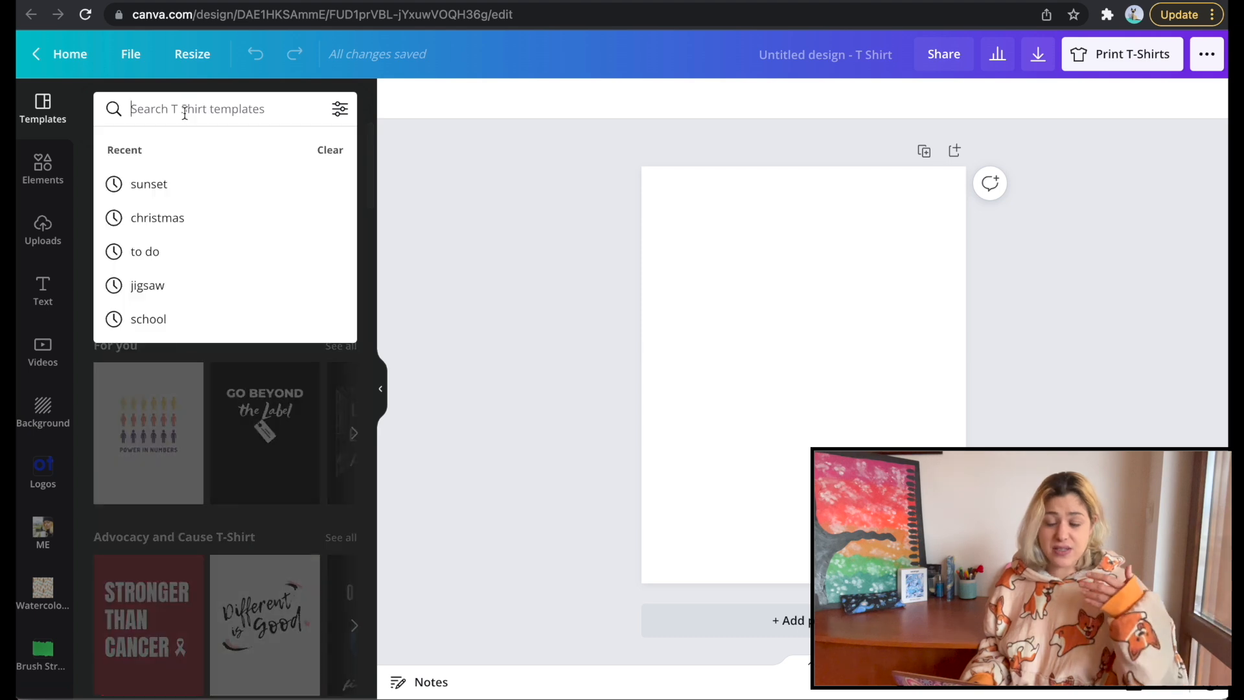
pyautogui.write('coffee')
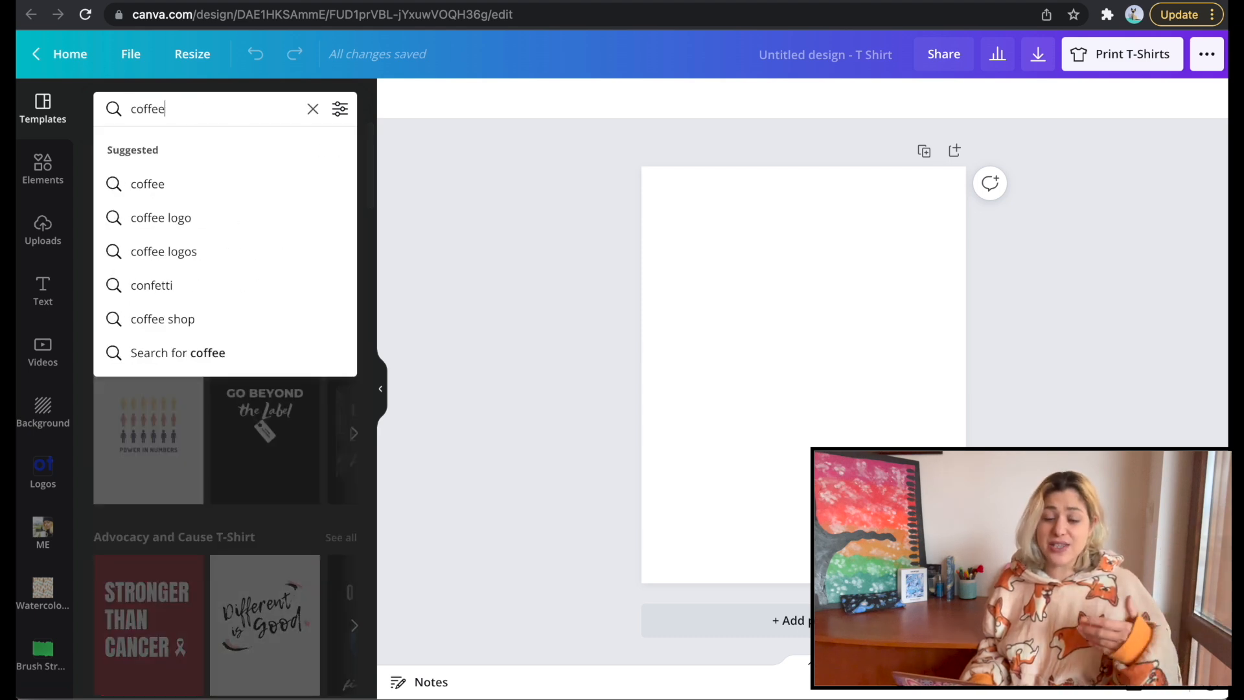
pyautogui.press('Return')
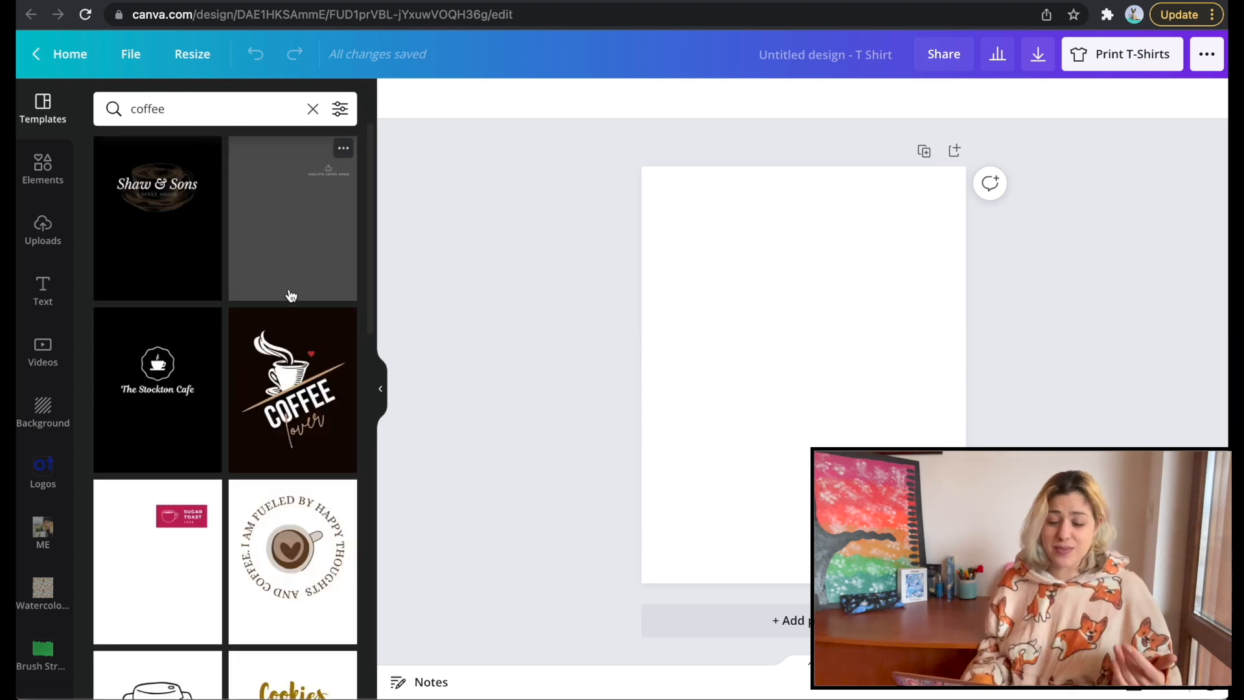
pyautogui.scroll(-5, 290, 295)
pyautogui.click(157, 355)
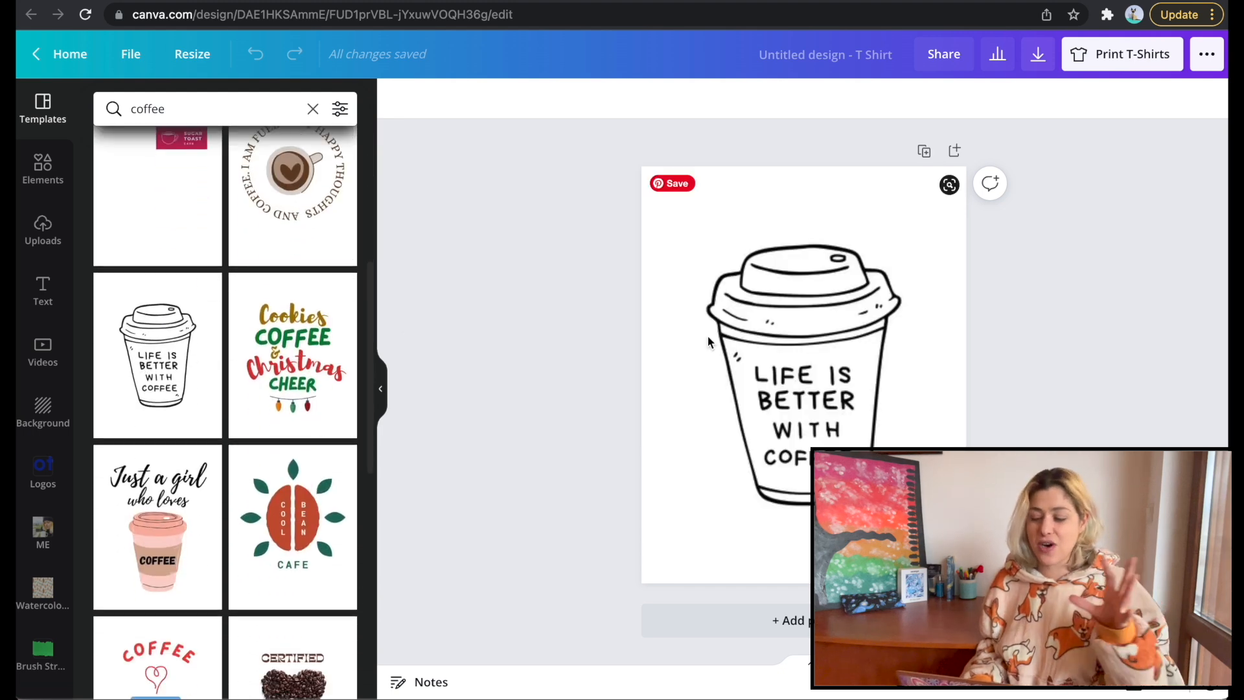
# - Enlarge the coffee cup illustration together with its lettering so that it nearly fills the page
pyautogui.click(699, 337)
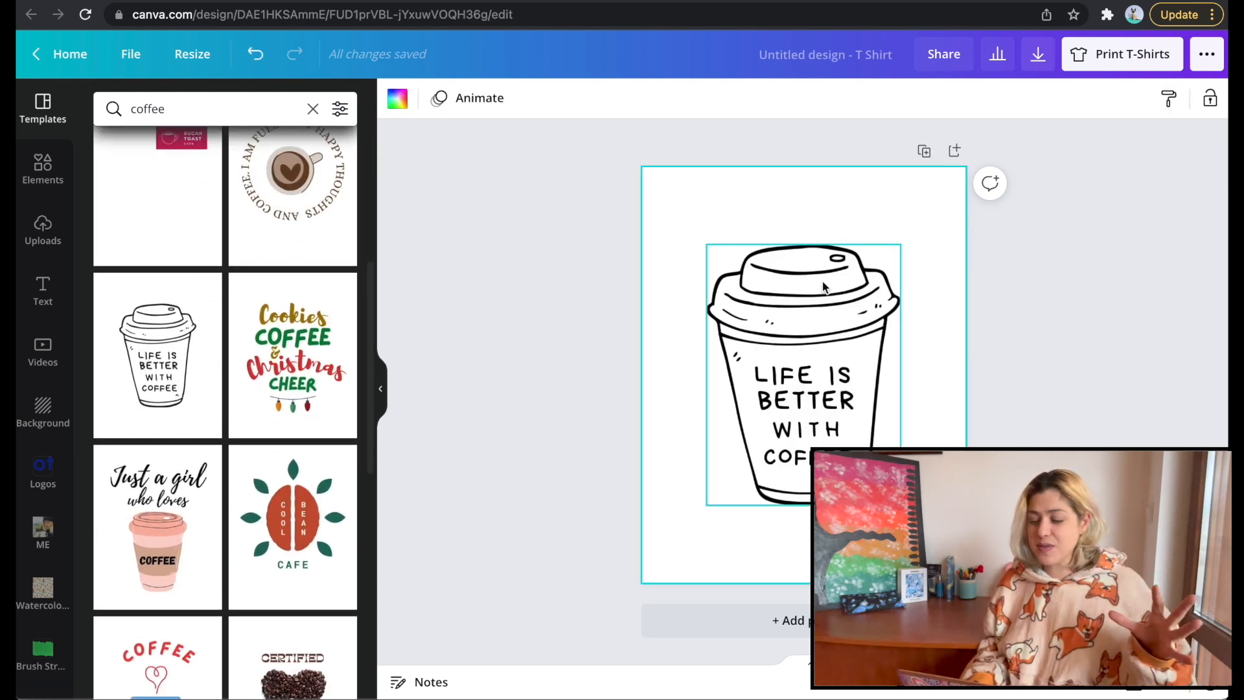
pyautogui.click(823, 287)
pyautogui.click(839, 349)
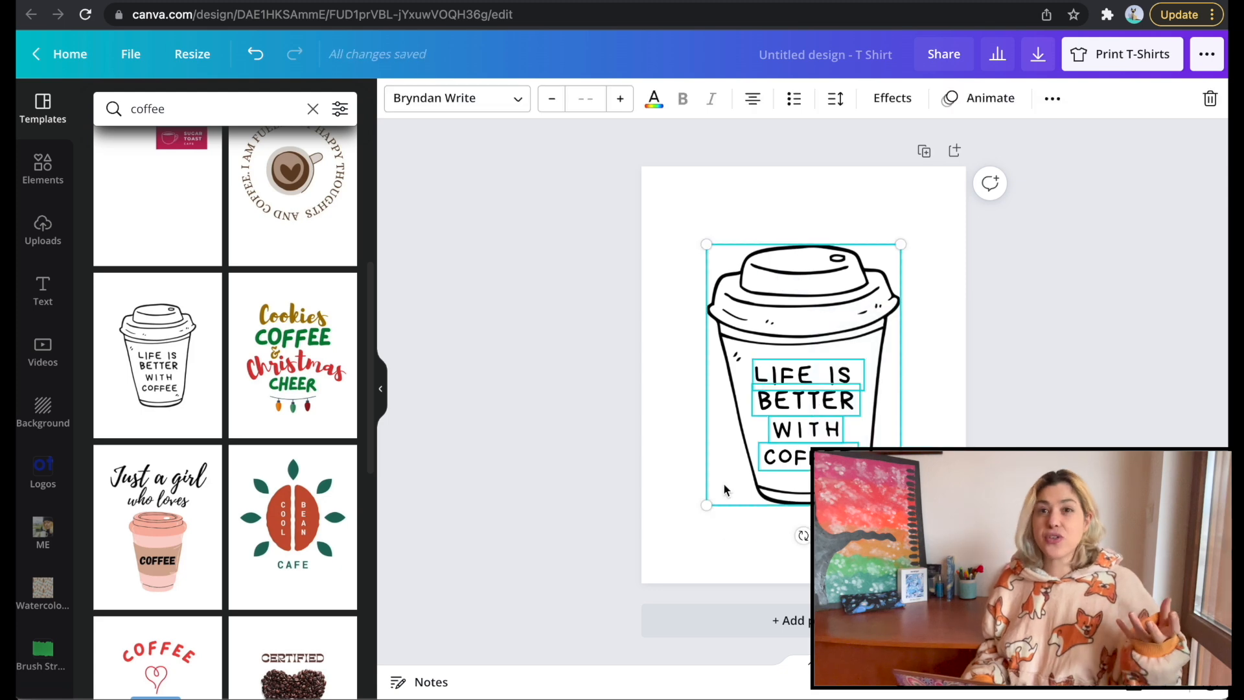
pyautogui.moveTo(707, 504); pyautogui.dragTo(648, 583)
pyautogui.moveTo(898, 256); pyautogui.dragTo(952, 197)
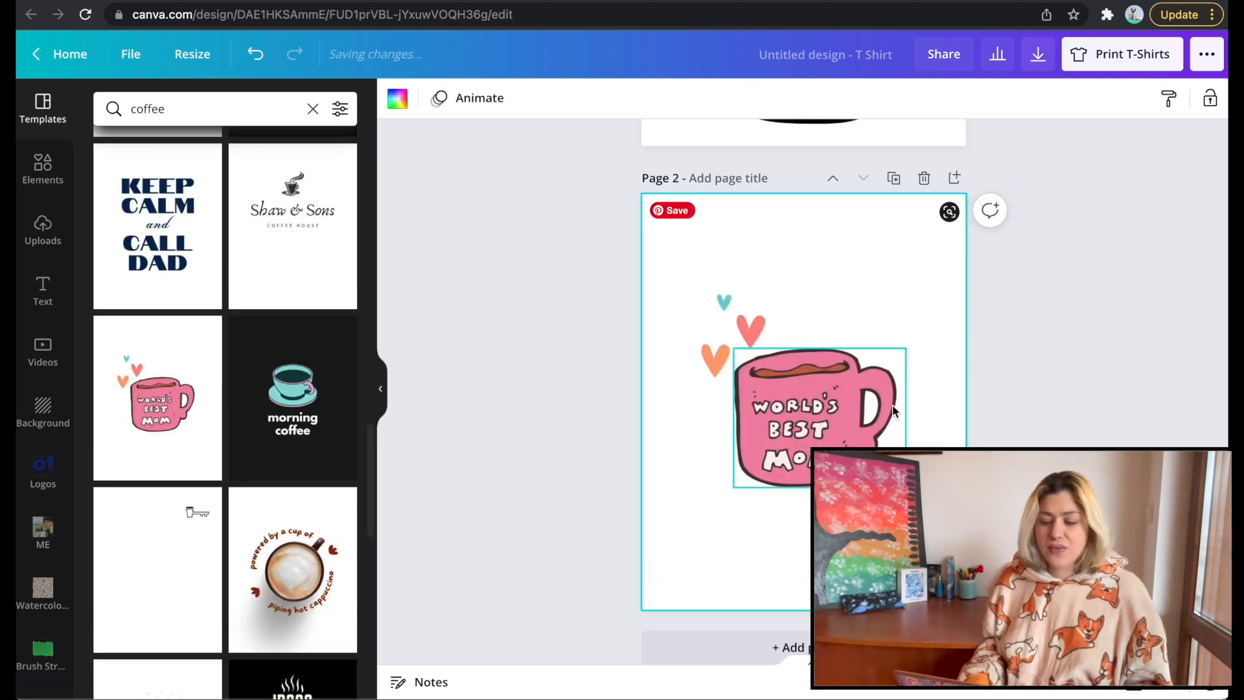
# - Delete the hearts beside the "World's Best Mom" mug on page 2, then enlarge the mug and center it
pyautogui.click(741, 328)
pyautogui.press('Delete')
pyautogui.click(875, 369)
pyautogui.moveTo(905, 348); pyautogui.dragTo(957, 307)
pyautogui.moveTo(734, 486); pyautogui.dragTo(664, 544)
pyautogui.moveTo(863, 467); pyautogui.dragTo(867, 443)
# - Recolor the mug's lettering turquoise
pyautogui.click(418, 102)
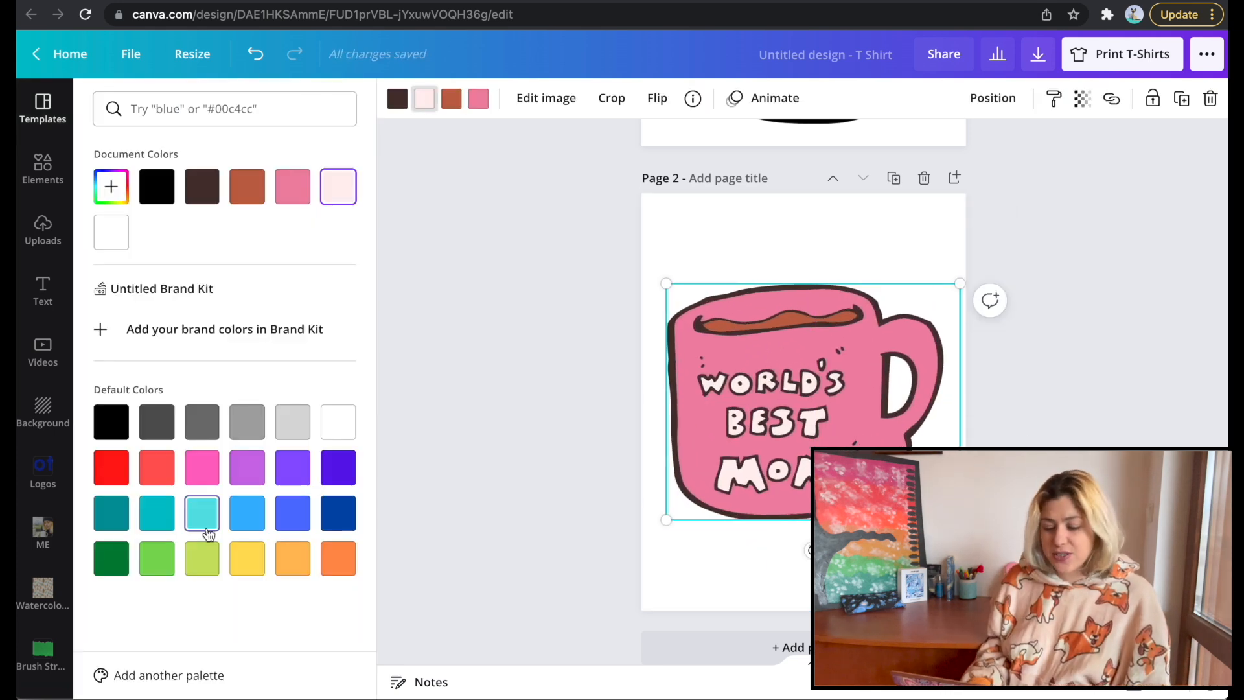
pyautogui.click(201, 512)
pyautogui.click(201, 512)
# - Try several colors on the mug, including a custom color, dark brown, light blue and orange
pyautogui.click(110, 187)
pyautogui.moveTo(241, 272); pyautogui.dragTo(167, 226)
pyautogui.click(230, 280)
pyautogui.click(201, 186)
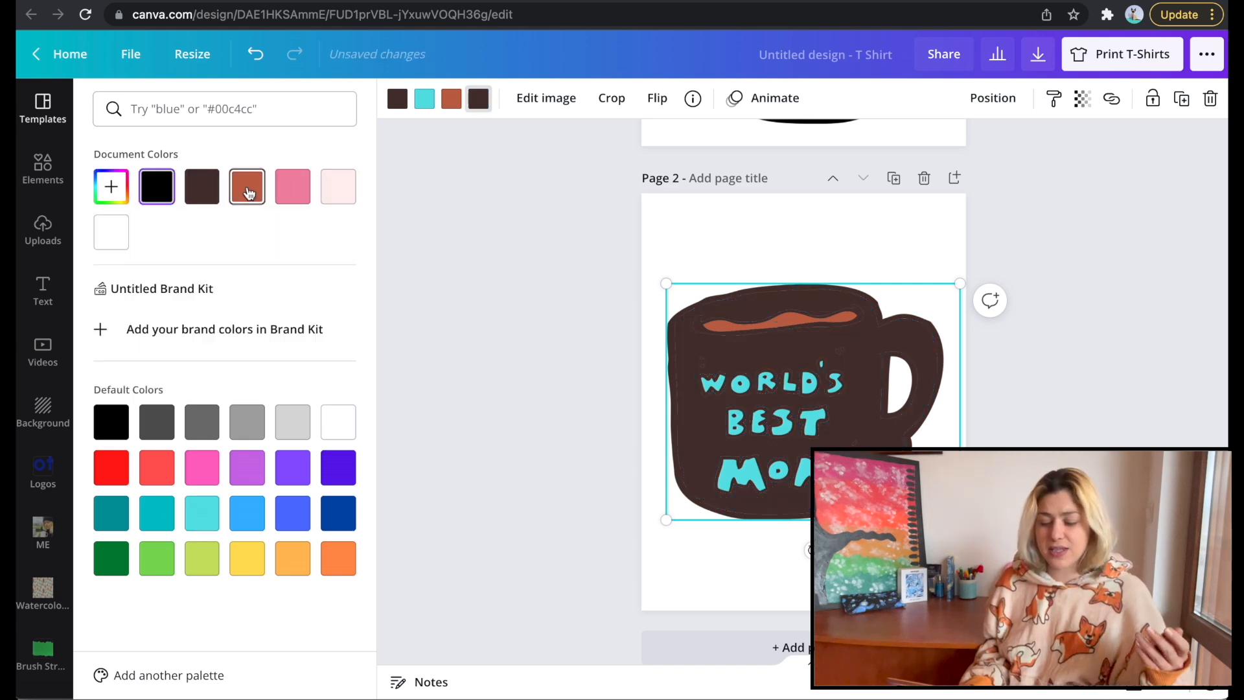
pyautogui.click(247, 512)
pyautogui.click(337, 558)
# - Set the mug's body to the custom dark blue #356596
pyautogui.click(111, 187)
pyautogui.click(178, 330)
pyautogui.moveTo(266, 228); pyautogui.dragTo(253, 264)
pyautogui.click(240, 330)
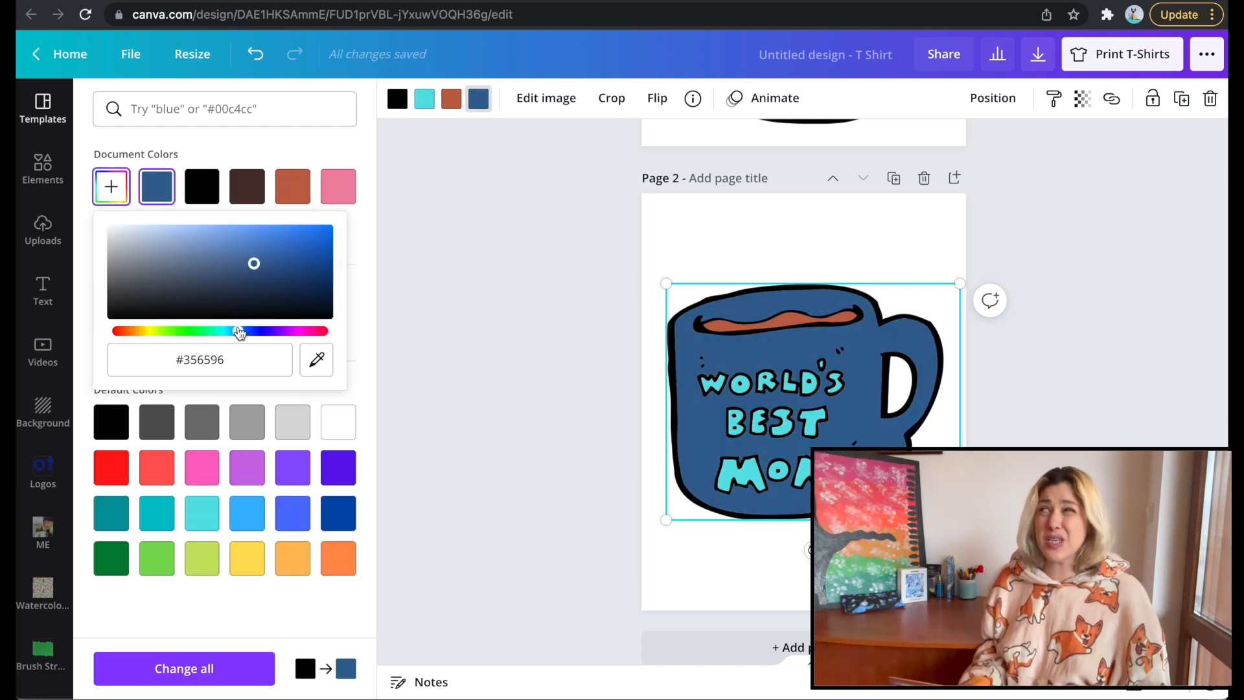
# - Set the mug's lettering to the custom off-white #FAFAFA
pyautogui.click(425, 99)
pyautogui.click(111, 187)
pyautogui.click(242, 331)
pyautogui.click(161, 230)
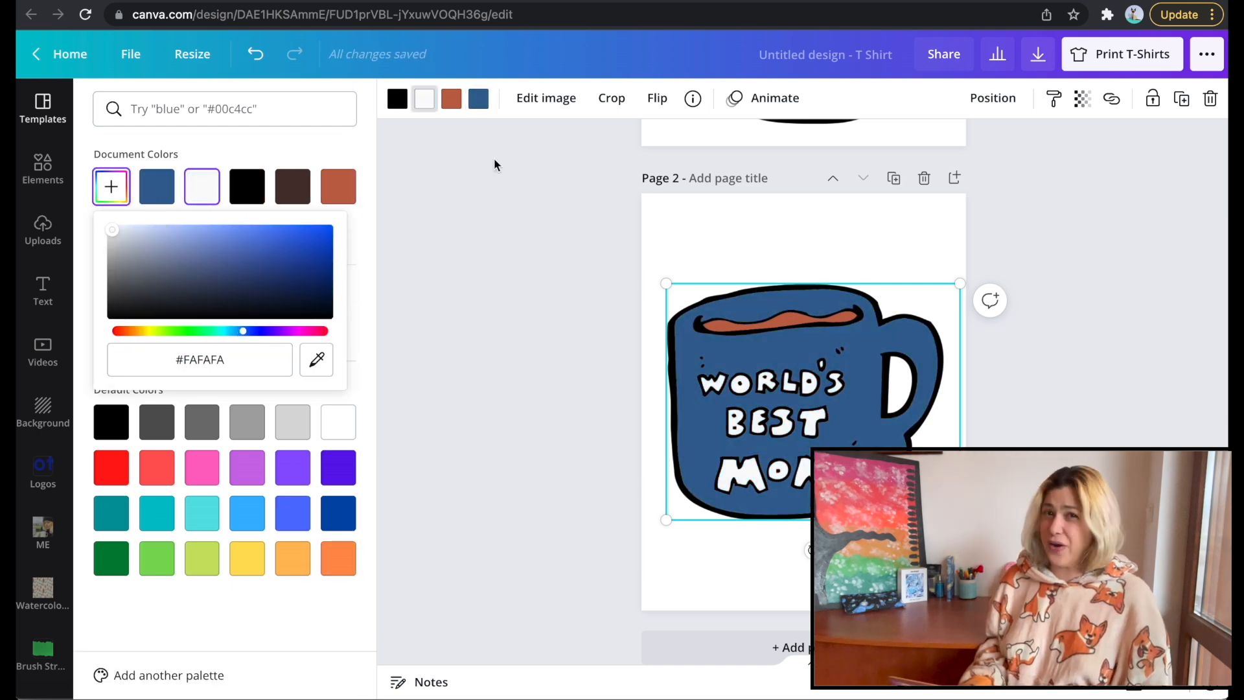
pyautogui.click(411, 133)
pyautogui.scroll(-5, 260, 354)
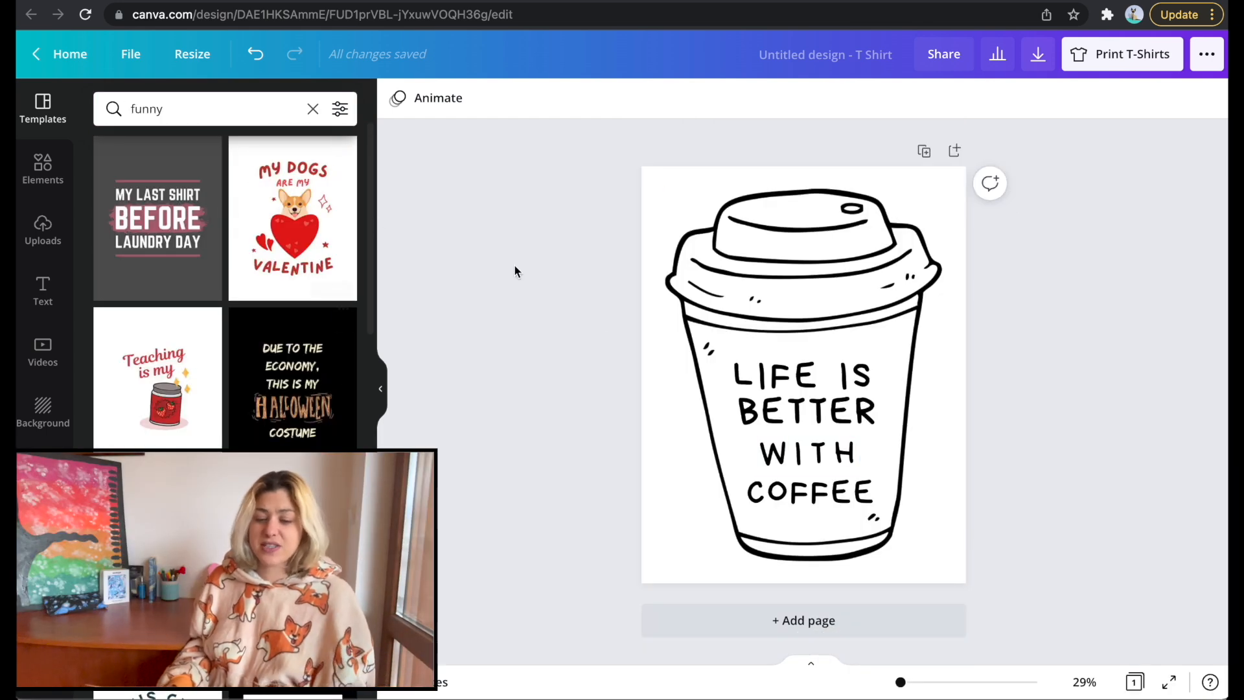
# - Add a second page and apply the "My last shirt before laundry day" template to it
pyautogui.click(674, 624)
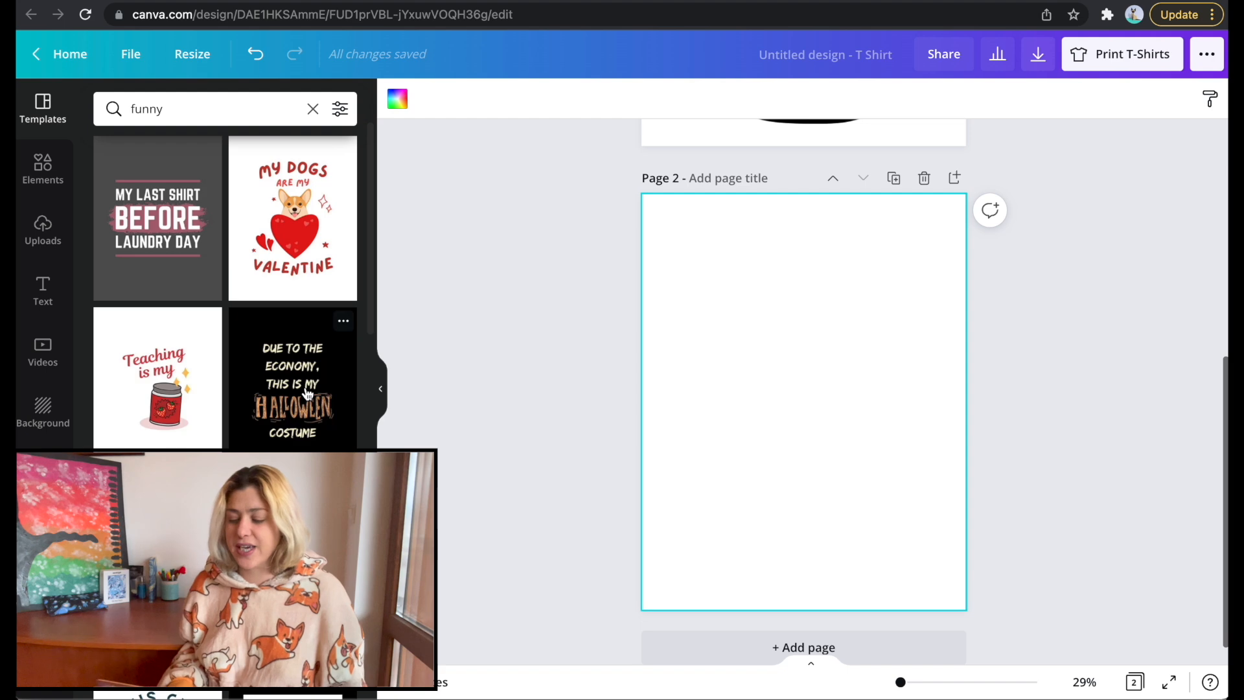
pyautogui.click(140, 217)
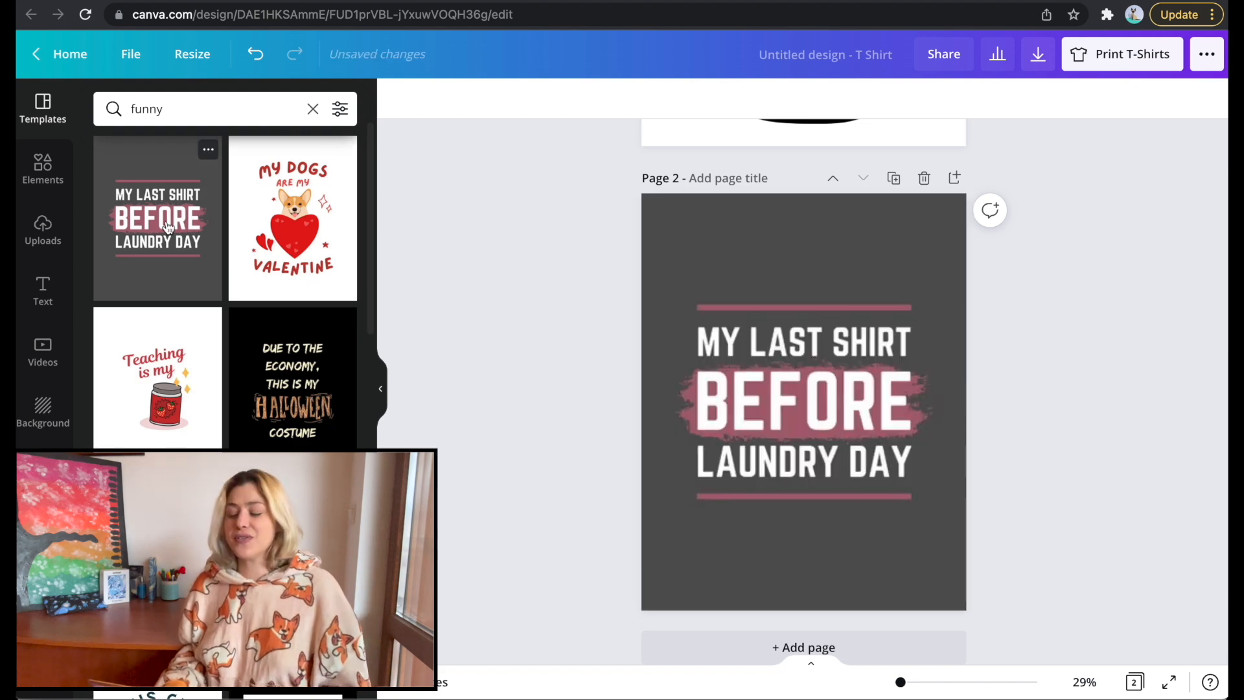
# - Reword the three-line slogan on page 2 to read "MY LAST CLEAN TSHIRT #LAUNDRYDAY"
pyautogui.click(852, 352)
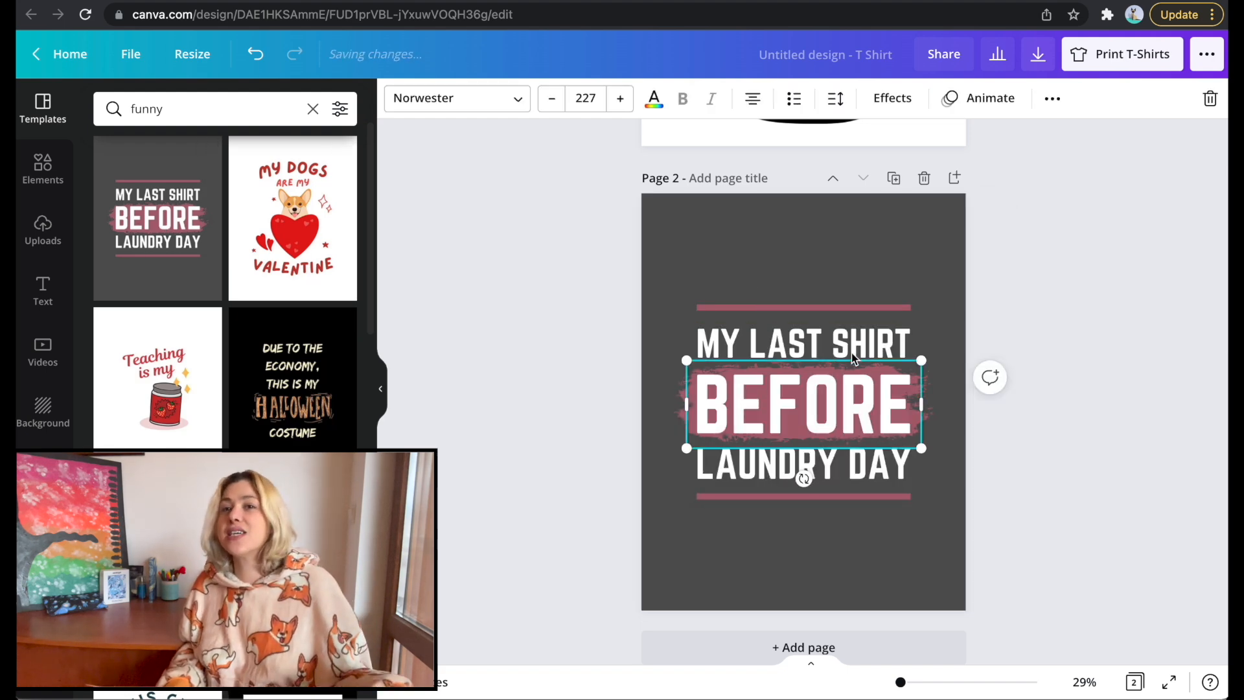
pyautogui.doubleClick(851, 353)
pyautogui.write('CLEAN')
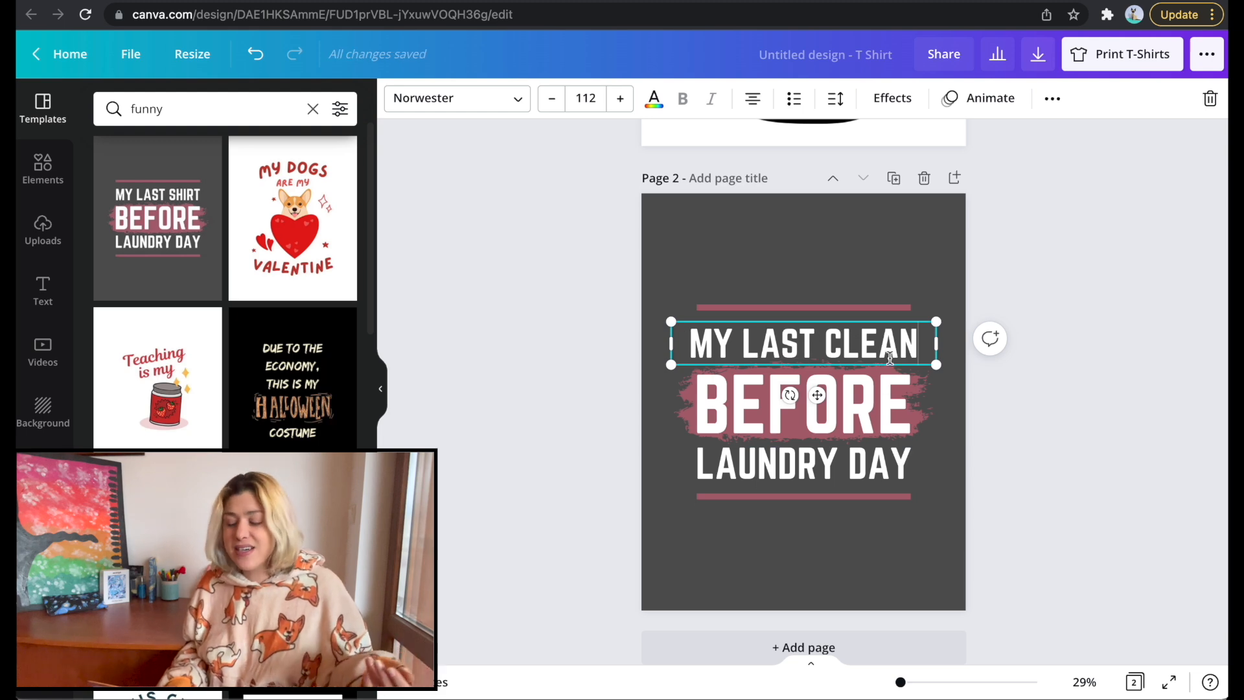
pyautogui.click(843, 405)
pyautogui.doubleClick(842, 405)
pyautogui.write('TSHIRT')
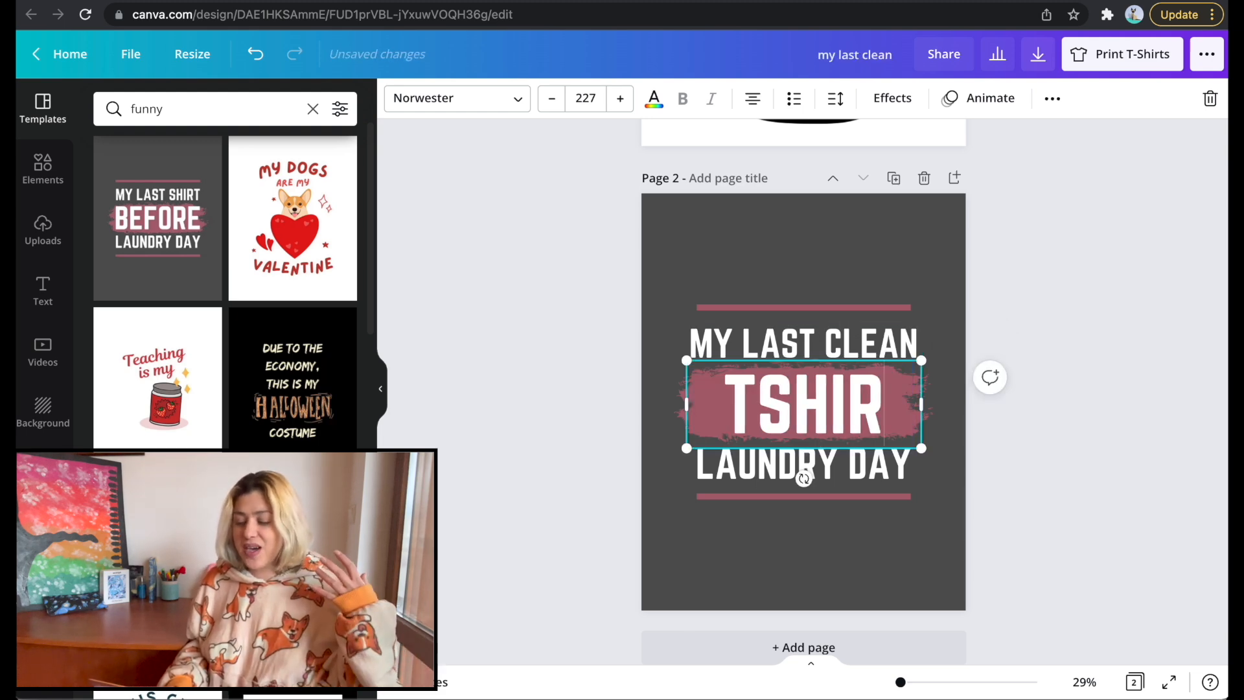
pyautogui.click(1057, 451)
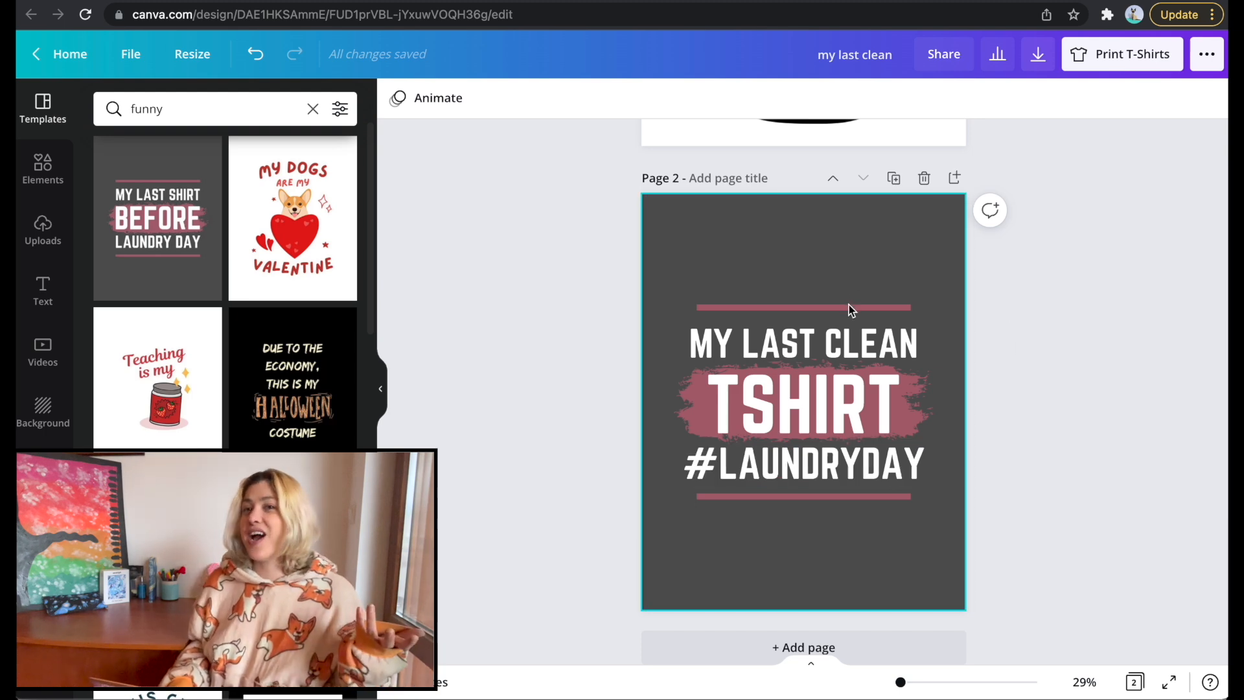
# - Delete the dark gray background of page 2 and undo the deletion
pyautogui.click(837, 215)
pyautogui.press('Delete')
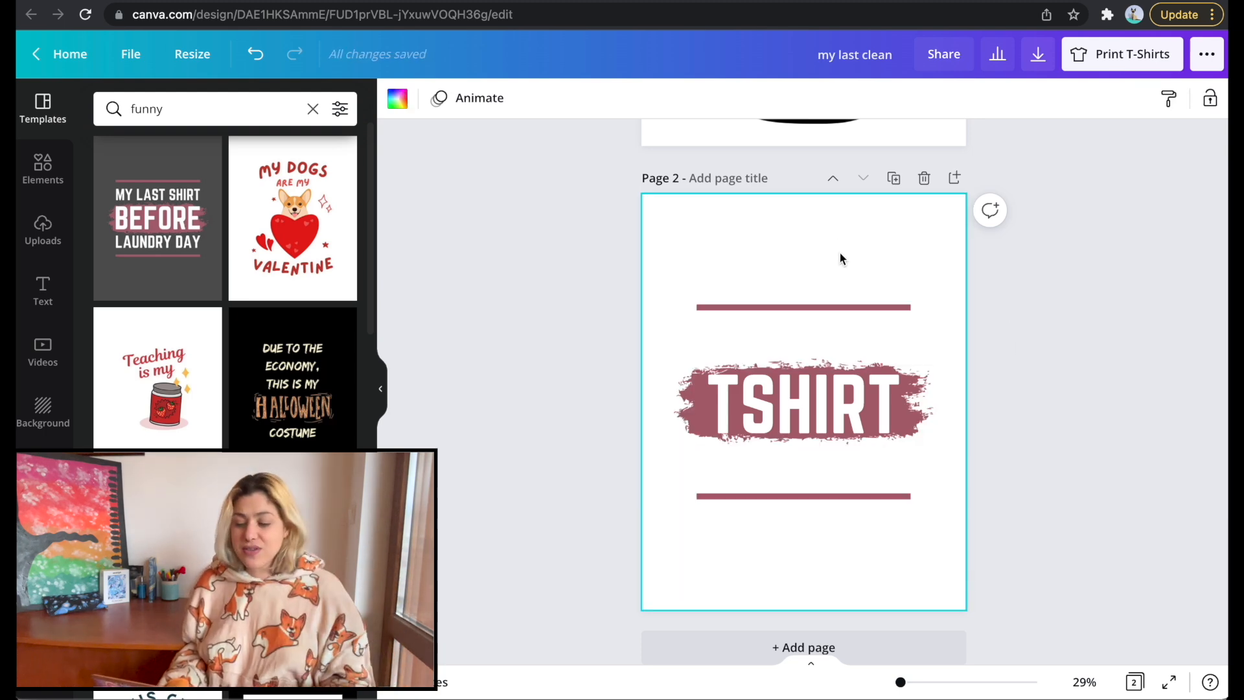
pyautogui.hotkey('ctrl', 'z')
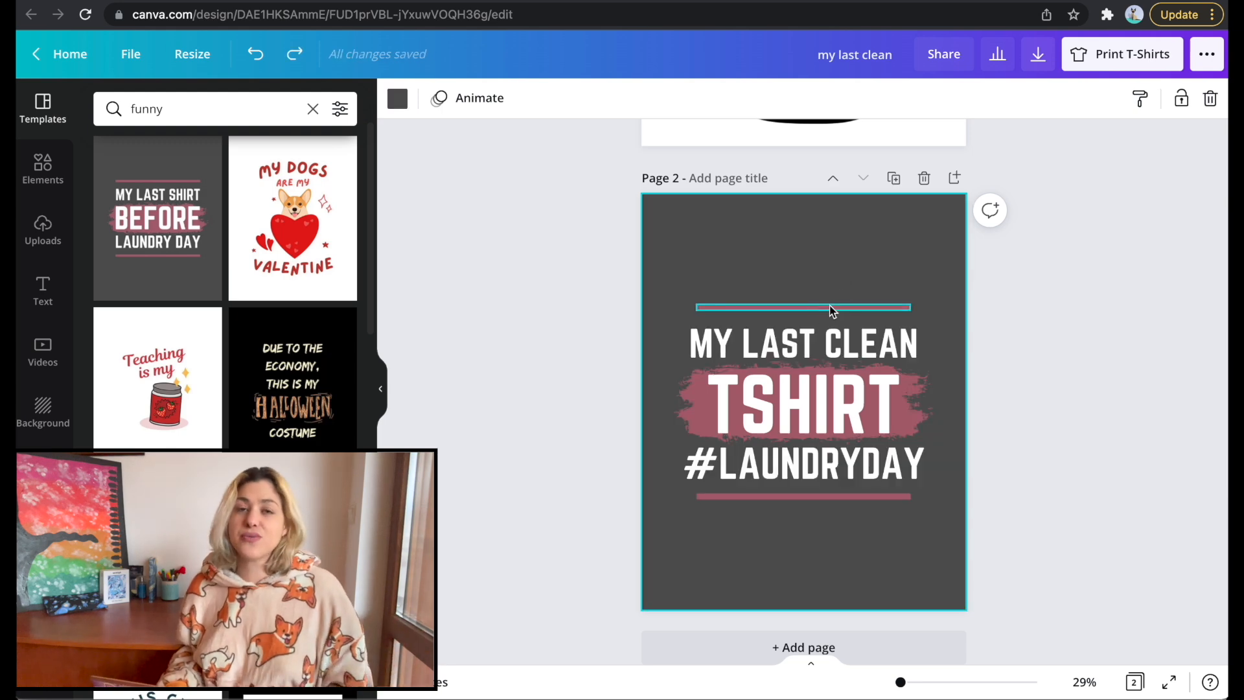
# - Recolor the line above the slogan bright blue
pyautogui.click(829, 308)
pyautogui.click(398, 101)
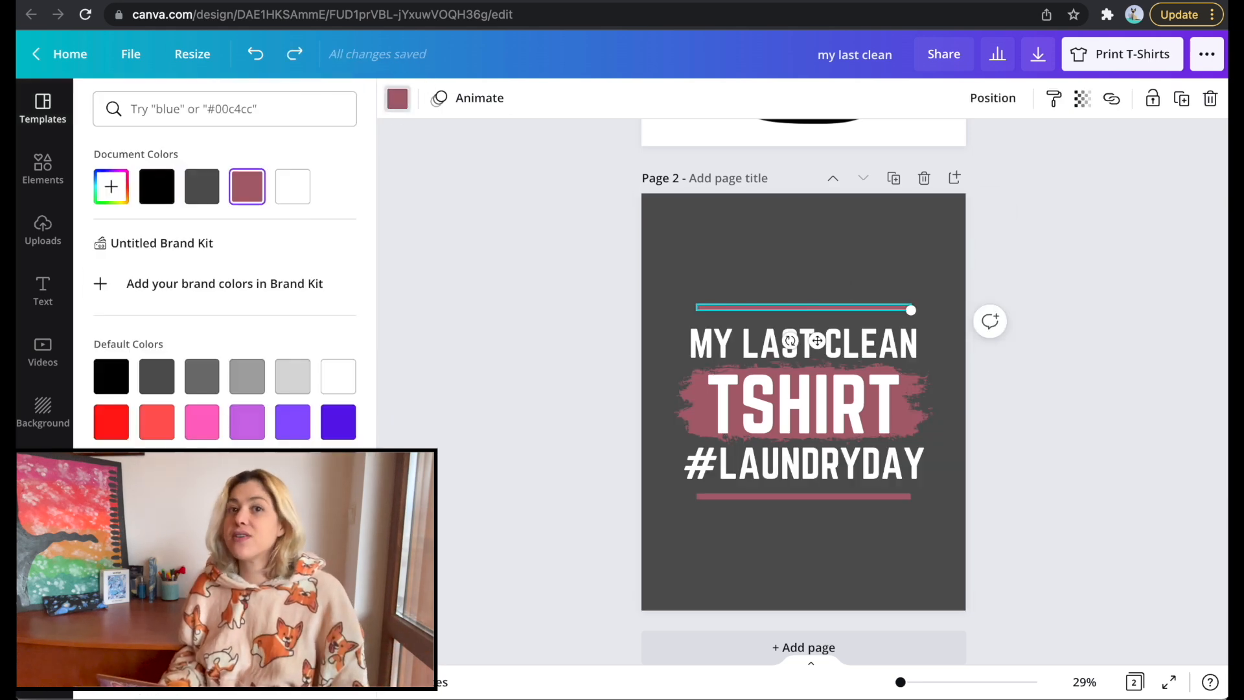
pyautogui.click(245, 465)
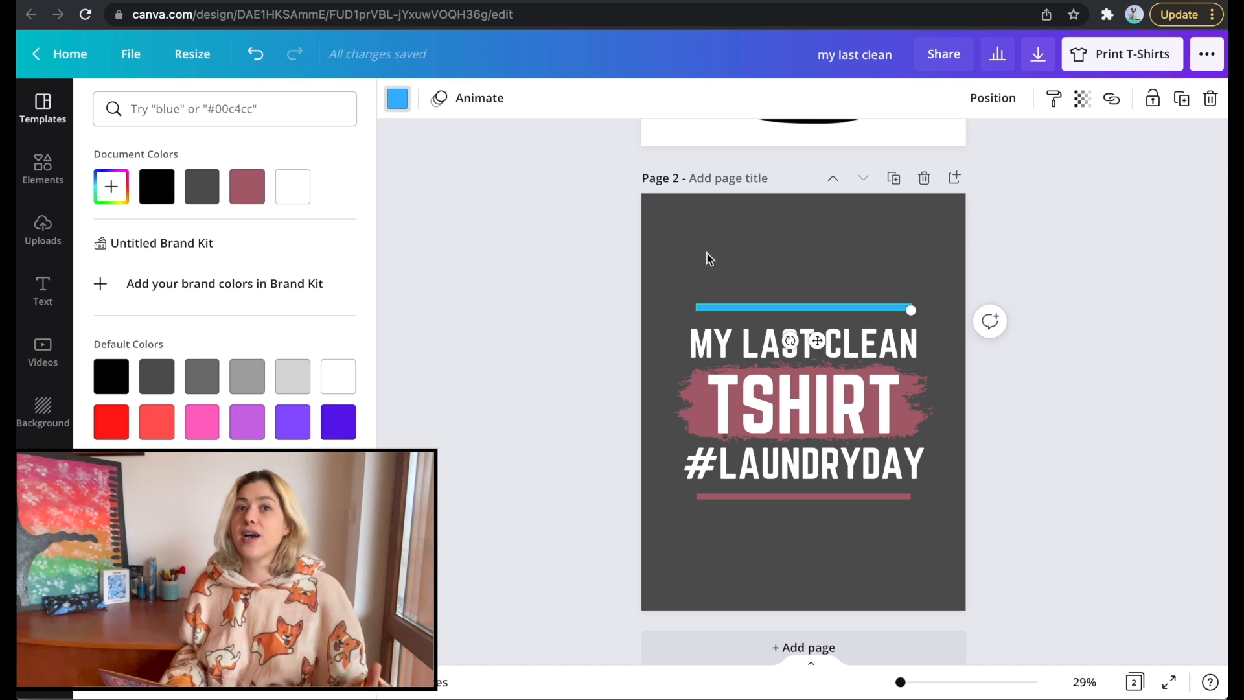
# - Change the background of page 2 to black
pyautogui.click(732, 222)
pyautogui.click(397, 101)
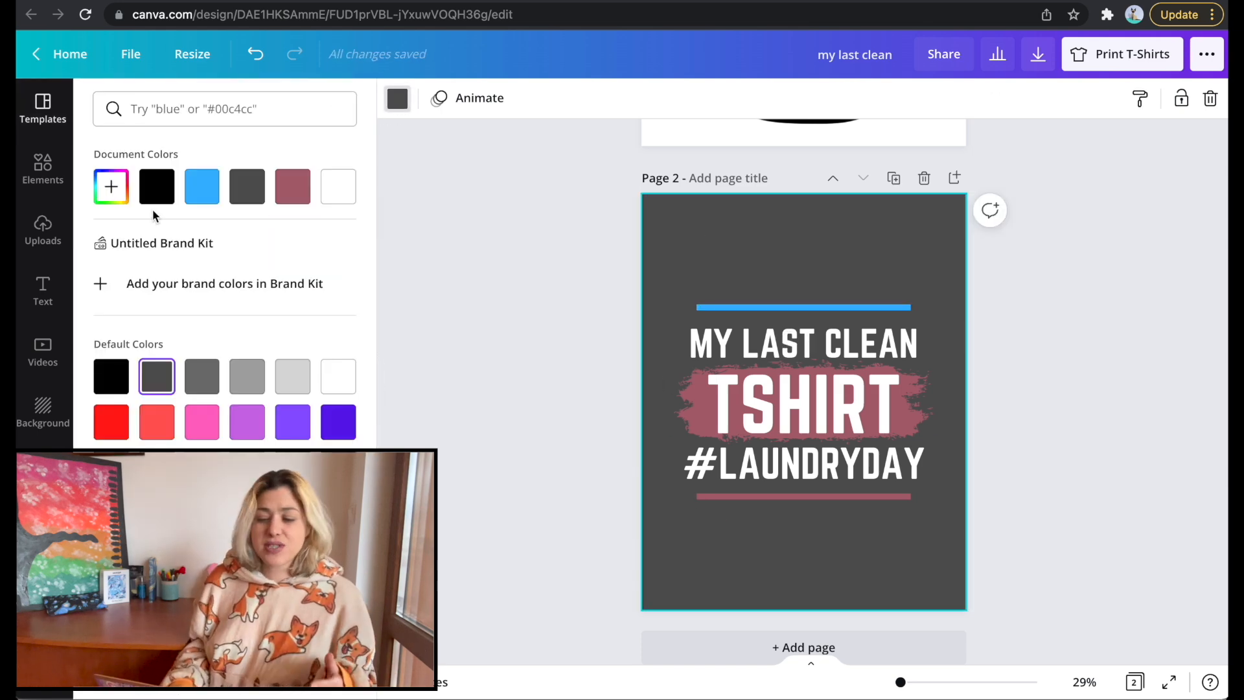
pyautogui.click(157, 188)
pyautogui.click(583, 324)
# - Recolor the brush stroke behind "TSHIRT" and the line below the slogan in the same bright blue as the upper line
pyautogui.click(682, 411)
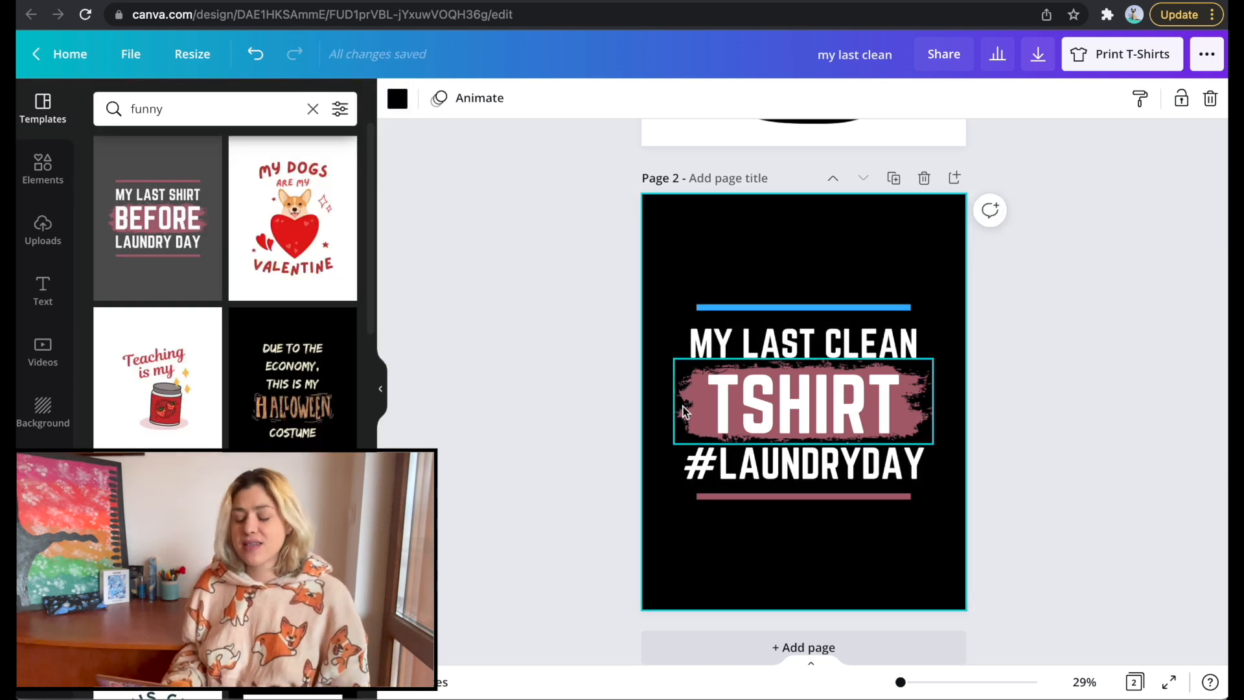
pyautogui.click(397, 101)
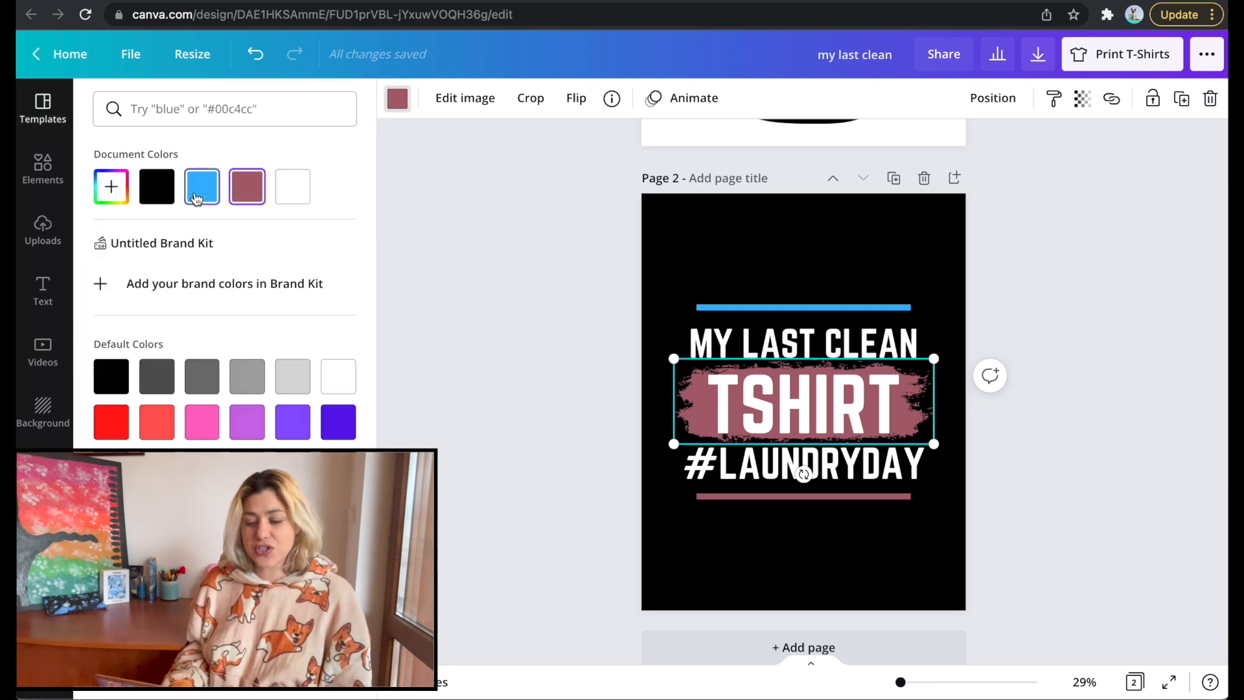
pyautogui.click(197, 198)
pyautogui.click(716, 496)
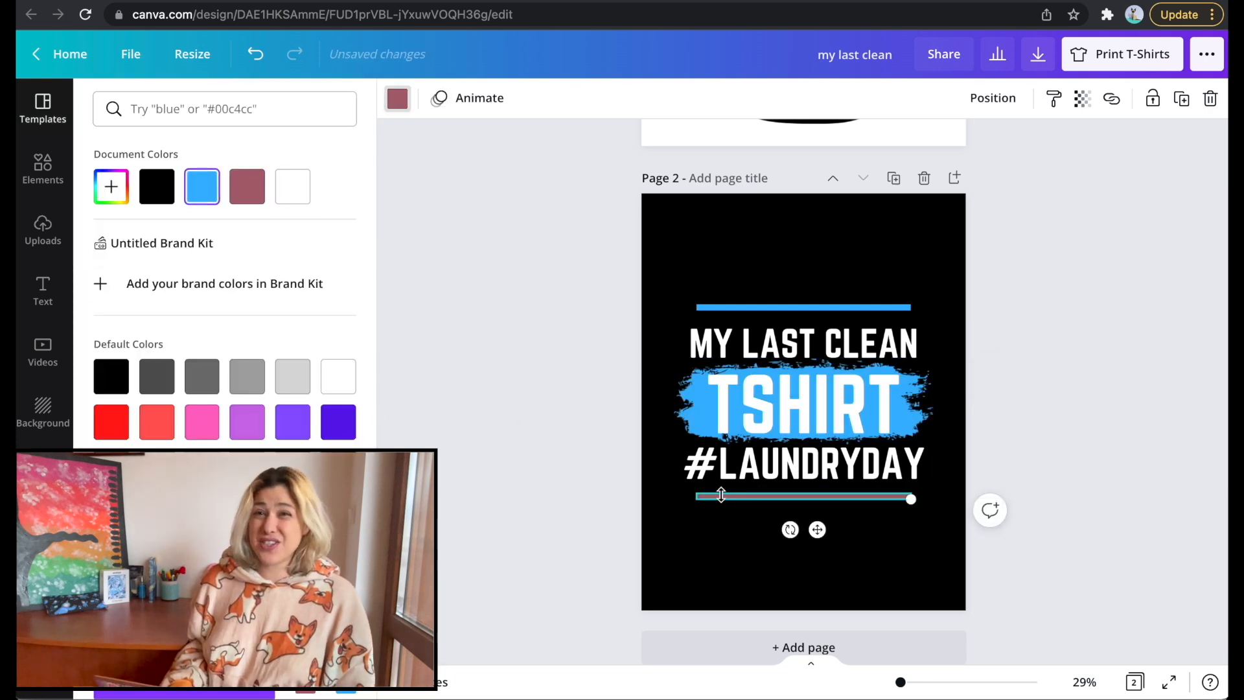
pyautogui.click(219, 189)
pyautogui.click(591, 306)
pyautogui.click(581, 396)
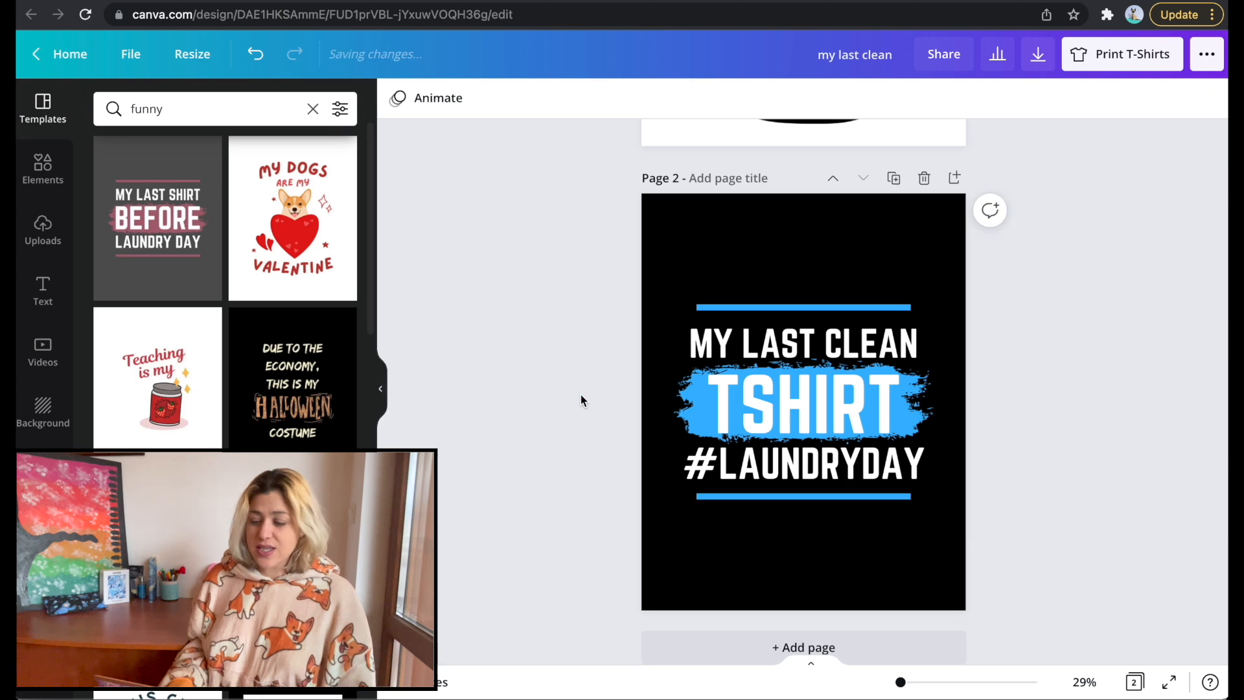
# - Delete the black background of page 2 and add a blank page 3
pyautogui.click(716, 249)
pyautogui.press('Delete')
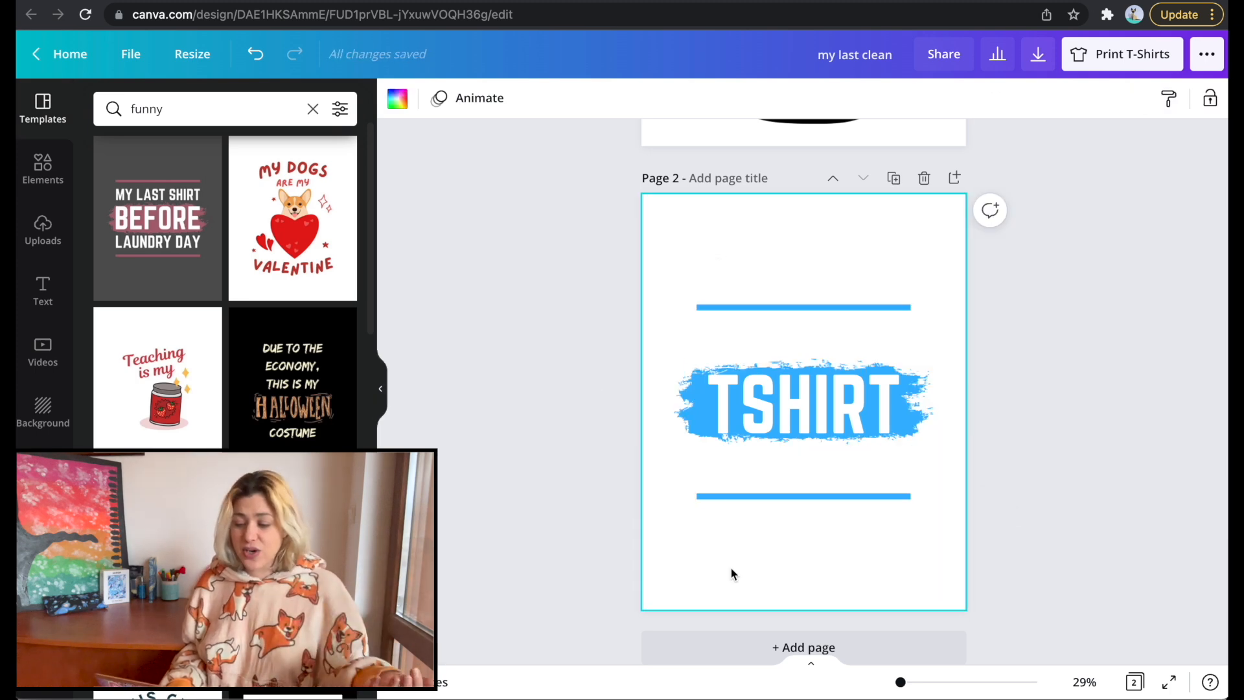
pyautogui.click(705, 643)
# - Browse the "funny" T-shirt templates for other design ideas
pyautogui.scroll(-6, 224, 313)
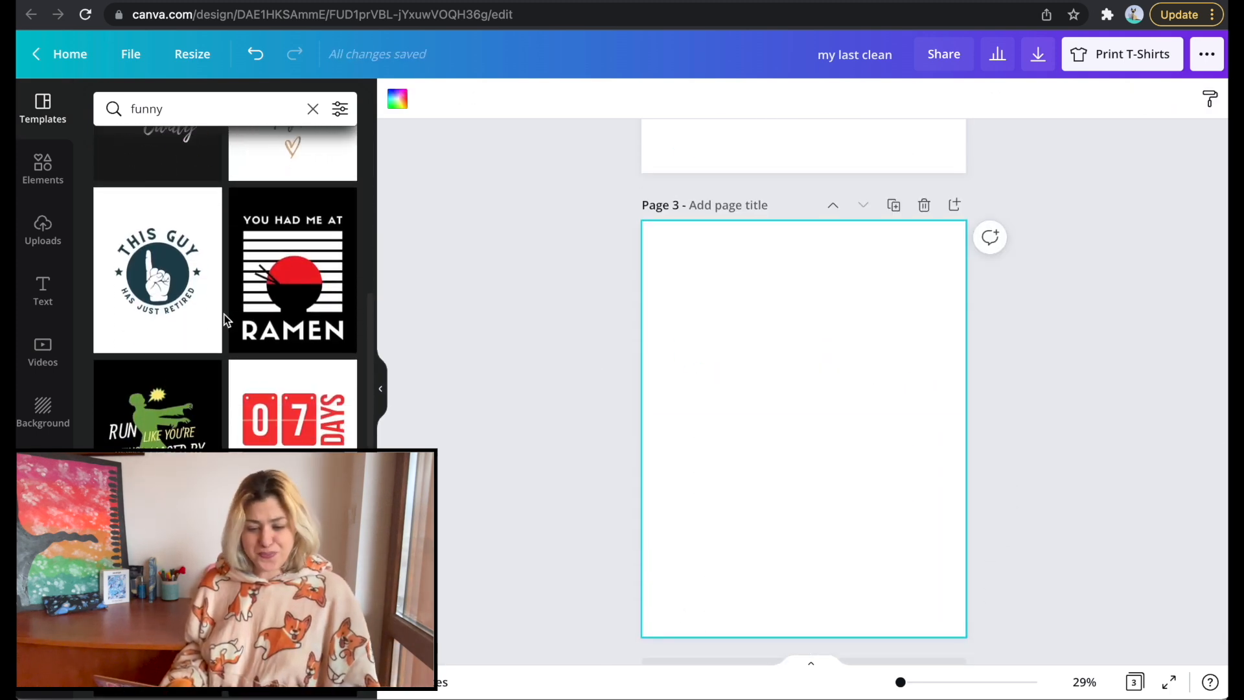
pyautogui.scroll(-1, 224, 317)
pyautogui.scroll(-4, 271, 398)
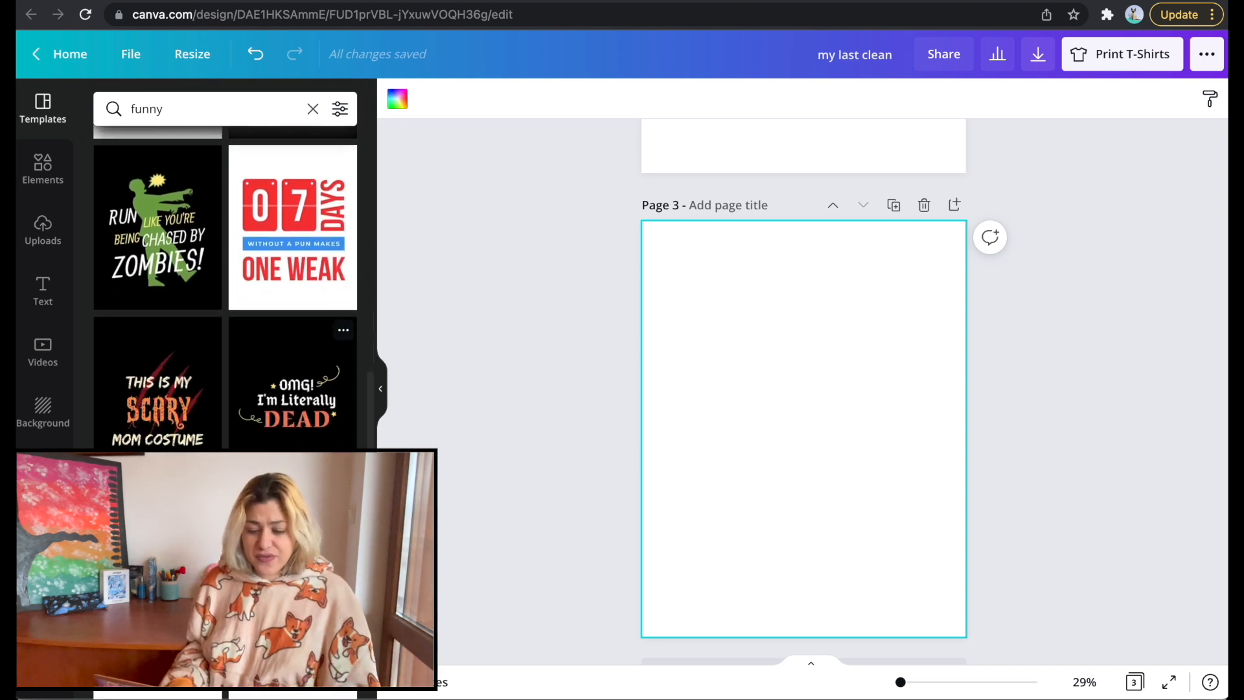
pyautogui.scroll(-1, 312, 387)
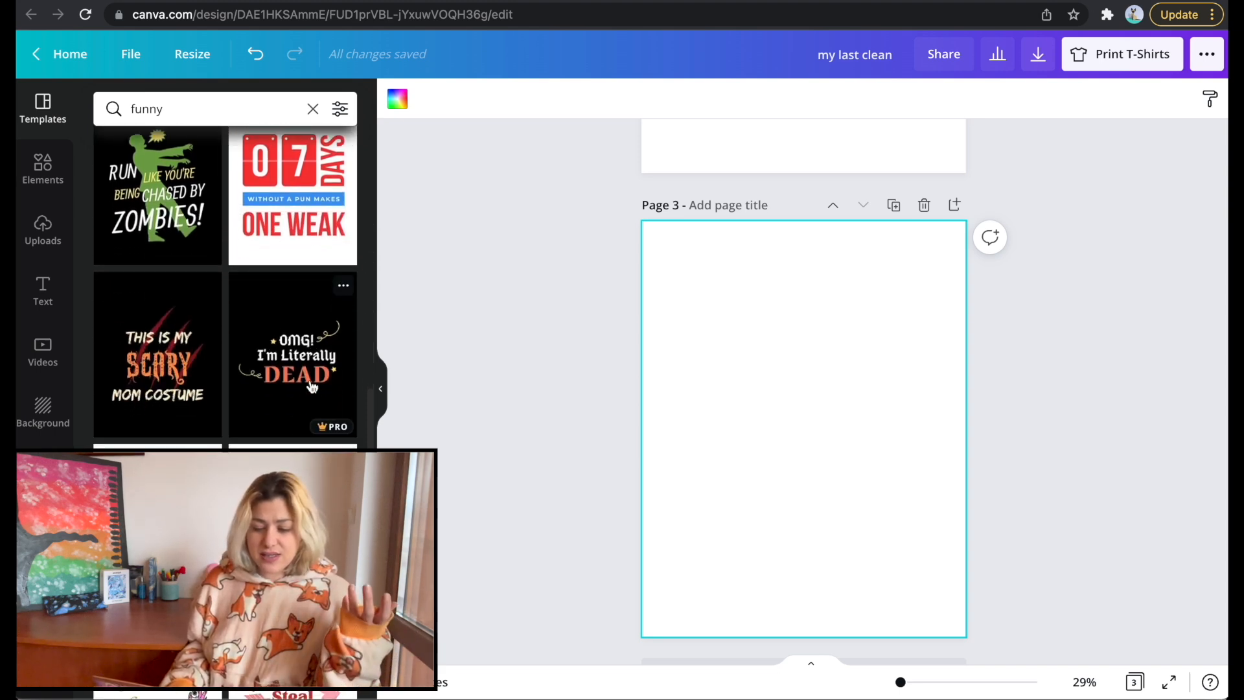
pyautogui.scroll(-4, 292, 369)
pyautogui.scroll(-5, 293, 370)
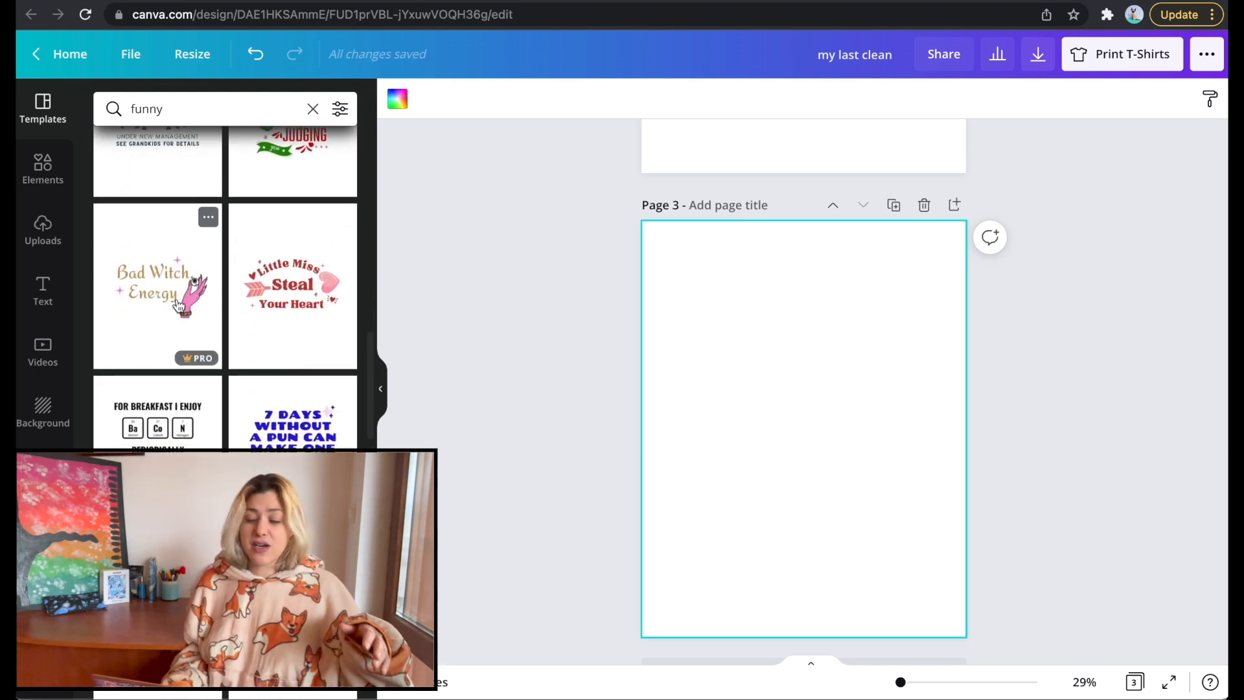
pyautogui.scroll(-6, 258, 313)
pyautogui.scroll(-5, 258, 318)
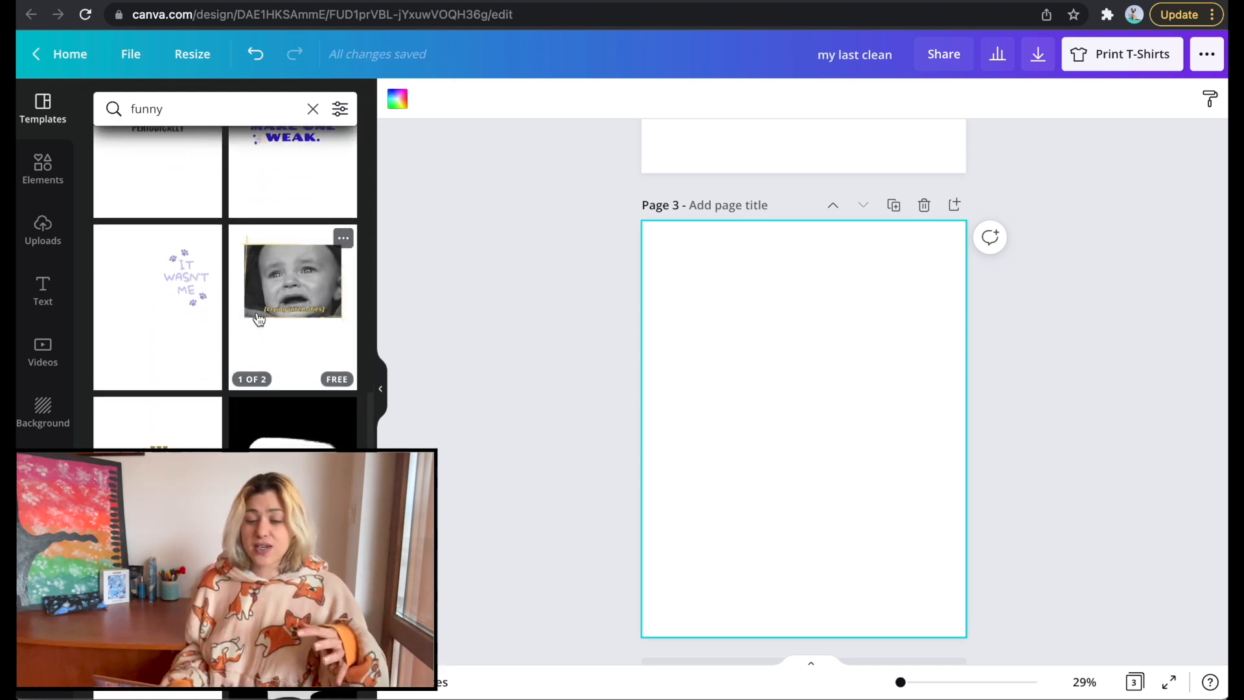
# - Search the templates for "lgbt" and apply the "I love my dads" page of the Colorful Rainbow Pride Baby Onesies T-Shirt template to page 3
pyautogui.doubleClick(176, 111)
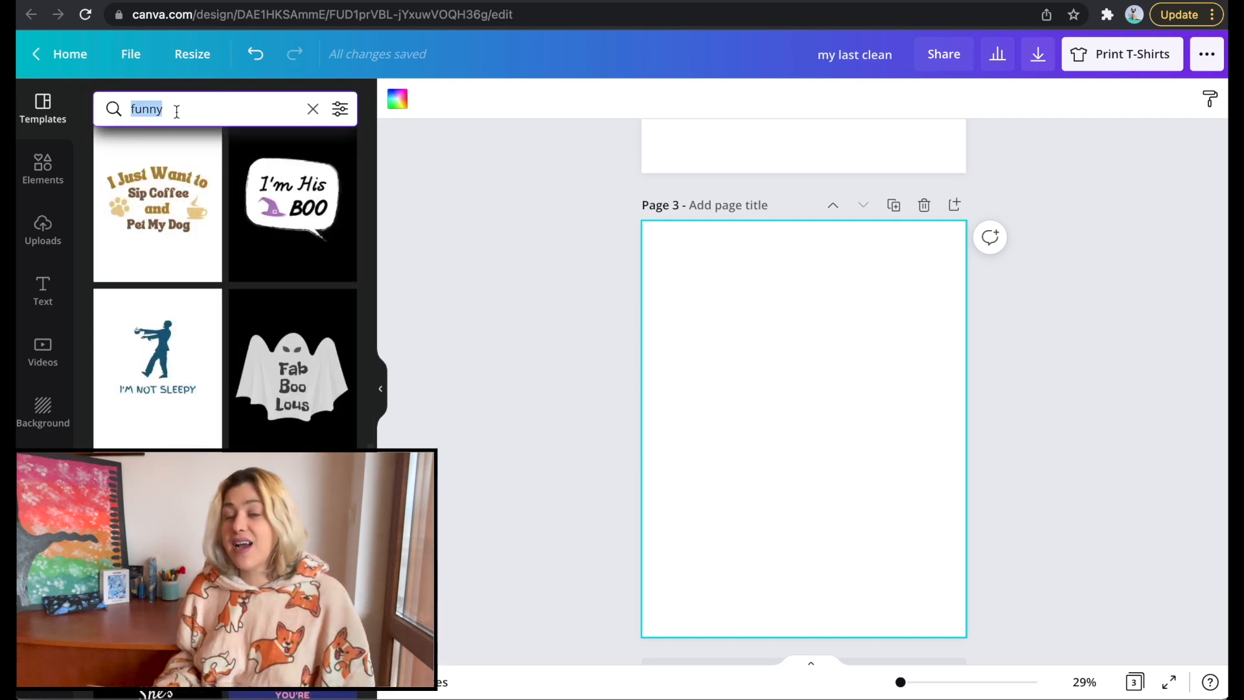
pyautogui.write('lgbt')
pyautogui.press('Return')
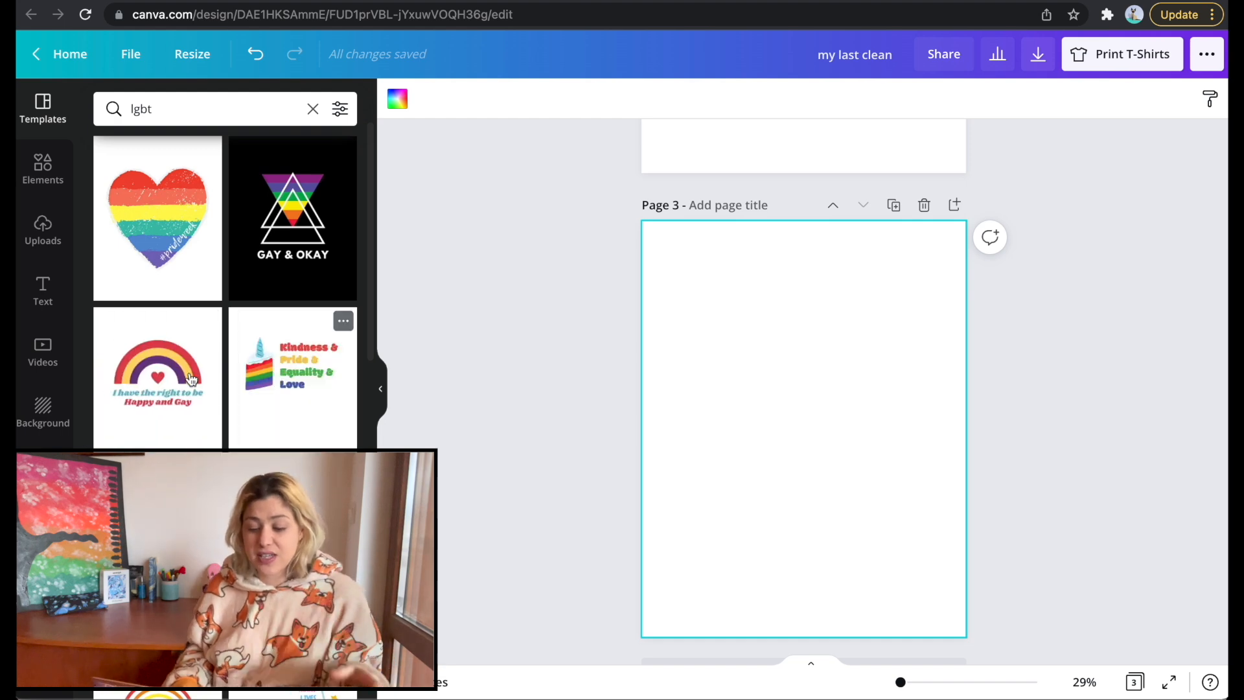
pyautogui.scroll(-4, 322, 387)
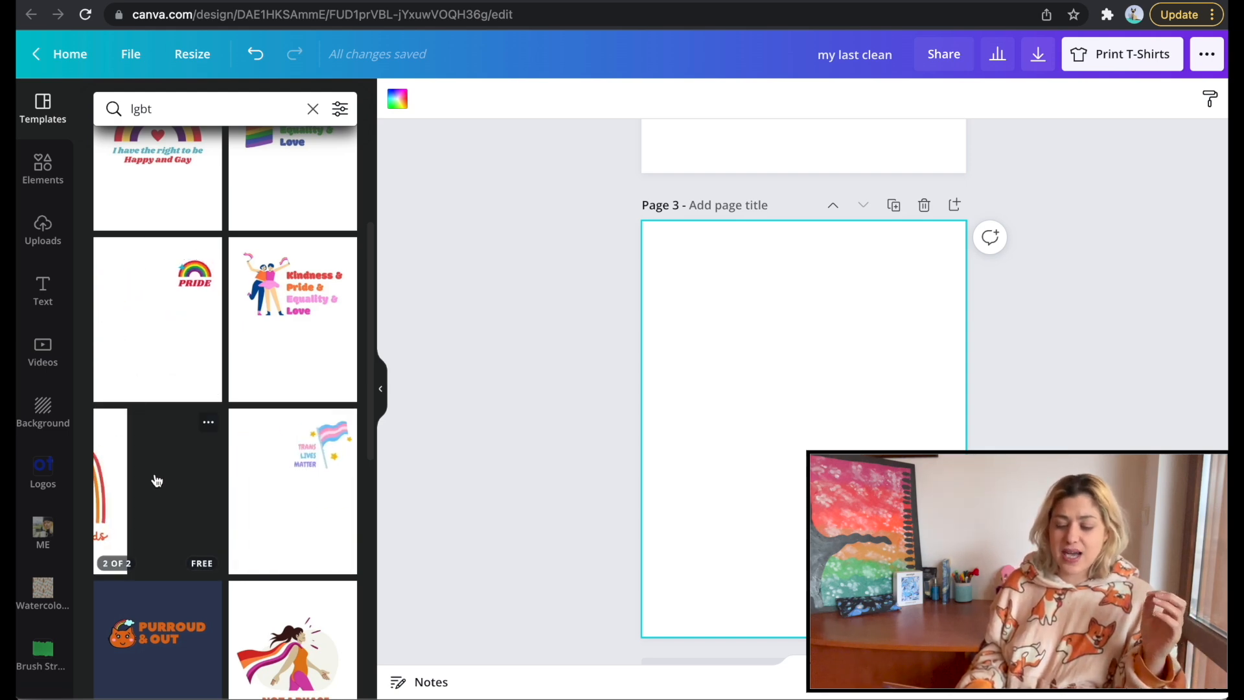
pyautogui.scroll(-2, 156, 479)
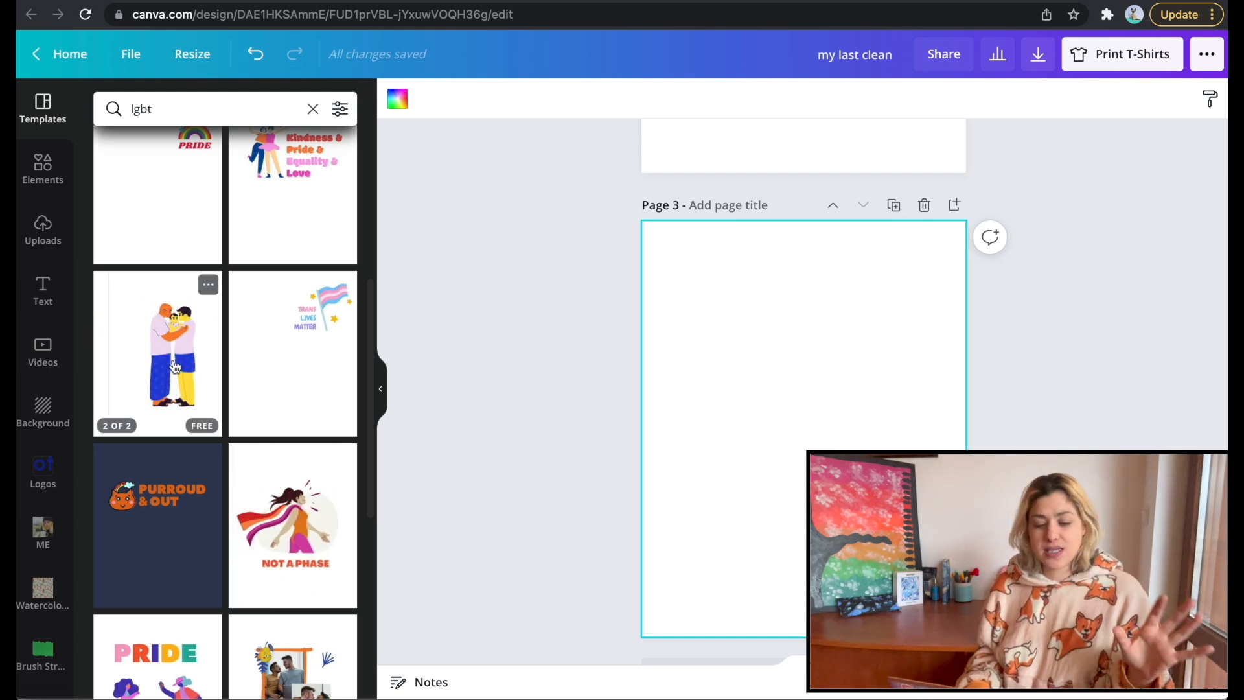
pyautogui.click(169, 362)
pyautogui.click(157, 367)
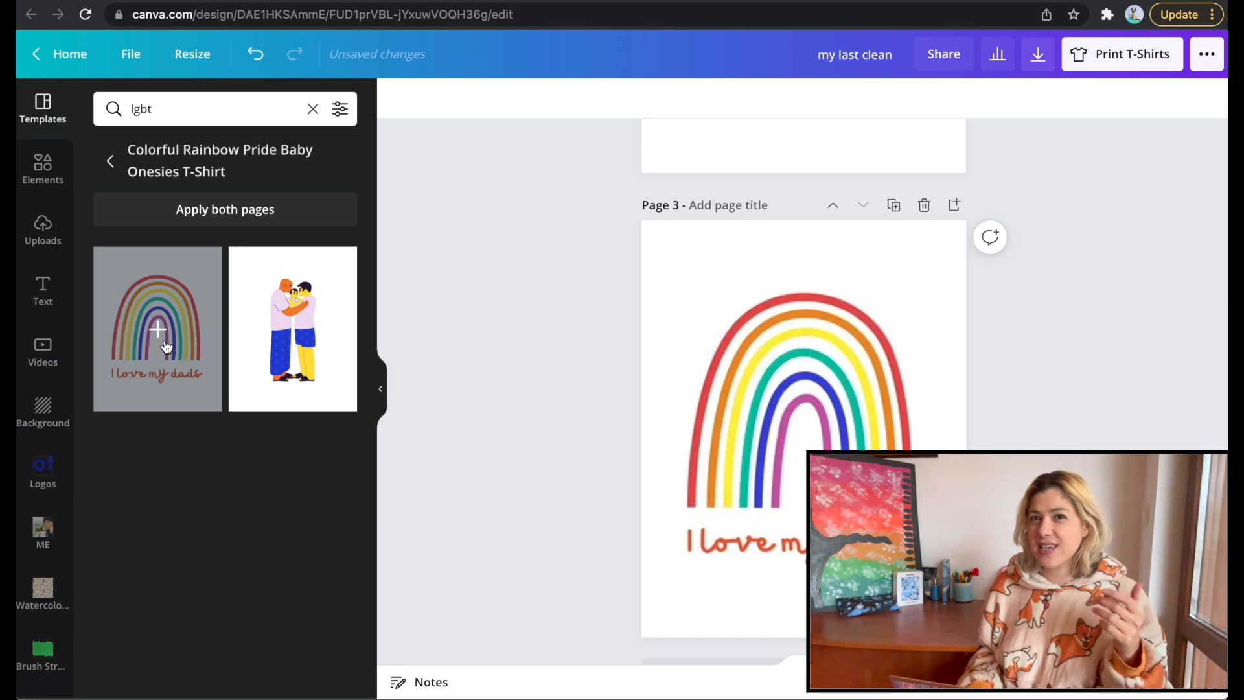
# - Replace the caption below the rainbow with new wording that begins "Not a"
pyautogui.doubleClick(848, 545)
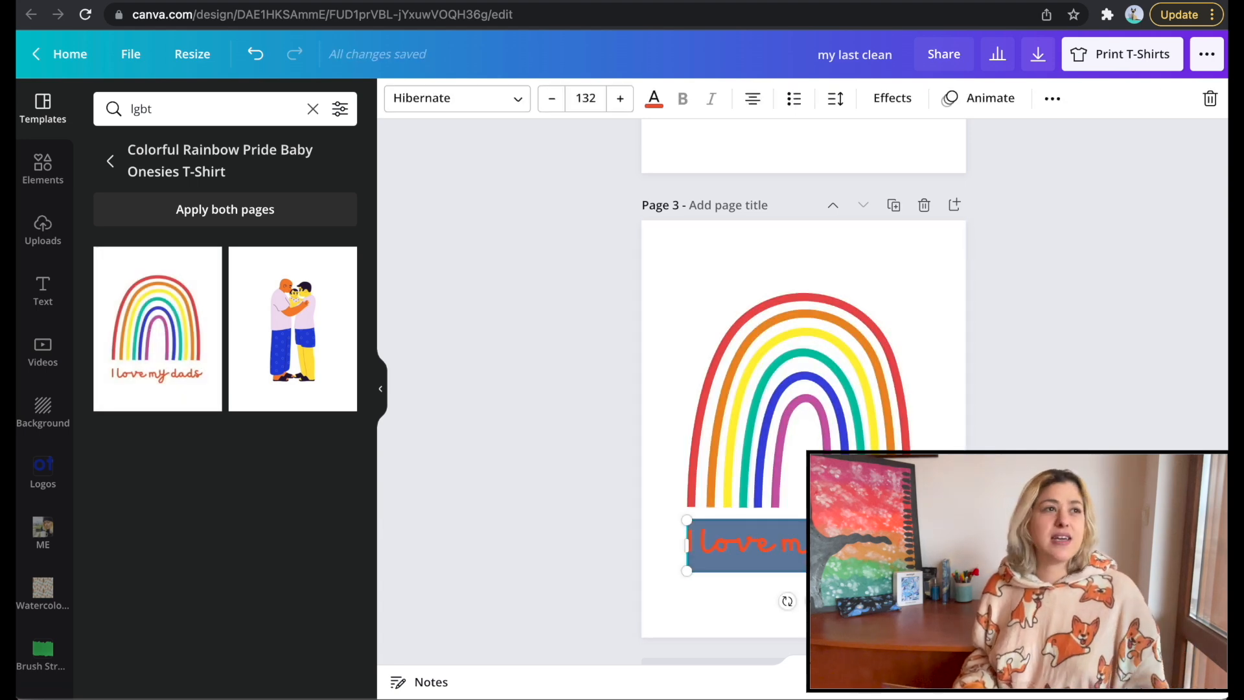
pyautogui.write('Not')
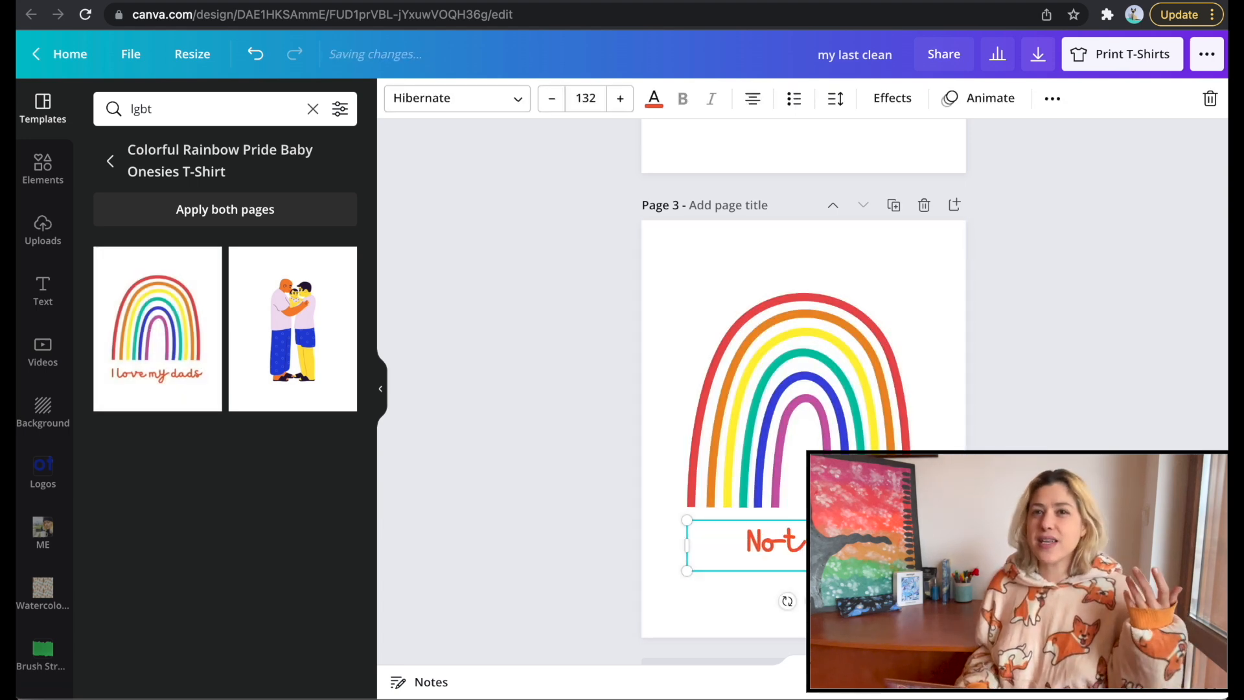
pyautogui.write(' a')
pyautogui.click(1010, 409)
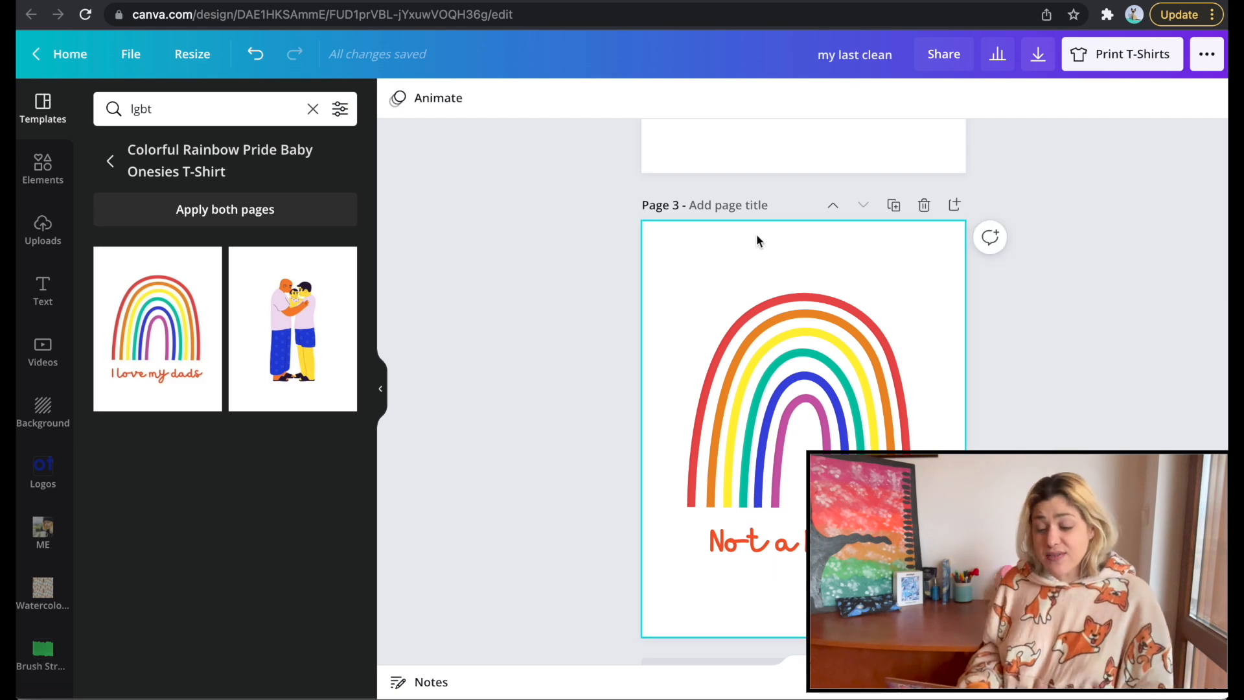
# - Change the background of page 3 to black
pyautogui.click(397, 102)
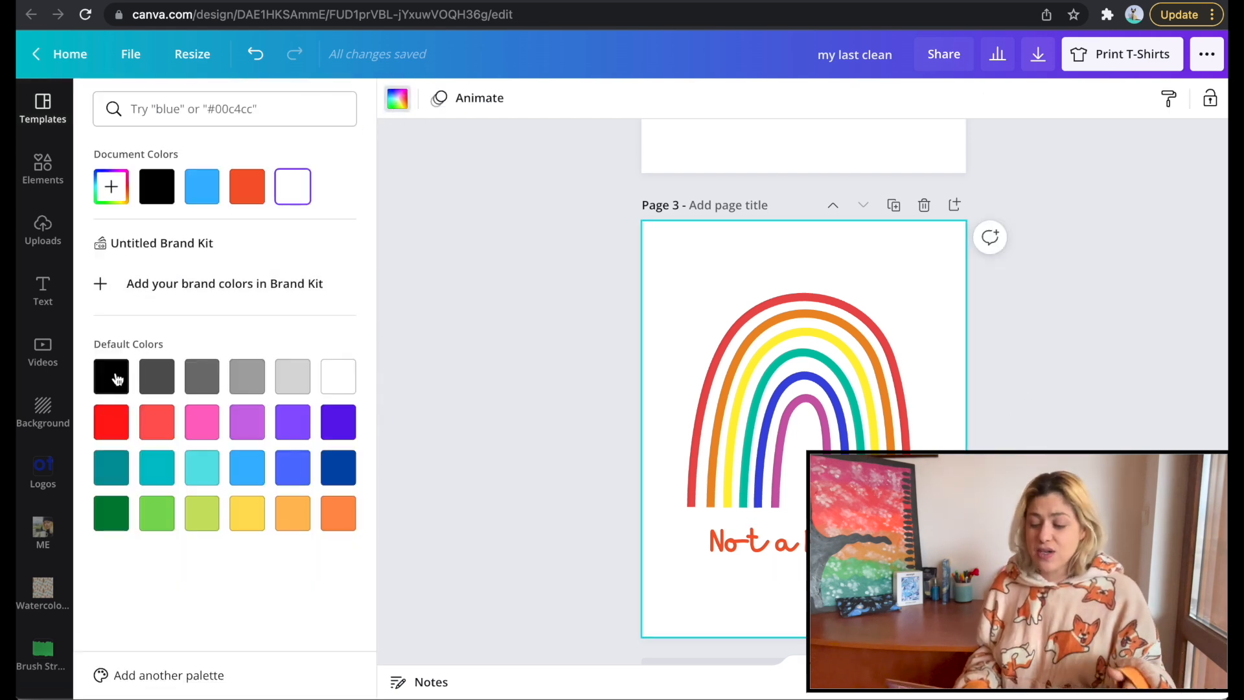
pyautogui.click(110, 376)
pyautogui.click(526, 411)
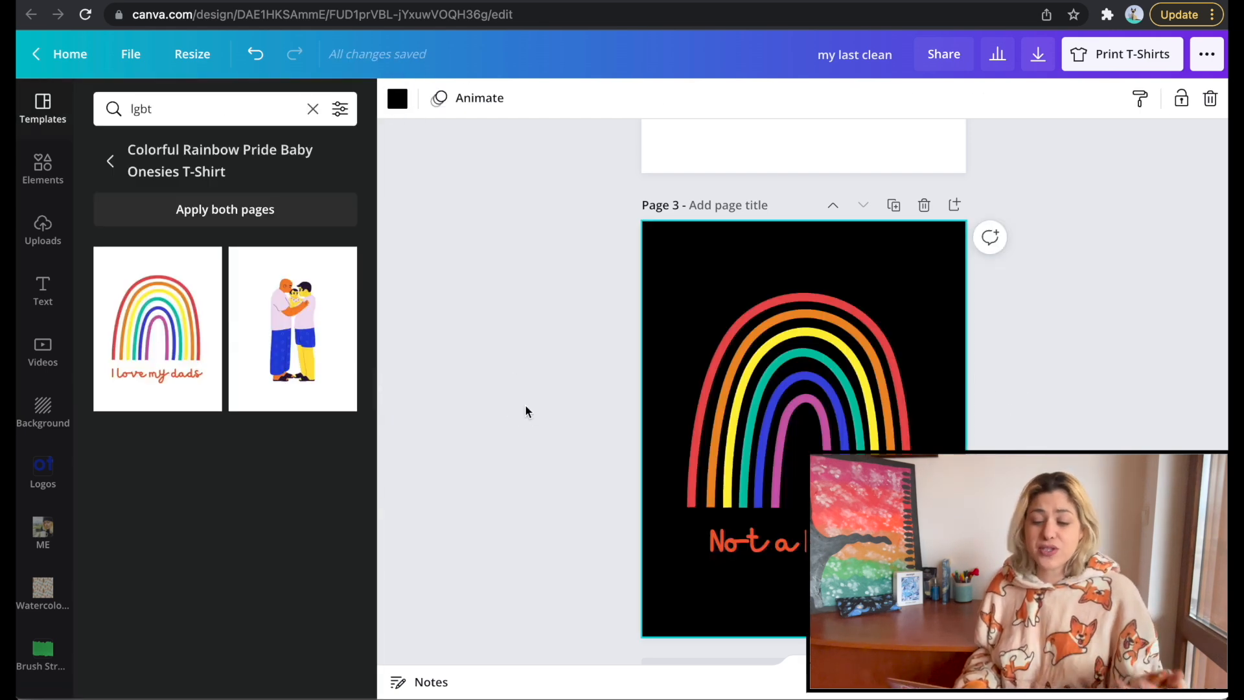
# - Try pink on the caption below the rainbow, then recolor it white
pyautogui.click(799, 557)
pyautogui.click(656, 100)
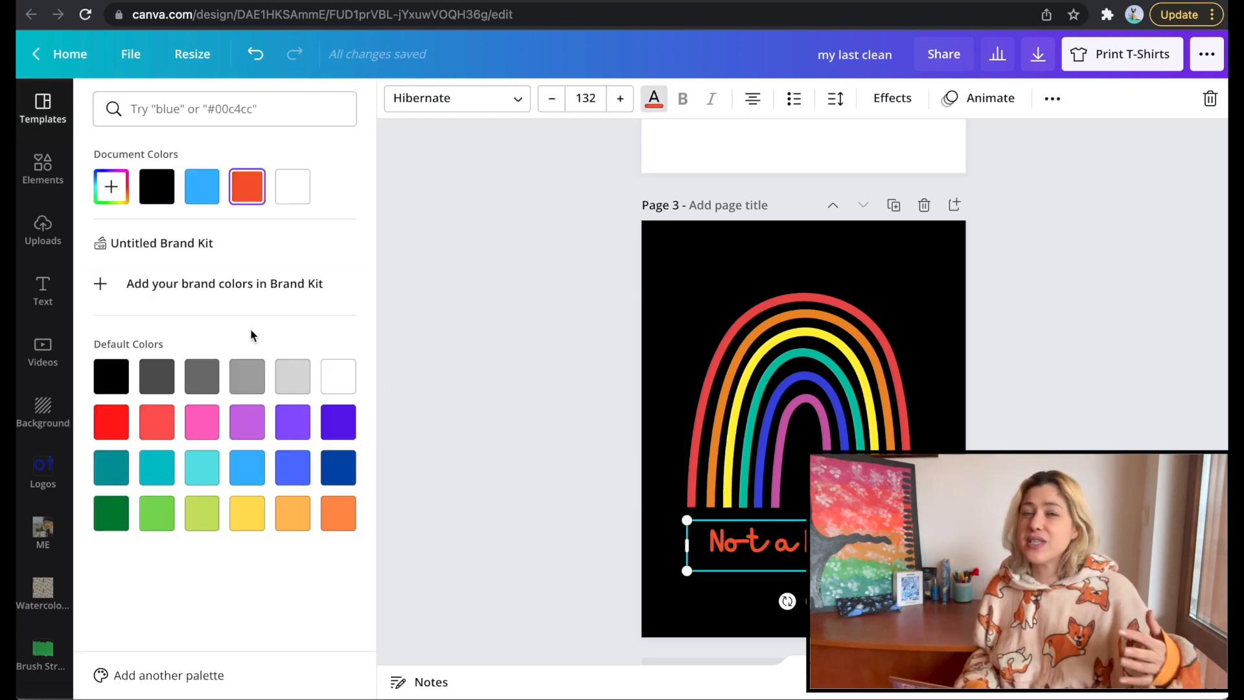
pyautogui.click(206, 432)
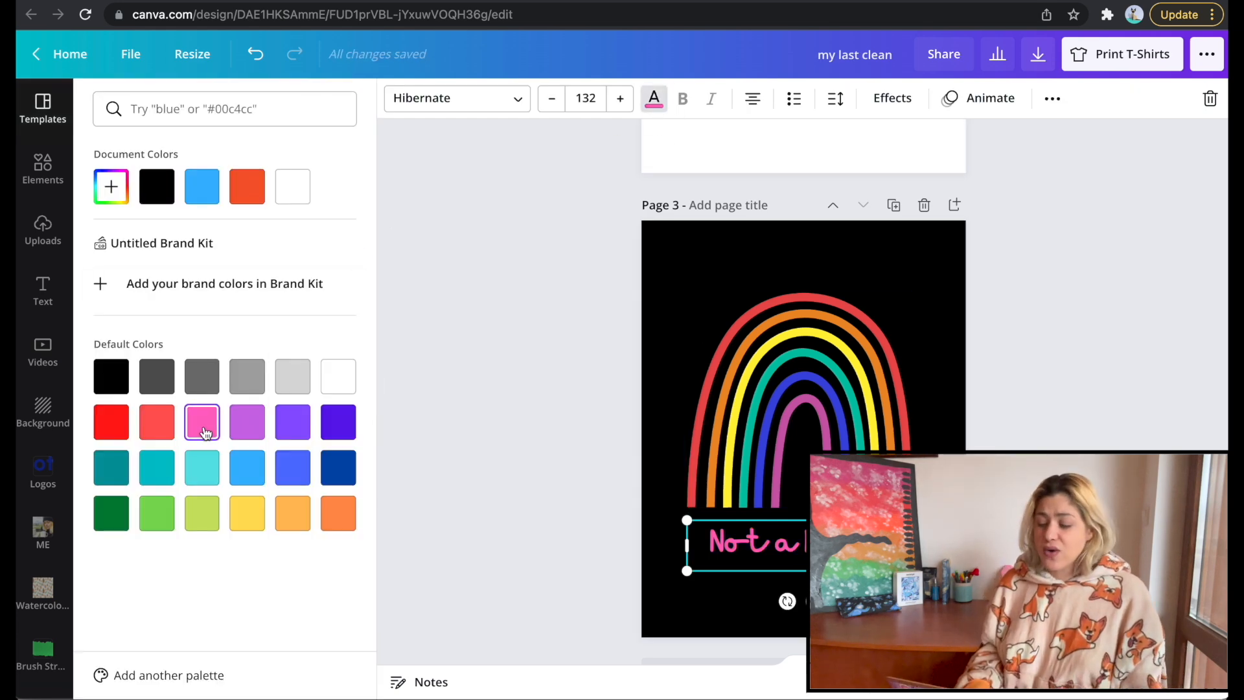
pyautogui.click(338, 379)
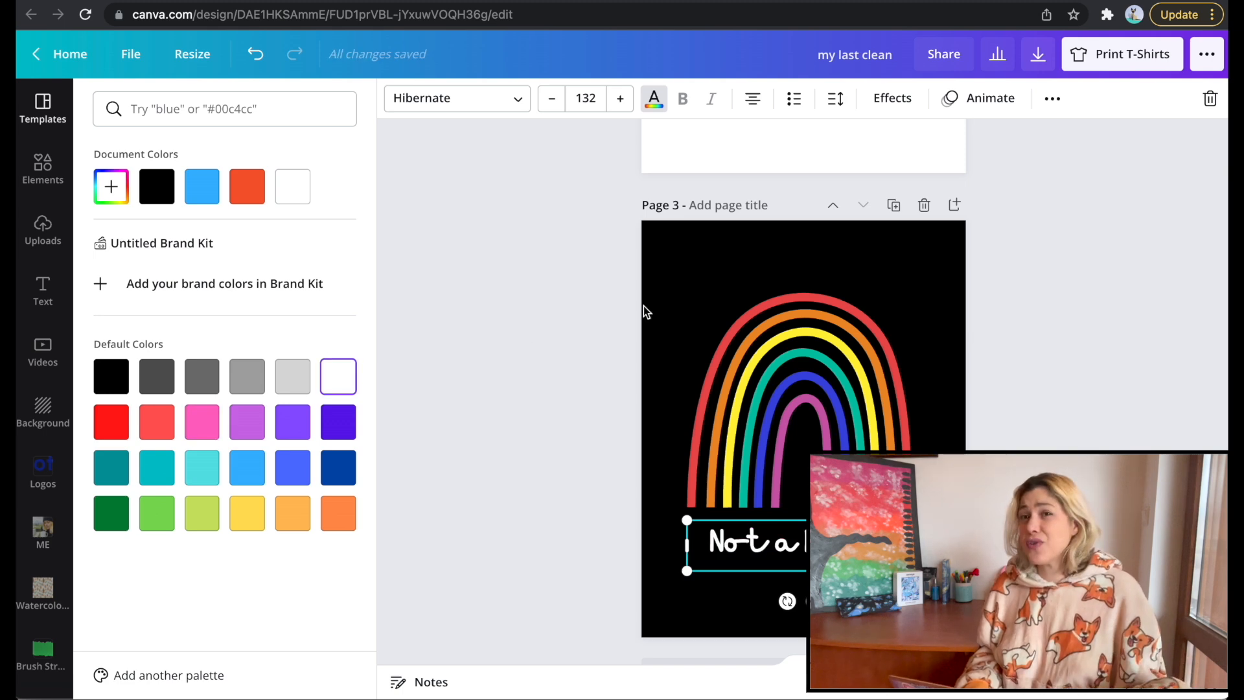
pyautogui.click(528, 357)
pyautogui.click(520, 413)
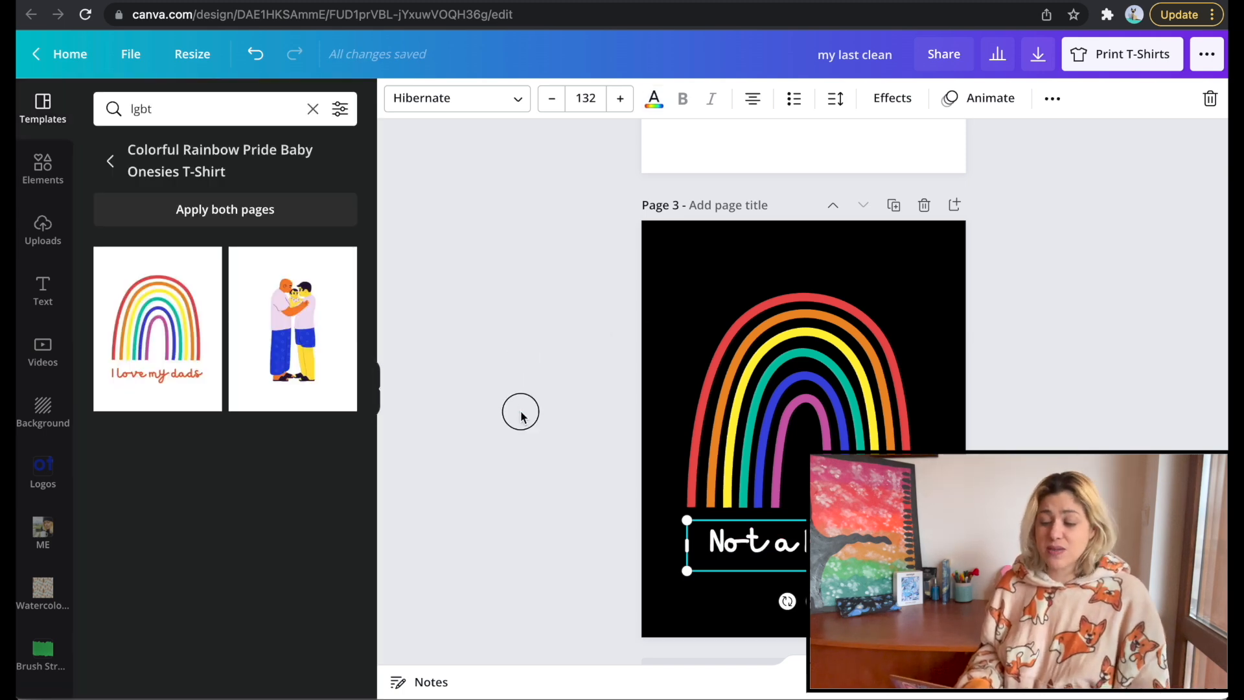
# - Delete the black background of page 3 and enlarge the caption and the rainbow to fill more of the page
pyautogui.click(654, 264)
pyautogui.press('BackSpace')
pyautogui.click(686, 557)
pyautogui.moveTo(686, 570); pyautogui.dragTo(651, 615)
pyautogui.moveTo(918, 287); pyautogui.dragTo(944, 250)
pyautogui.moveTo(866, 370); pyautogui.dragTo(870, 368)
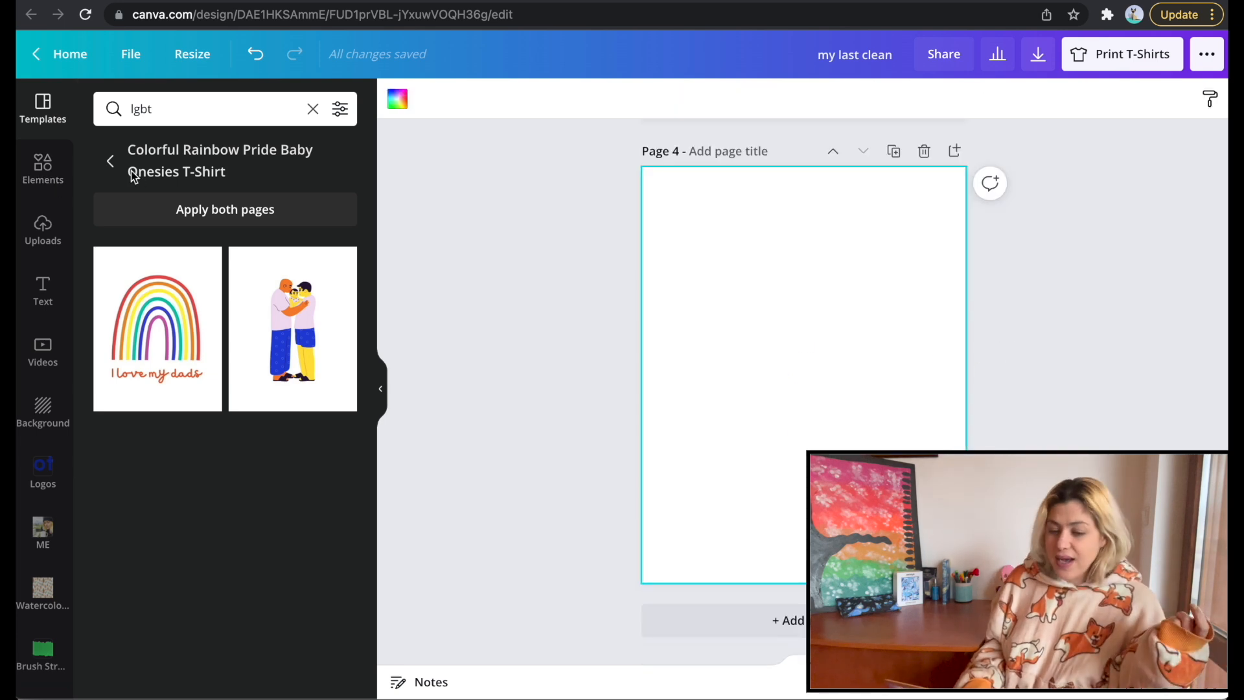
# - Search the templates for "dogs" and apply the "If Santa asks... It wasn't me!" page of the holiday T-shirt template to page 4
pyautogui.click(111, 162)
pyautogui.scroll(-7, 272, 363)
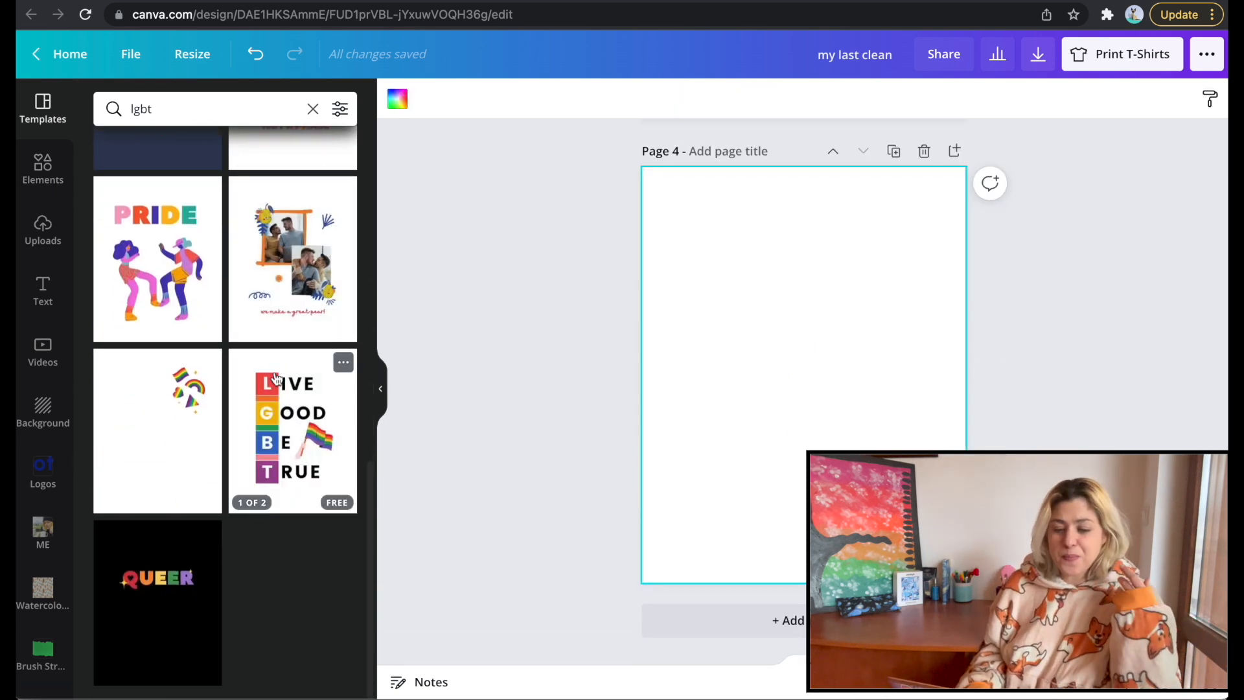
pyautogui.doubleClick(171, 106)
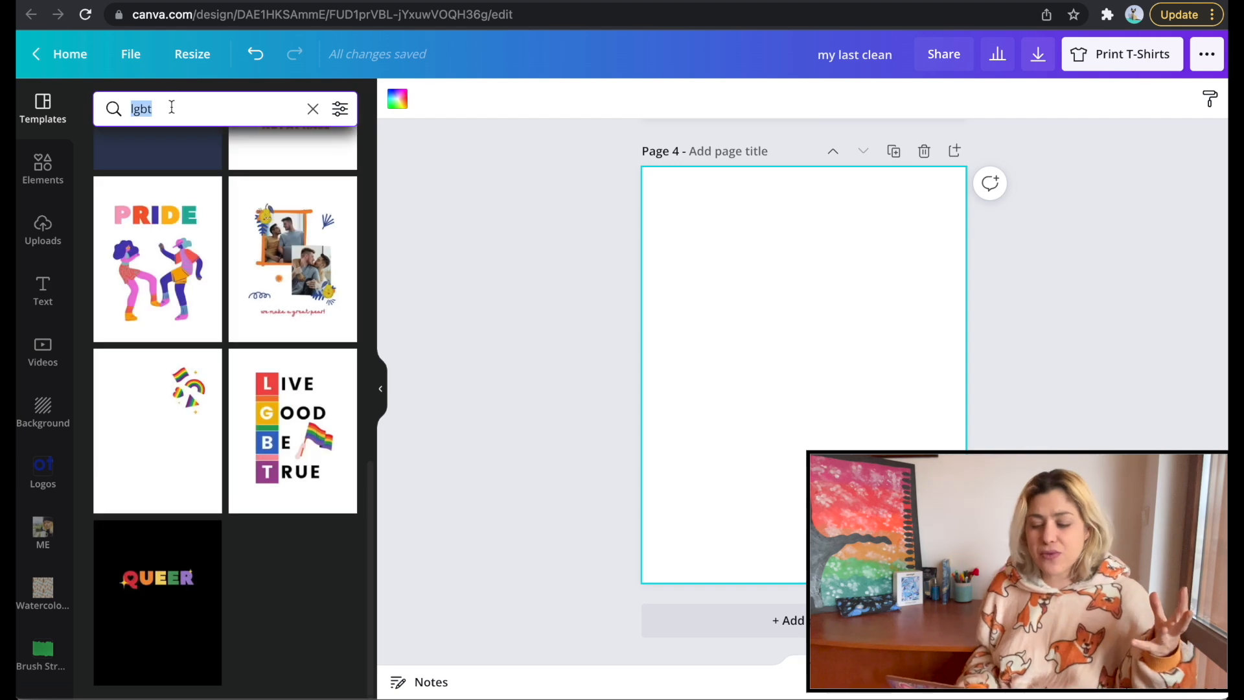
pyautogui.write('dogs')
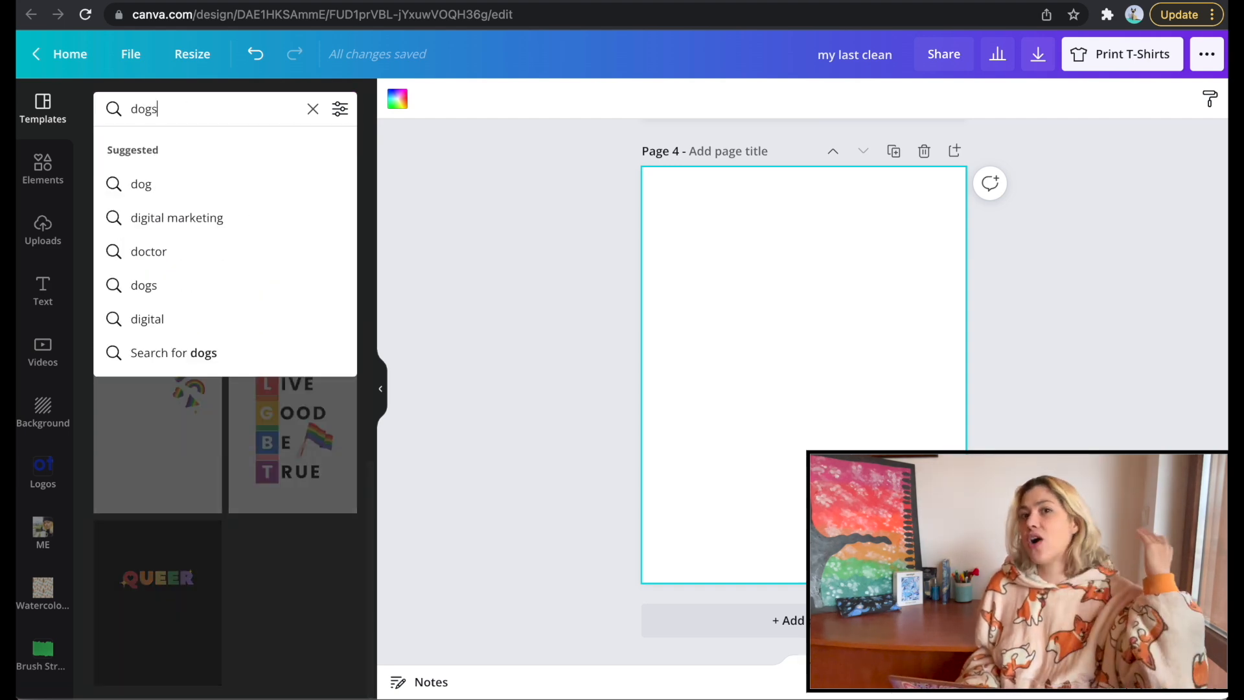
pyautogui.press('Return')
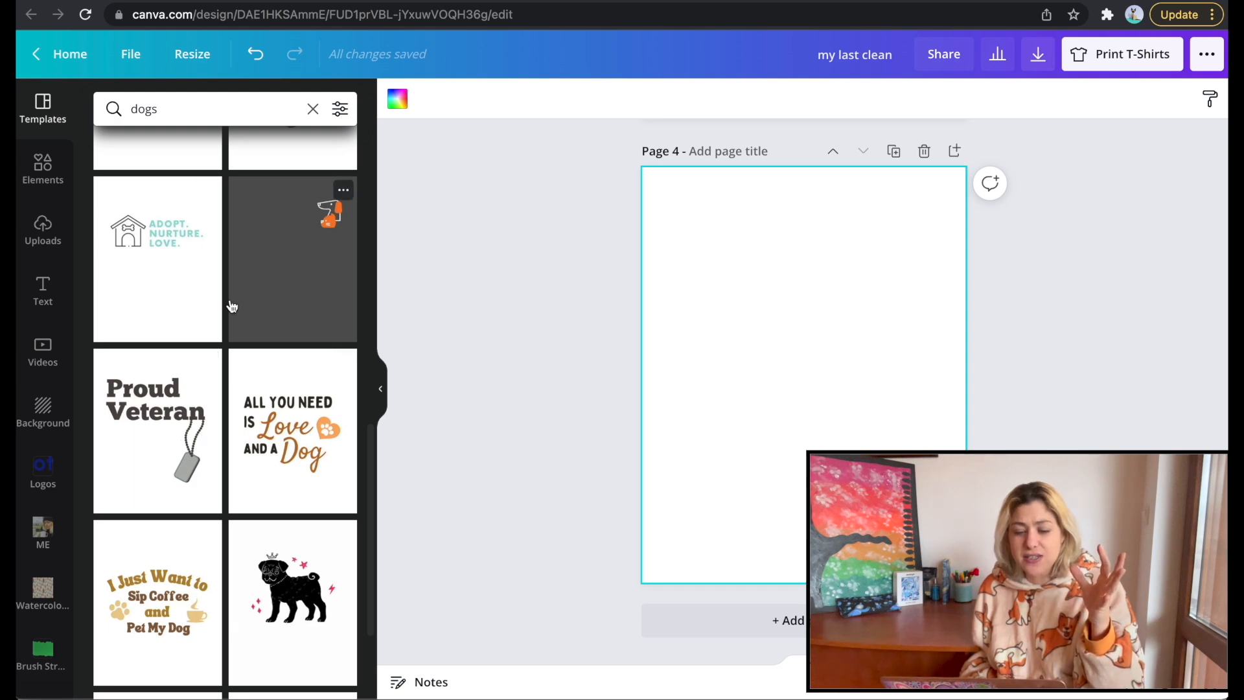
pyautogui.scroll(3, 232, 306)
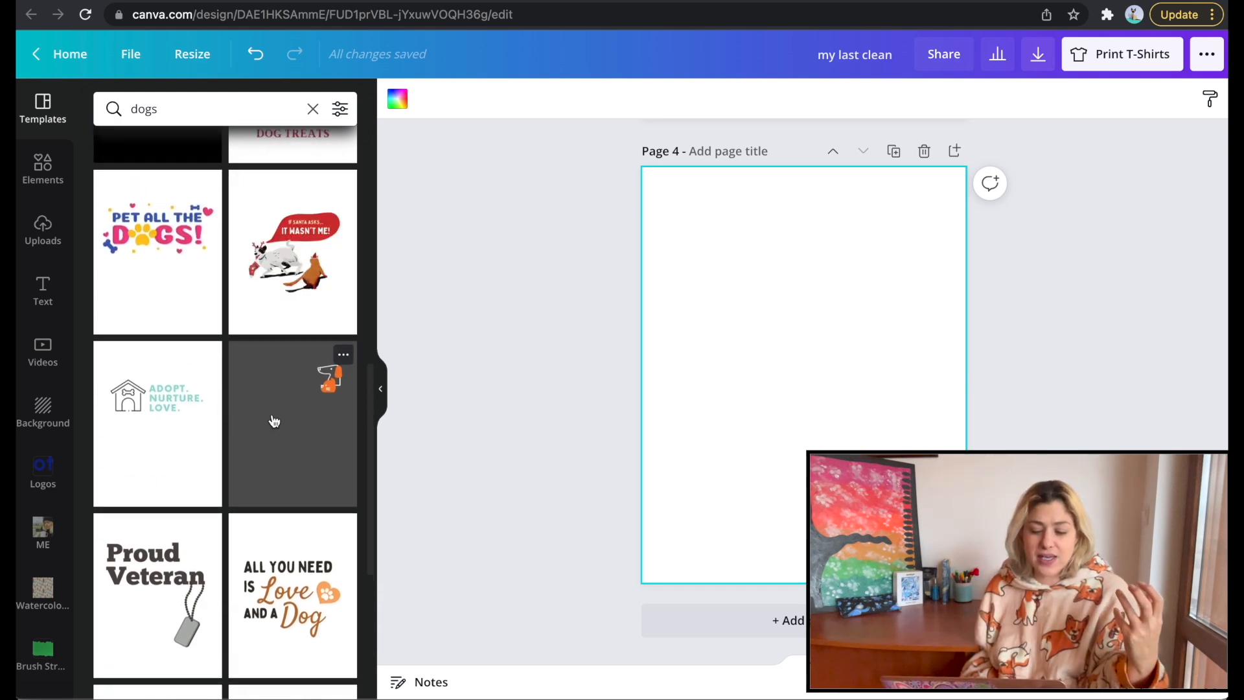
pyautogui.scroll(5, 274, 421)
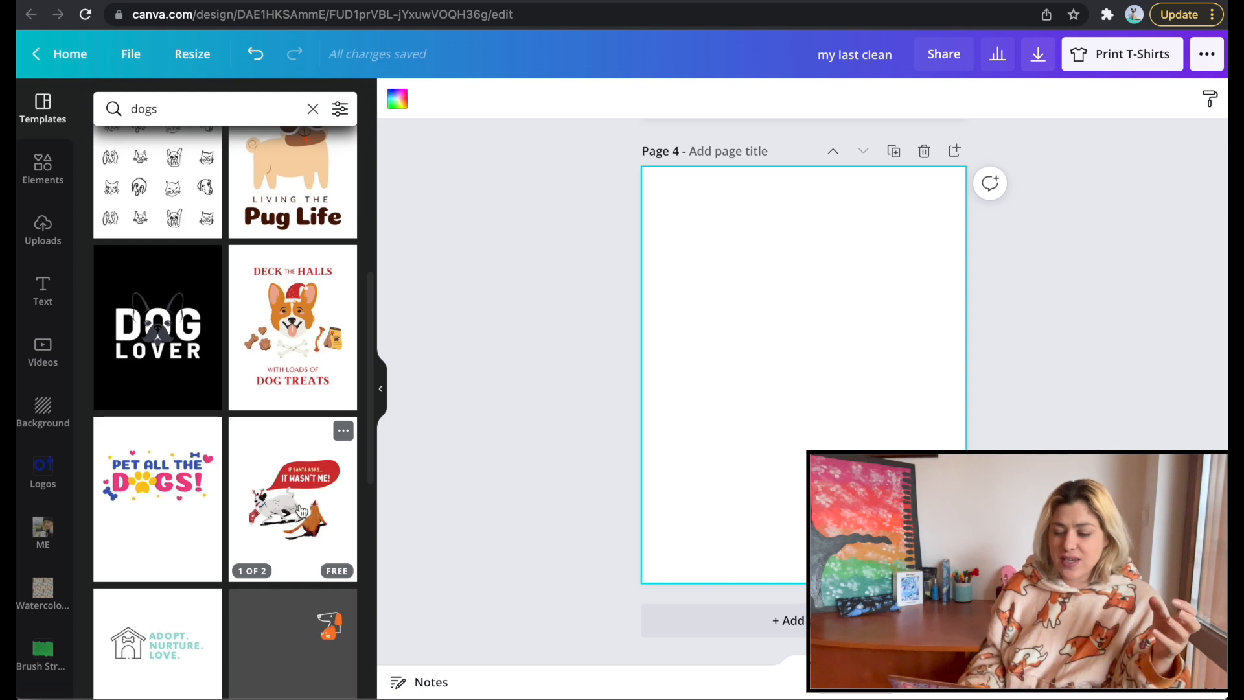
pyautogui.click(299, 509)
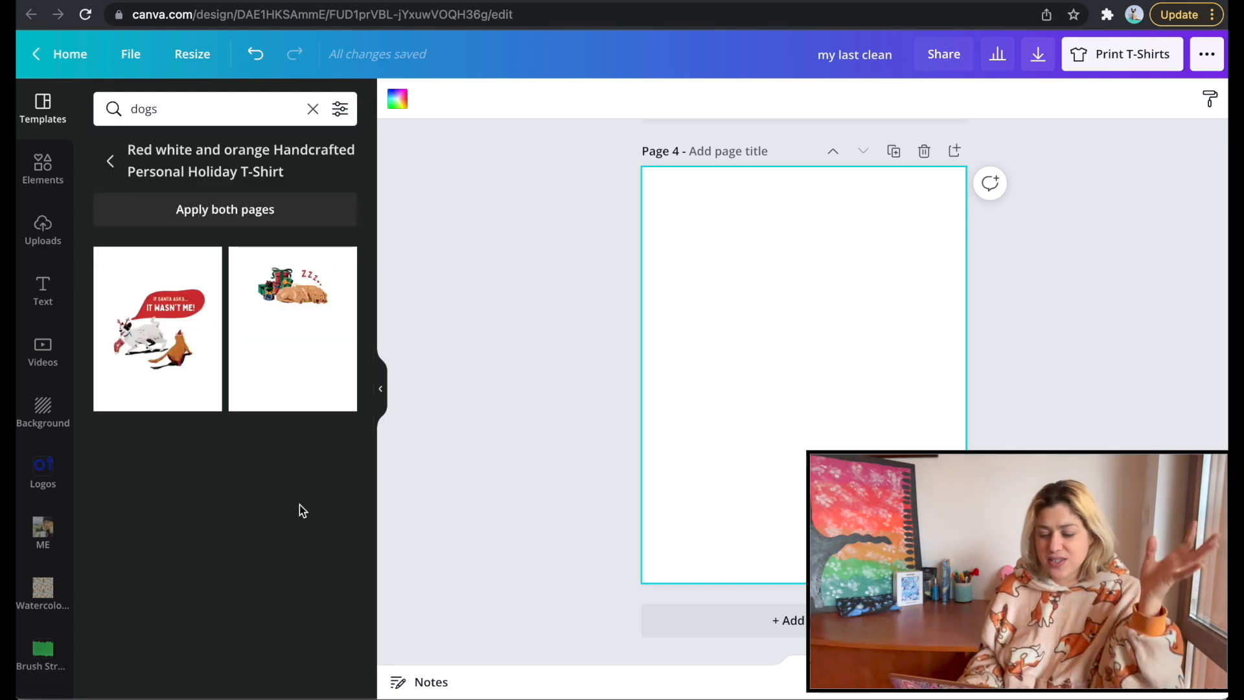
pyautogui.click(154, 353)
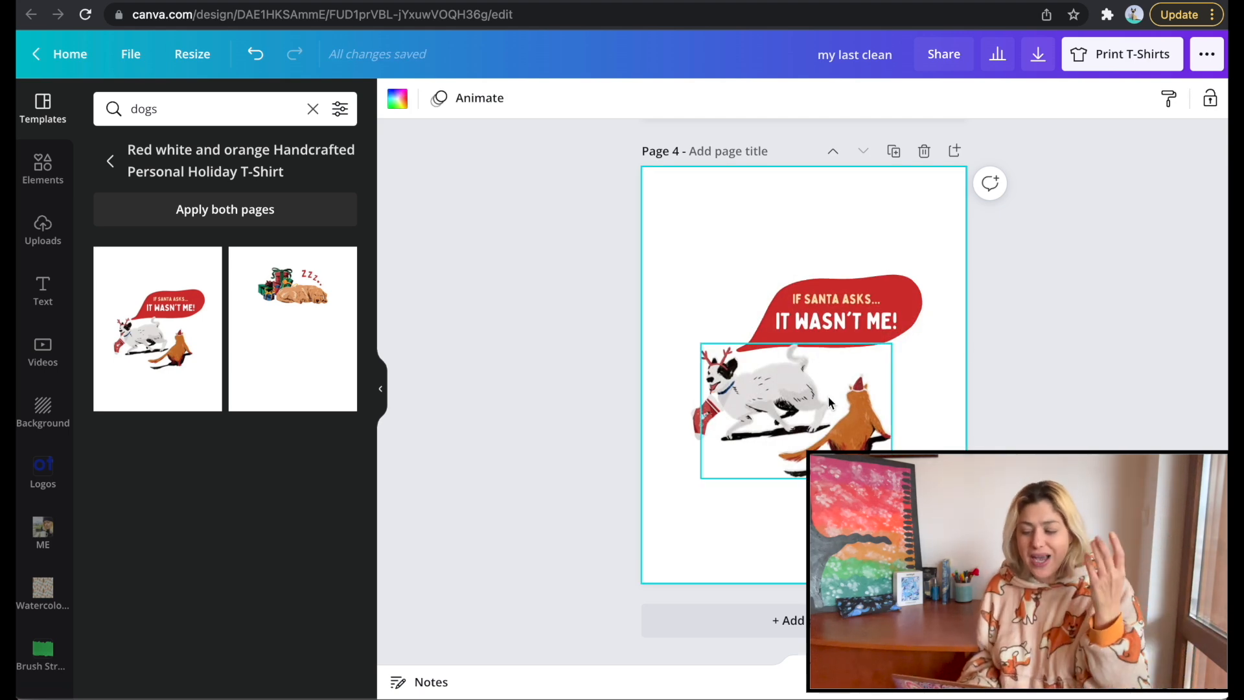
pyautogui.click(796, 406)
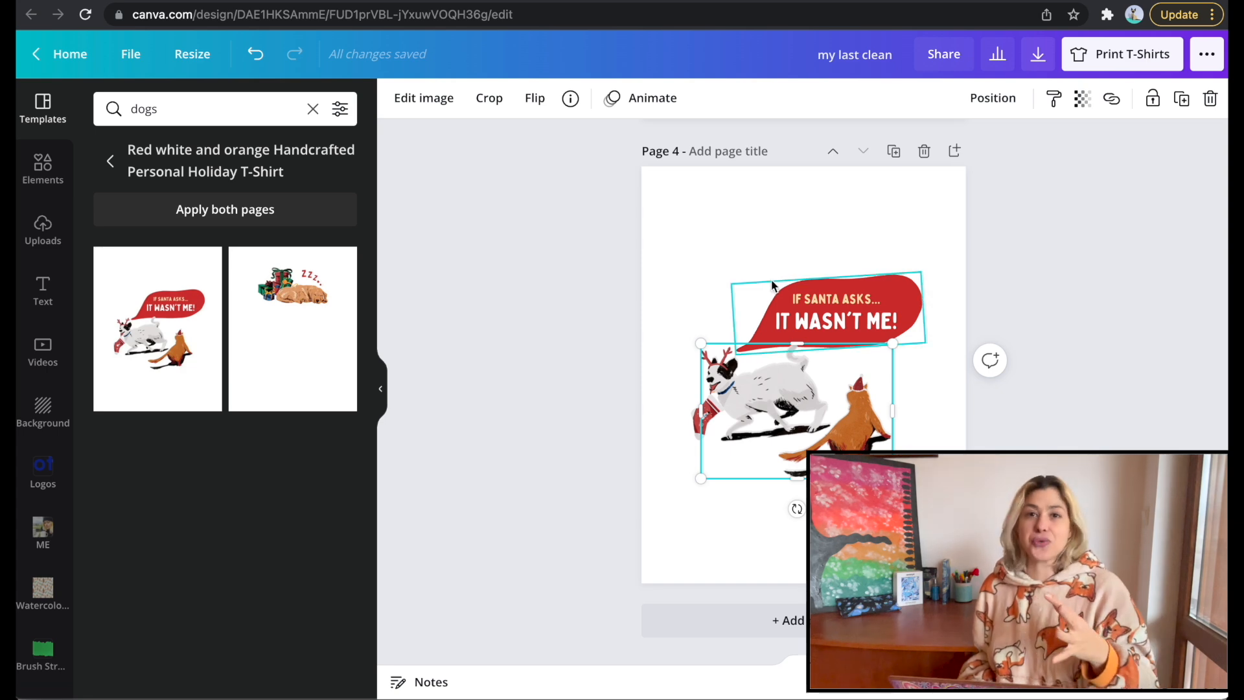
pyautogui.click(604, 277)
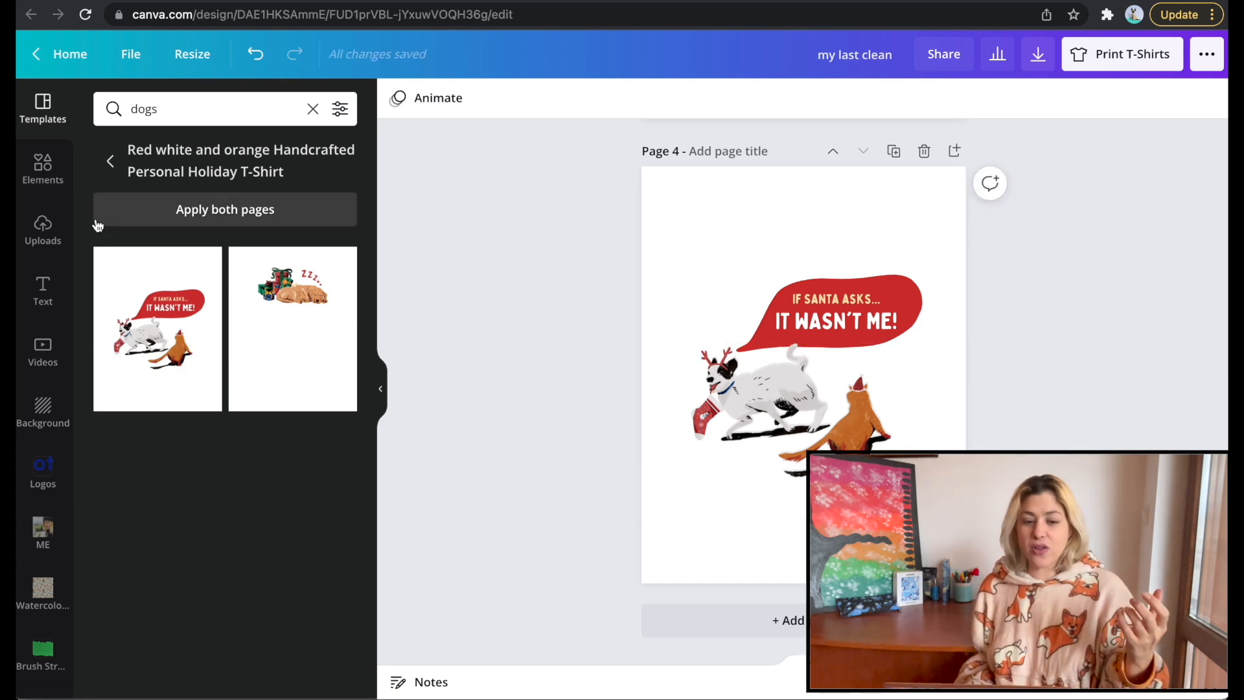
# - Search the elements for "happy dog" and add a blank page 5
pyautogui.click(37, 173)
pyautogui.click(138, 109)
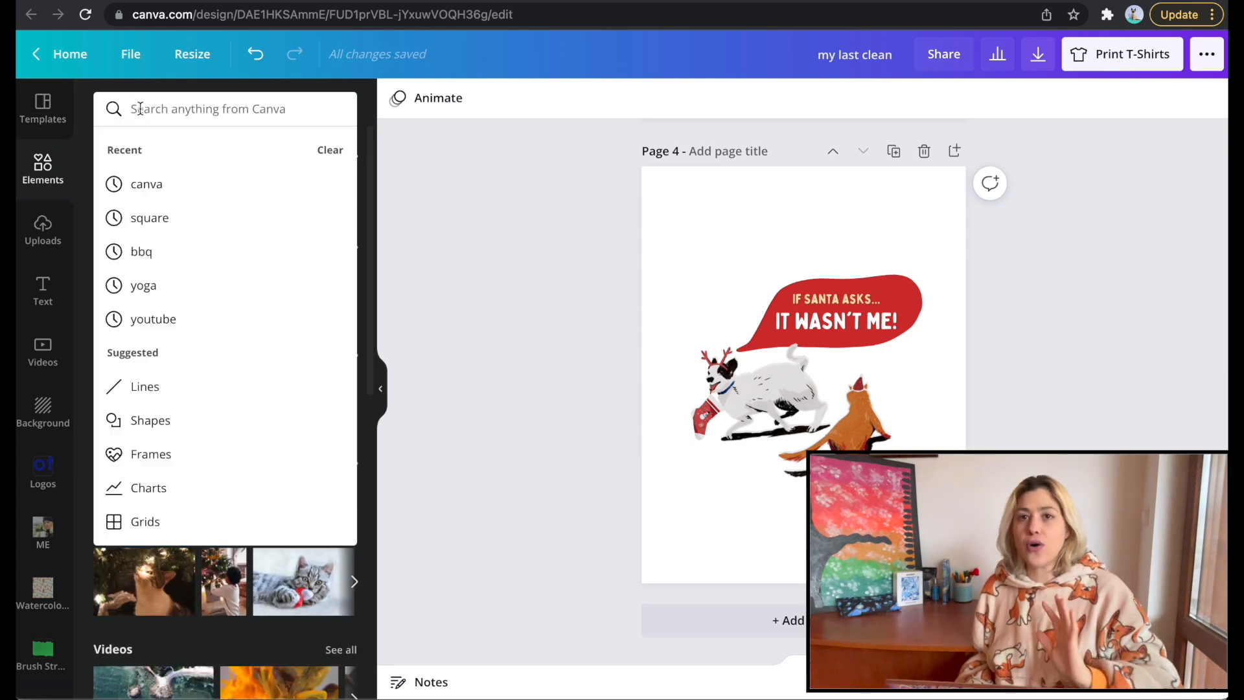
pyautogui.write('happy ')
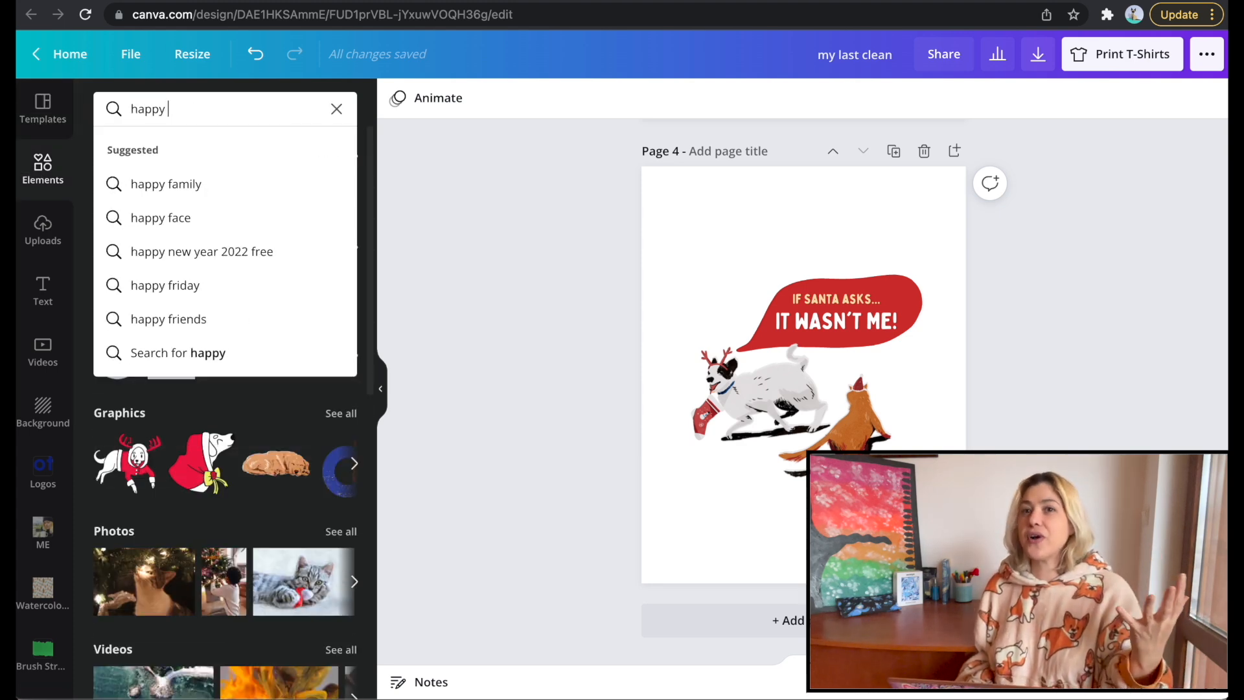
pyautogui.write('dog')
pyautogui.press('Return')
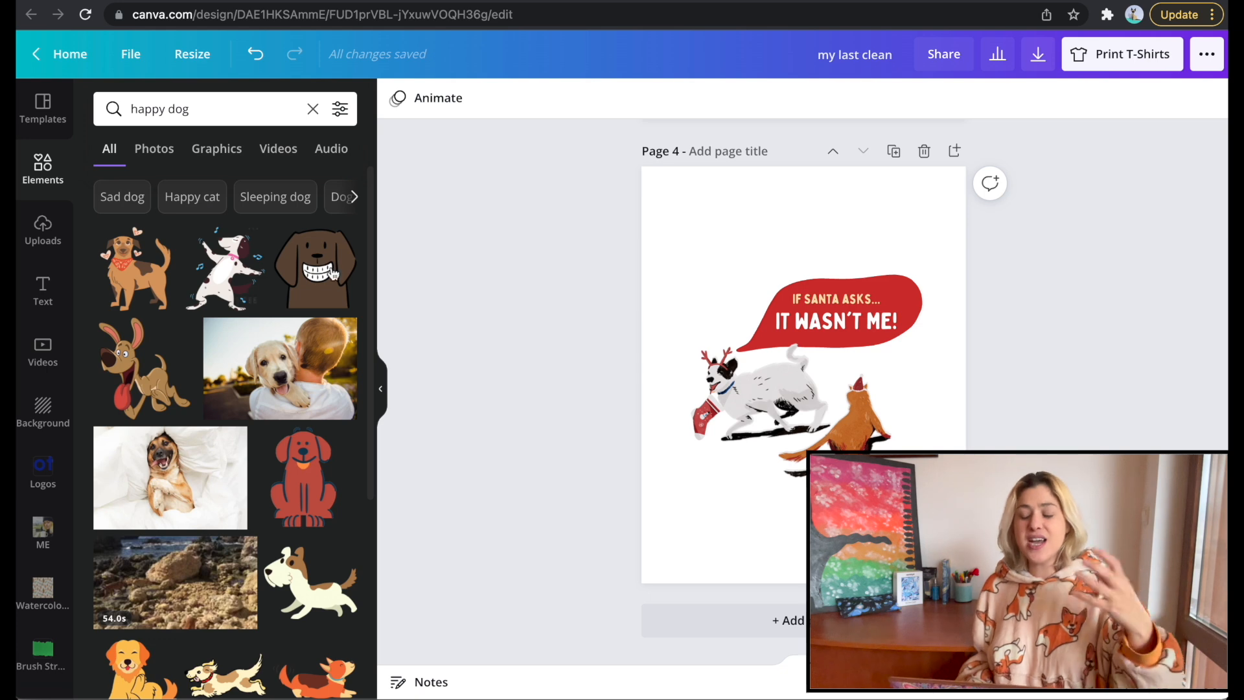
pyautogui.click(709, 630)
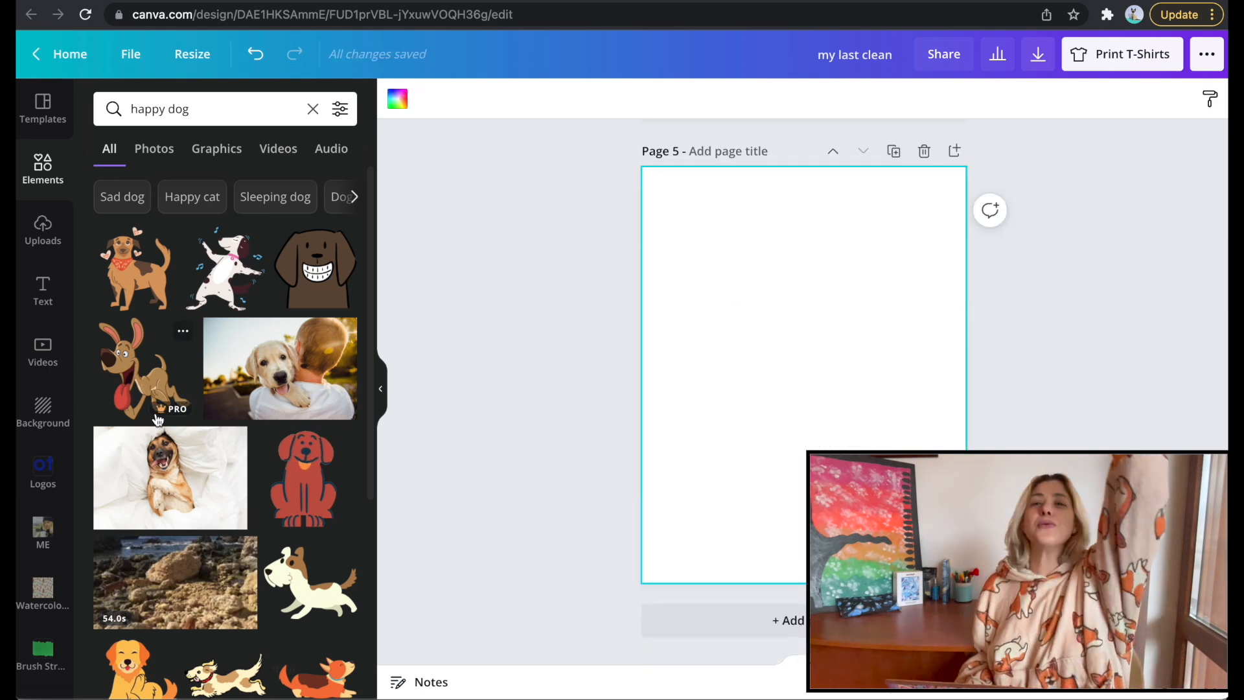
# - Restrict the "happy dog" results to graphics and filter them to static ones
pyautogui.click(206, 155)
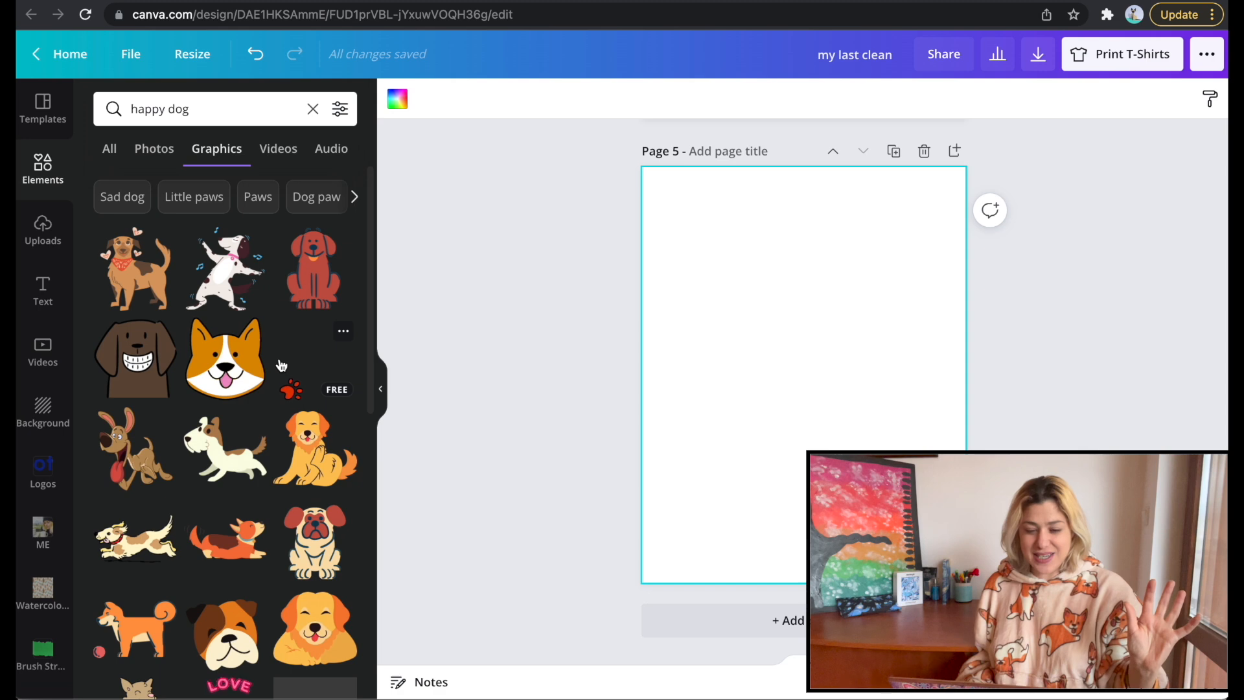
pyautogui.click(339, 109)
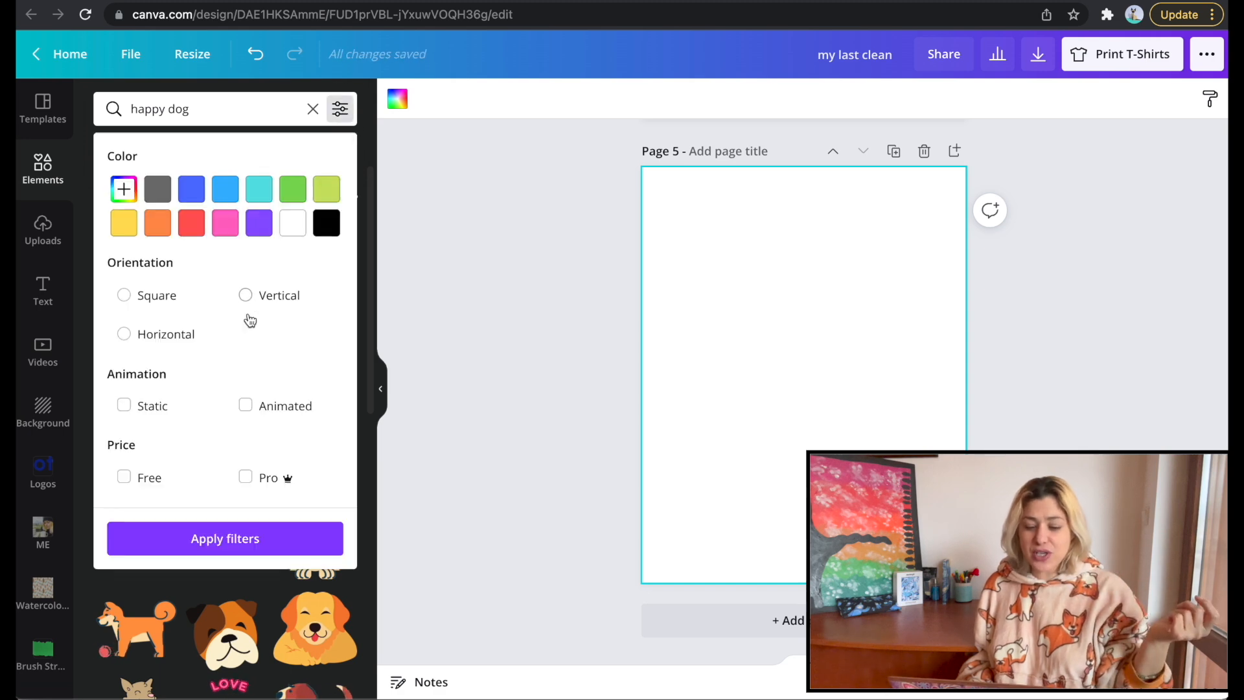
pyautogui.click(160, 420)
pyautogui.click(183, 536)
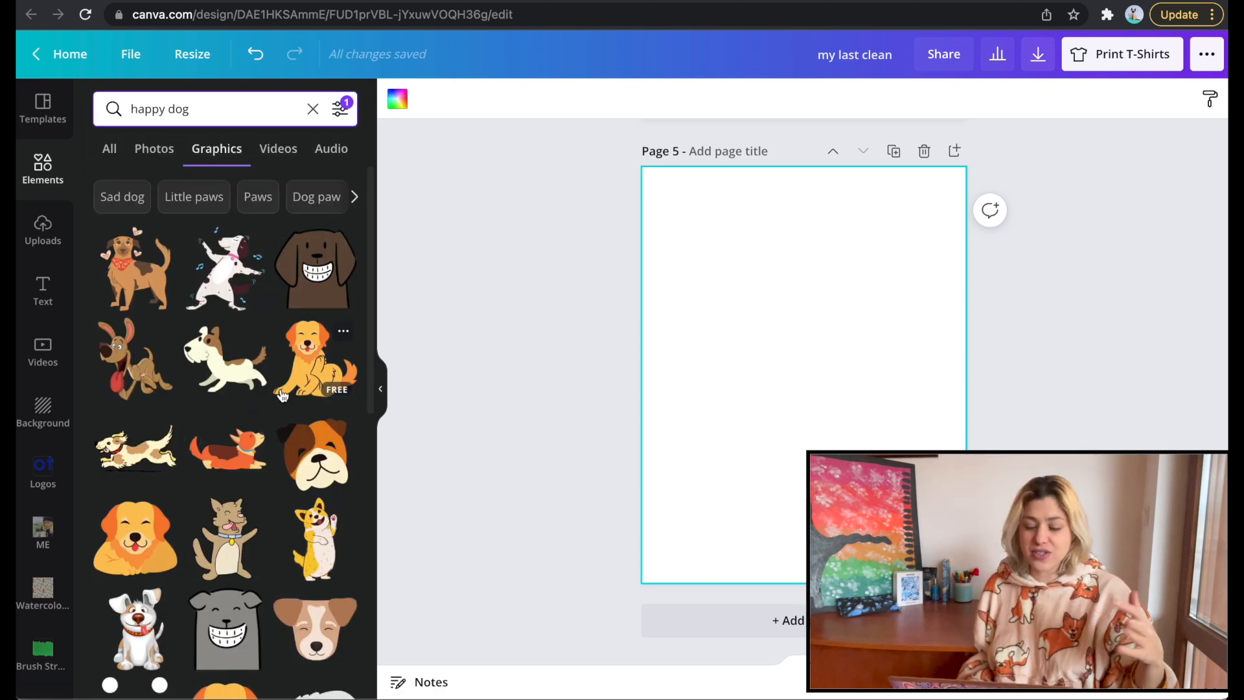
# - Add the grinning grey dog graphic to page 5, enlarge it and center it across the page
pyautogui.scroll(-3, 283, 396)
pyautogui.click(225, 487)
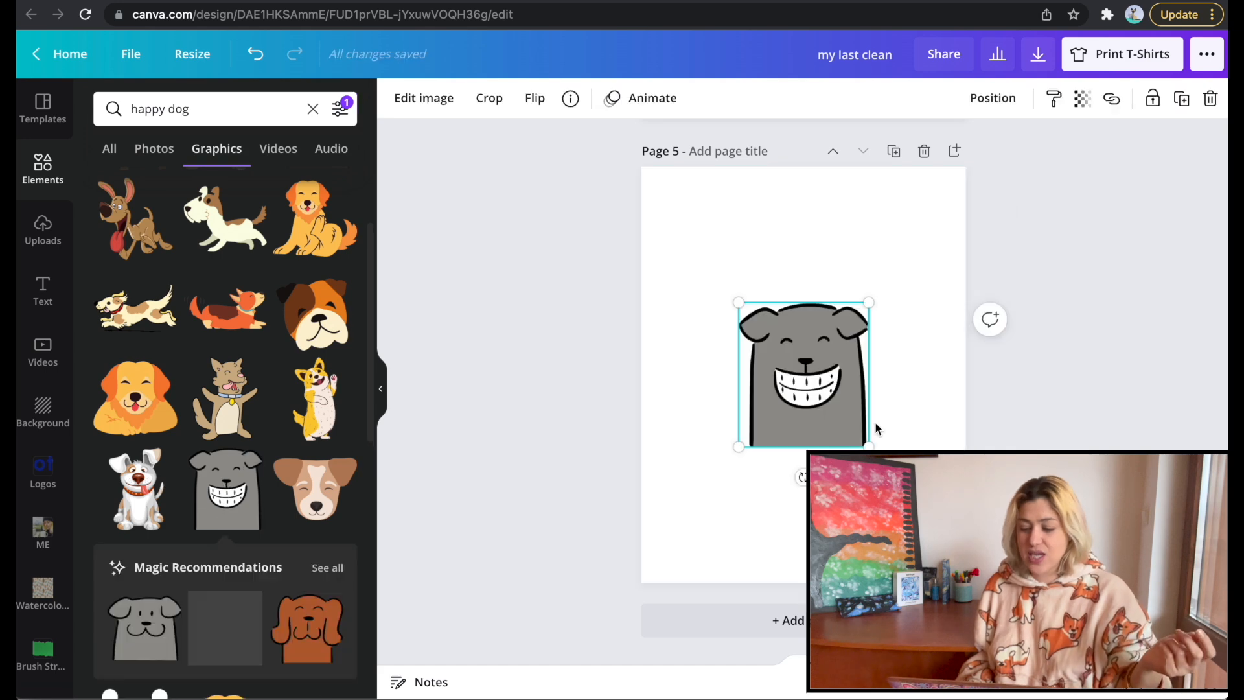
pyautogui.moveTo(742, 444); pyautogui.dragTo(684, 504)
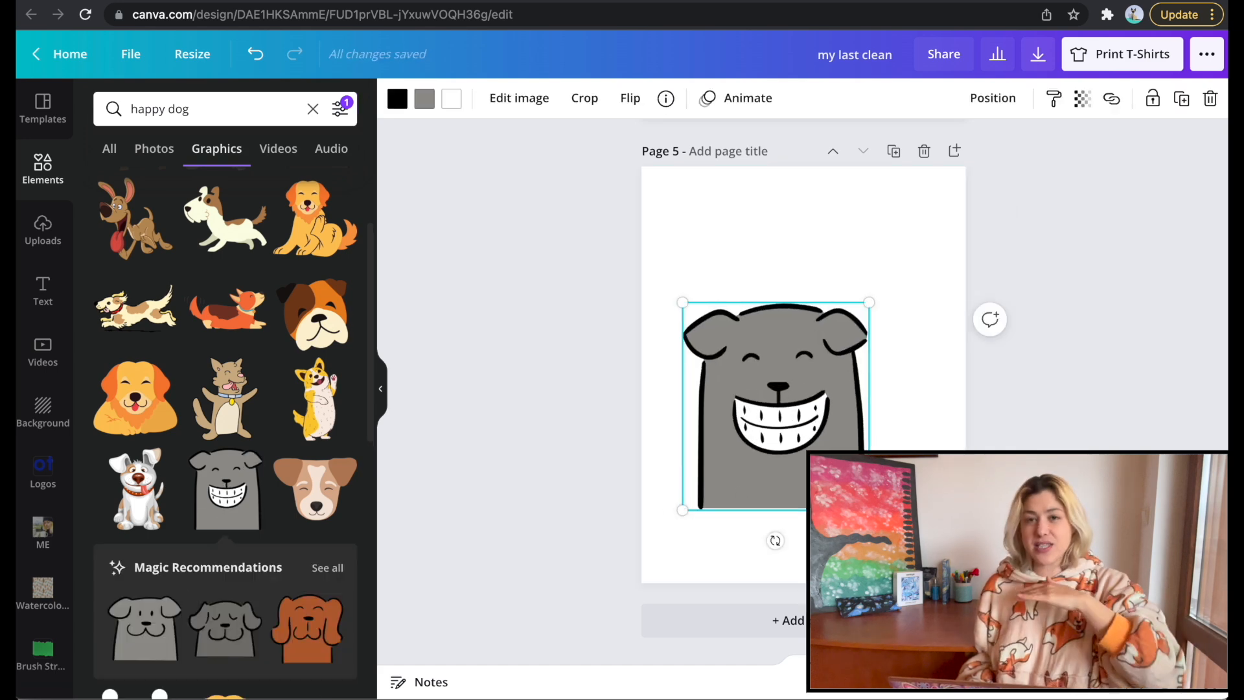
pyautogui.moveTo(869, 510); pyautogui.dragTo(888, 530)
pyautogui.moveTo(824, 465); pyautogui.dragTo(844, 445)
# - Search the graphics for "mess"
pyautogui.click(163, 113)
pyautogui.click(163, 115)
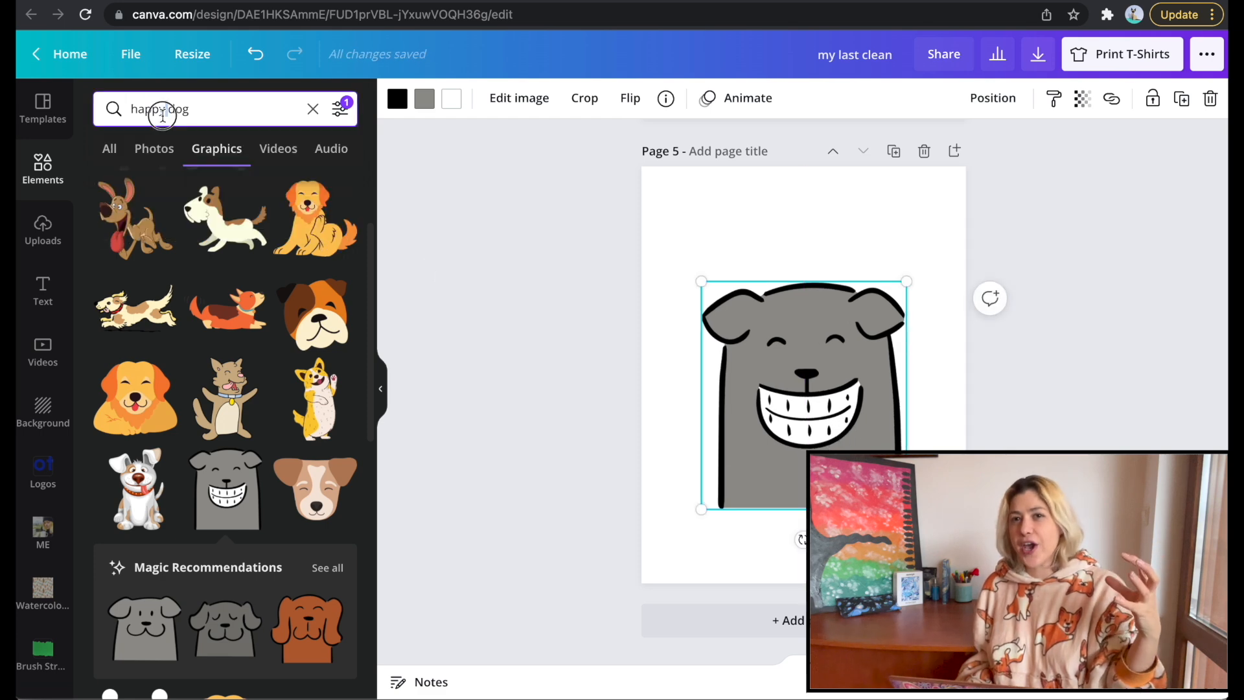
pyautogui.write('mess')
pyautogui.press('Return')
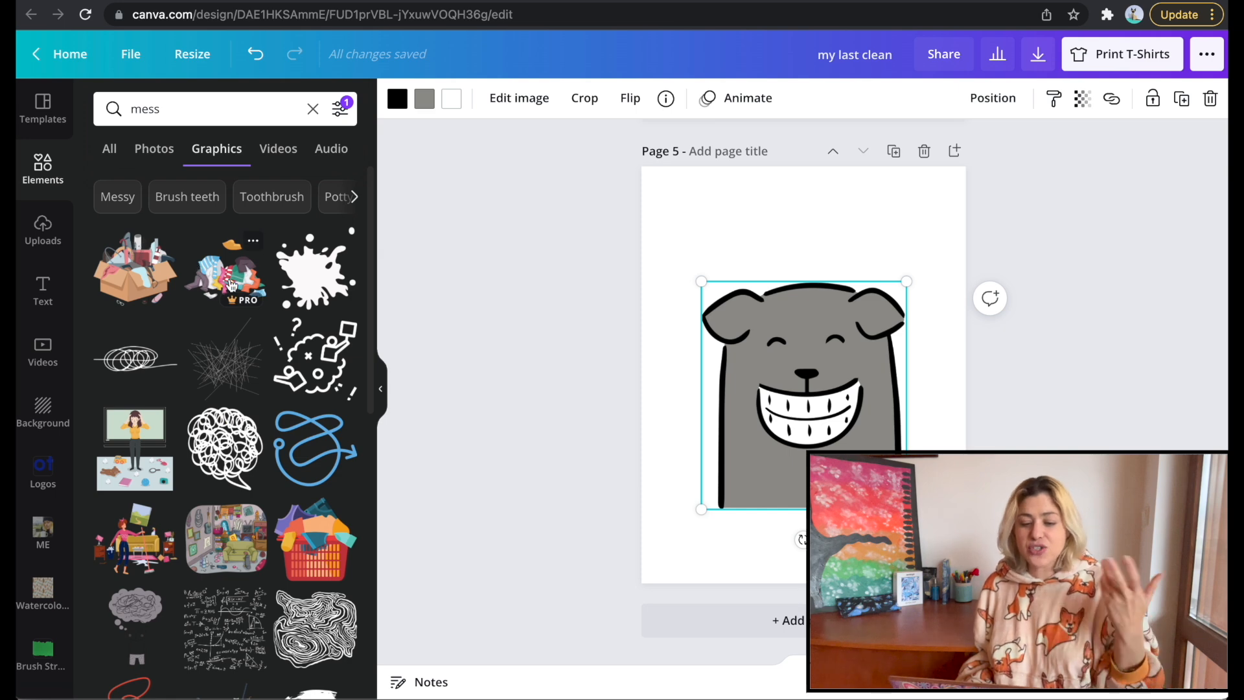
# - Try an enlarged pile-of-clothes graphic over the lower part of the dog, then delete it
pyautogui.click(228, 277)
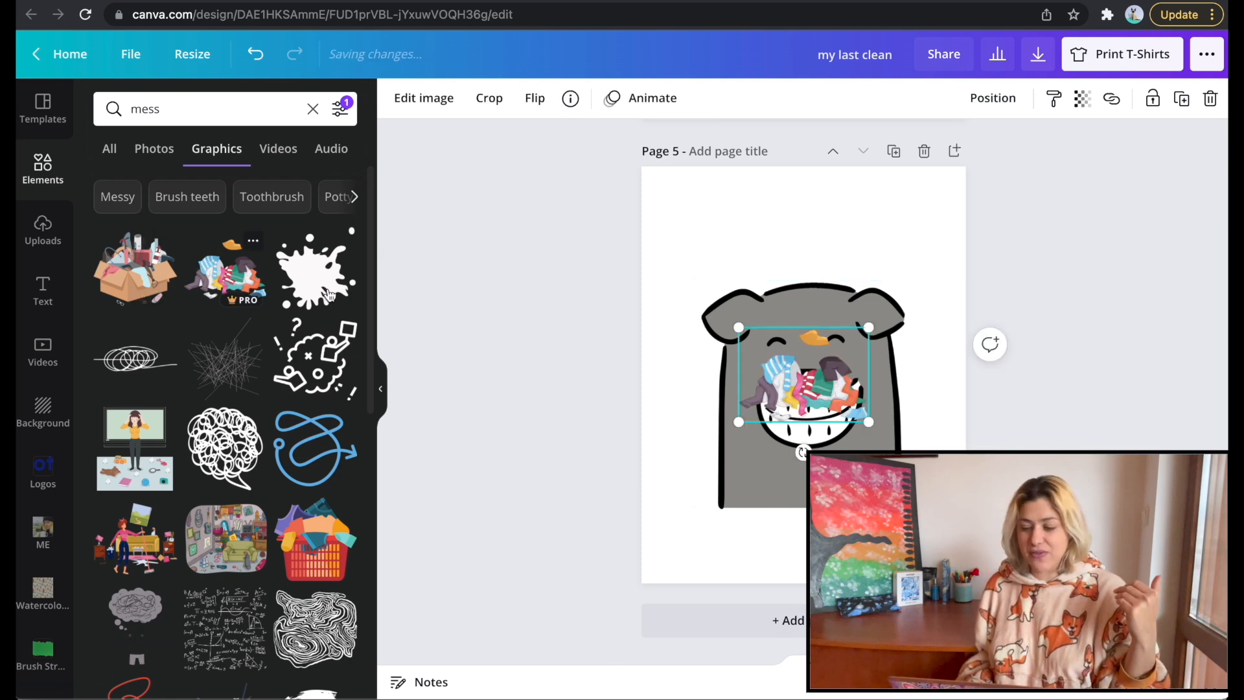
pyautogui.moveTo(863, 332); pyautogui.dragTo(1007, 267)
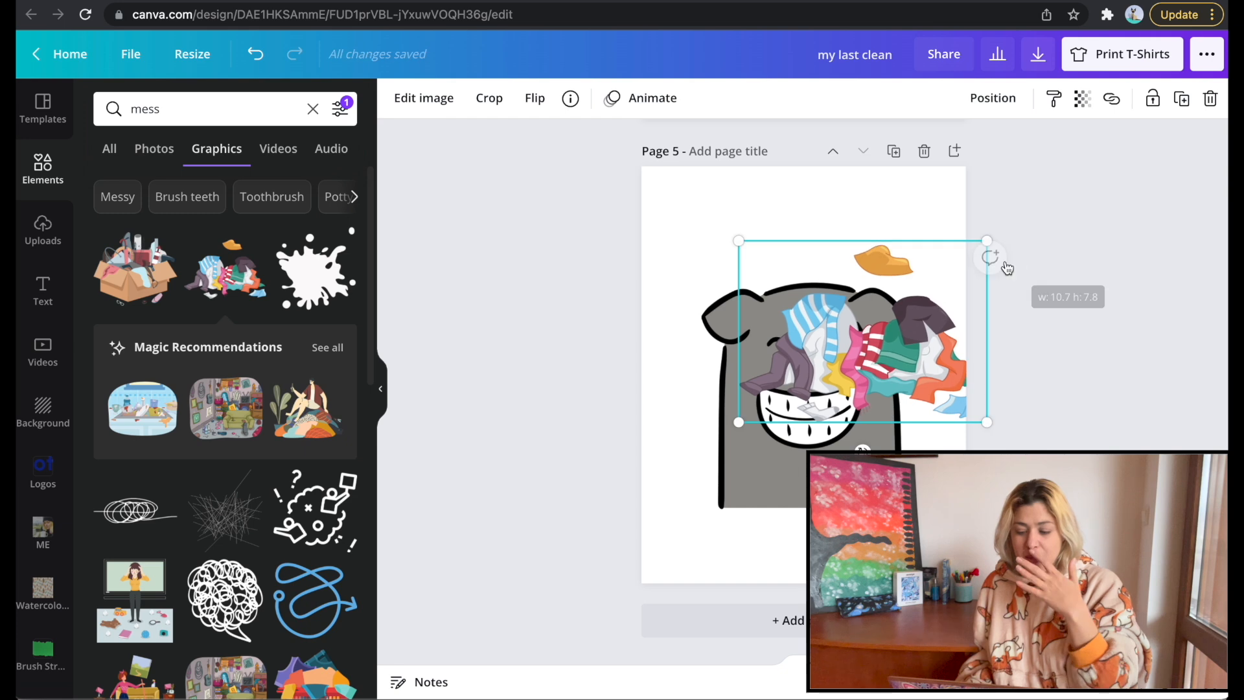
pyautogui.moveTo(905, 343); pyautogui.dragTo(840, 486)
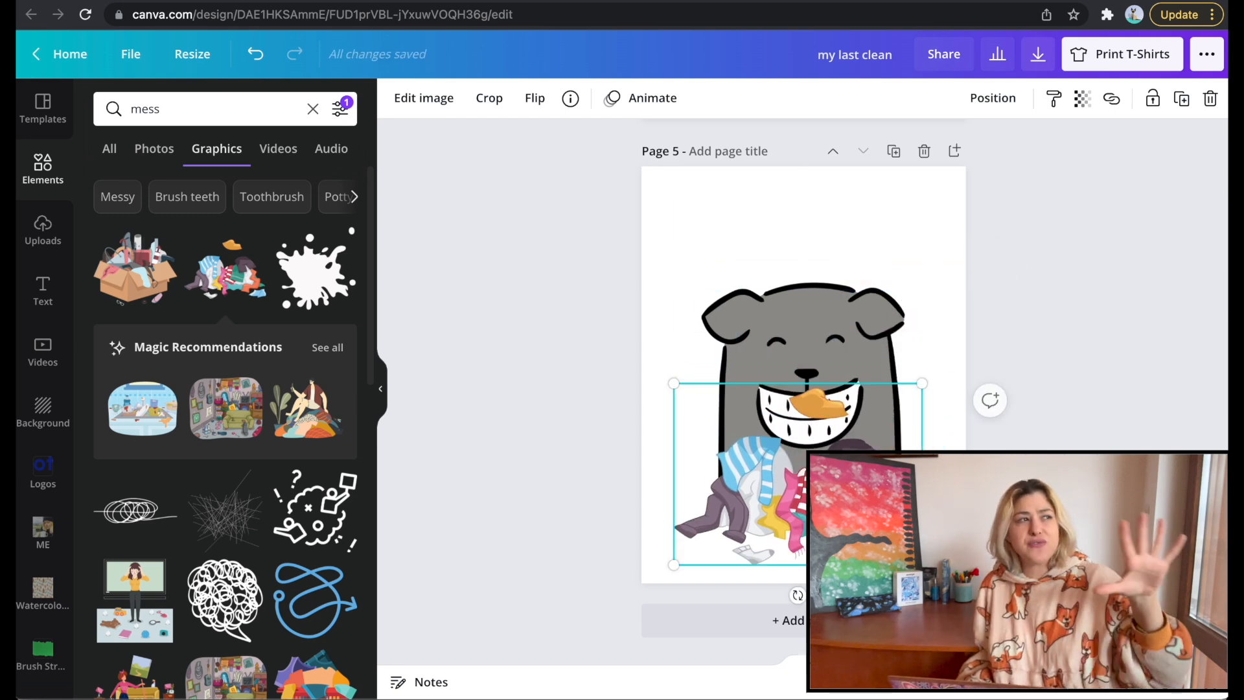
pyautogui.press('Delete')
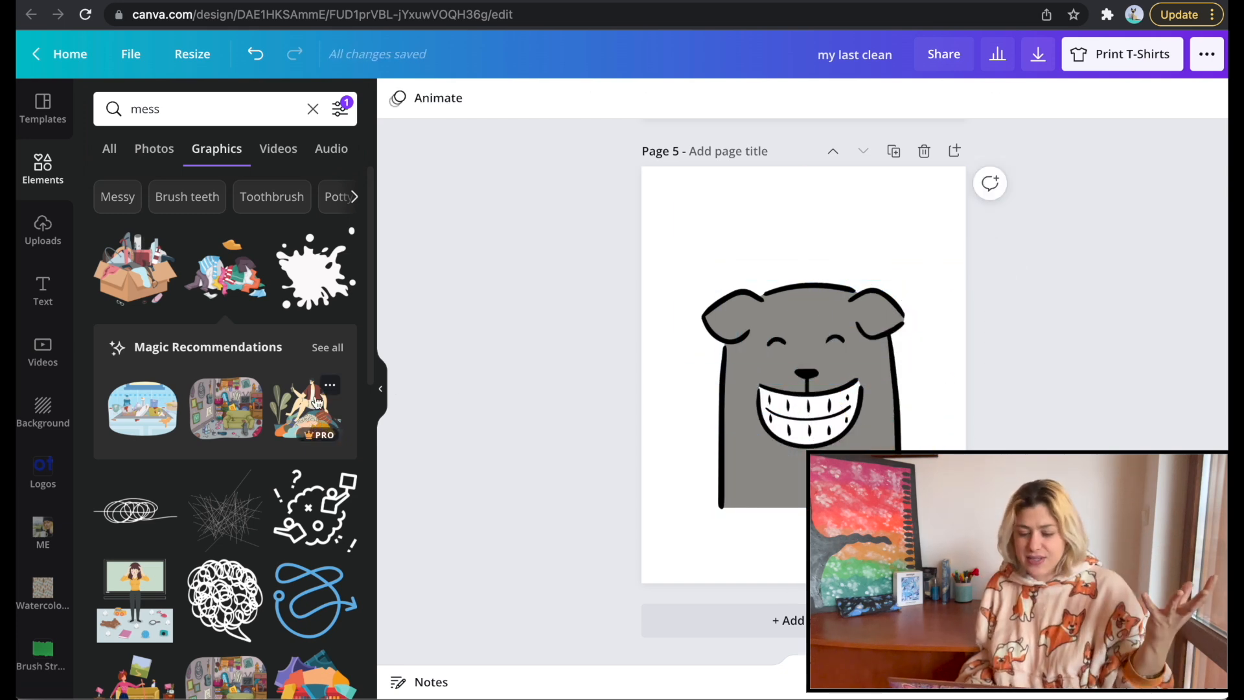
# - Add the colorful garbage heap graphic, enlarge it to nearly the page width and center it on page 5
pyautogui.scroll(-10, 273, 387)
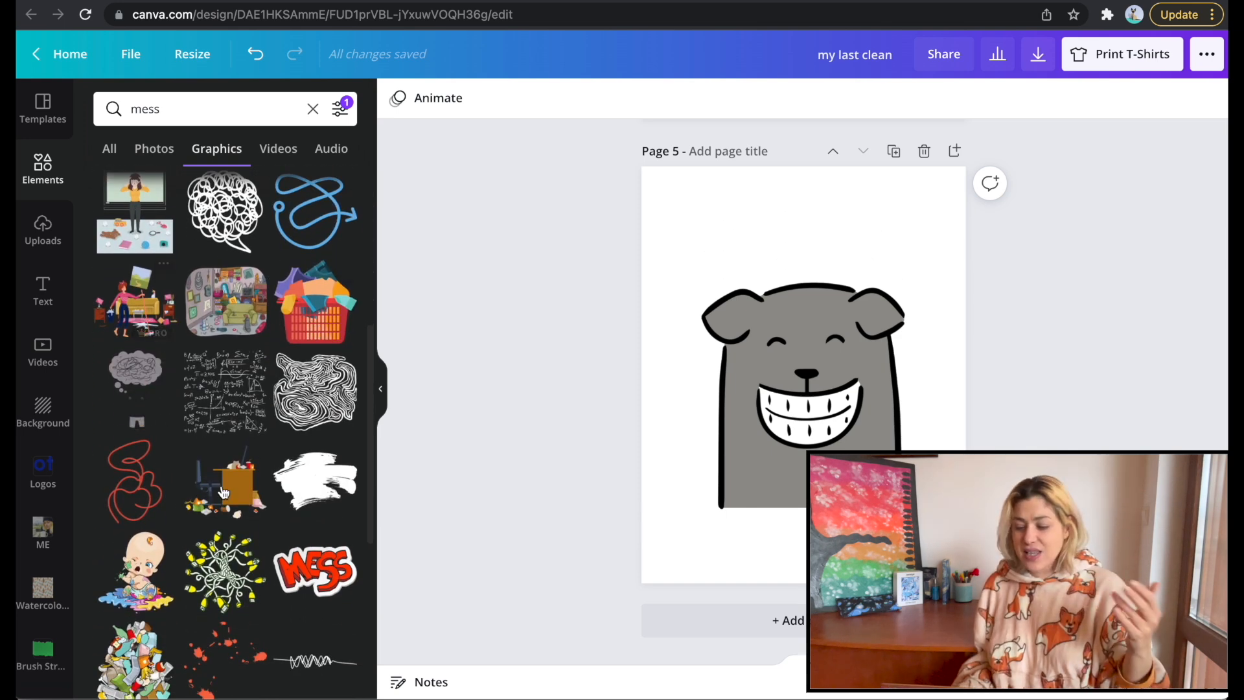
pyautogui.scroll(-10, 224, 492)
pyautogui.click(131, 225)
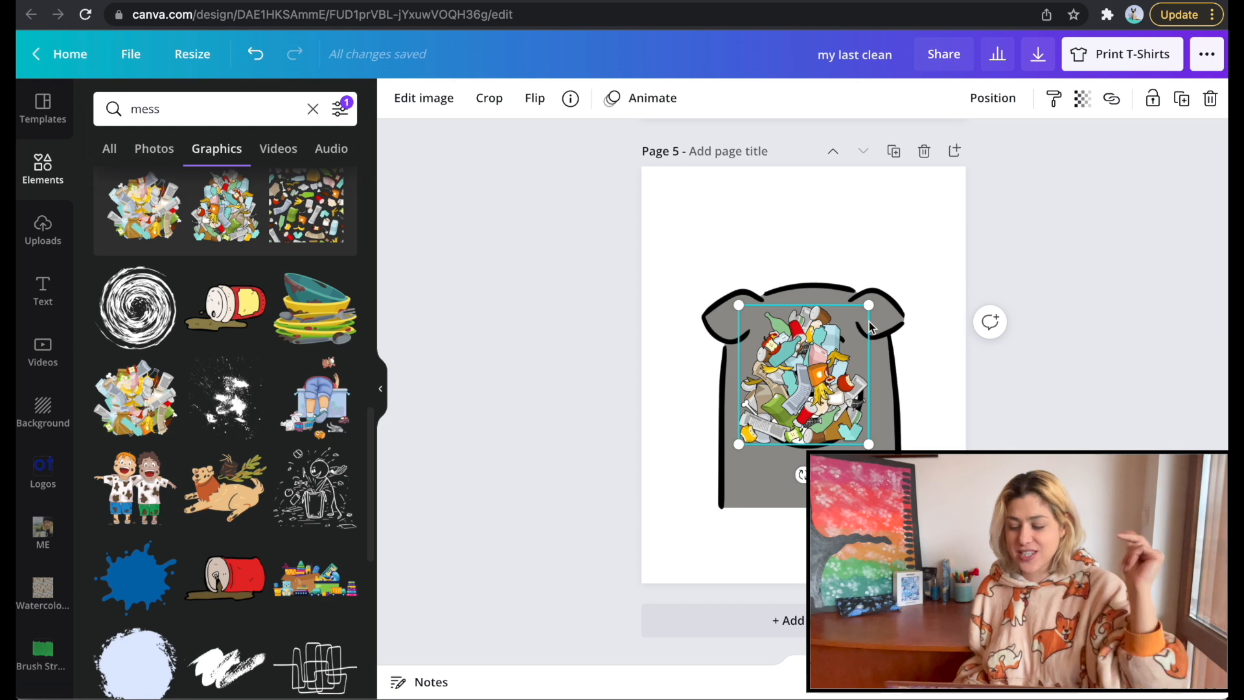
pyautogui.moveTo(872, 305); pyautogui.dragTo(983, 181)
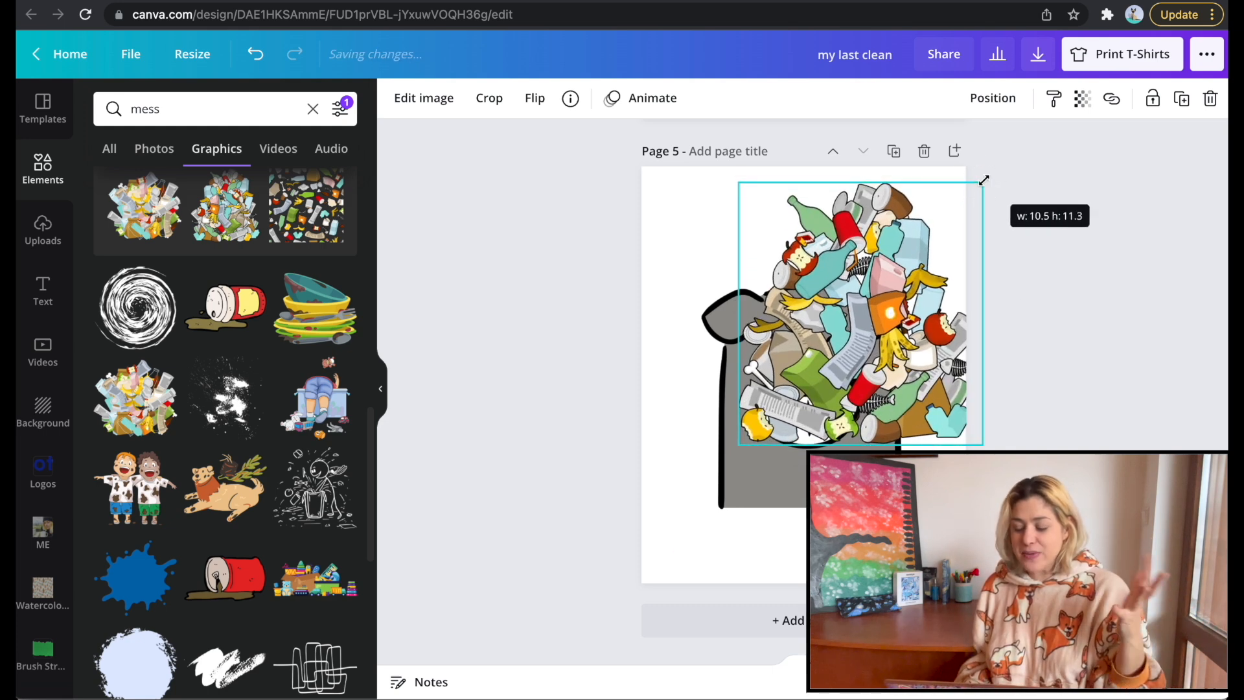
pyautogui.moveTo(899, 383); pyautogui.dragTo(841, 399)
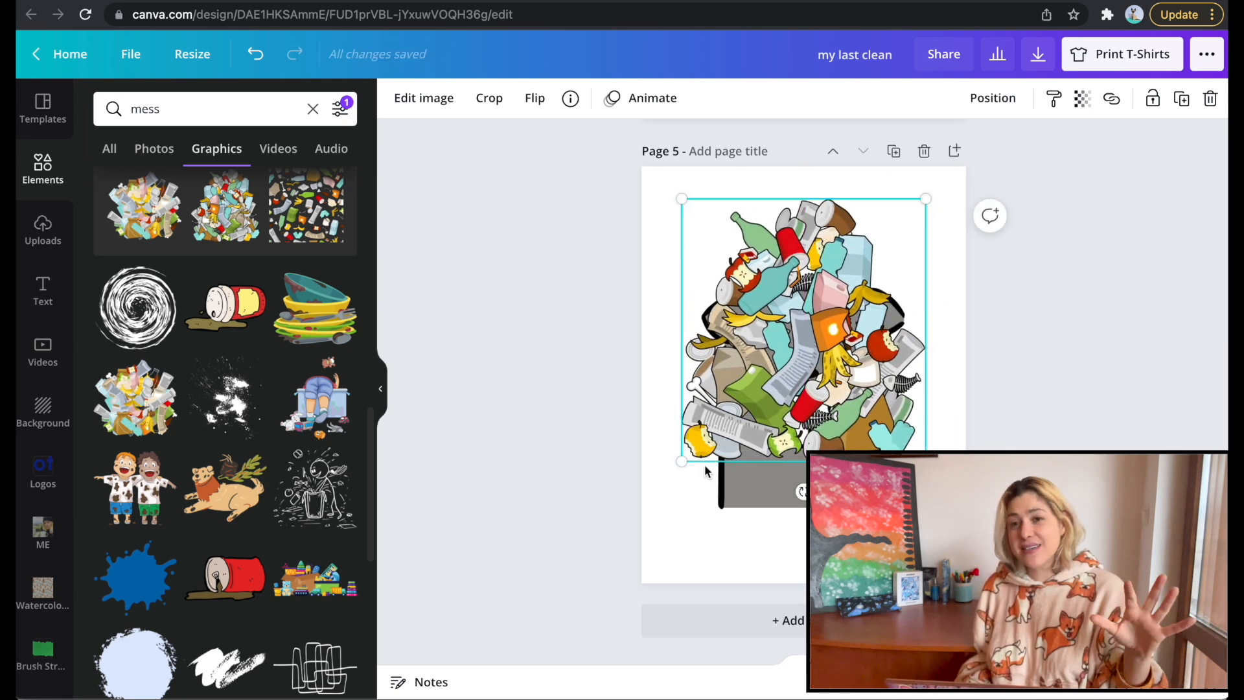
pyautogui.moveTo(681, 464); pyautogui.dragTo(623, 524)
pyautogui.moveTo(739, 446)
pyautogui.mouseDown()
pyautogui.moveTo(778, 435)
pyautogui.moveTo(741, 443)
pyautogui.mouseUp()
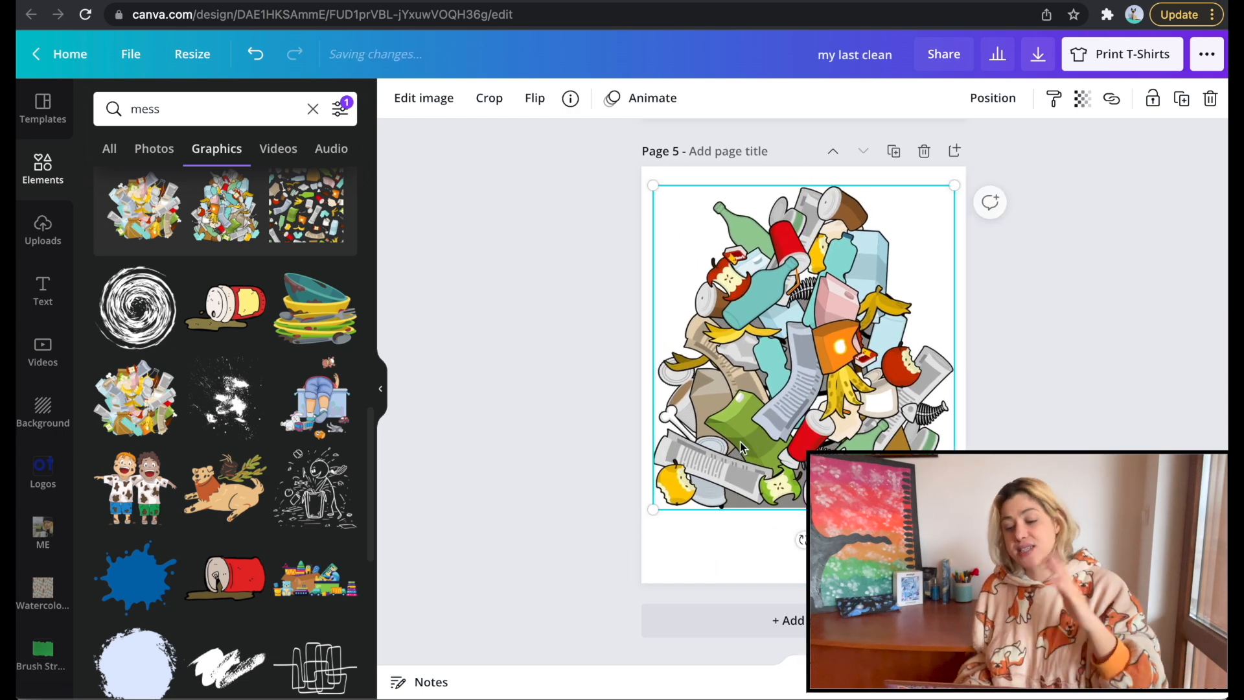
# - Send the garbage heap backward behind the dog
pyautogui.click(991, 99)
pyautogui.click(936, 150)
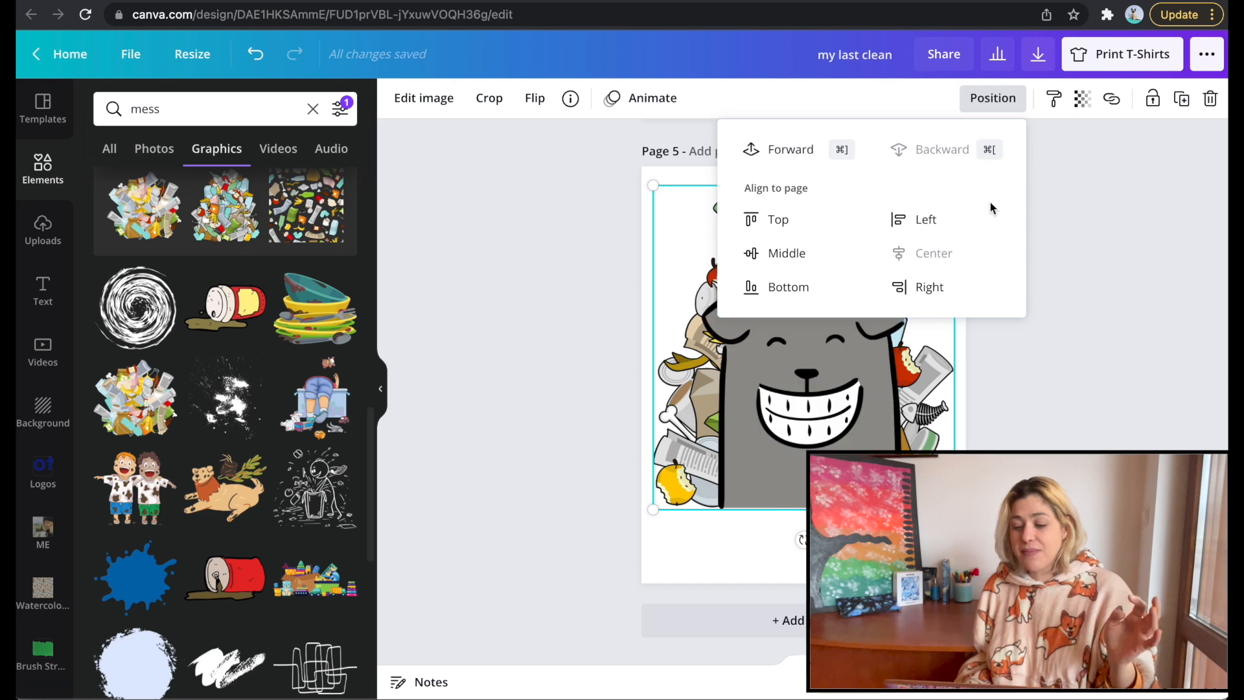
pyautogui.click(1099, 389)
# - Shrink the grey dog and place it in front of the garbage heap's lower right part
pyautogui.click(826, 429)
pyautogui.moveTo(702, 280); pyautogui.dragTo(764, 344)
pyautogui.moveTo(836, 414); pyautogui.dragTo(842, 409)
pyautogui.click(1068, 433)
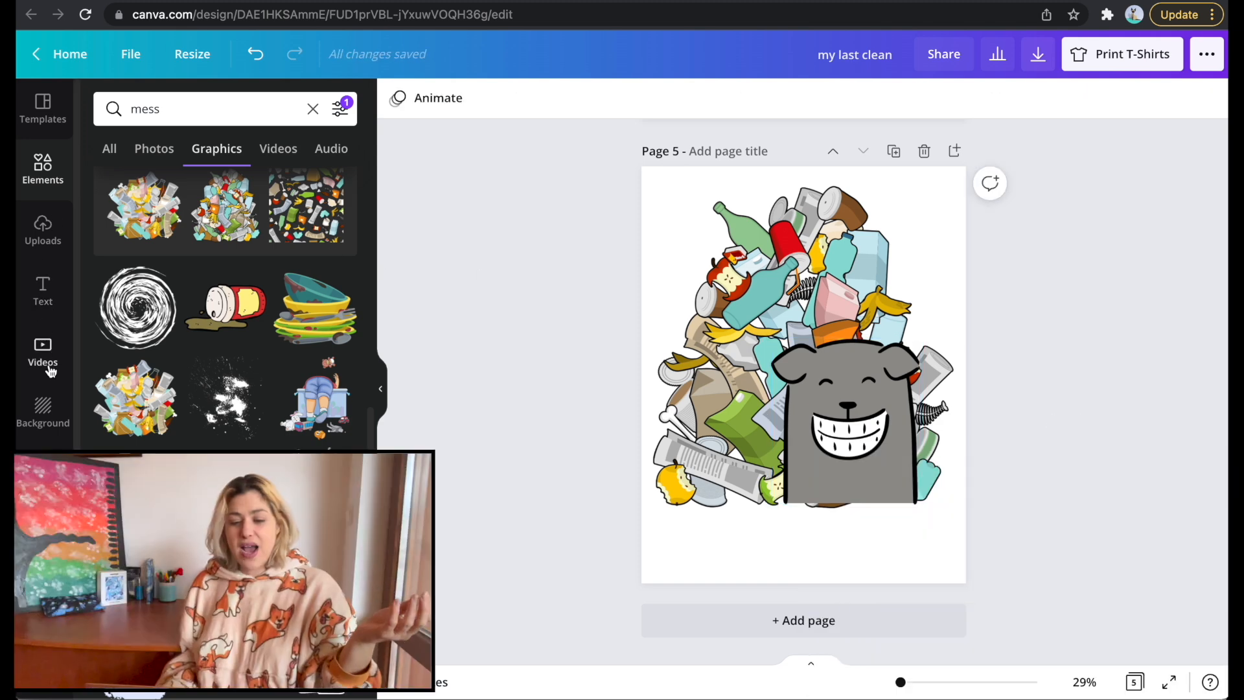
# - Search the graphics for "square" and try two different black squares on the page, deleting each
pyautogui.doubleClick(141, 111)
pyautogui.write('square')
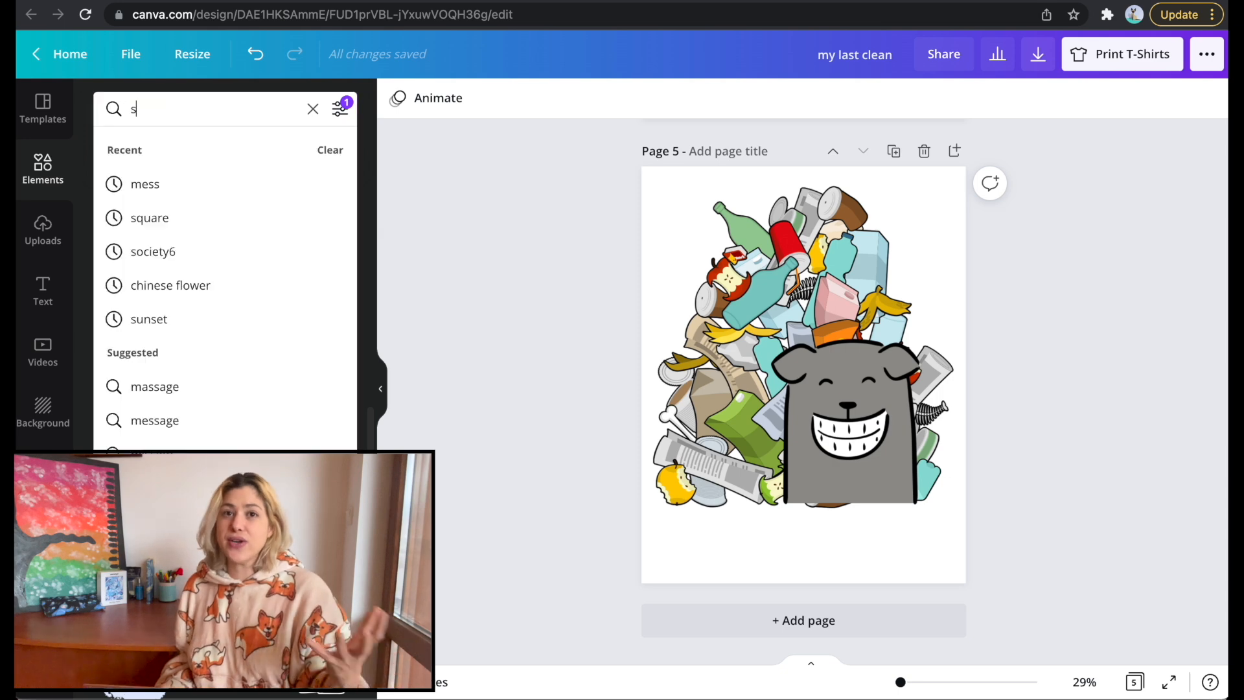
pyautogui.press('Return')
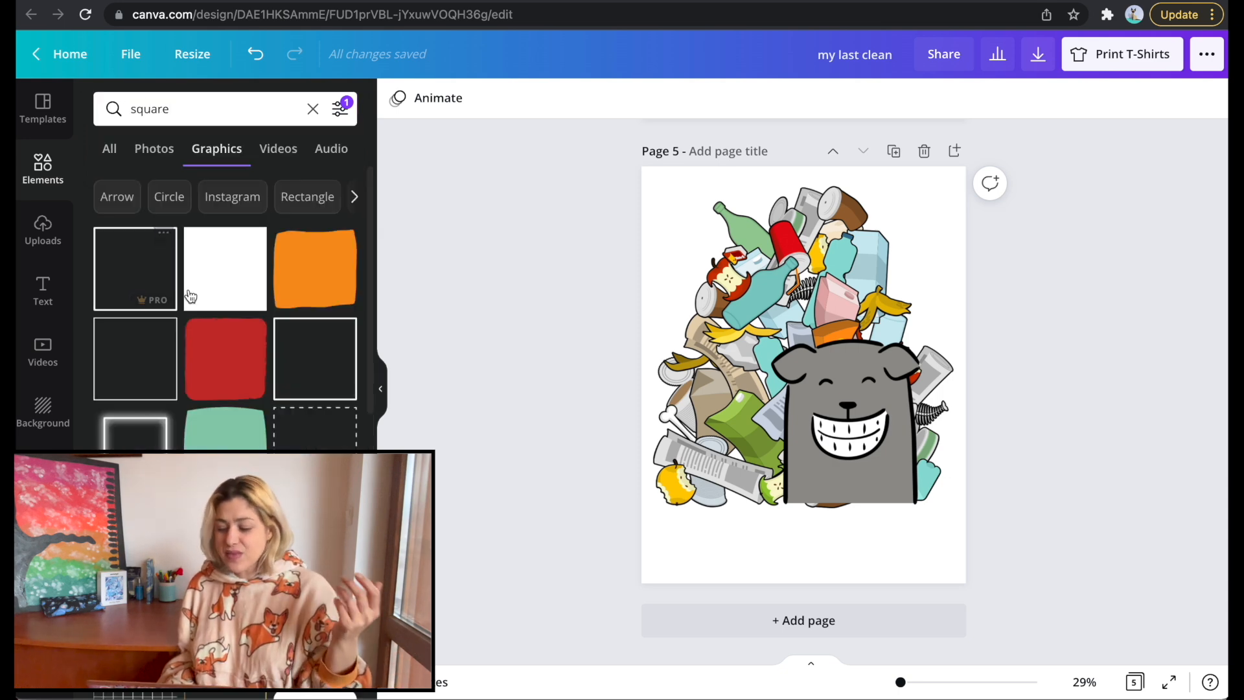
pyautogui.click(190, 297)
pyautogui.moveTo(827, 378); pyautogui.dragTo(783, 504)
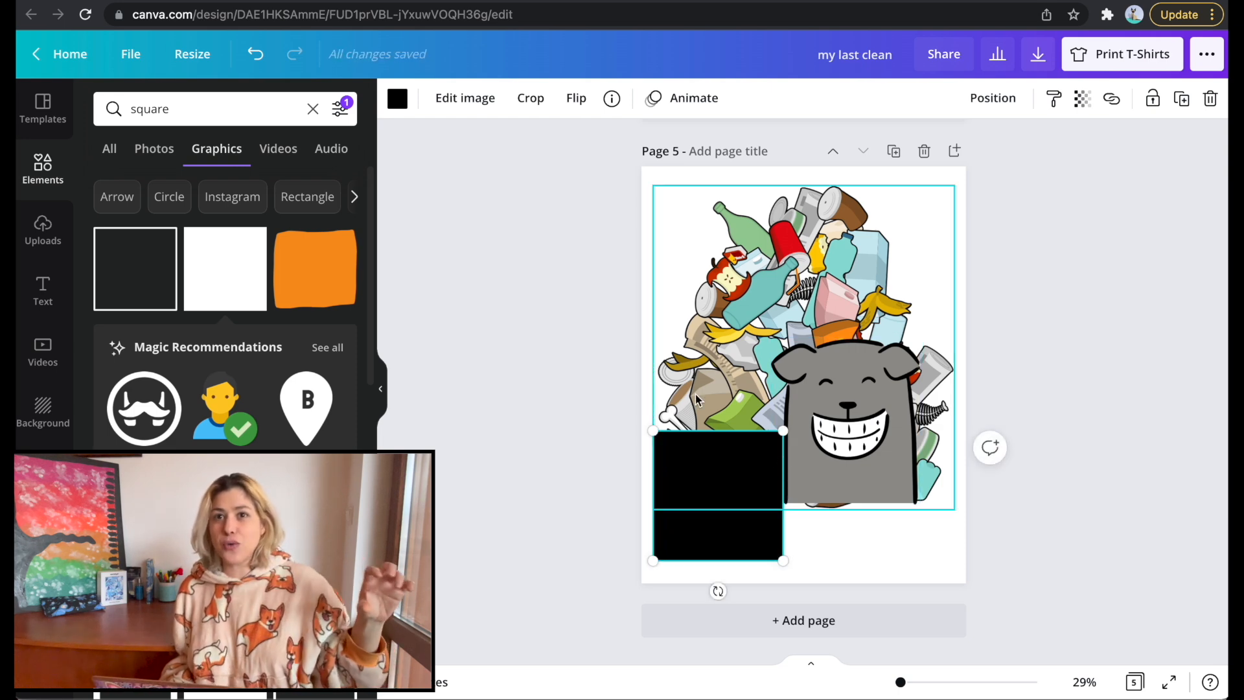
pyautogui.press('Delete')
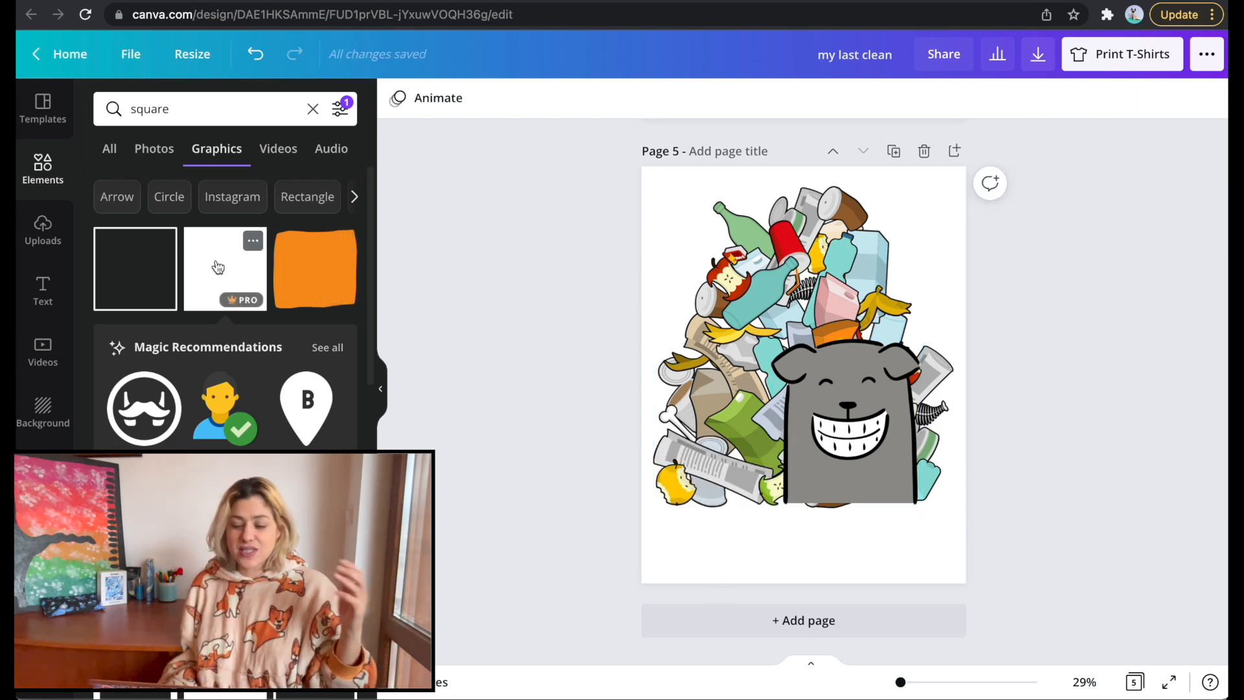
pyautogui.scroll(-5, 217, 266)
pyautogui.click(315, 470)
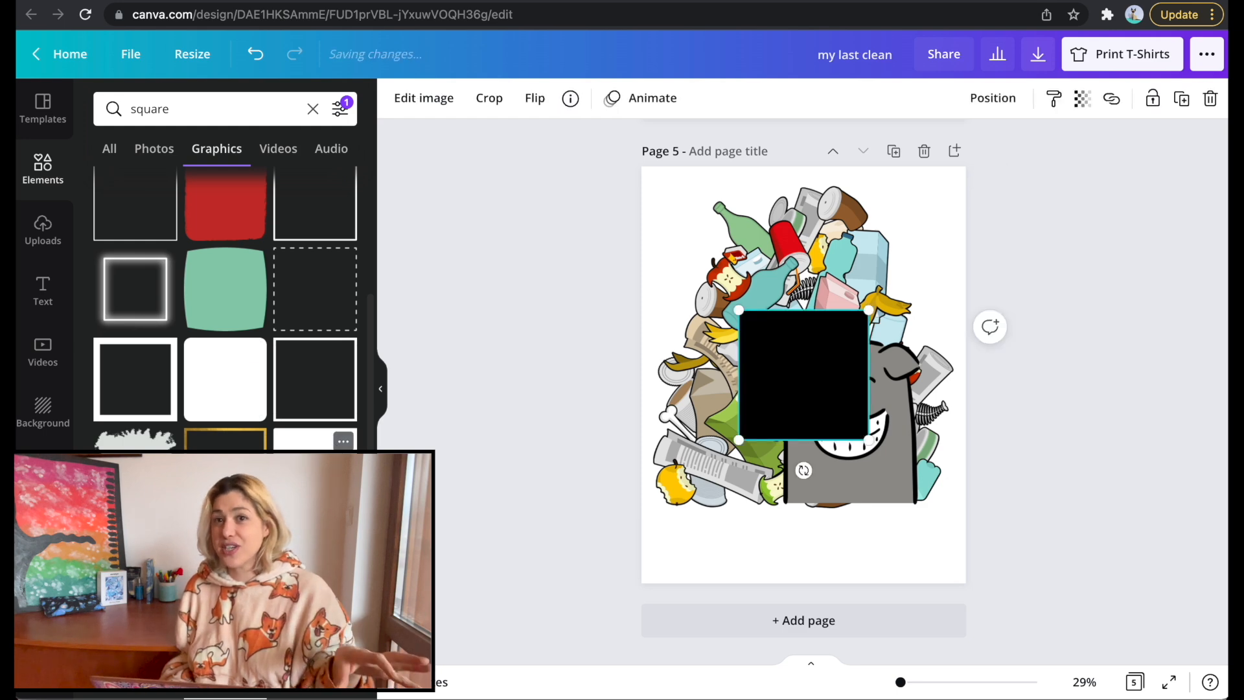
pyautogui.press('Delete')
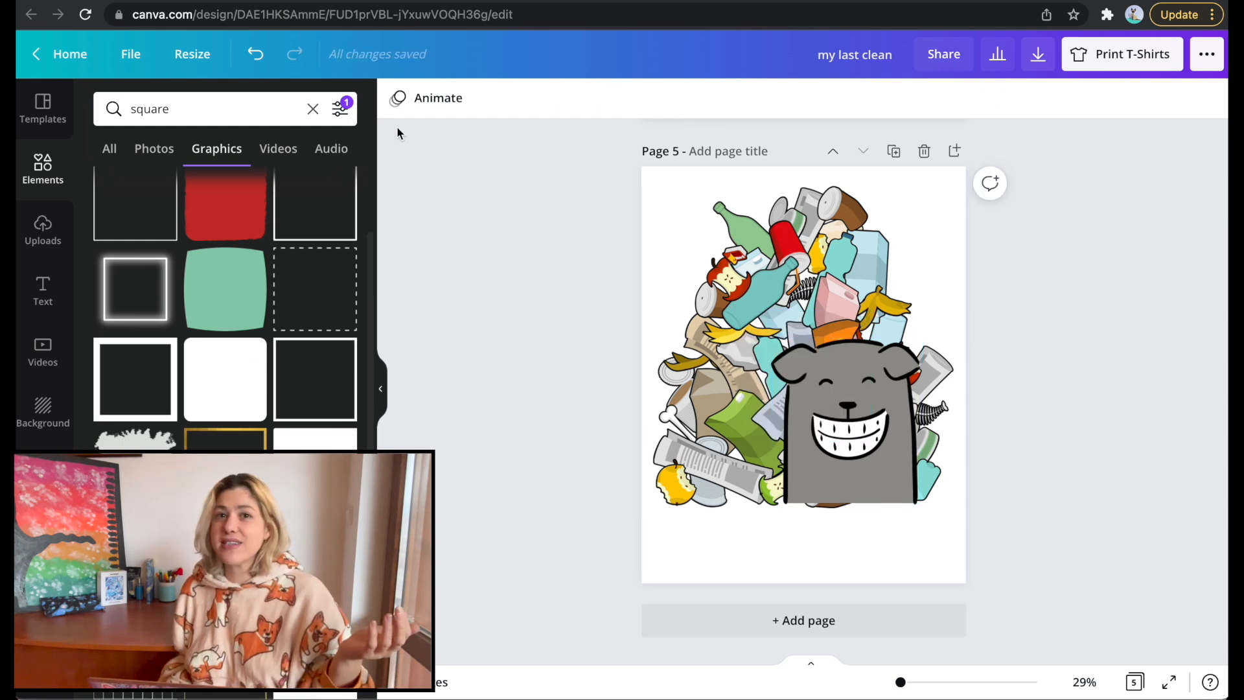
# - Search for "rectangle", add the long black bar and enlarge it into a band across the base of the dog and garbage
pyautogui.click(194, 112)
pyautogui.write('r')
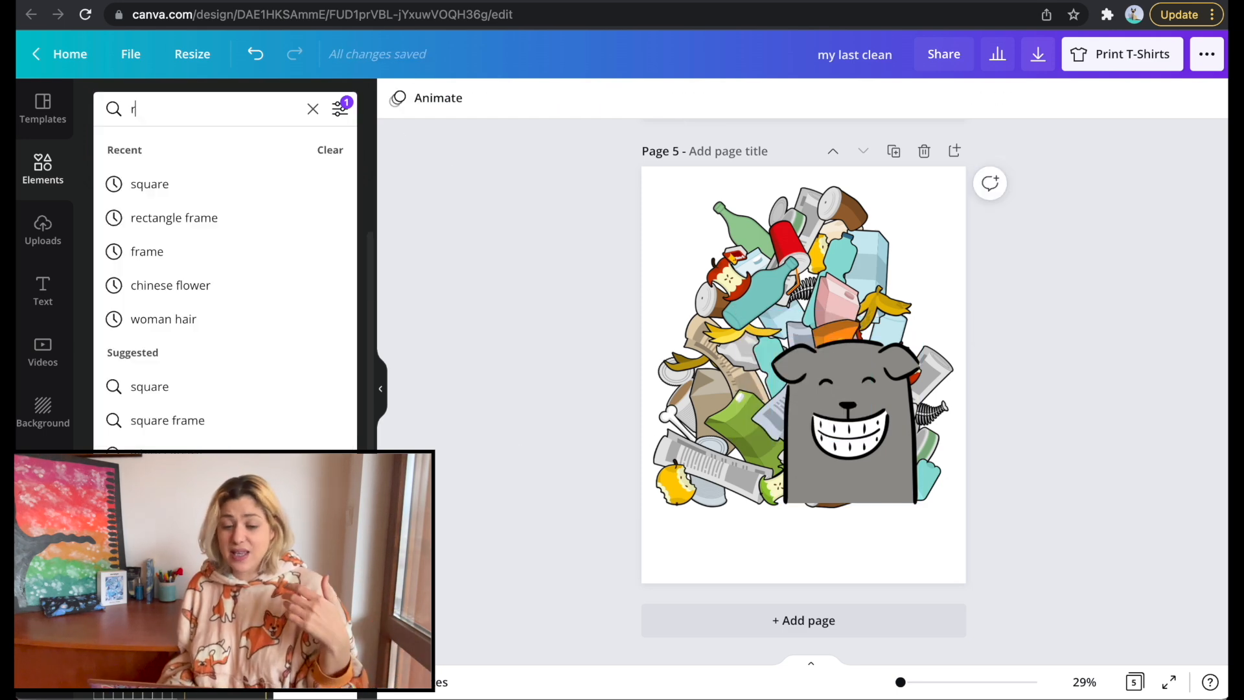
pyautogui.write('ectangle')
pyautogui.press('Return')
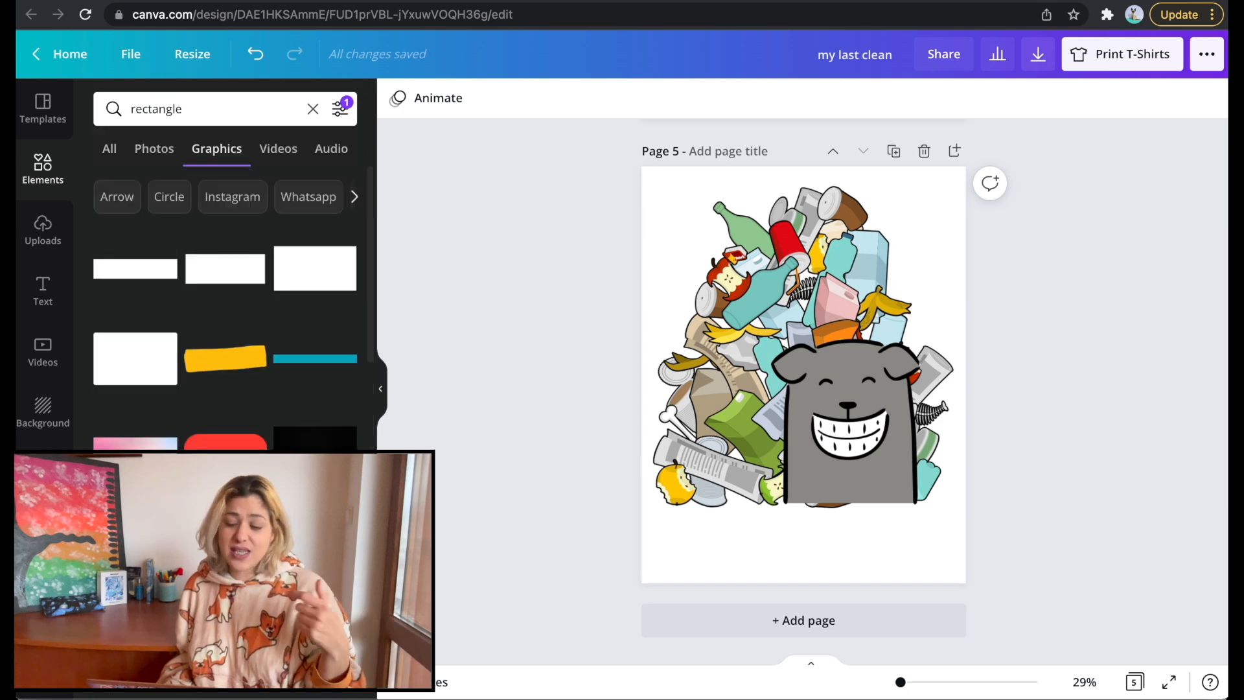
pyautogui.click(148, 280)
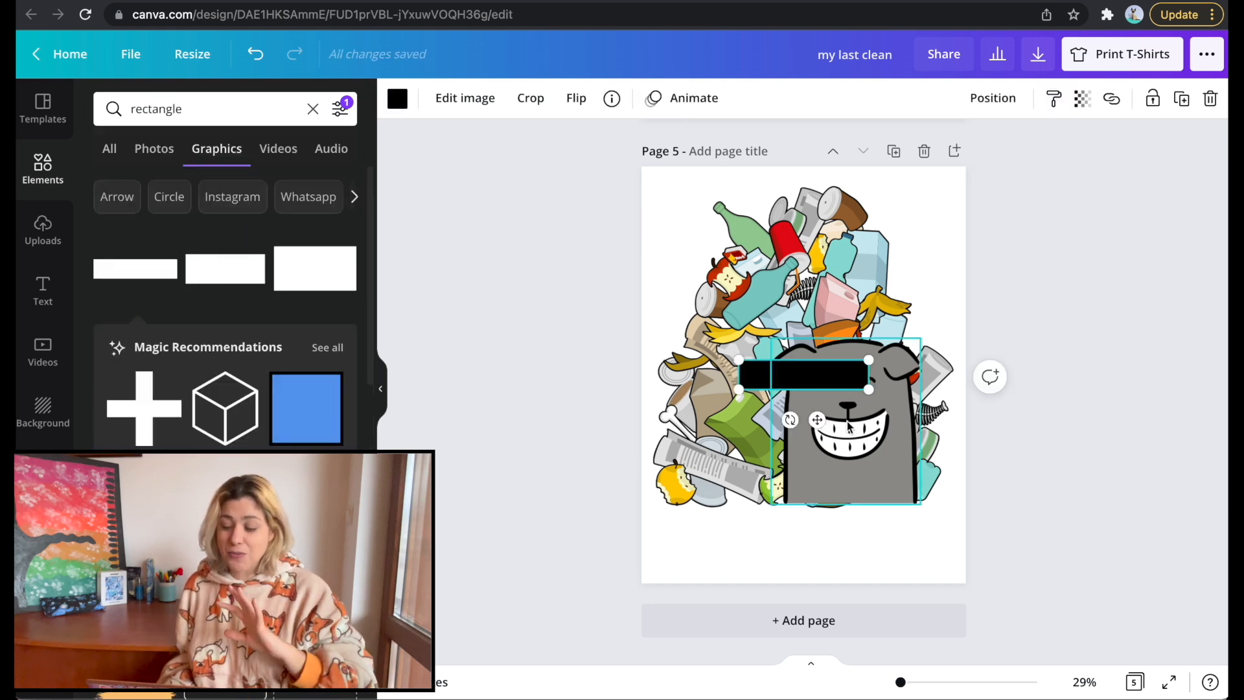
pyautogui.moveTo(815, 386); pyautogui.dragTo(950, 573)
pyautogui.click(1063, 453)
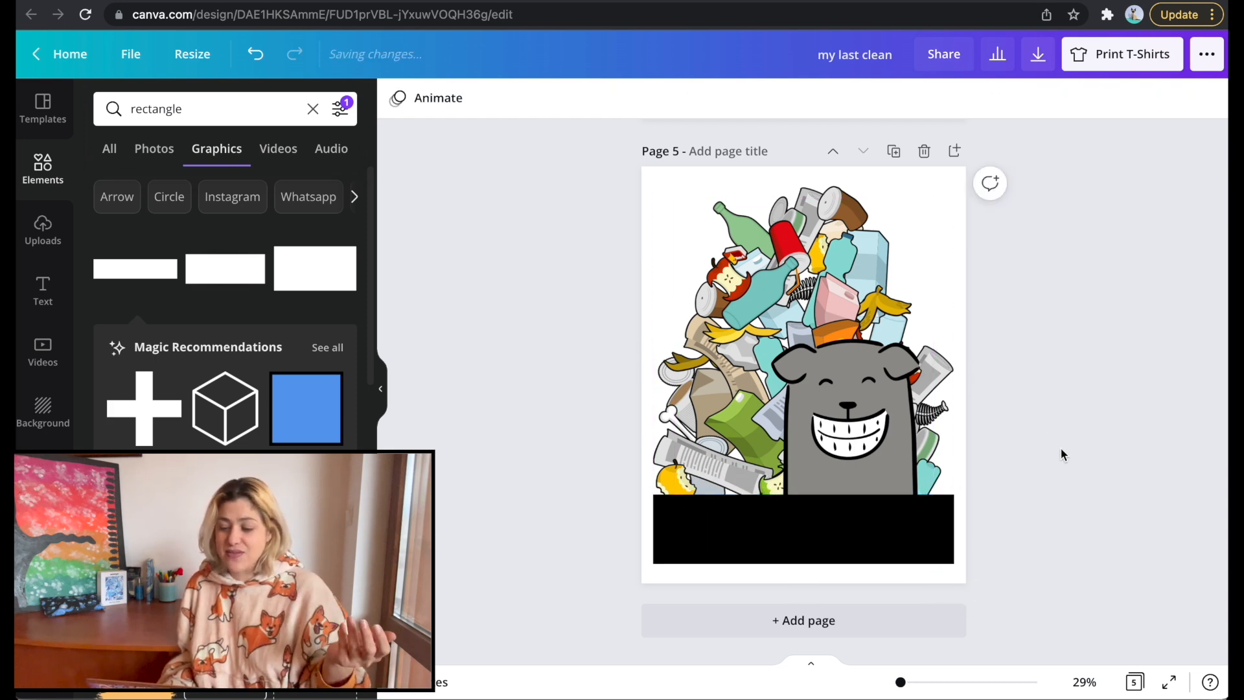
# - Copy the "IT WASN'T ME!" text from page 4 to page 5, enlarge it to size 143 and center it on the black band
pyautogui.scroll(6, 783, 554)
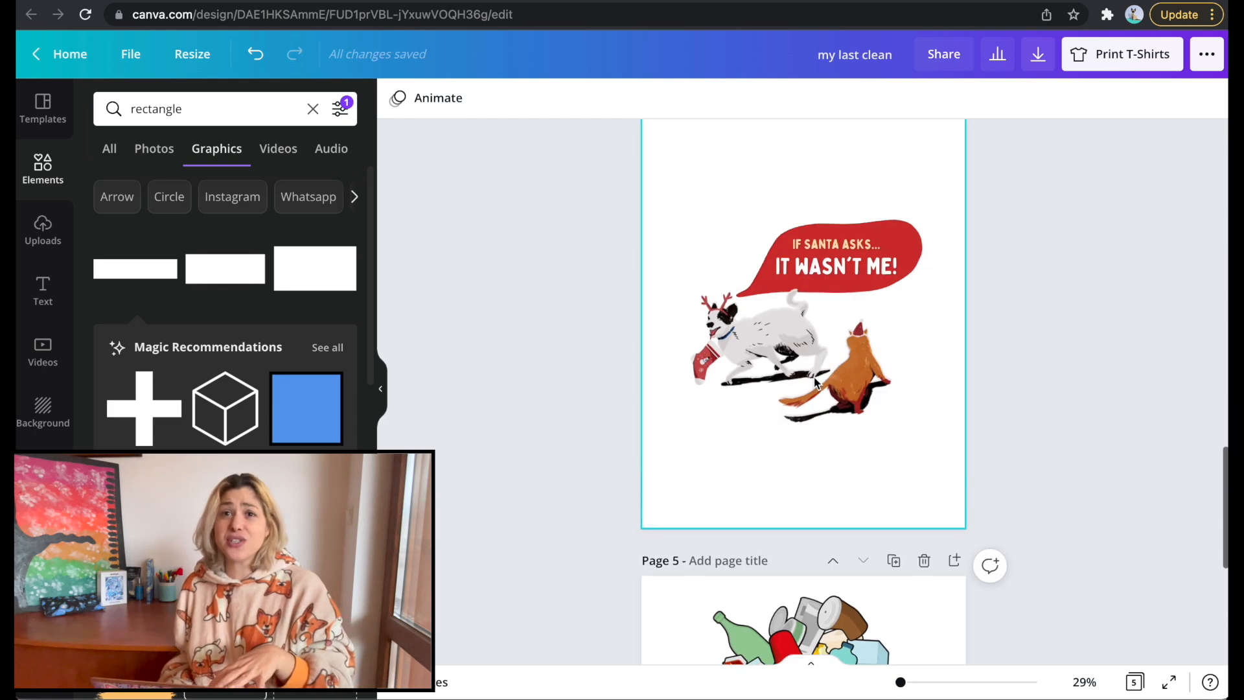
pyautogui.click(825, 271)
pyautogui.hotkey('ctrl', 'c')
pyautogui.scroll(-5, 811, 454)
pyautogui.click(794, 528)
pyautogui.hotkey('ctrl', 'v')
pyautogui.moveTo(841, 324); pyautogui.dragTo(972, 494)
pyautogui.moveTo(897, 533); pyautogui.dragTo(861, 529)
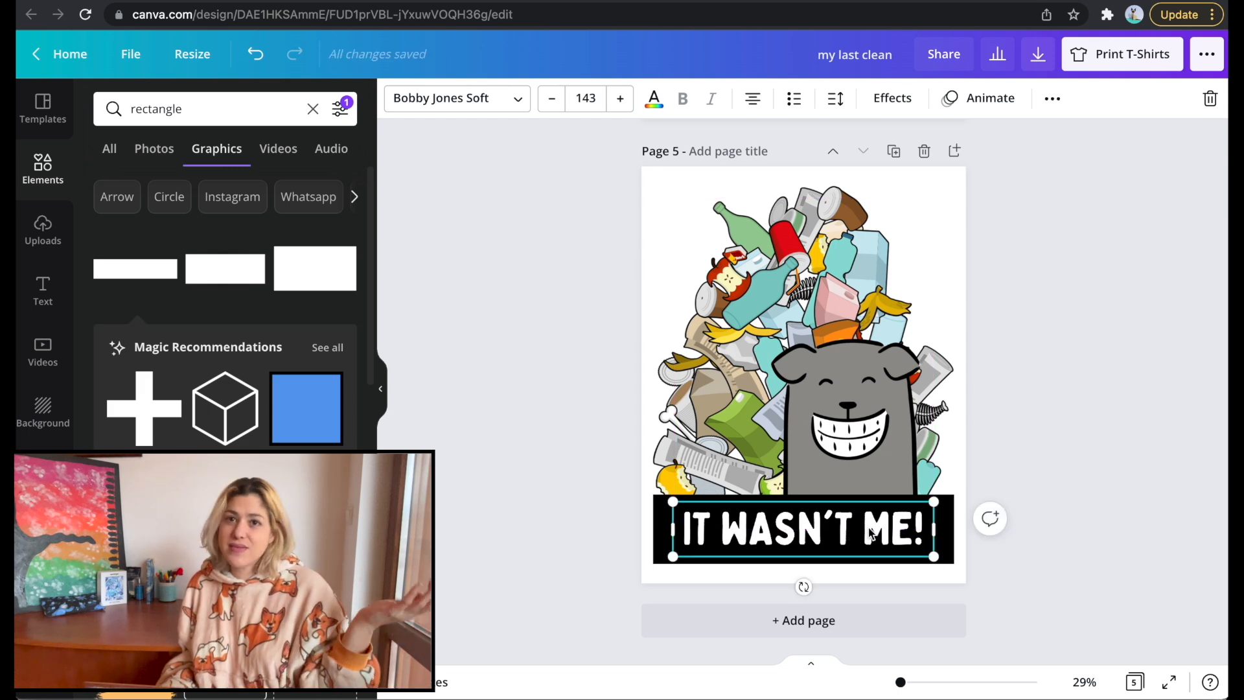
pyautogui.click(1086, 486)
# - Delete the Santa-themed page 4 and add a blank page after the garbage dog design
pyautogui.scroll(7, 1065, 357)
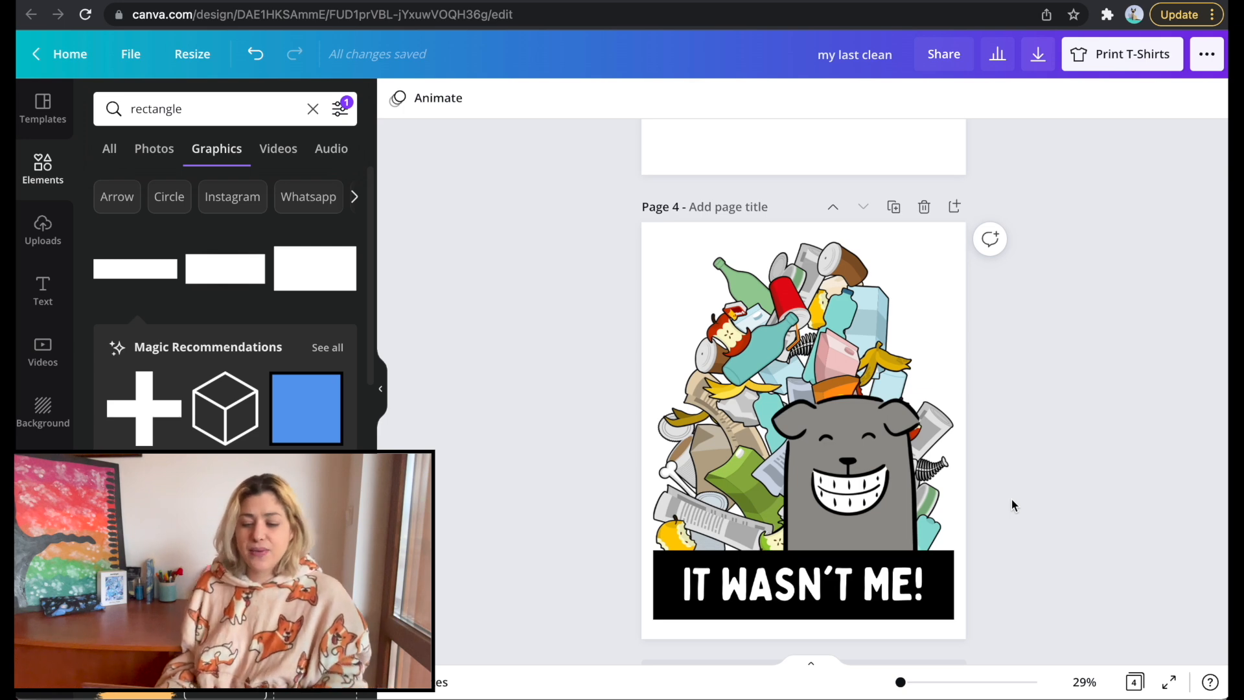
pyautogui.scroll(-1, 1012, 505)
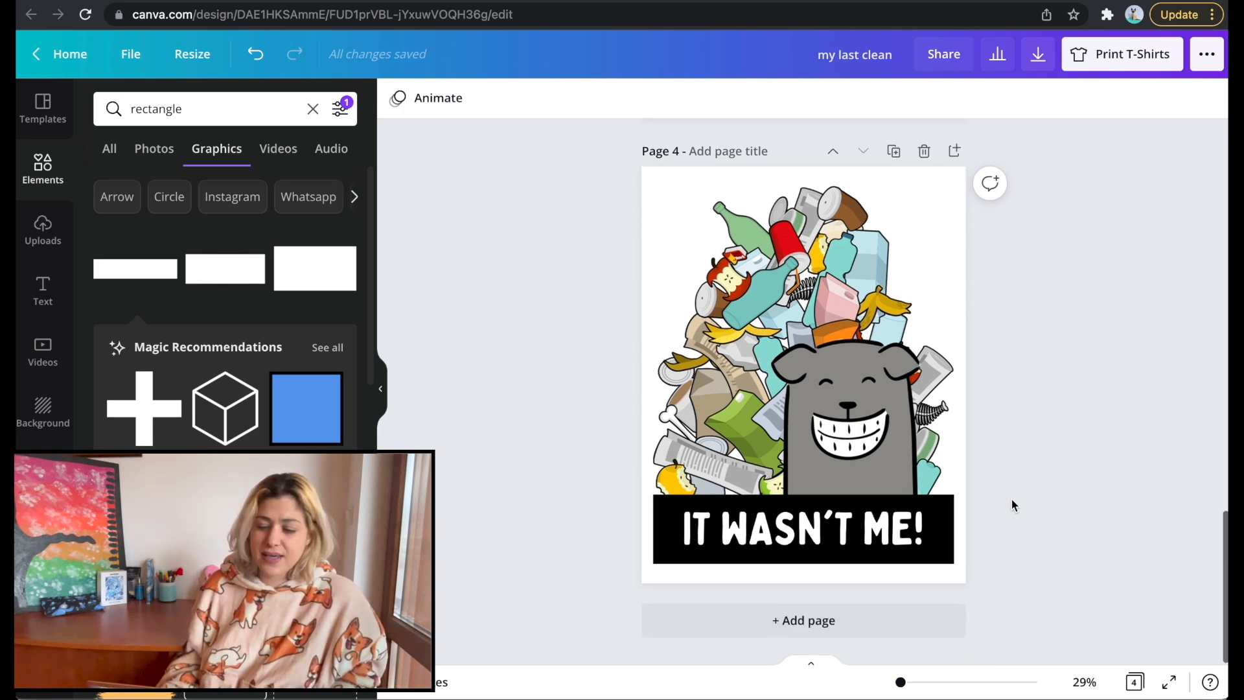
pyautogui.click(777, 629)
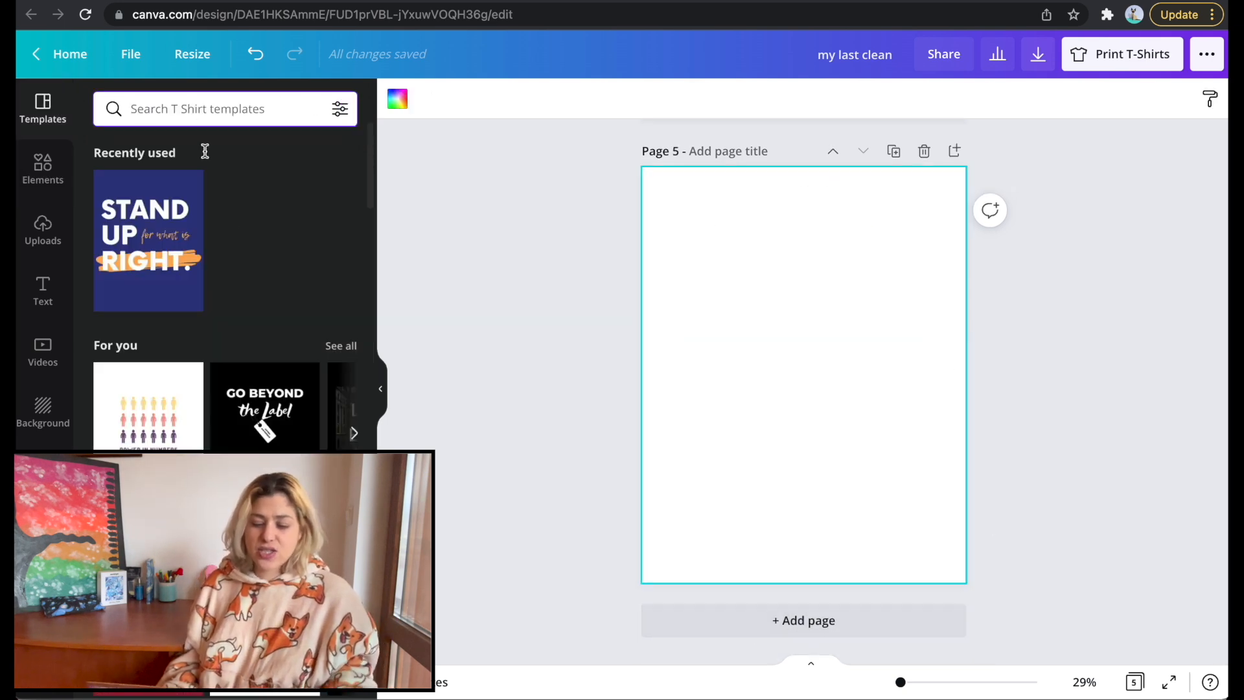
# - Browse the T-shirt template categories and apply the Surfing design from the Holiday T-Shirt collection to blank page 5
pyautogui.scroll(-10, 261, 346)
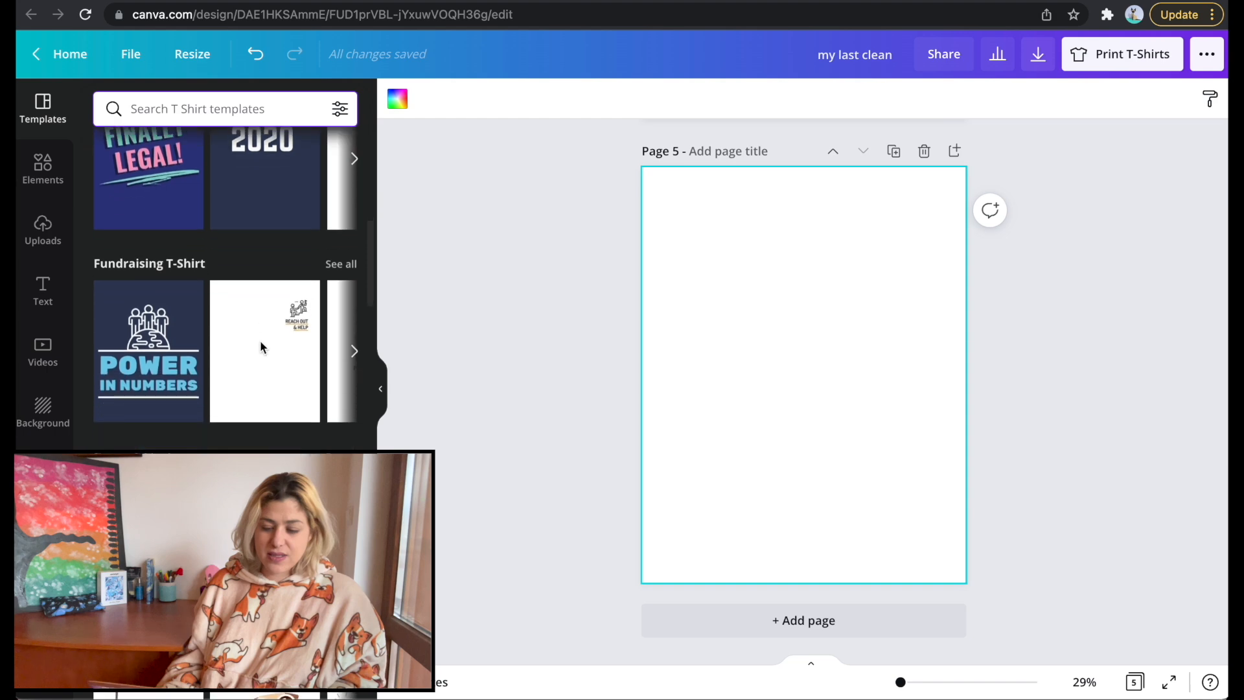
pyautogui.scroll(-1, 259, 343)
pyautogui.scroll(-1, 260, 347)
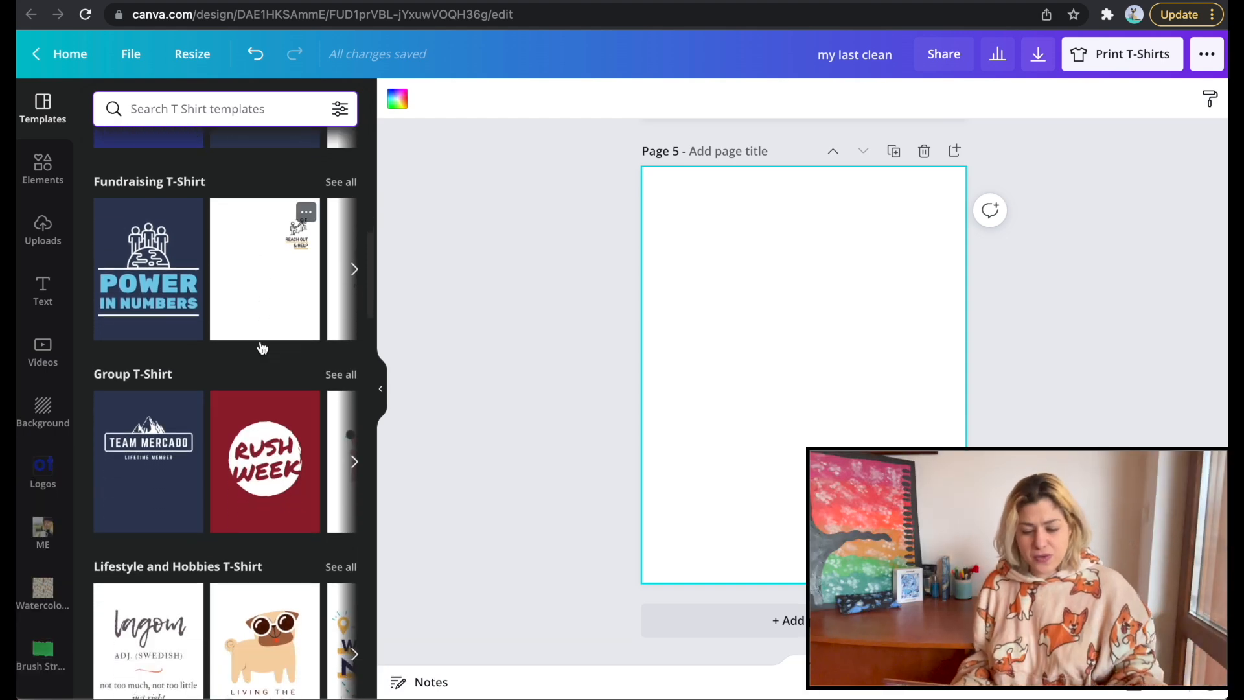
pyautogui.scroll(-8, 261, 347)
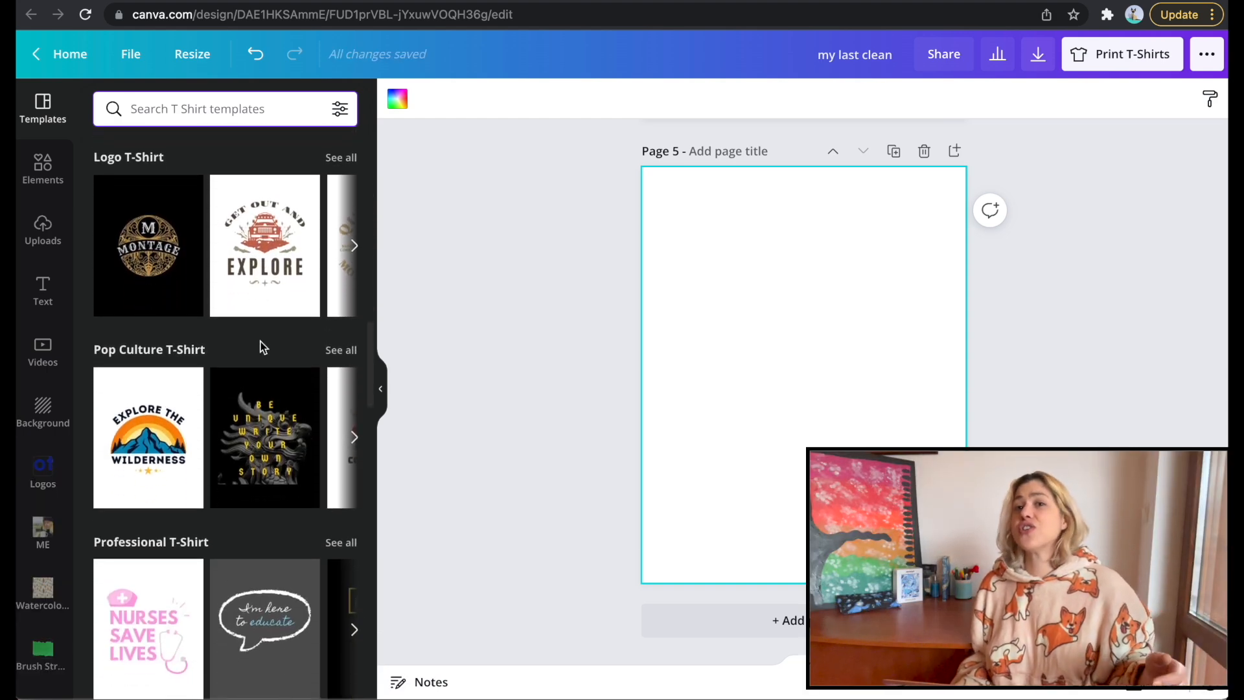
pyautogui.scroll(-3, 262, 348)
pyautogui.scroll(-3, 262, 348)
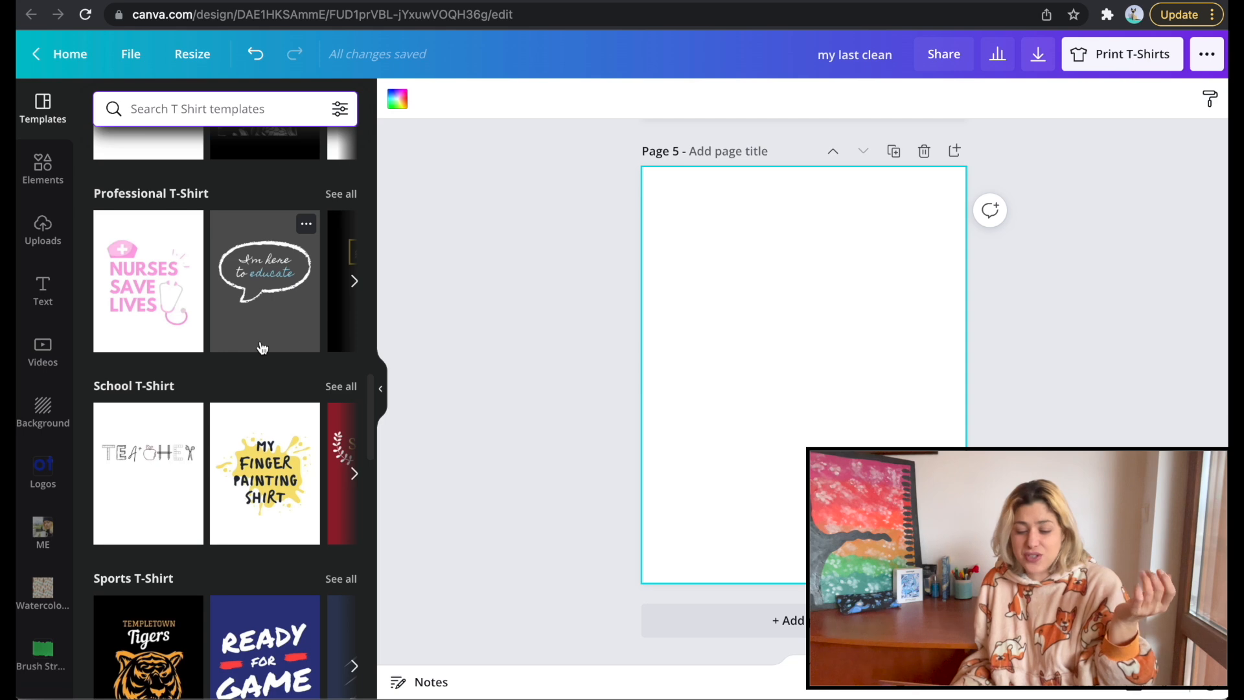
pyautogui.scroll(-3, 262, 348)
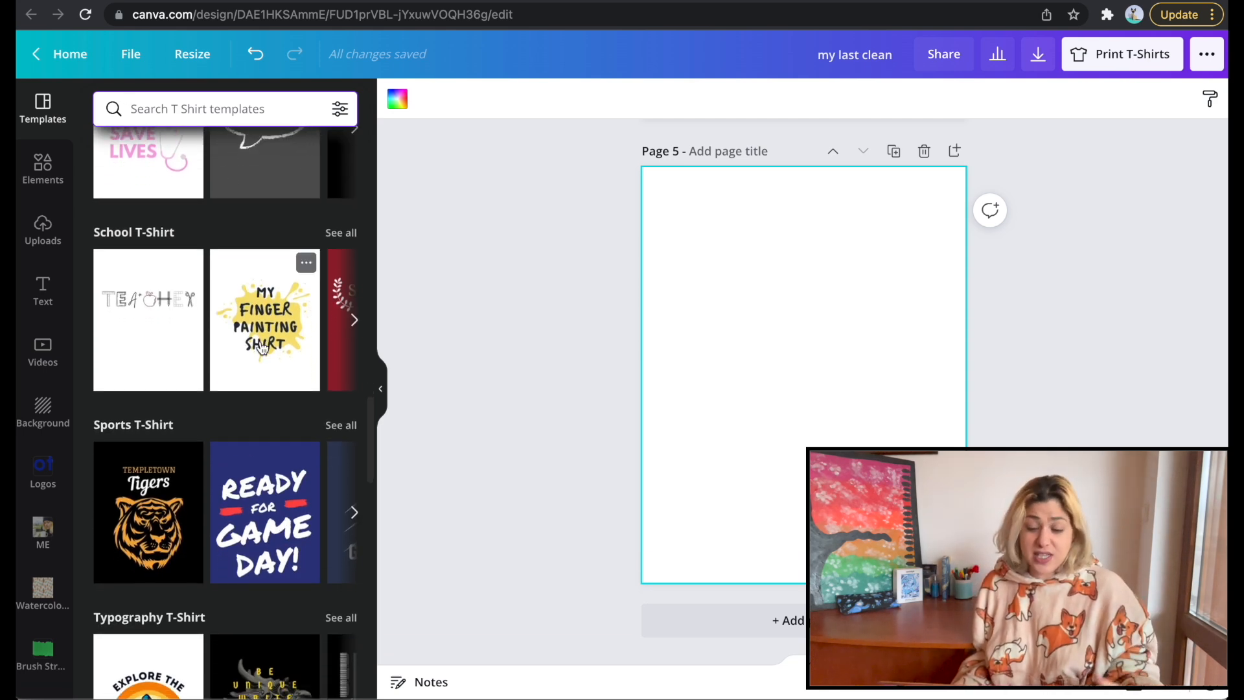
pyautogui.scroll(-6, 262, 348)
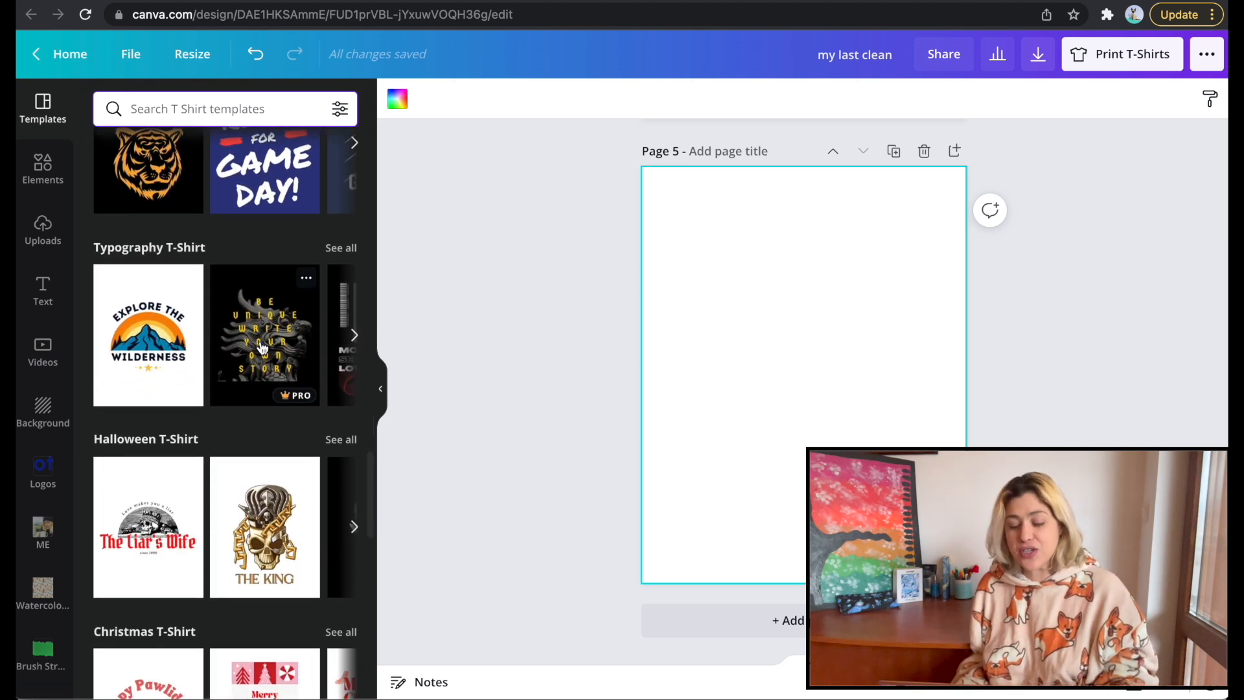
pyautogui.scroll(-12, 262, 348)
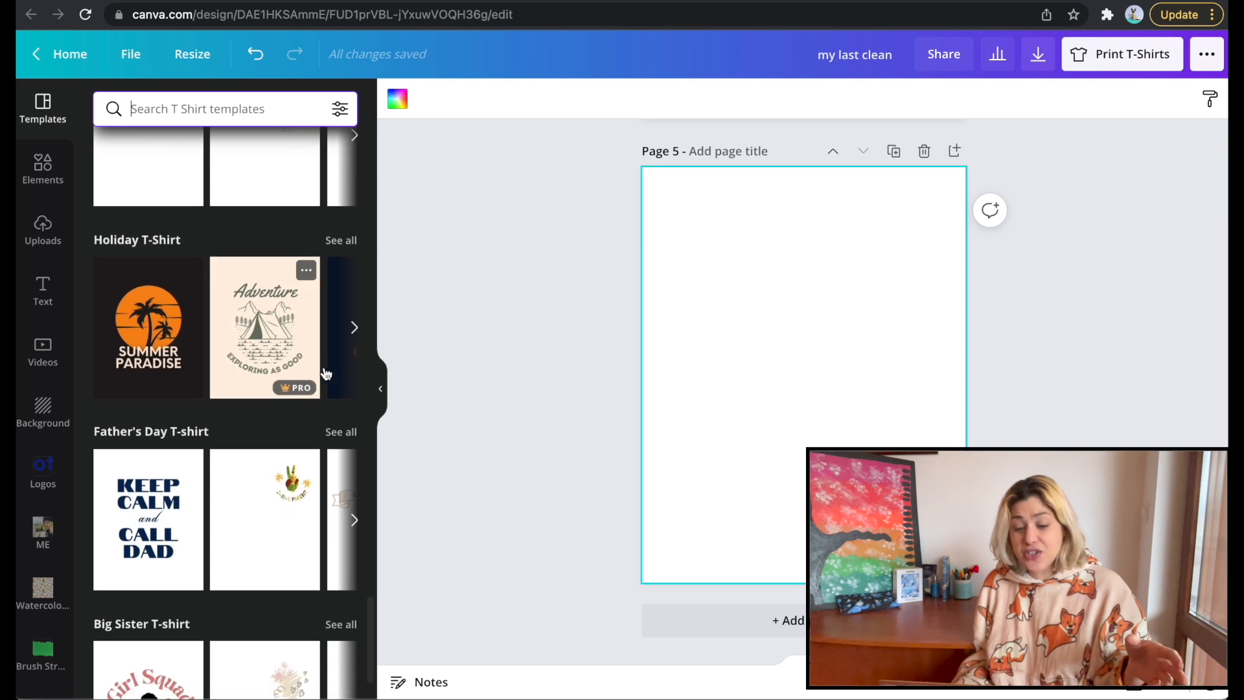
pyautogui.click(355, 327)
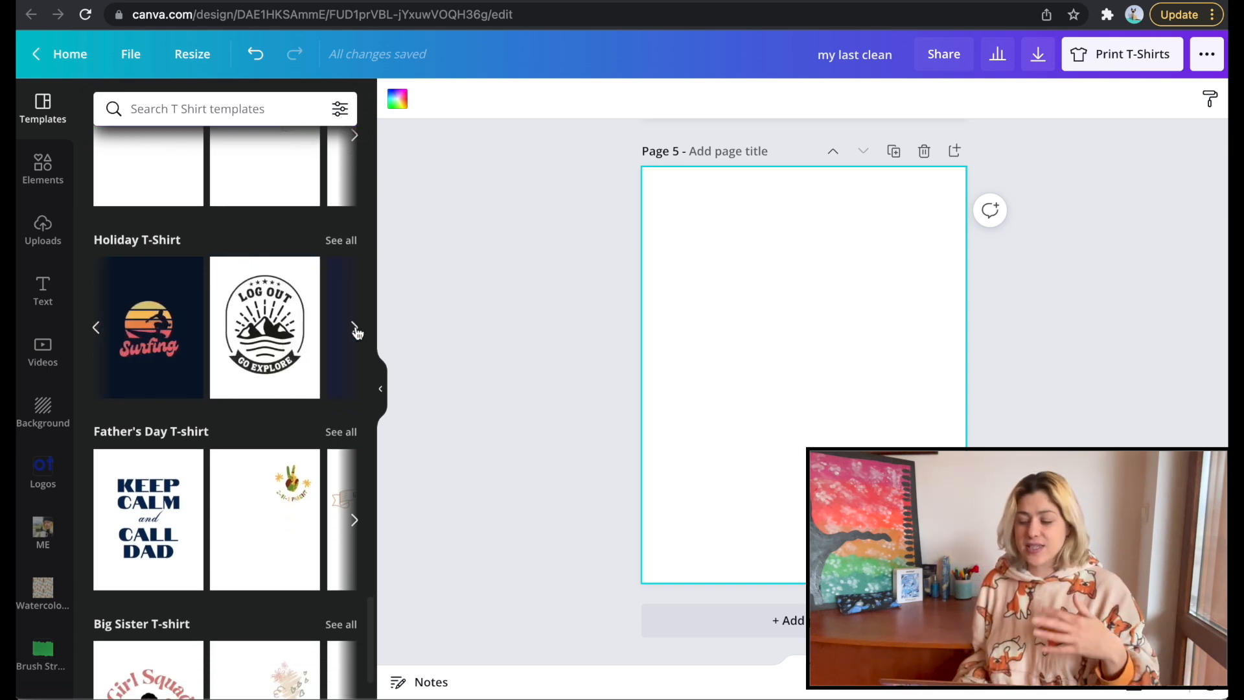
pyautogui.click(160, 344)
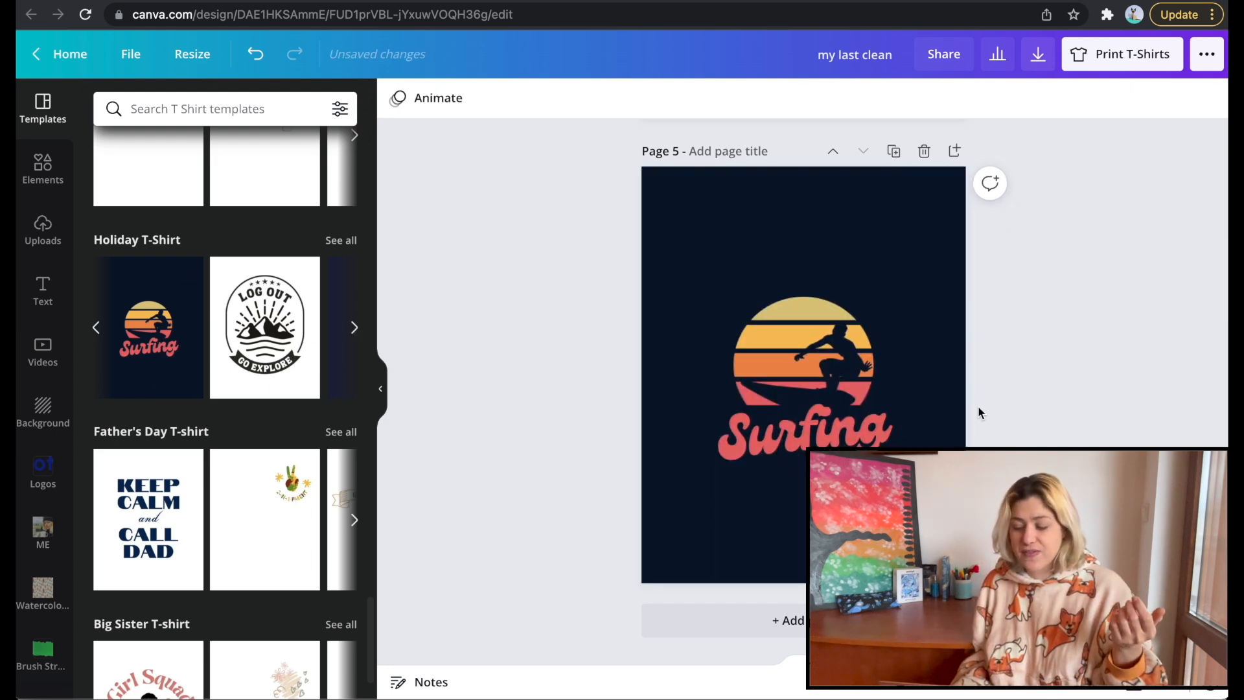
# - Enlarge the sun, surfer and "Surfing" lettering together and center them on the page
pyautogui.click(767, 335)
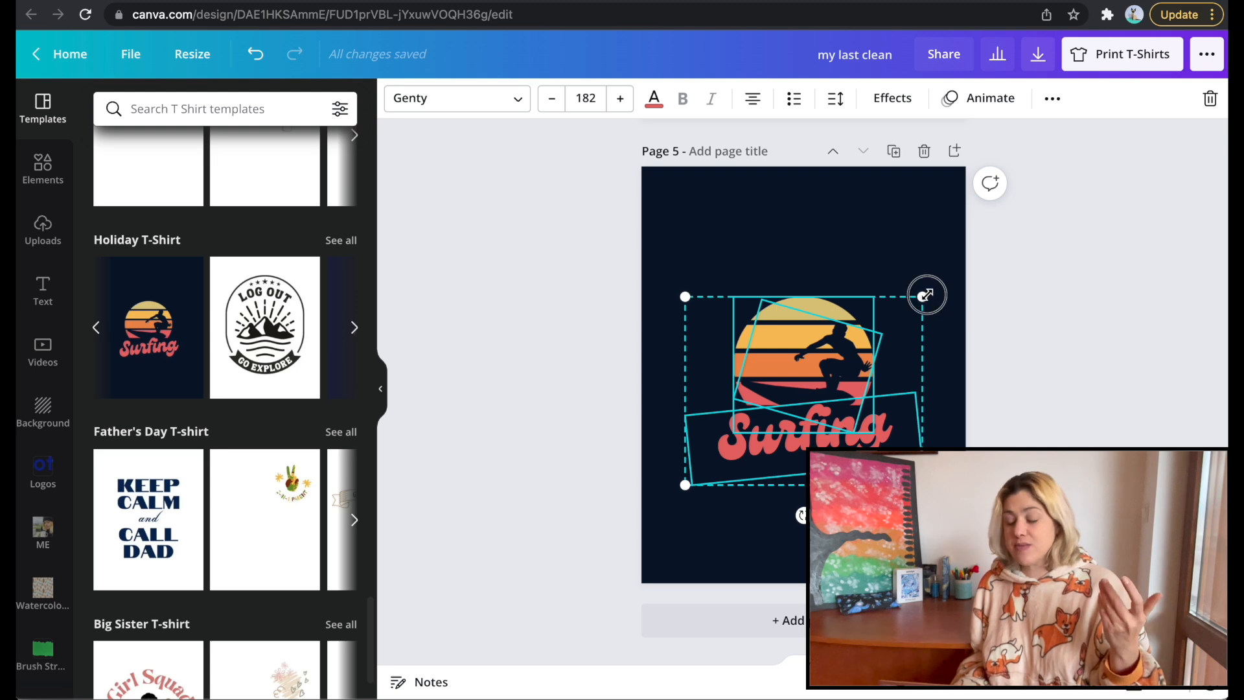
pyautogui.moveTo(926, 296); pyautogui.dragTo(998, 240)
pyautogui.moveTo(885, 336); pyautogui.dragTo(850, 362)
pyautogui.click(987, 374)
# - Change the page background of the surfing design to black
pyautogui.click(745, 198)
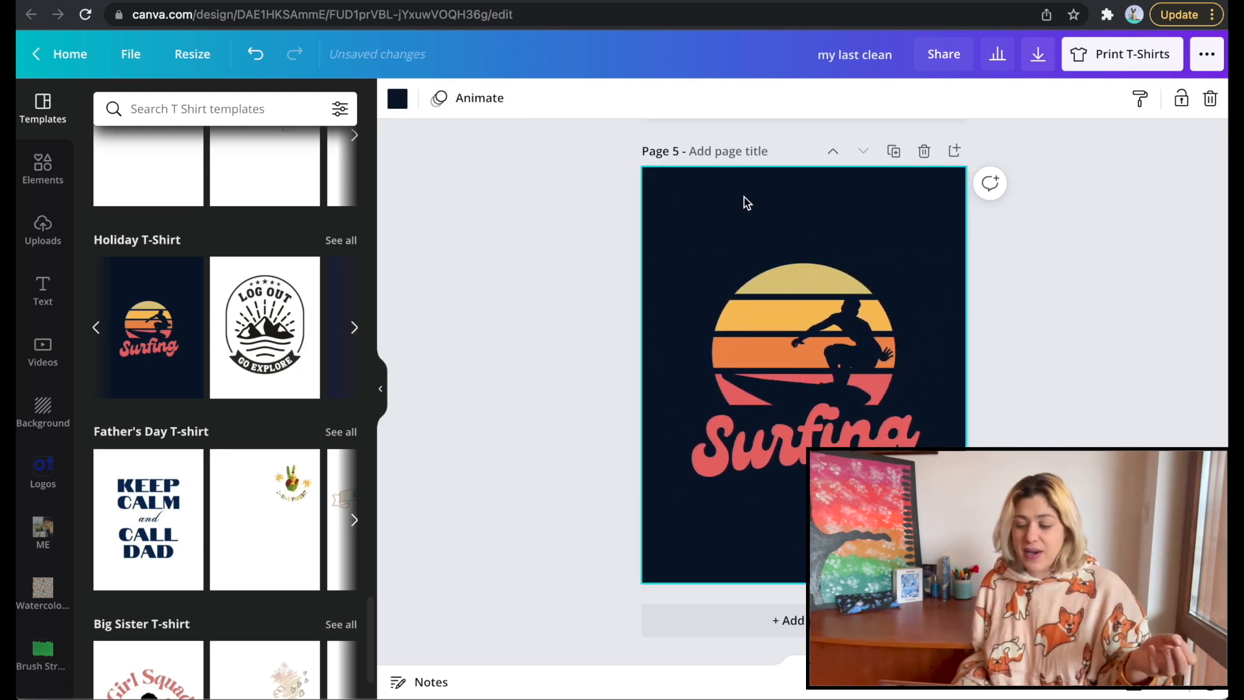
pyautogui.click(395, 97)
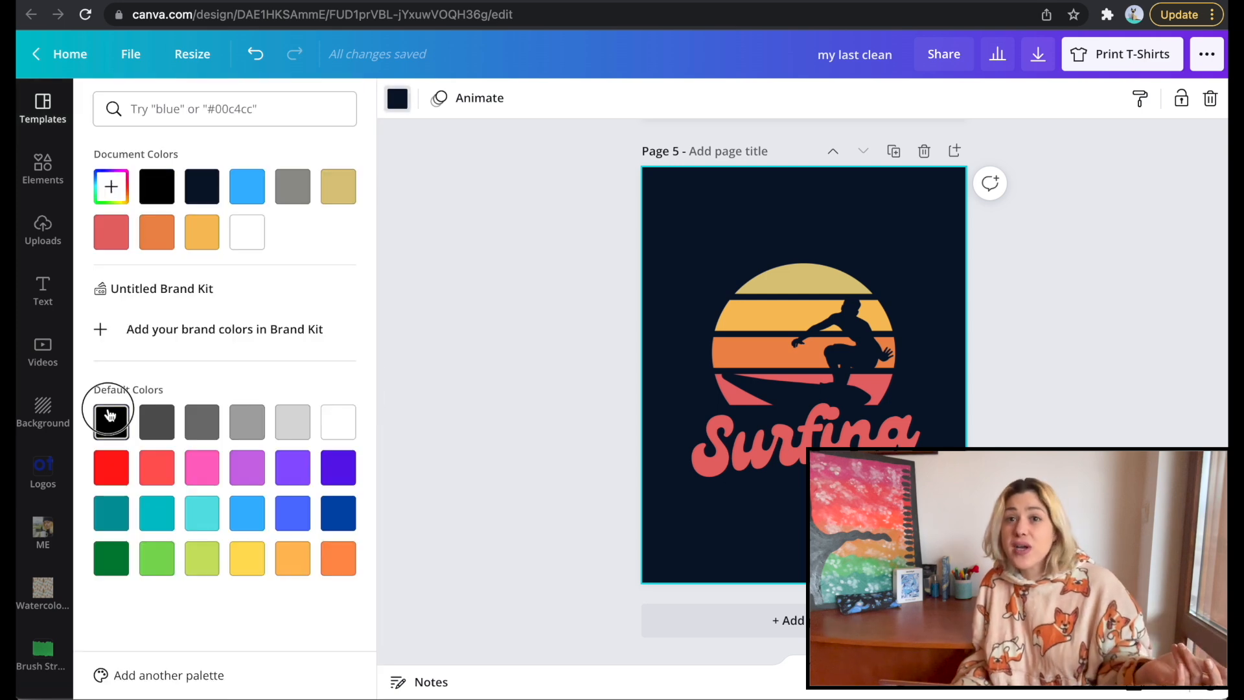
pyautogui.click(110, 415)
pyautogui.click(582, 323)
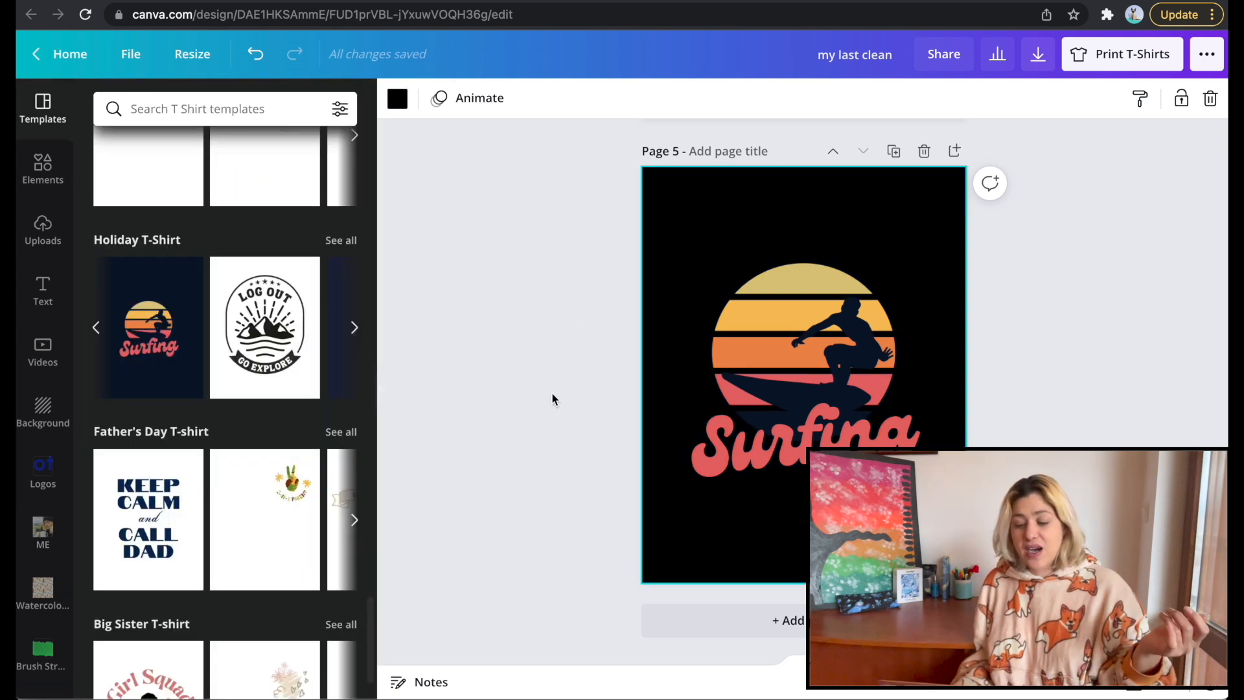
# - Recolor the "Surfing" lettering light blue
pyautogui.click(745, 459)
pyautogui.click(654, 98)
pyautogui.click(246, 188)
# - Recolor the top stripe of the sun muted teal and the stripe below it mint green
pyautogui.click(740, 295)
pyautogui.click(505, 97)
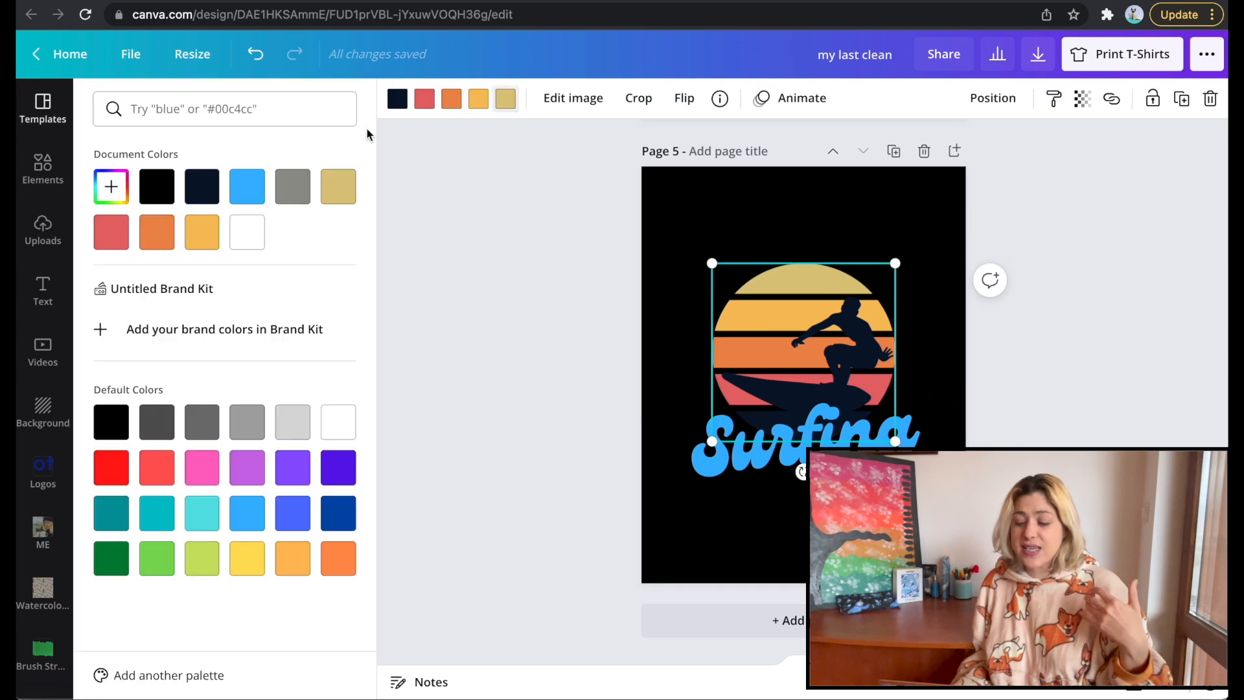
pyautogui.click(111, 187)
pyautogui.click(512, 97)
pyautogui.click(511, 97)
pyautogui.click(110, 187)
pyautogui.moveTo(153, 331); pyautogui.dragTo(216, 335)
pyautogui.click(478, 98)
pyautogui.click(111, 187)
# - Recolor the sun's third stripe green and its fourth stripe blue, #68ADE6
pyautogui.click(451, 98)
pyautogui.click(111, 187)
pyautogui.moveTo(123, 331); pyautogui.dragTo(211, 336)
pyautogui.click(424, 98)
pyautogui.click(111, 186)
pyautogui.moveTo(120, 331); pyautogui.dragTo(229, 335)
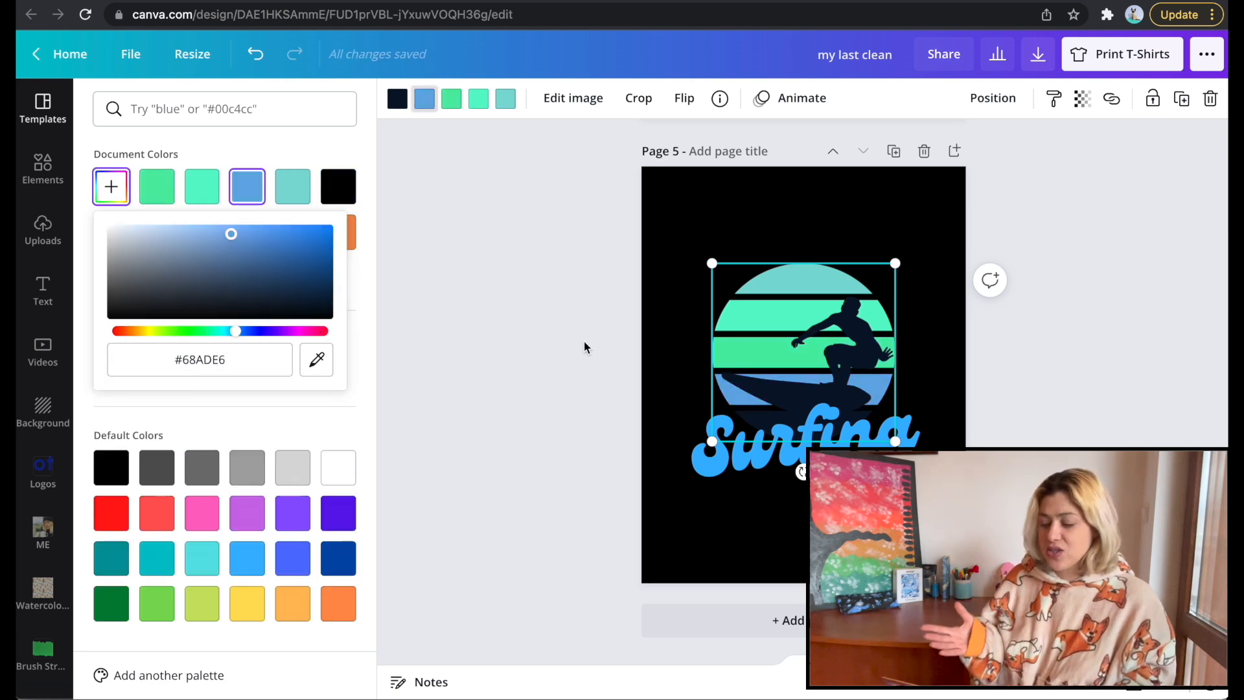
# - Change the "Surfing" lettering to white
pyautogui.click(745, 447)
pyautogui.click(654, 98)
pyautogui.click(539, 365)
pyautogui.click(539, 365)
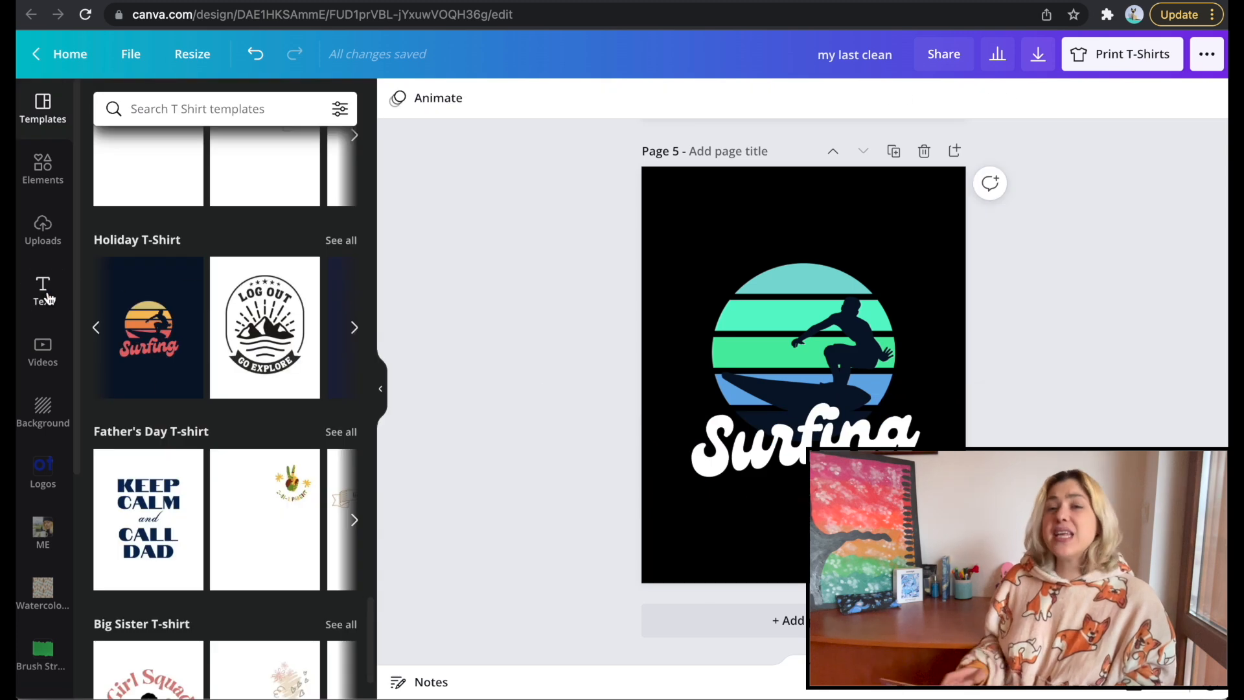
# - Add a heading reading "I'd rather be" and set its font to Norwester
pyautogui.click(43, 289)
pyautogui.click(193, 202)
pyautogui.write("I'd rather be")
pyautogui.click(456, 97)
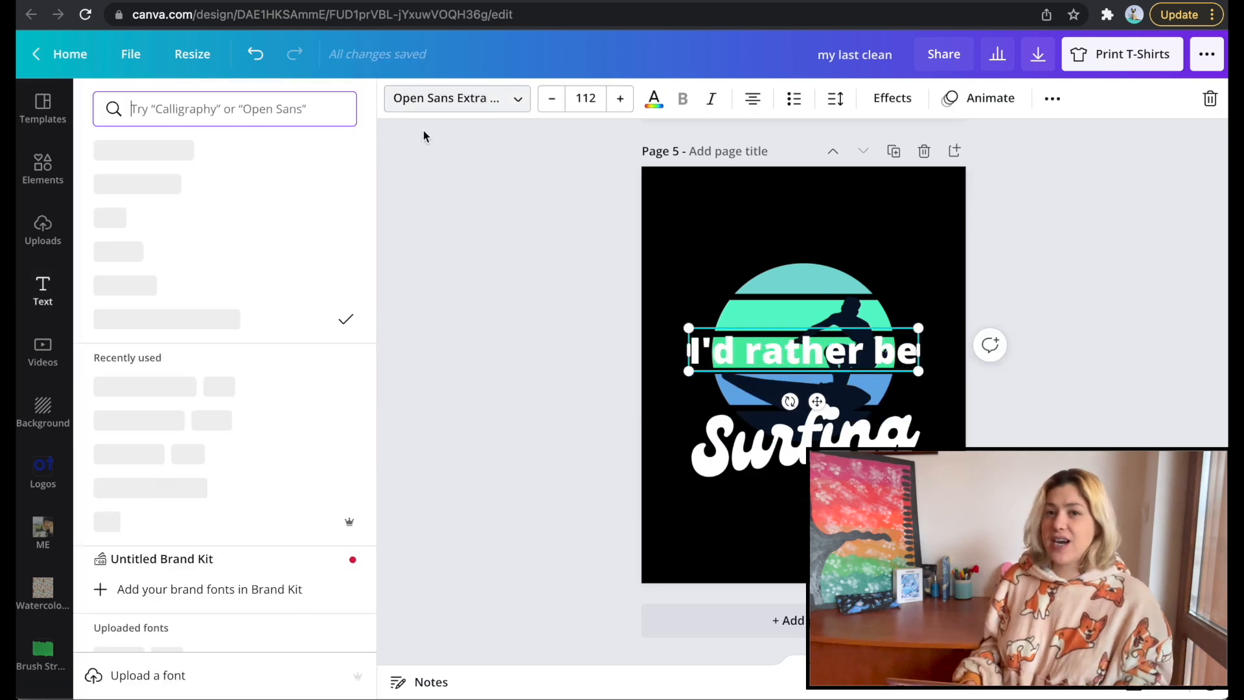
pyautogui.click(130, 281)
# - Apply the Curve shape to the heading, then enlarge, rotate and move it into an arc above the sun
pyautogui.click(892, 98)
pyautogui.click(221, 572)
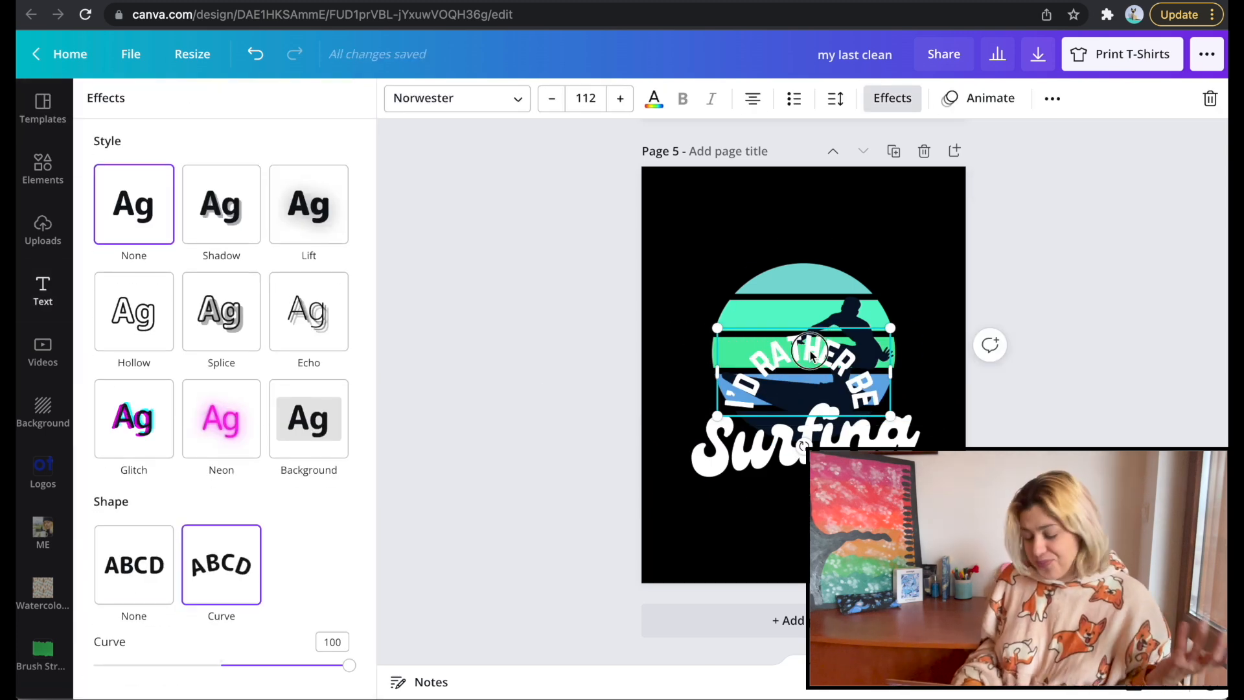
pyautogui.moveTo(803, 363); pyautogui.dragTo(803, 255)
pyautogui.moveTo(890, 308); pyautogui.dragTo(1048, 388)
pyautogui.moveTo(871, 380); pyautogui.dragTo(791, 352)
pyautogui.moveTo(973, 358); pyautogui.dragTo(870, 308)
pyautogui.moveTo(349, 665)
pyautogui.mouseDown()
pyautogui.moveTo(277, 663)
pyautogui.moveTo(329, 666)
pyautogui.mouseUp()
pyautogui.click(544, 362)
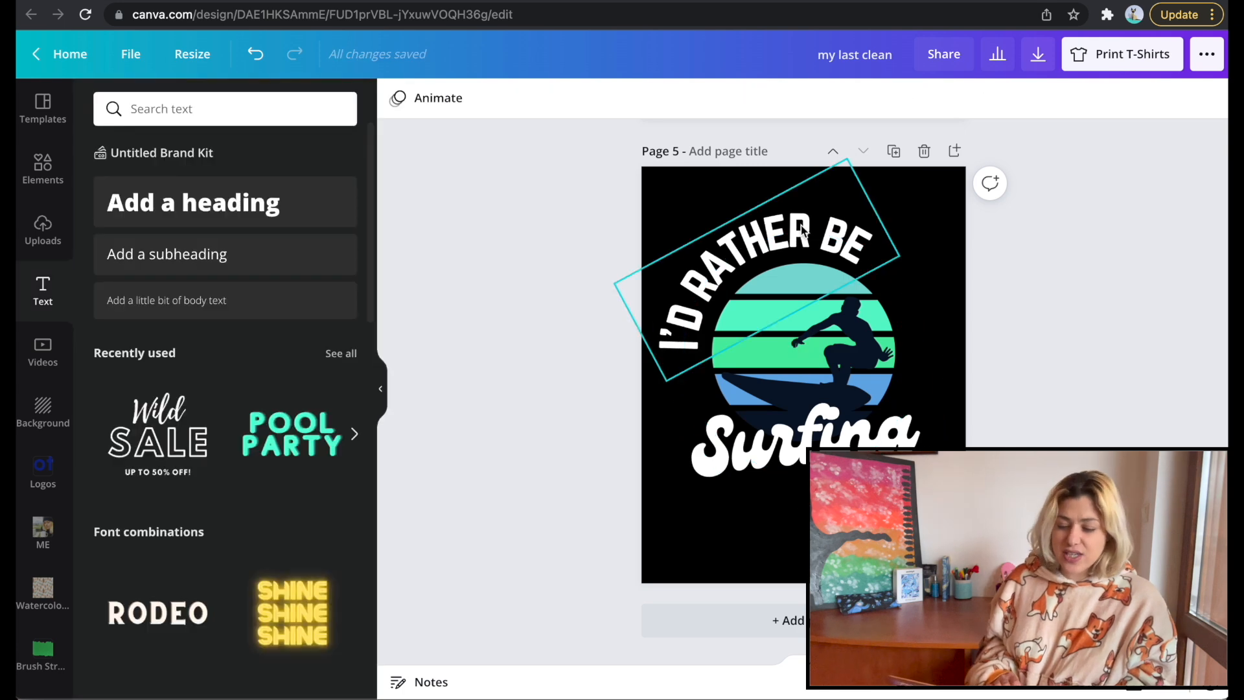
# - Set the curved heading's font to Bobby Jones Soft, scale it to size 114 and straighten it above the sun
pyautogui.click(801, 234)
pyautogui.click(457, 99)
pyautogui.click(214, 184)
pyautogui.click(311, 151)
pyautogui.moveTo(899, 256); pyautogui.dragTo(831, 263)
pyautogui.moveTo(753, 332); pyautogui.dragTo(726, 345)
pyautogui.moveTo(733, 262); pyautogui.dragTo(812, 256)
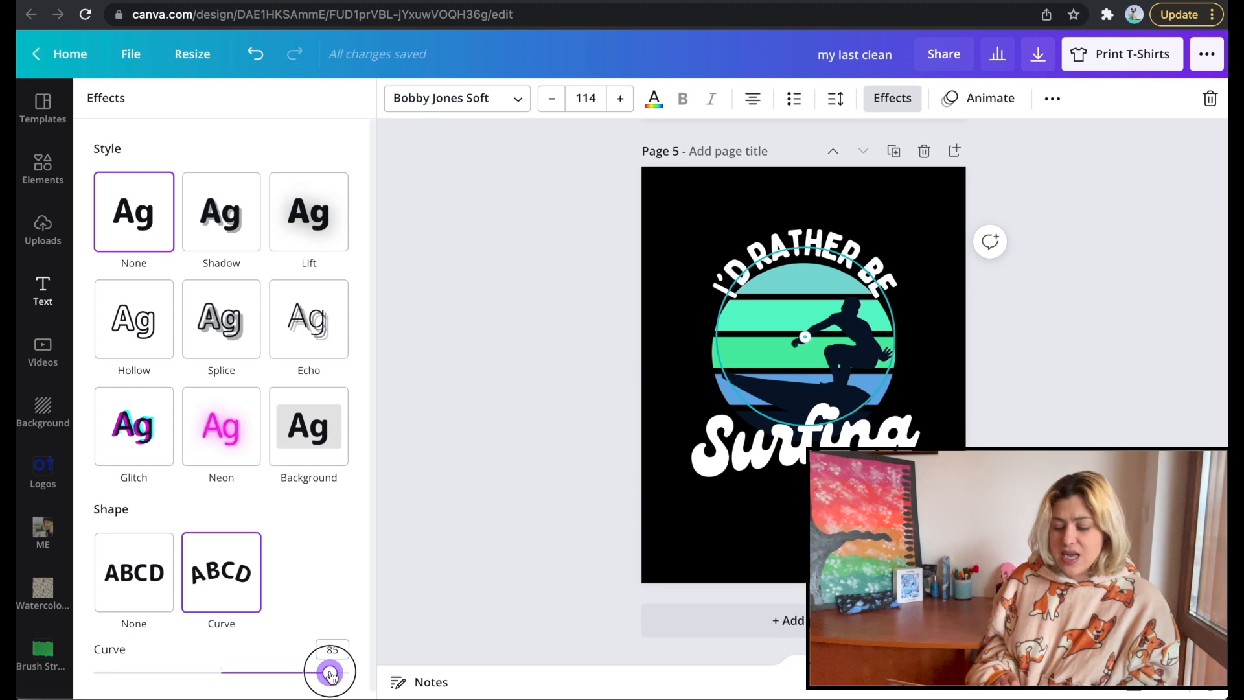
# - Reduce the heading's curve below 85 and position the arc centrally along the sun's upper edge
pyautogui.press('Left')
pyautogui.press('Left')
pyautogui.press('Left')
pyautogui.press('Left')
pyautogui.press('Left')
pyautogui.press('Left')
pyautogui.press('Left')
pyautogui.press('Left')
pyautogui.press('Left')
pyautogui.moveTo(821, 239); pyautogui.dragTo(818, 235)
# - Enlarge all elements of the surfing design together and center them on the page
pyautogui.click(570, 362)
pyautogui.press('super+a')
pyautogui.moveTo(649, 509); pyautogui.dragTo(609, 544)
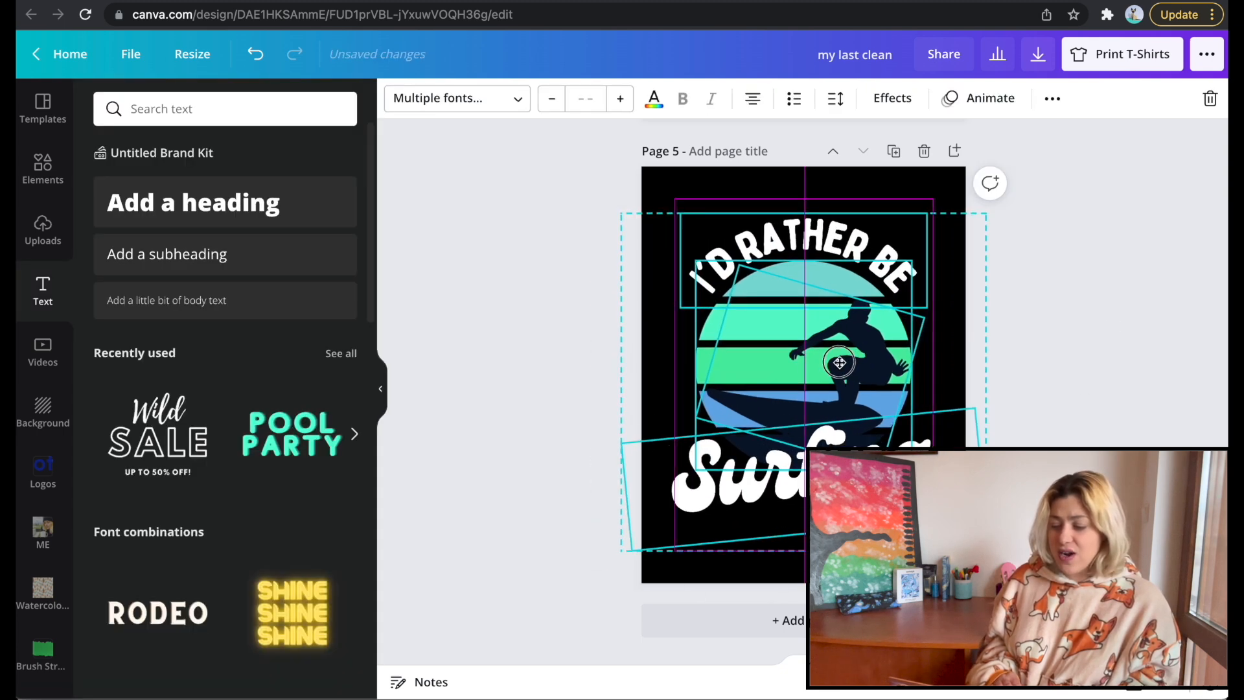
pyautogui.click(936, 184)
# - Search the graphics for "surf" and look through the results for an alternative to the surfer silhouette
pyautogui.click(887, 330)
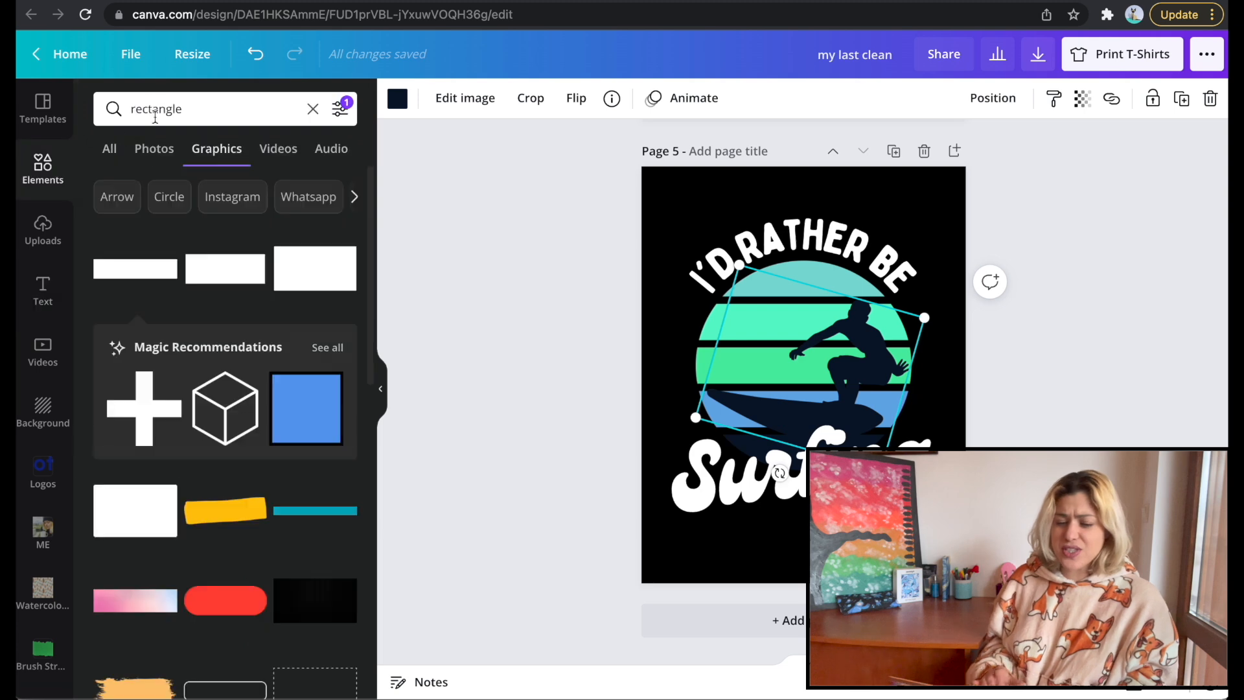
pyautogui.doubleClick(155, 109)
pyautogui.write('surf')
pyautogui.press('Return')
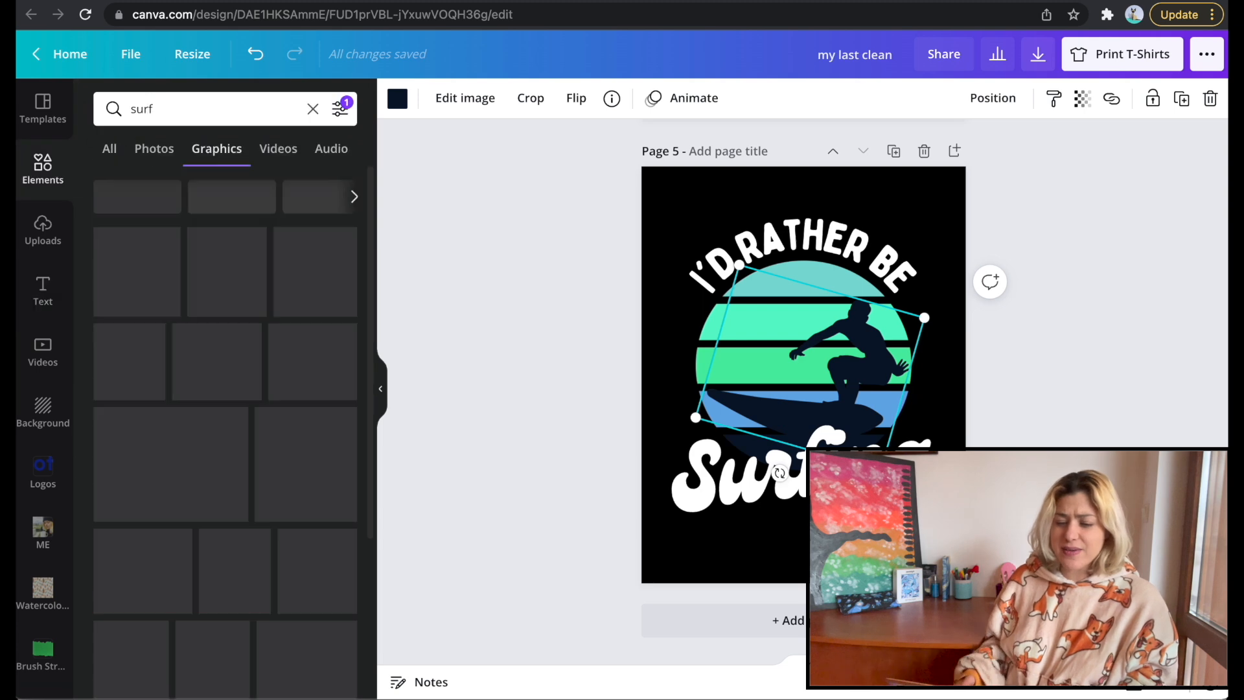
pyautogui.scroll(-5, 228, 383)
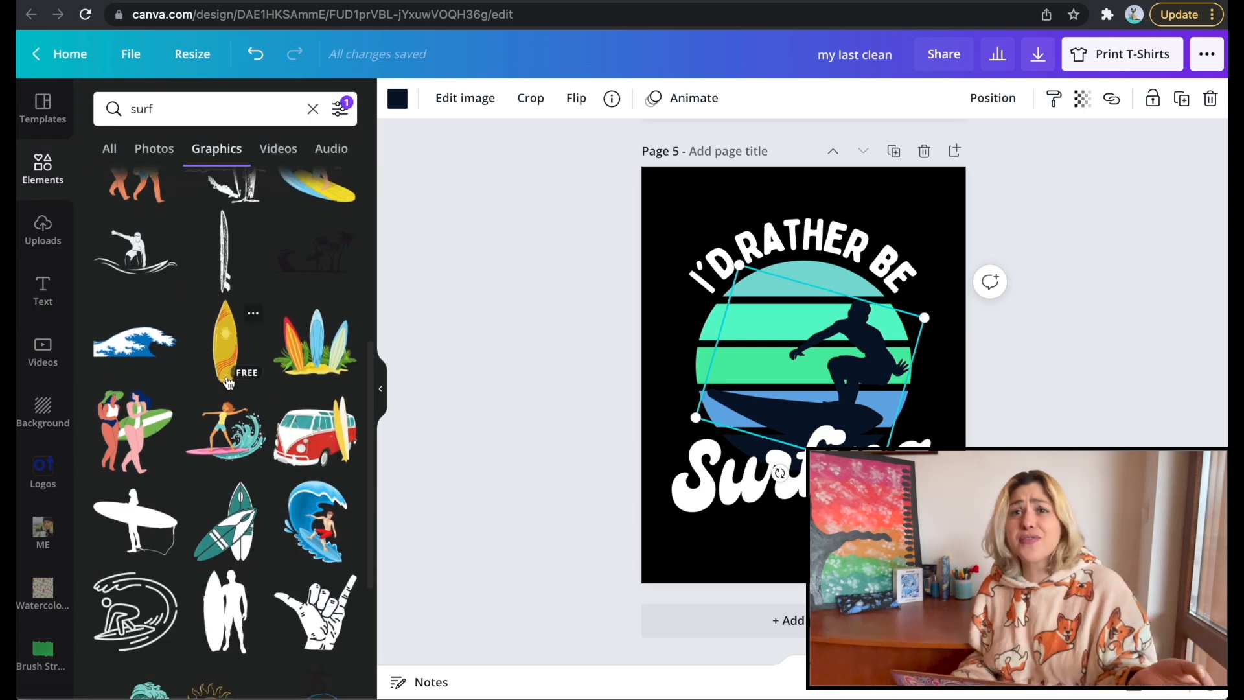
pyautogui.scroll(-2, 253, 439)
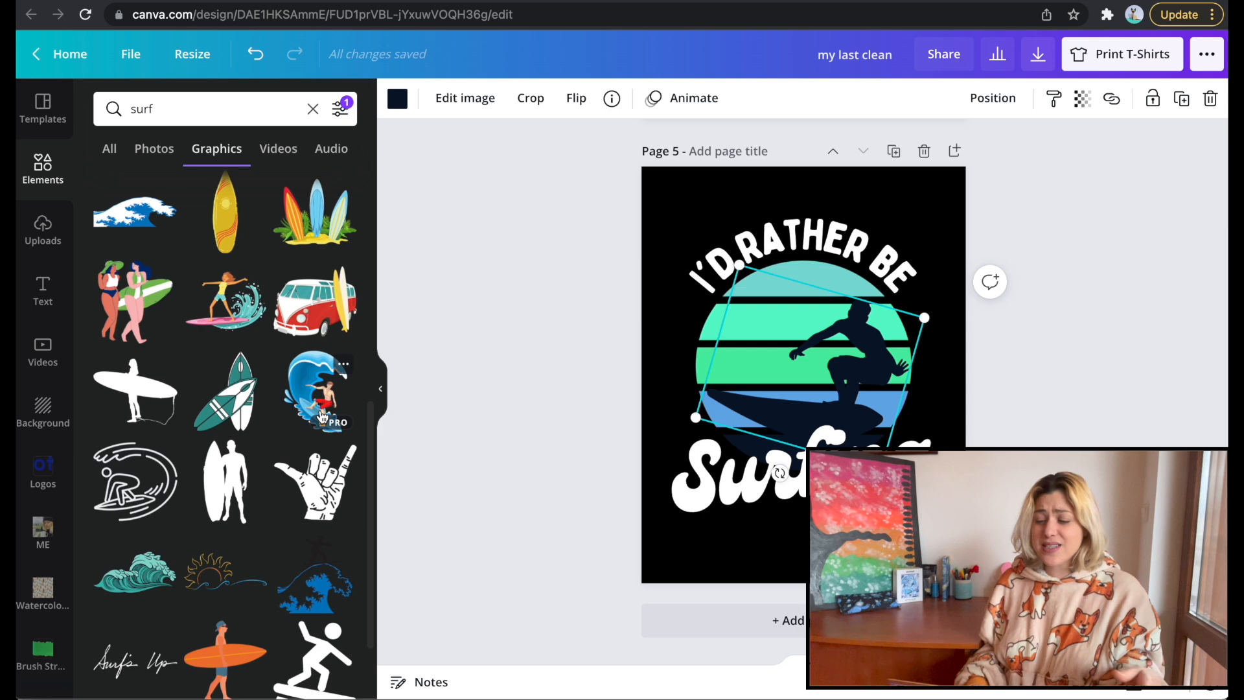
# - Duplicate the surfing page and delete the surfer silhouette from the copy on page 6
pyautogui.click(893, 151)
pyautogui.click(849, 395)
pyautogui.press('Delete')
# - Add the red van with surfboards graphic to page 6, enlarge it and center it over the sun
pyautogui.click(315, 303)
pyautogui.moveTo(738, 433); pyautogui.dragTo(690, 466)
pyautogui.moveTo(758, 415); pyautogui.dragTo(779, 386)
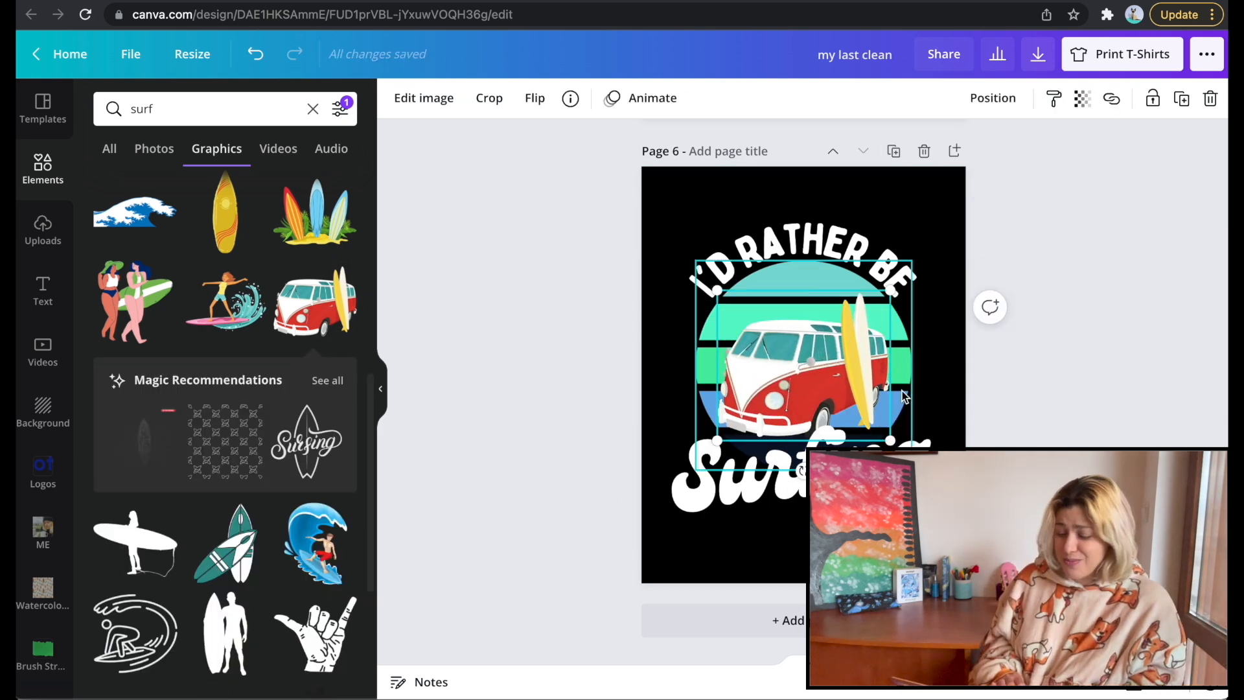
# - Recolor the dark bottom stripe of the sun on page 6 to blue, #3D60A4
pyautogui.click(712, 329)
pyautogui.click(397, 99)
pyautogui.moveTo(286, 302); pyautogui.dragTo(254, 261)
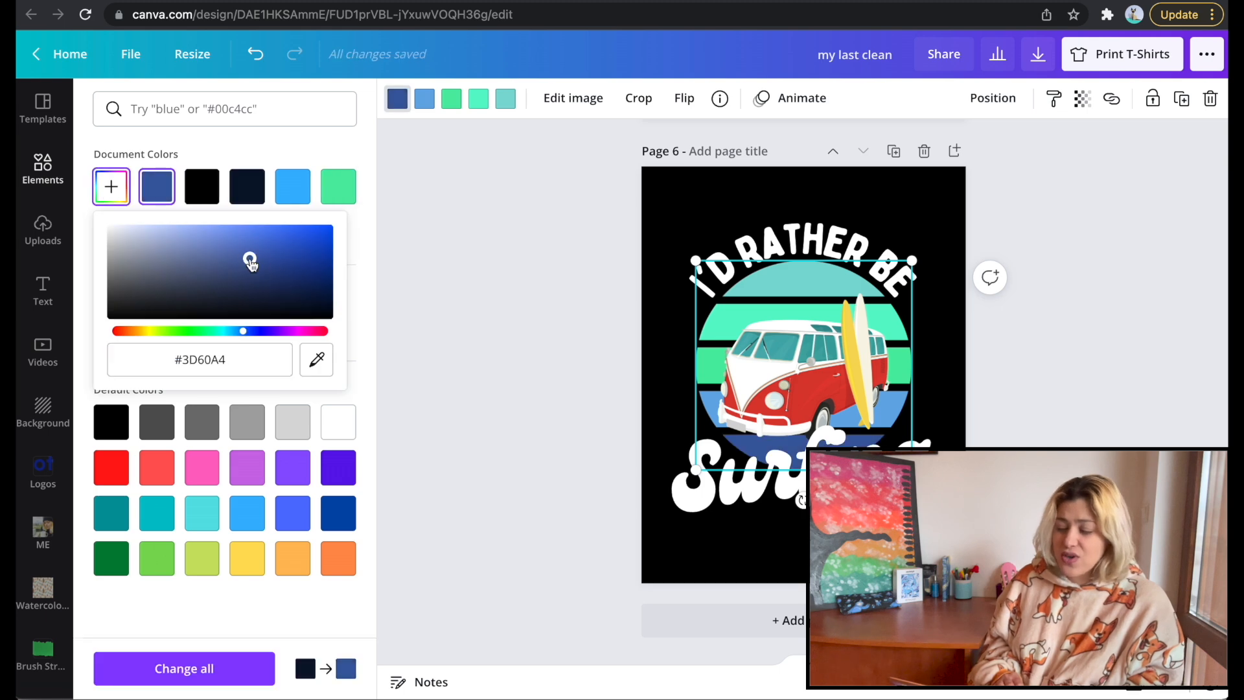
pyautogui.click(570, 324)
# - Delete the red van, restore it, try it smaller and clear the graphic from the sun
pyautogui.click(836, 369)
pyautogui.press('Delete')
pyautogui.press('super+z')
pyautogui.moveTo(717, 442); pyautogui.dragTo(736, 425)
pyautogui.press('Delete')
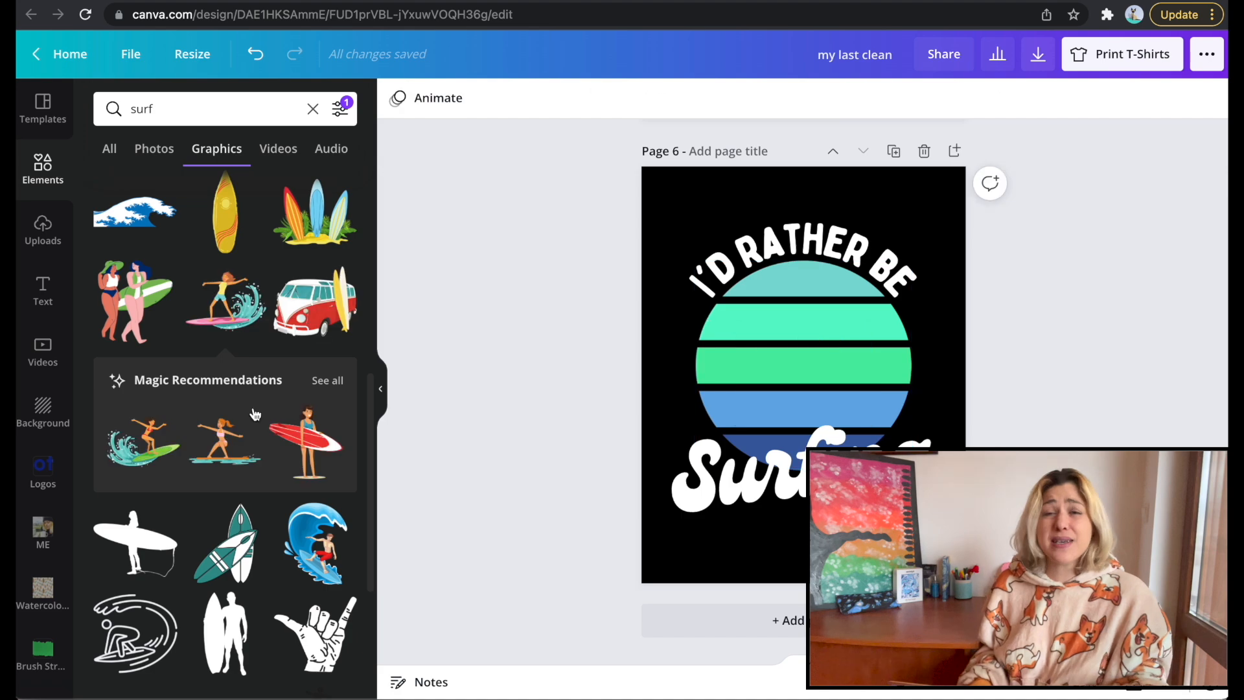
# - Browse further surf graphics, add the black wave with a small surfer and fit it over the sun's lower stripes
pyautogui.scroll(-5, 246, 412)
pyautogui.scroll(-5, 246, 412)
pyautogui.scroll(-5, 271, 385)
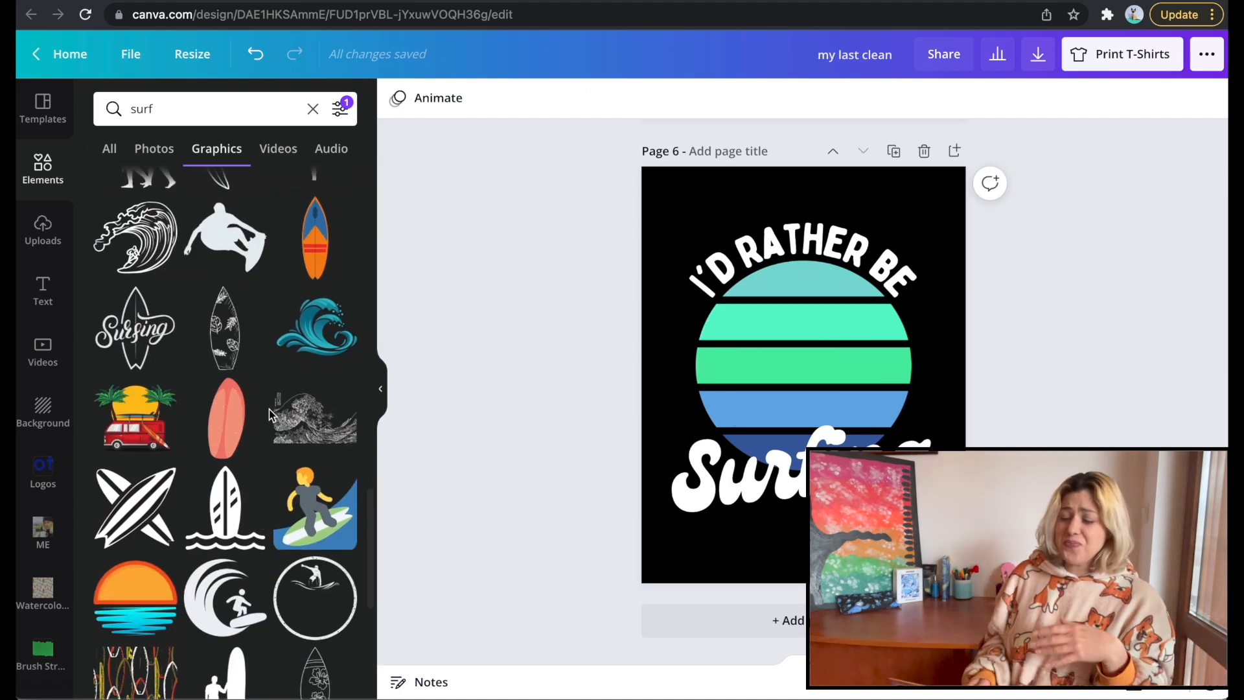
pyautogui.scroll(-15, 271, 384)
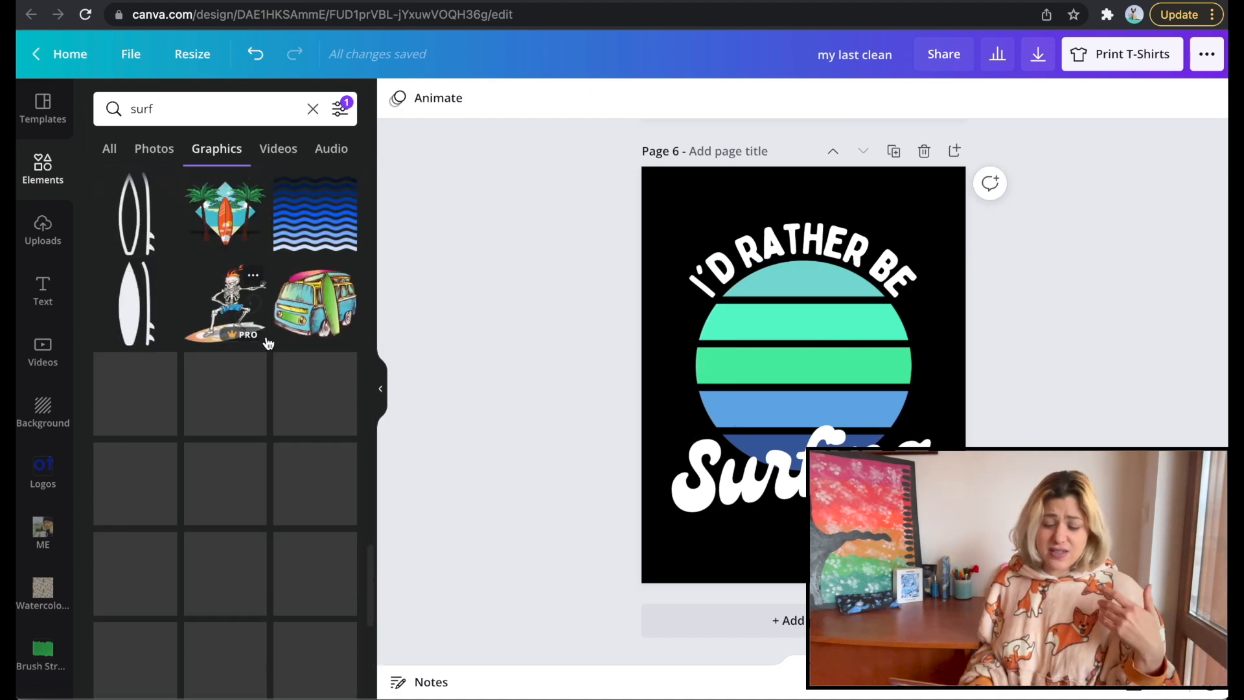
pyautogui.scroll(-3, 268, 344)
pyautogui.click(225, 214)
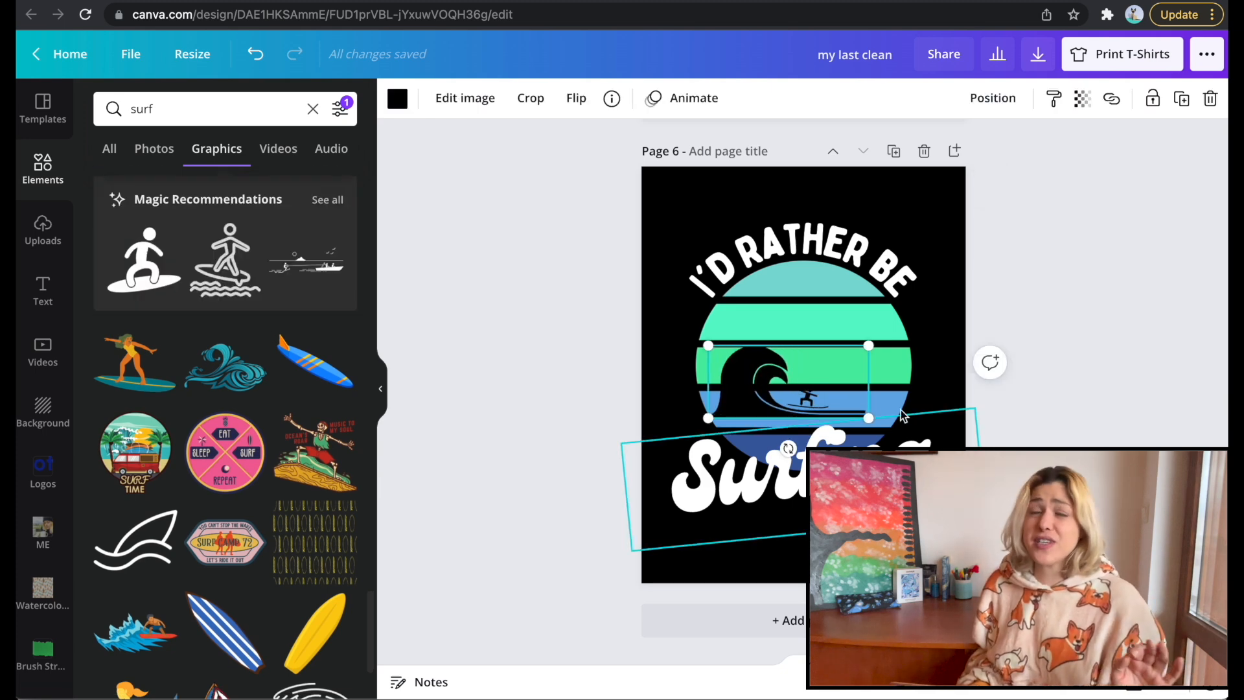
pyautogui.moveTo(802, 379); pyautogui.dragTo(812, 385)
pyautogui.moveTo(899, 432); pyautogui.dragTo(890, 428)
# - Remove the black background from page 6 and delete the wave graphic from the sun
pyautogui.click(943, 219)
pyautogui.press('Delete')
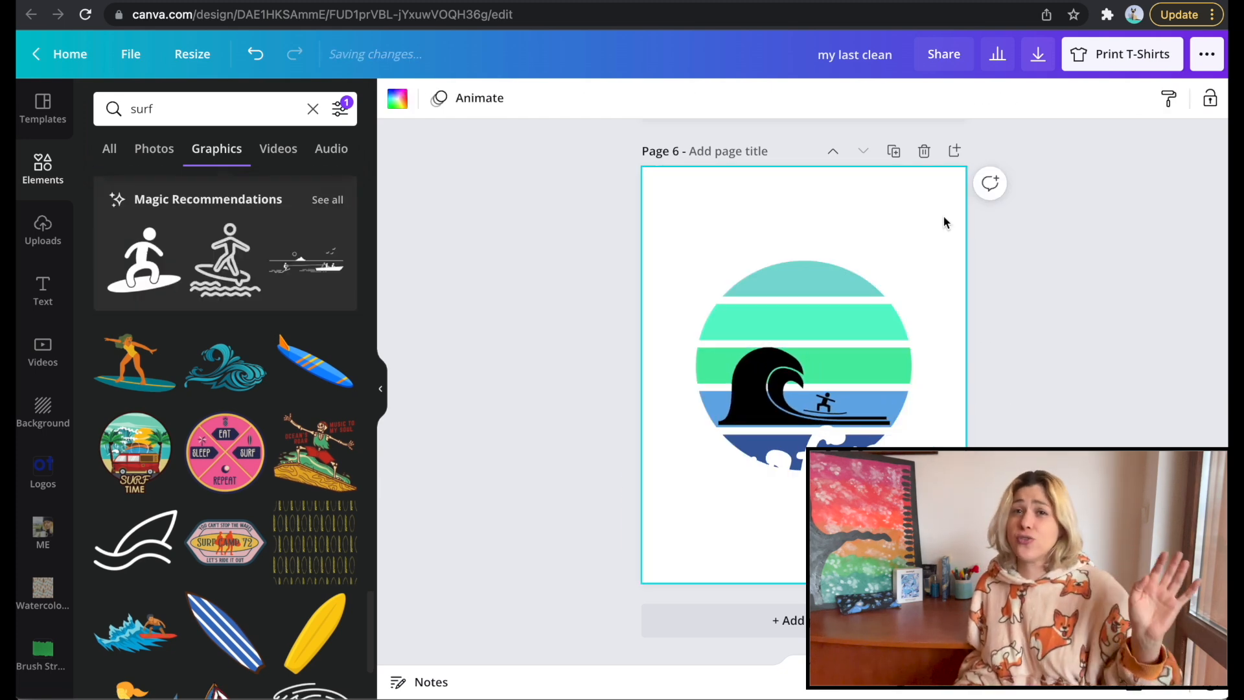
pyautogui.click(830, 406)
pyautogui.click(1001, 499)
pyautogui.moveTo(904, 692); pyautogui.dragTo(920, 692)
pyautogui.moveTo(763, 400); pyautogui.dragTo(757, 402)
pyautogui.moveTo(945, 338); pyautogui.dragTo(964, 326)
pyautogui.press('Delete')
# - Add the black pig on a yellow surfboard over the sun and browse all of its related recommendations
pyautogui.scroll(-10, 227, 389)
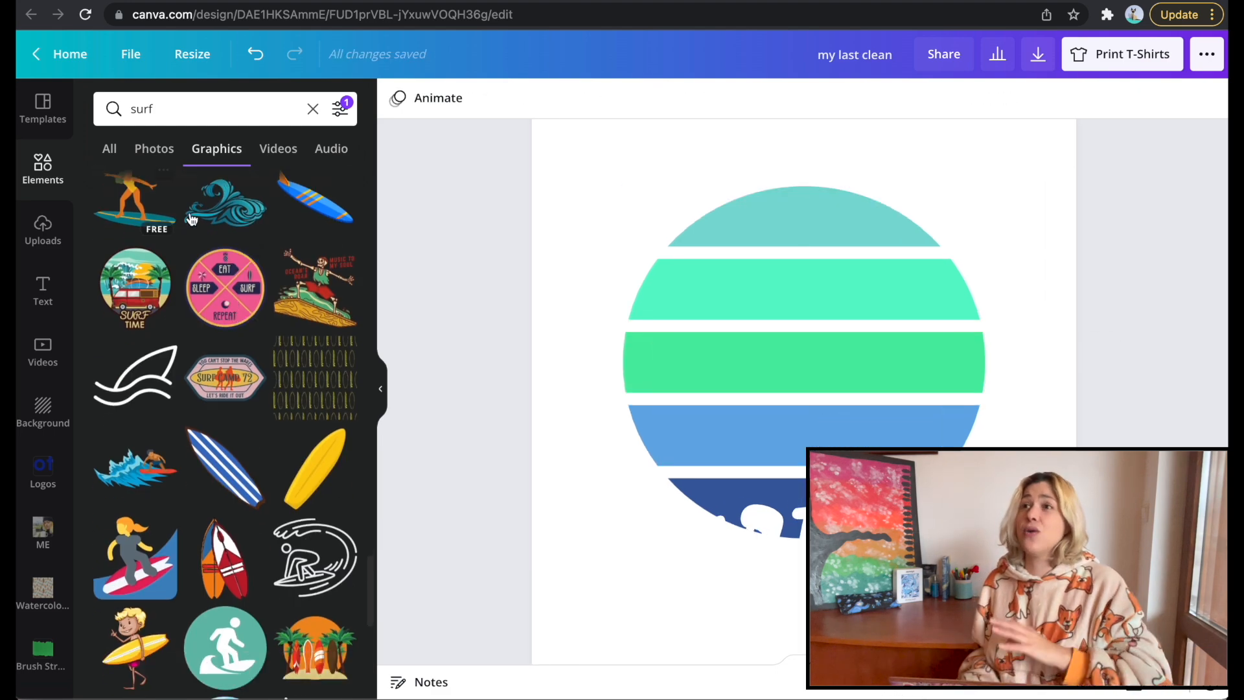
pyautogui.click(135, 387)
pyautogui.click(337, 469)
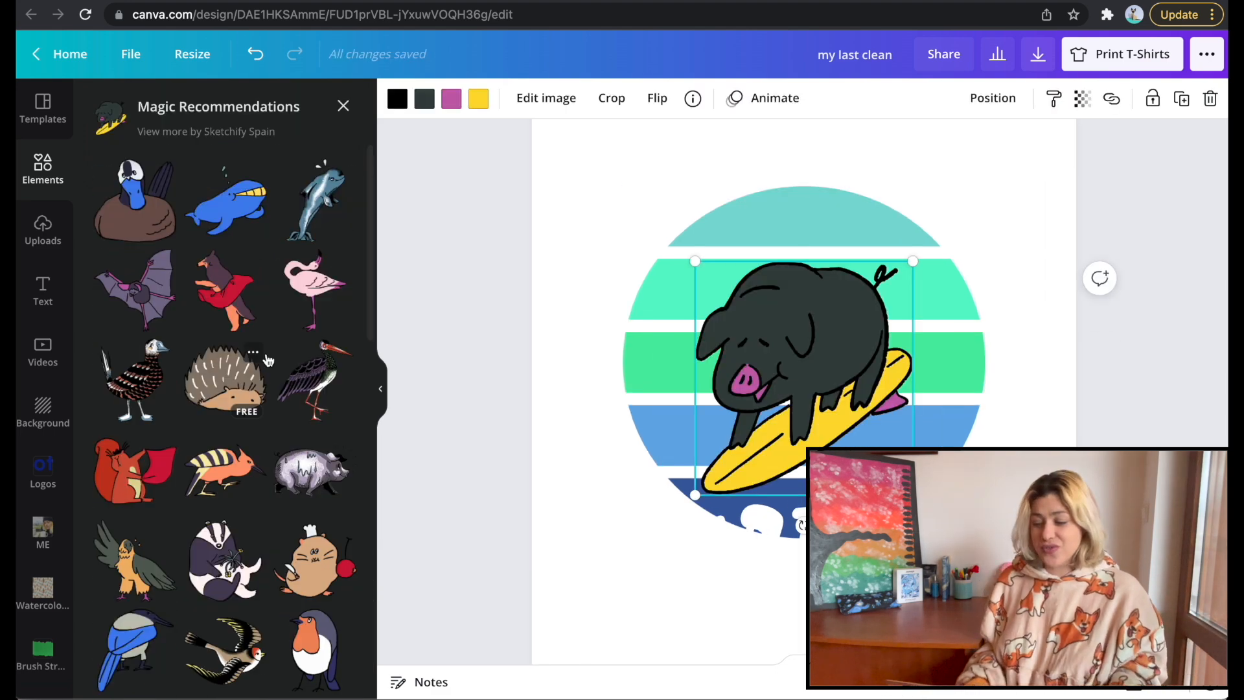
pyautogui.scroll(-10, 308, 445)
pyautogui.scroll(10, 308, 445)
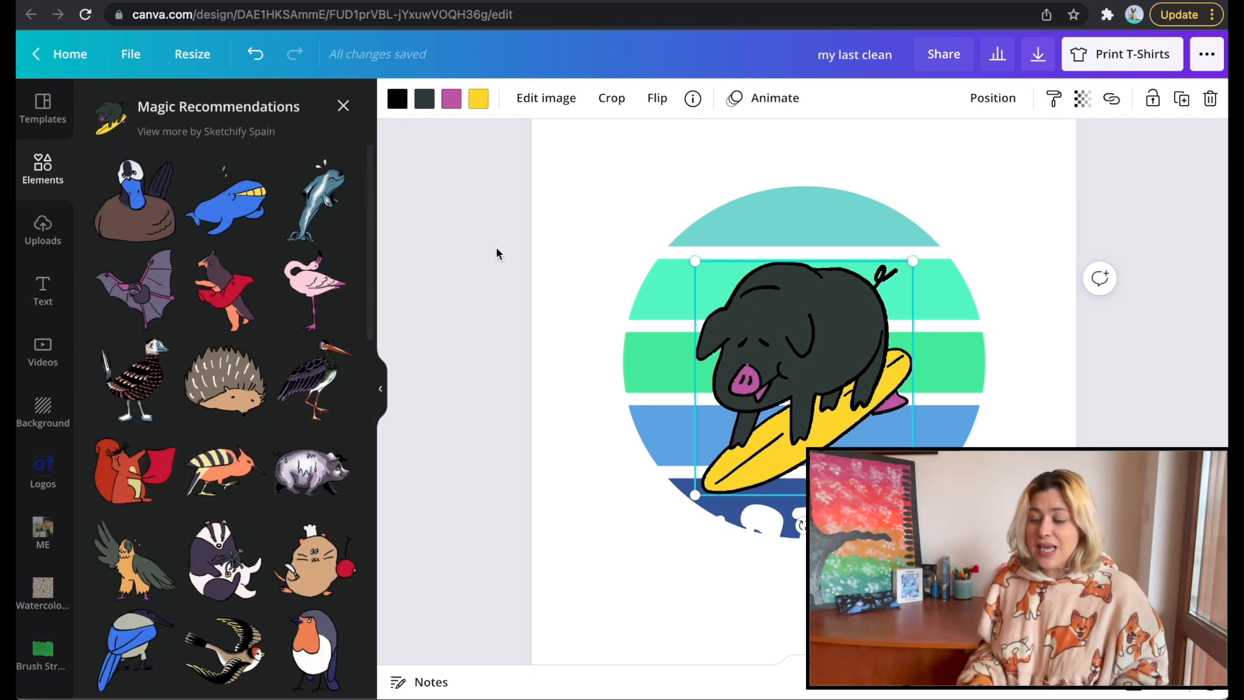
# - Close the pig's recommendations, delete the pig from the sun and return to the surf graphics
pyautogui.click(344, 105)
pyautogui.press('Delete')
pyautogui.scroll(-10, 272, 403)
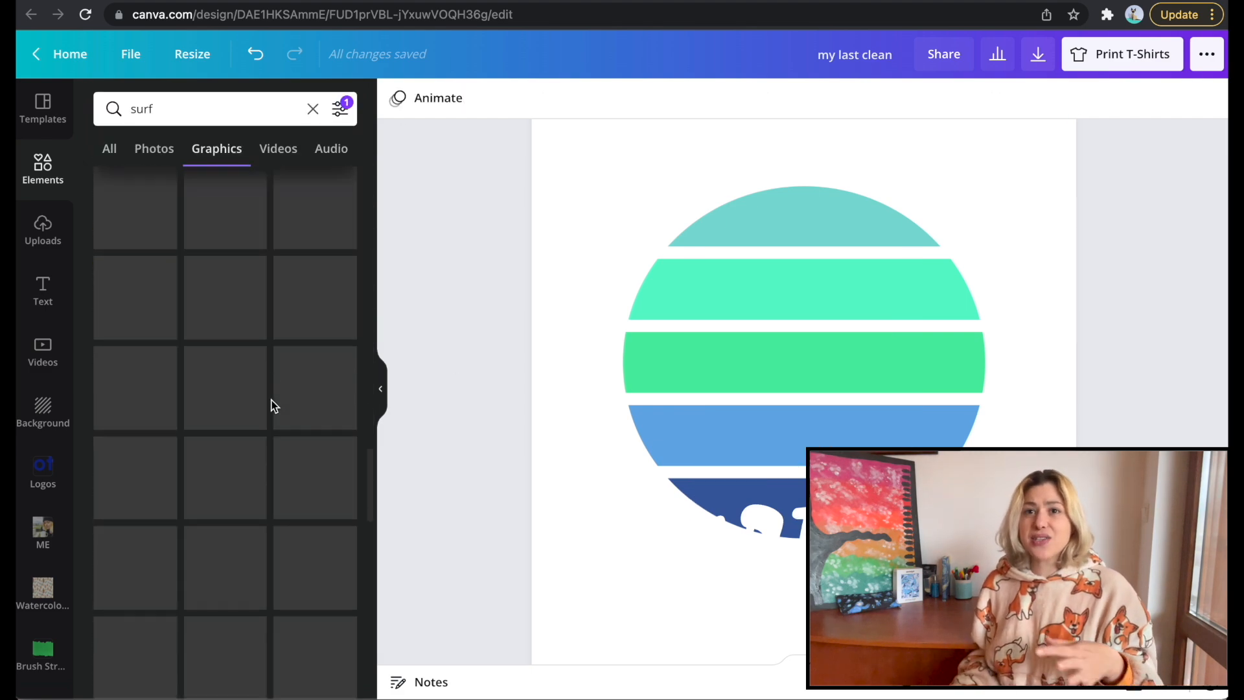
# - Browse further surf graphics, try another one over the sun and delete it
pyautogui.scroll(-10, 271, 448)
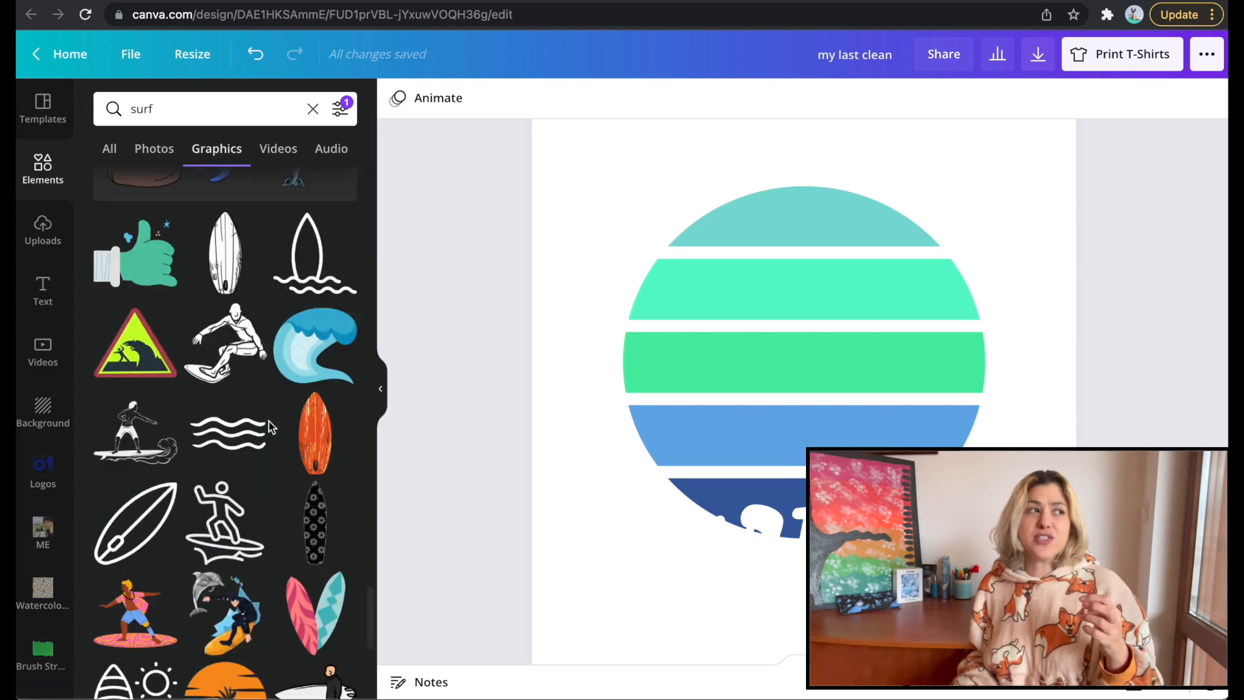
pyautogui.scroll(-15, 253, 387)
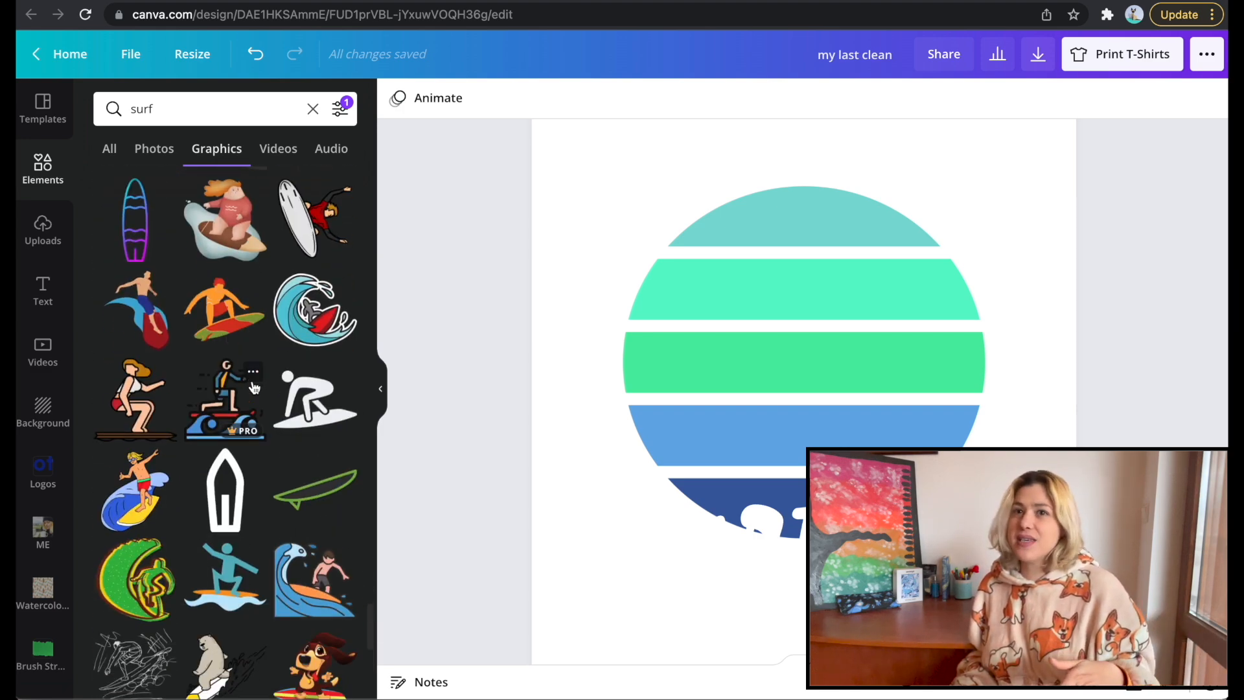
pyautogui.scroll(-8, 251, 337)
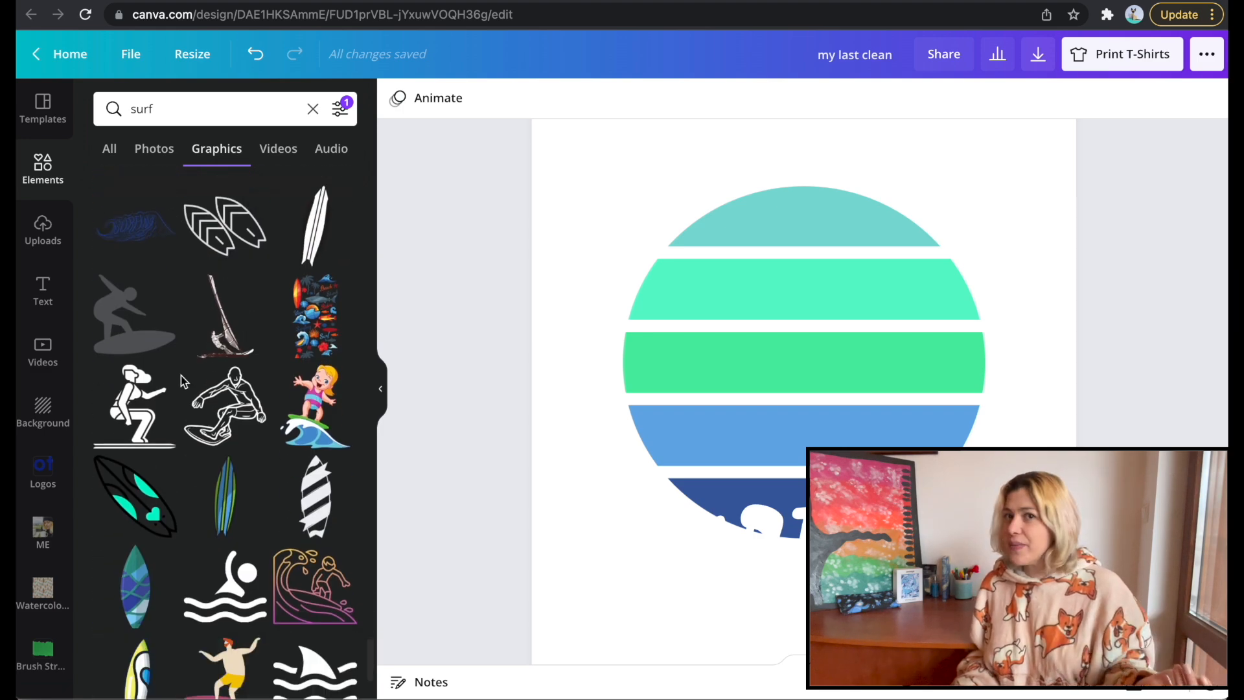
pyautogui.scroll(4, 181, 375)
pyautogui.click(135, 403)
pyautogui.press('Delete')
# - Add the silhouette of the walking surfer carrying a board and enlarge it over the sun
pyautogui.scroll(5, 224, 336)
pyautogui.click(224, 267)
pyautogui.moveTo(695, 487); pyautogui.dragTo(641, 524)
pyautogui.click(1066, 314)
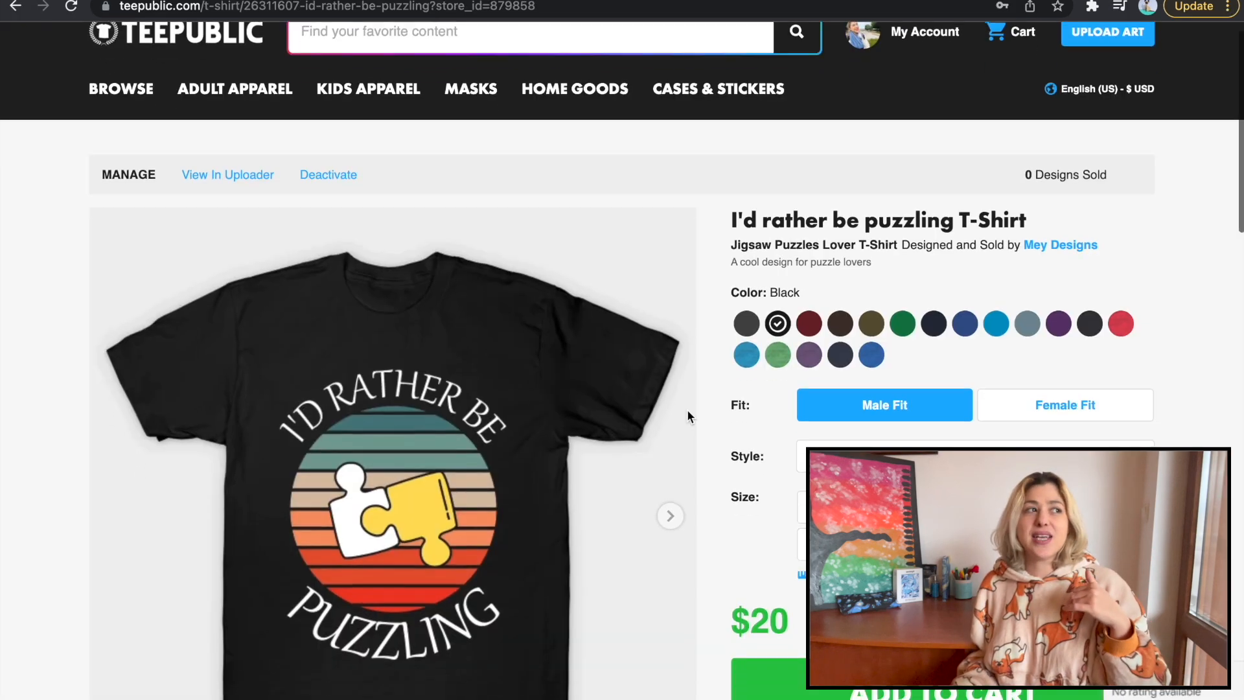
# - Switch to TeePublic and look through the "I'd rather be puzzling" T-shirt listing and the design's other products
pyautogui.scroll(-1, 688, 413)
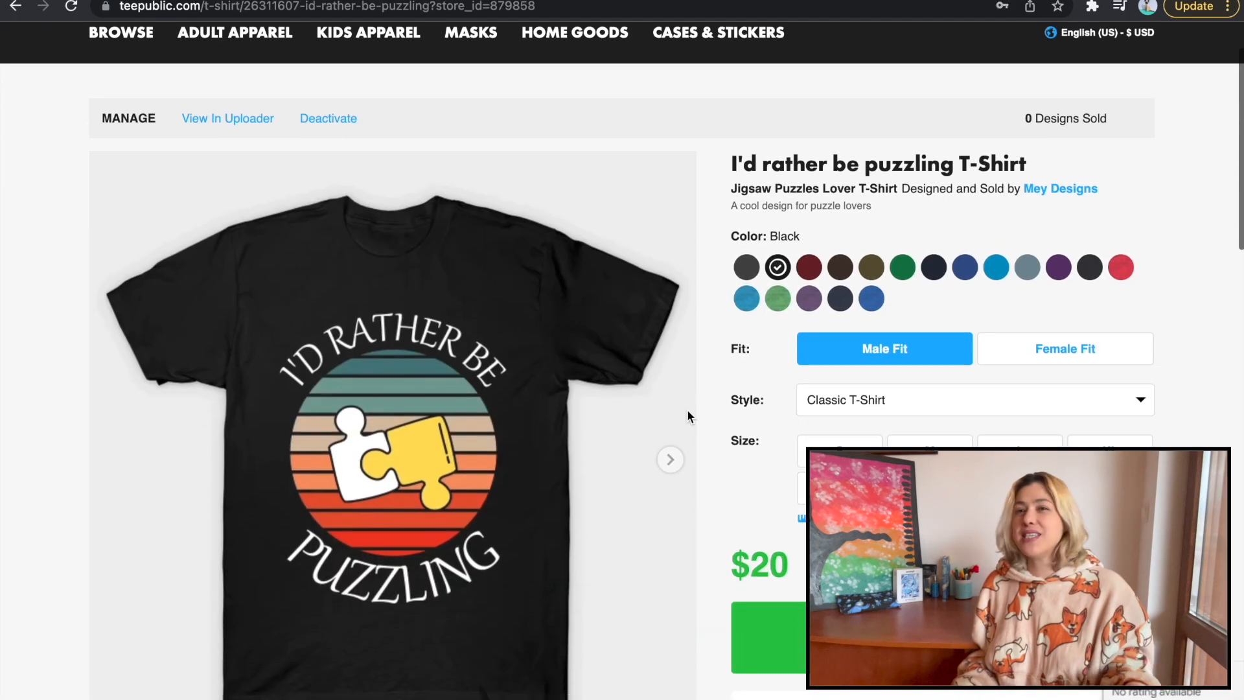
pyautogui.scroll(-3, 688, 413)
pyautogui.scroll(-5, 688, 415)
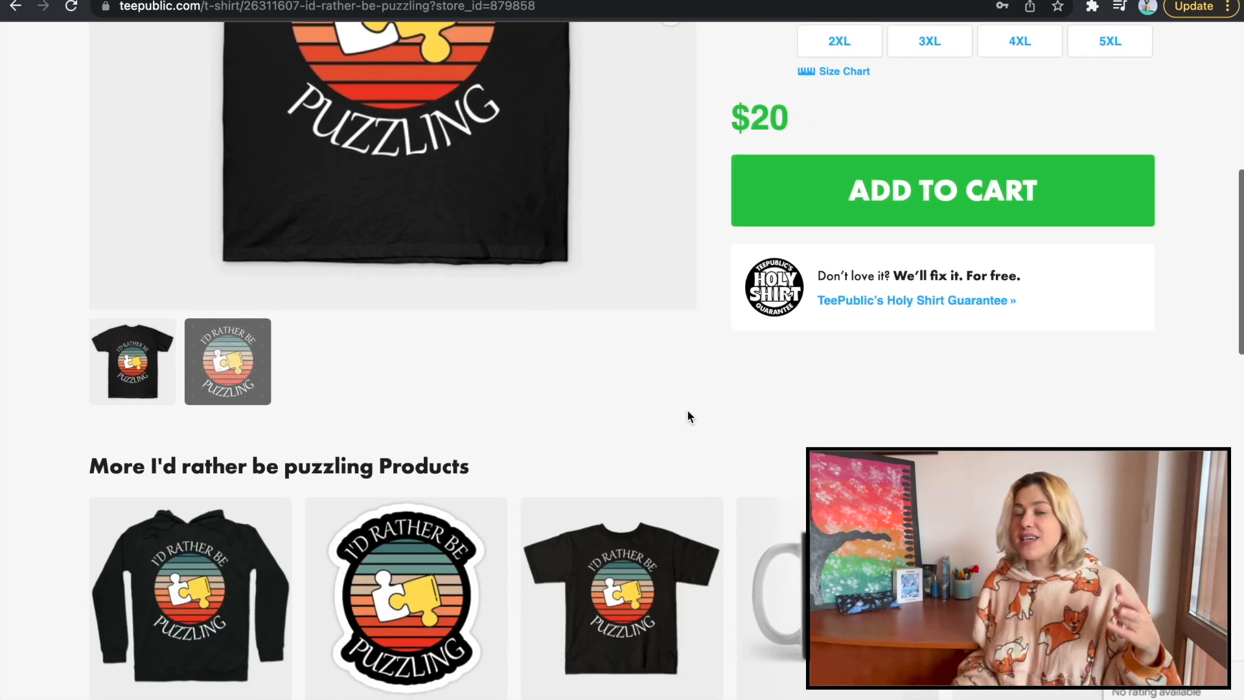
pyautogui.scroll(-1, 687, 415)
pyautogui.scroll(-4, 688, 413)
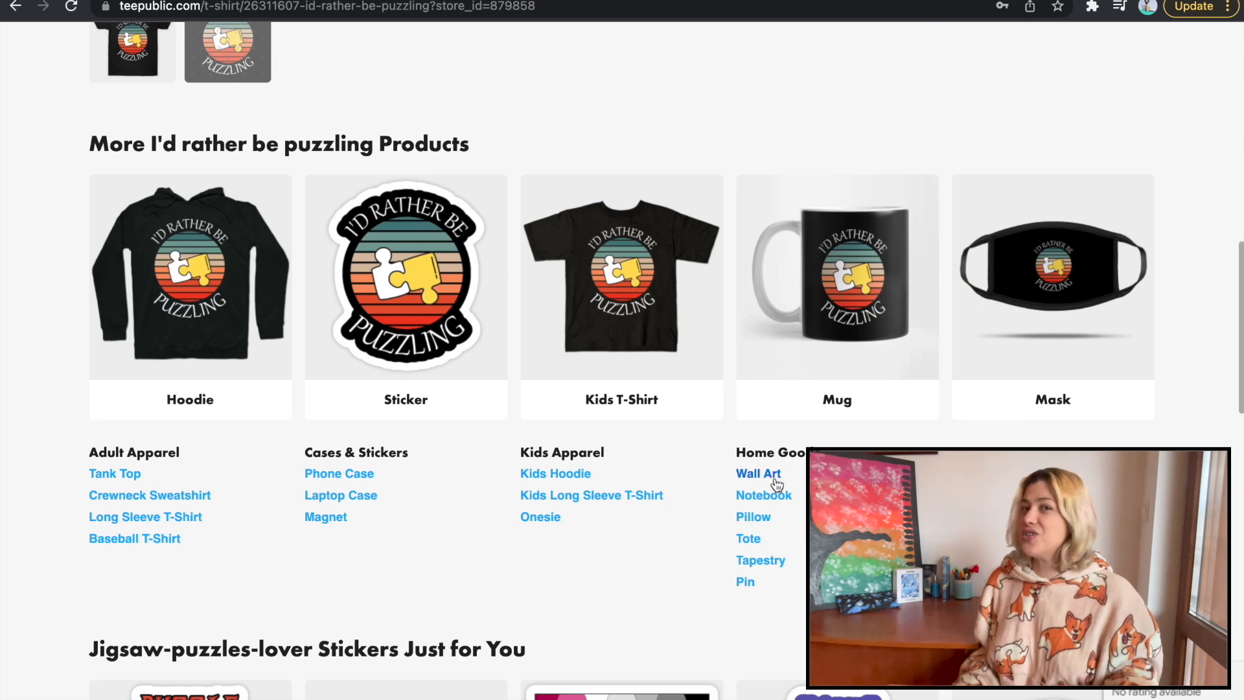
# - Open the pillow version of the "I'd rather be puzzling" design and look over its product page
pyautogui.click(753, 517)
pyautogui.scroll(-3, 700, 389)
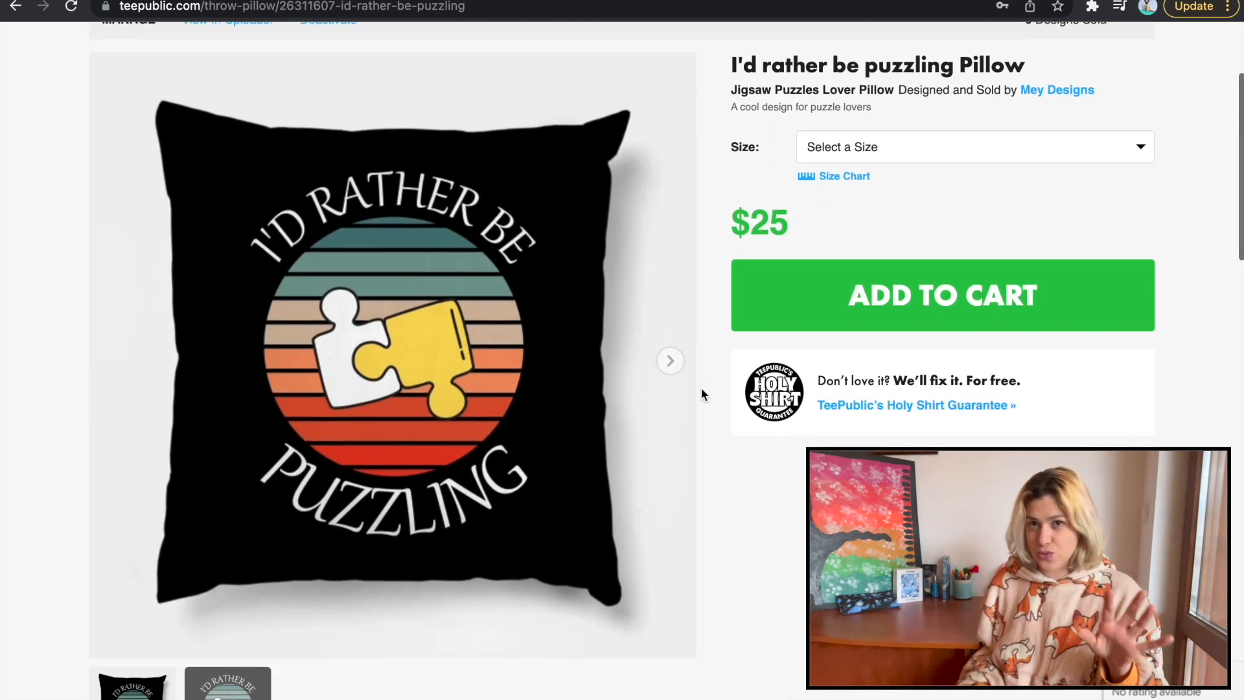
pyautogui.scroll(-2, 701, 388)
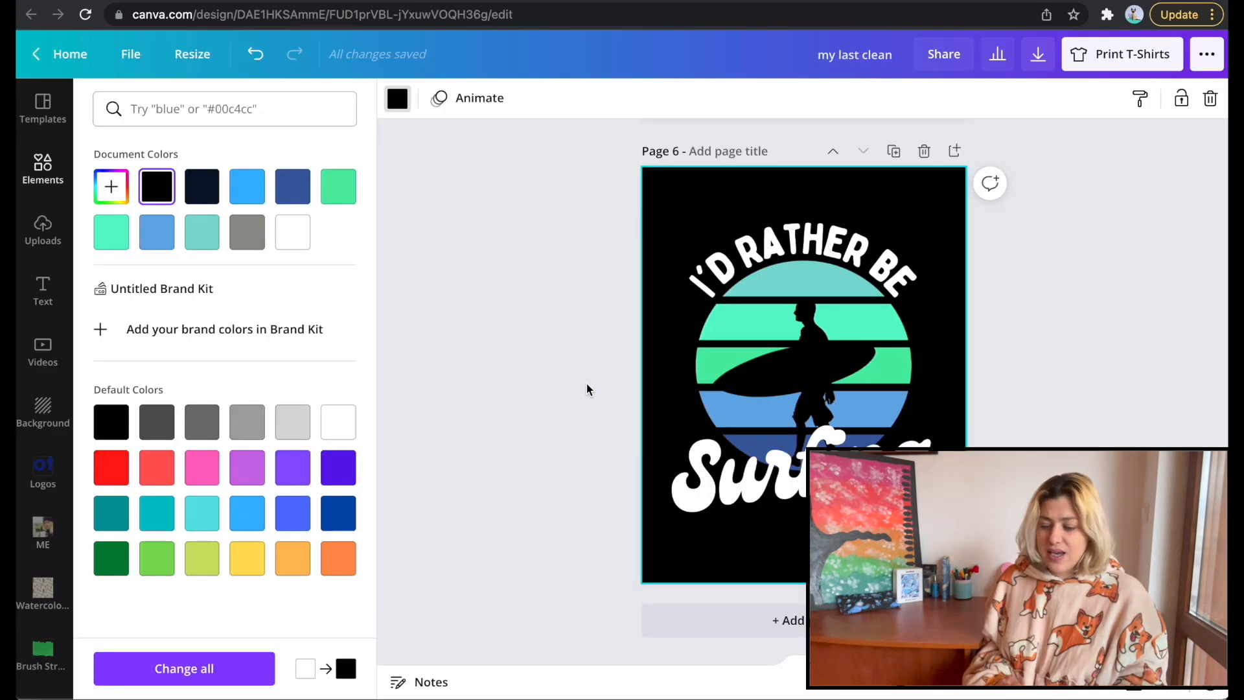
# - Return to the Canva design, remove page 6's black background and shift the surfer silhouette slightly right on the sun
pyautogui.click(535, 426)
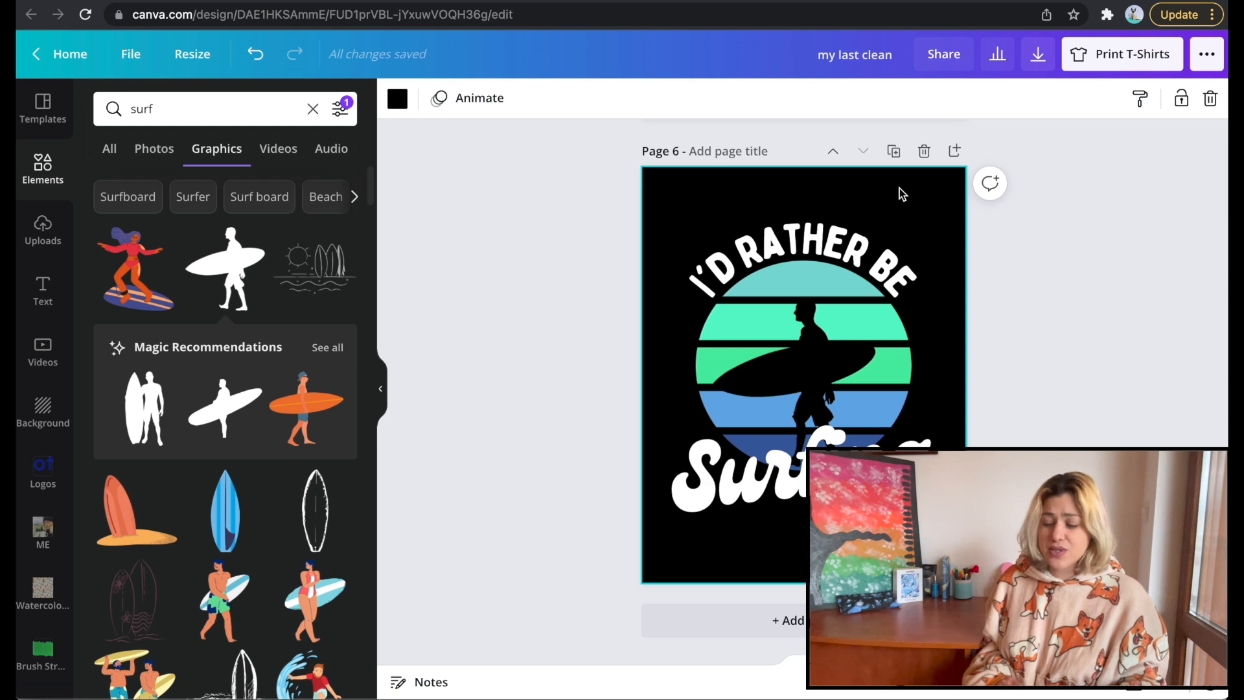
pyautogui.moveTo(804, 351); pyautogui.dragTo(807, 354)
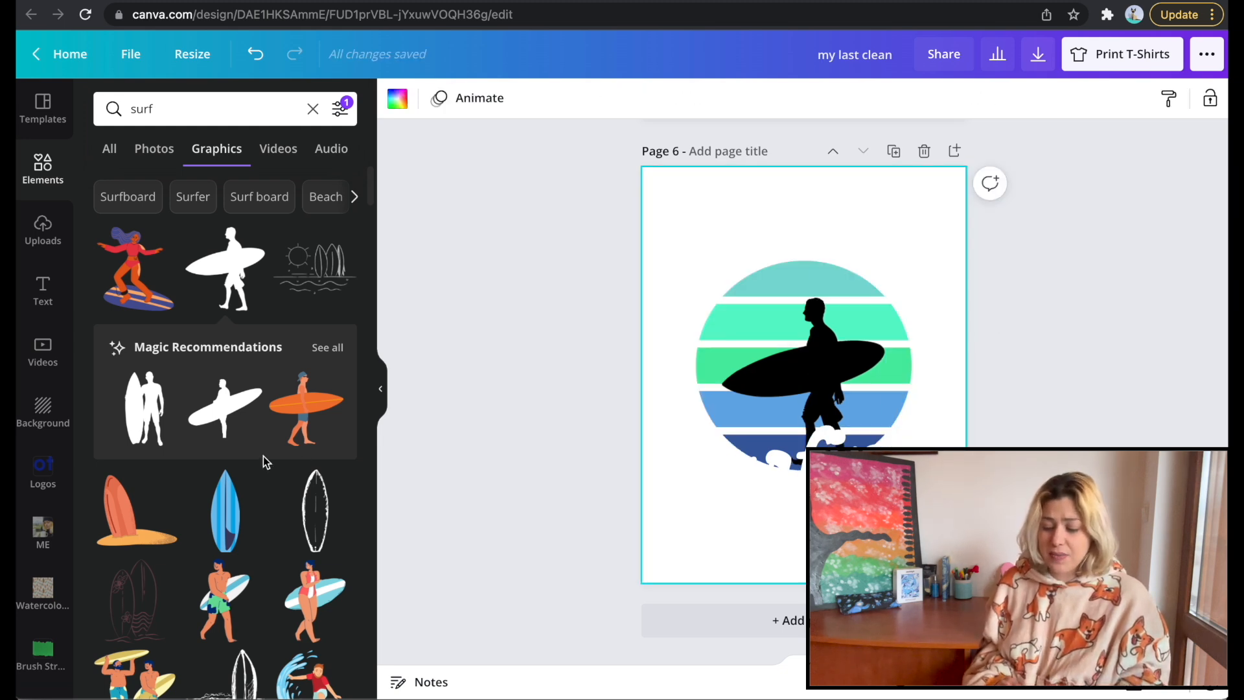
# - Browse the T-shirt templates and apply the black "art is life" template to the blank page 7
pyautogui.scroll(-10, 263, 456)
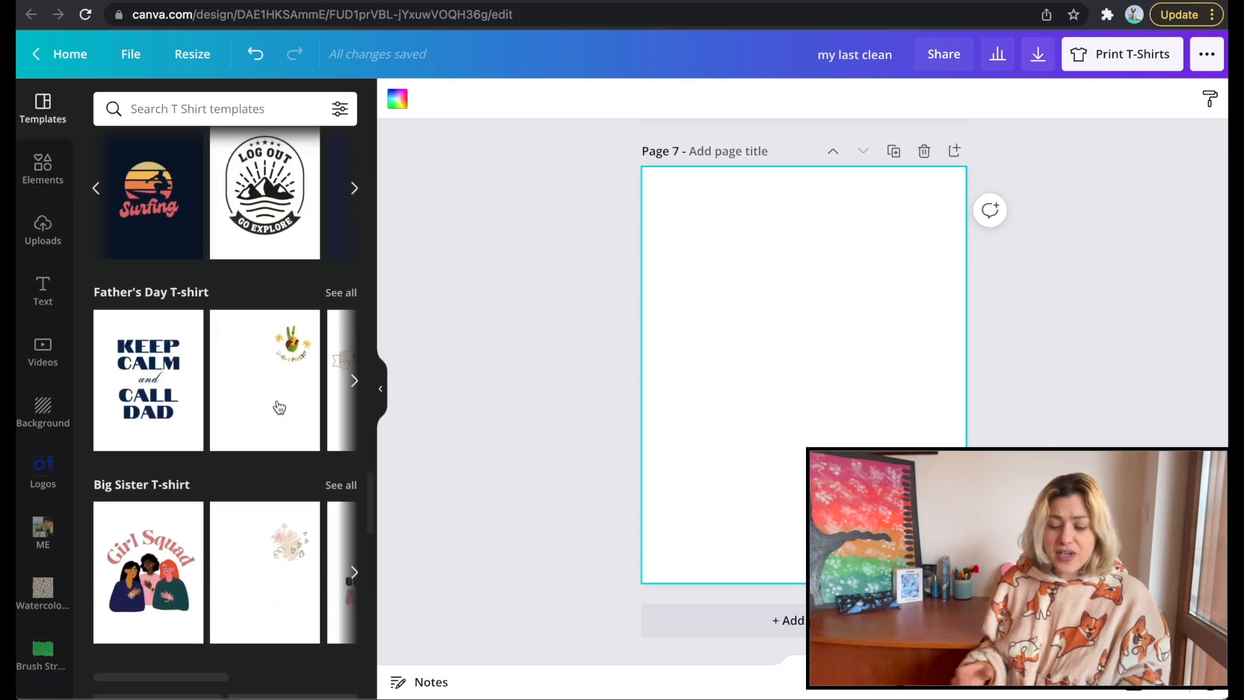
pyautogui.scroll(-2, 278, 406)
pyautogui.scroll(-15, 278, 406)
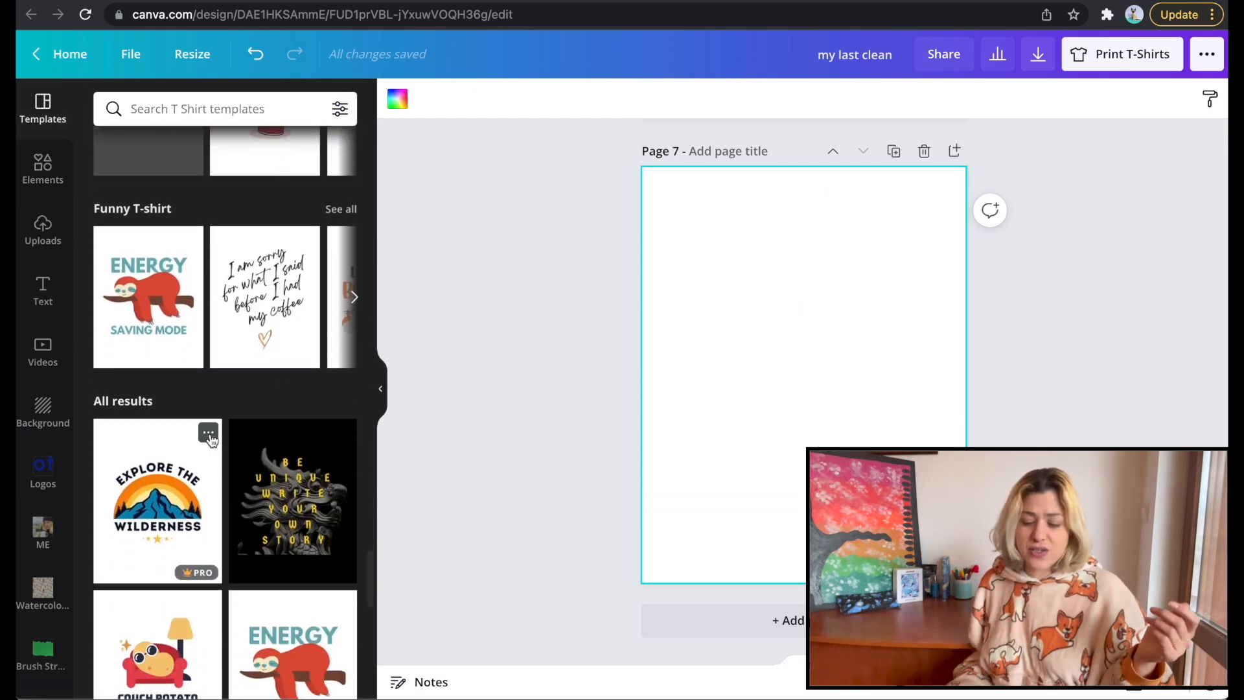
pyautogui.scroll(-6, 278, 402)
pyautogui.scroll(3, 295, 379)
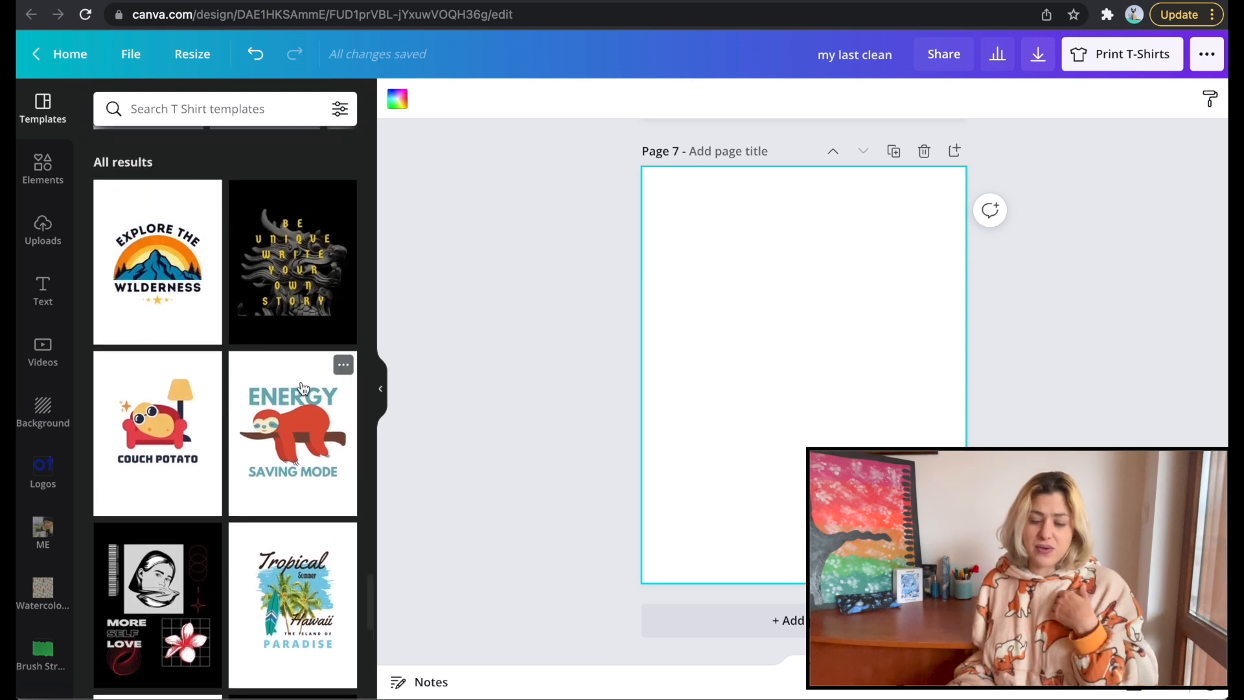
pyautogui.scroll(-2, 303, 388)
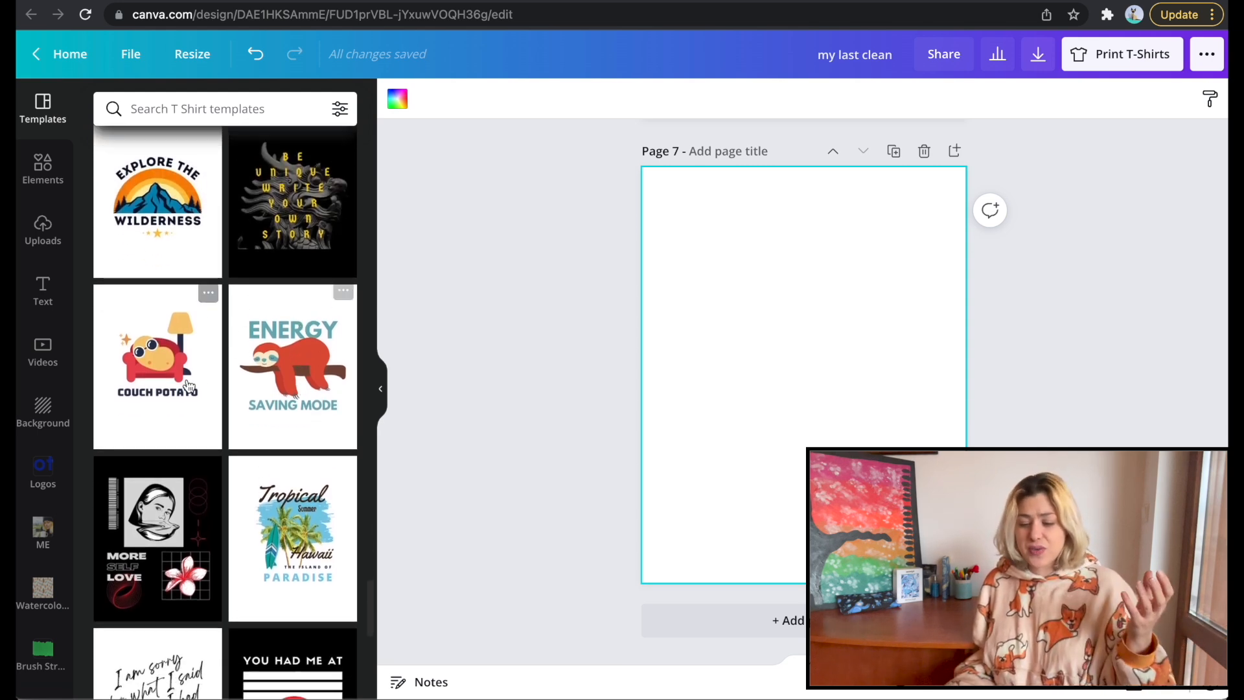
pyautogui.scroll(-10, 270, 412)
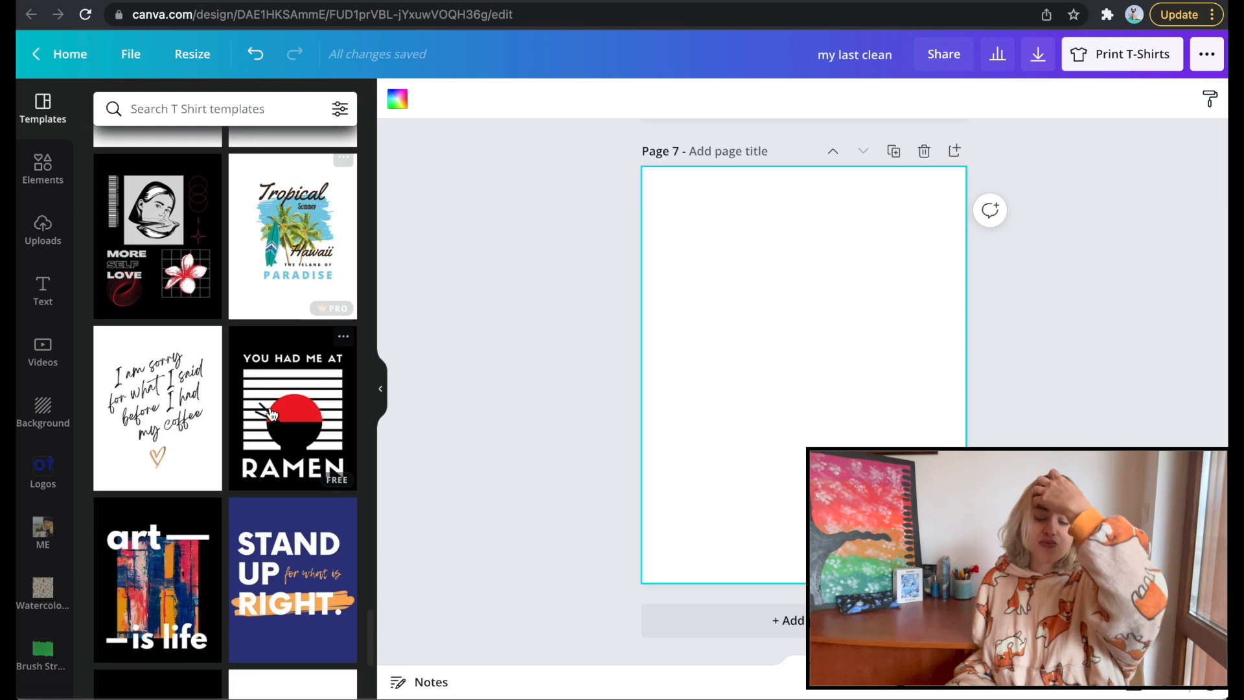
pyautogui.scroll(-1, 272, 413)
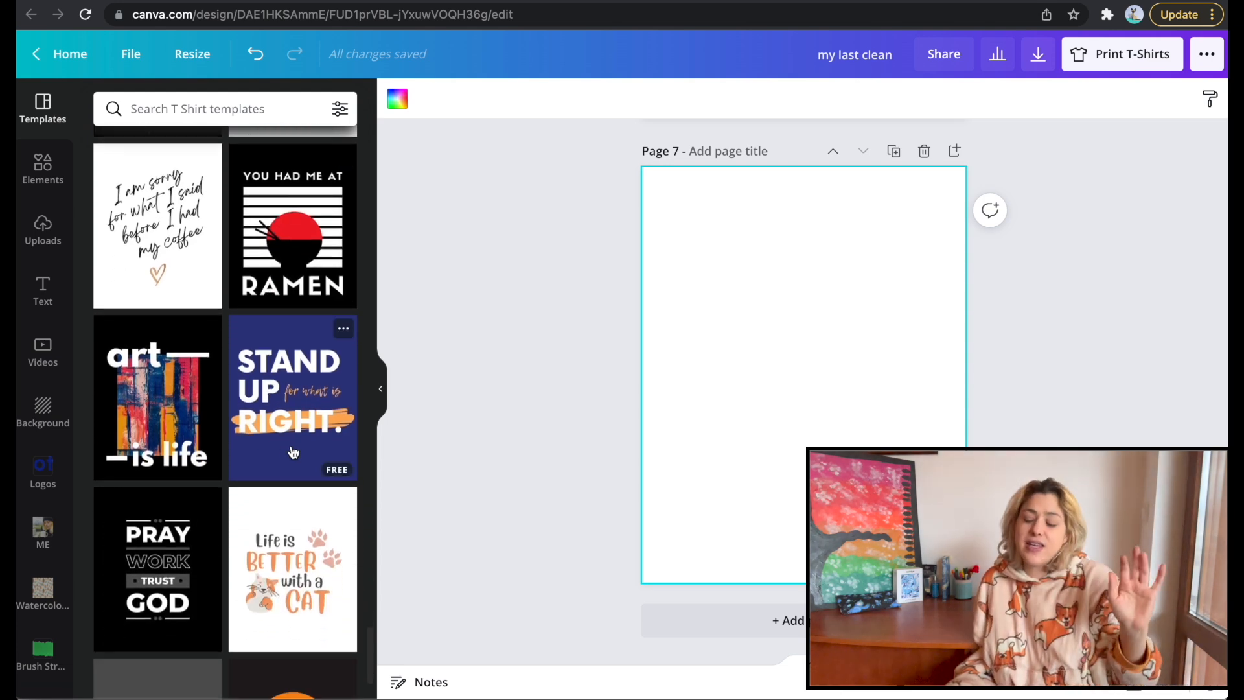
pyautogui.click(176, 432)
pyautogui.click(768, 265)
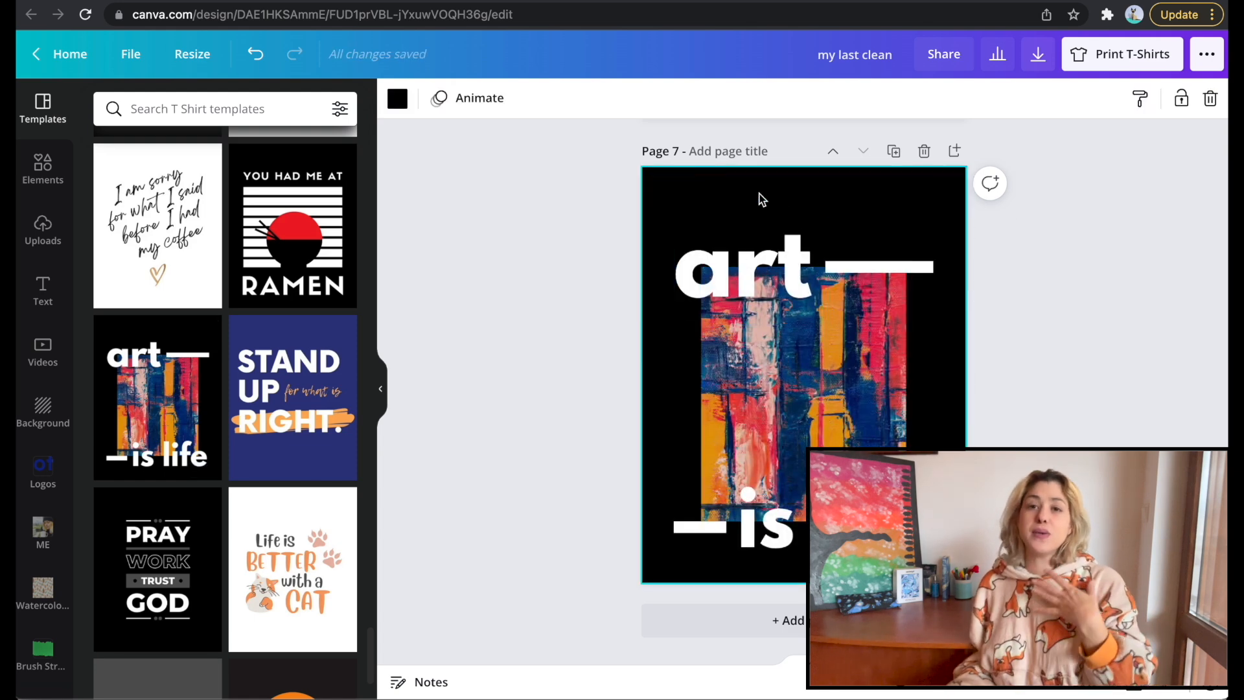
# - Replace the template's abstract painting with the green marbled pattern from the uploads
pyautogui.click(42, 229)
pyautogui.scroll(-3, 318, 363)
pyautogui.scroll(-10, 323, 389)
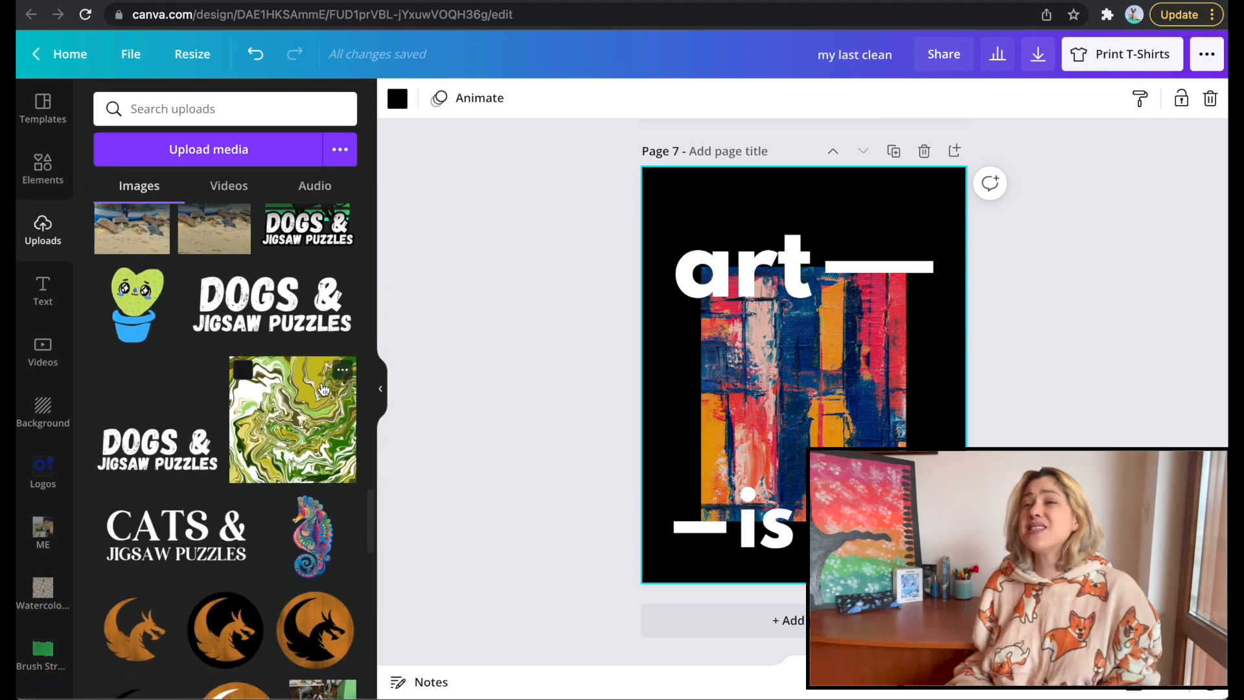
pyautogui.moveTo(285, 393); pyautogui.dragTo(712, 408)
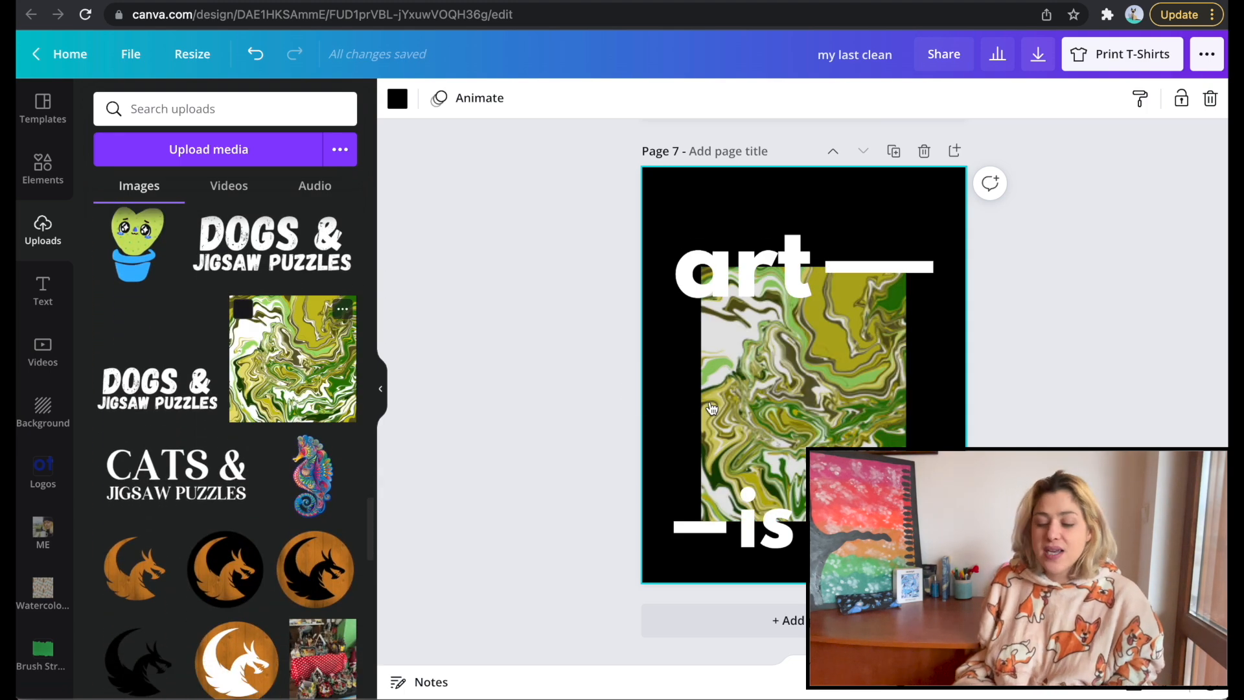
# - Try the pink pattern with white dots from the uploads in the template's picture frame
pyautogui.scroll(-15, 228, 391)
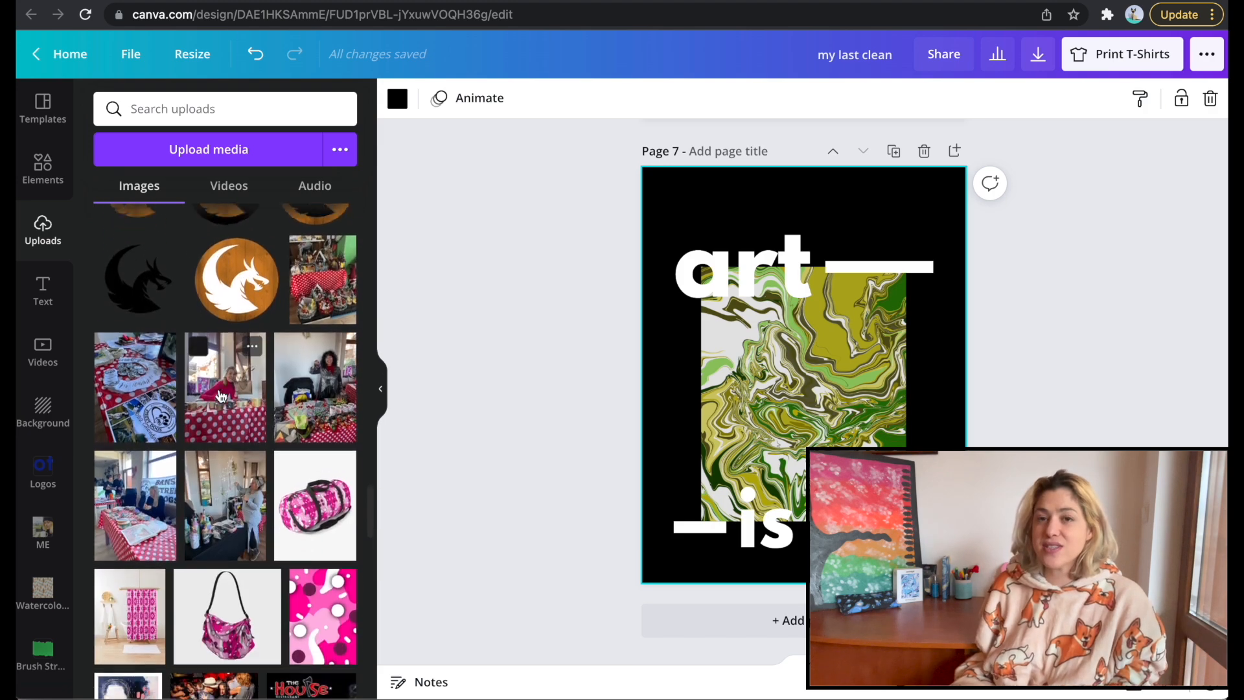
pyautogui.scroll(4, 317, 457)
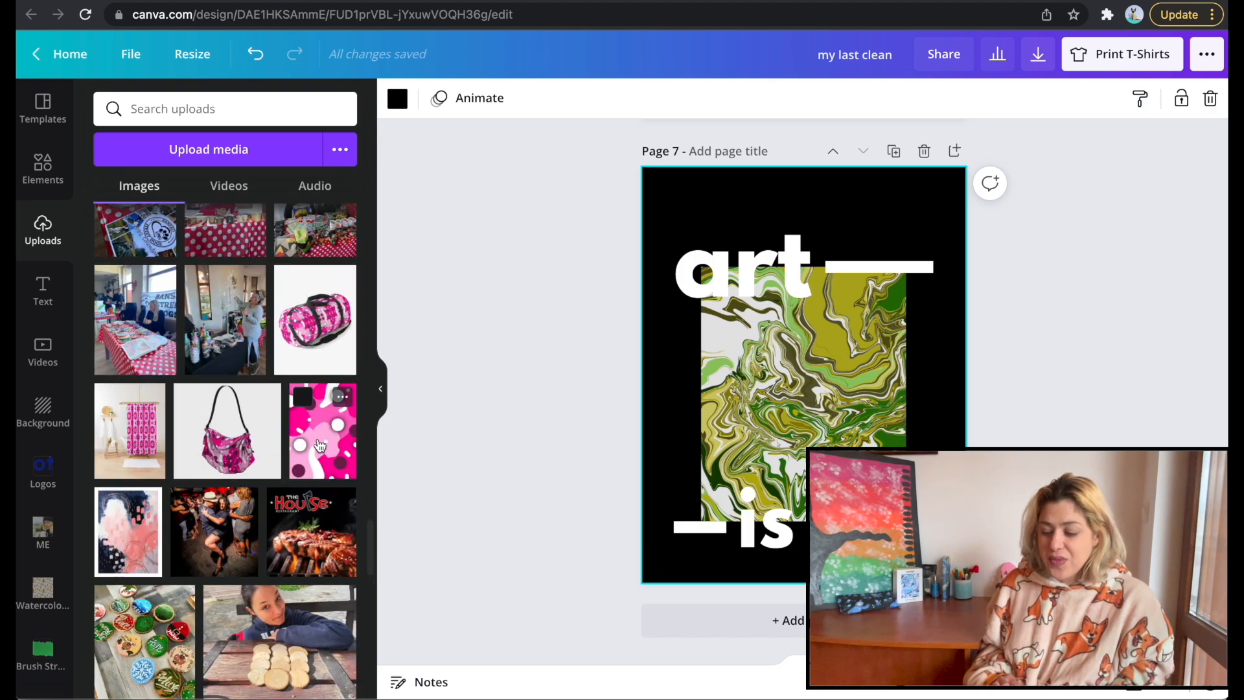
pyautogui.moveTo(319, 445); pyautogui.dragTo(786, 392)
# - Fill the picture frame with the colourful paint-splatter upload and change the word "art" to "Puzzling"
pyautogui.scroll(-7, 201, 435)
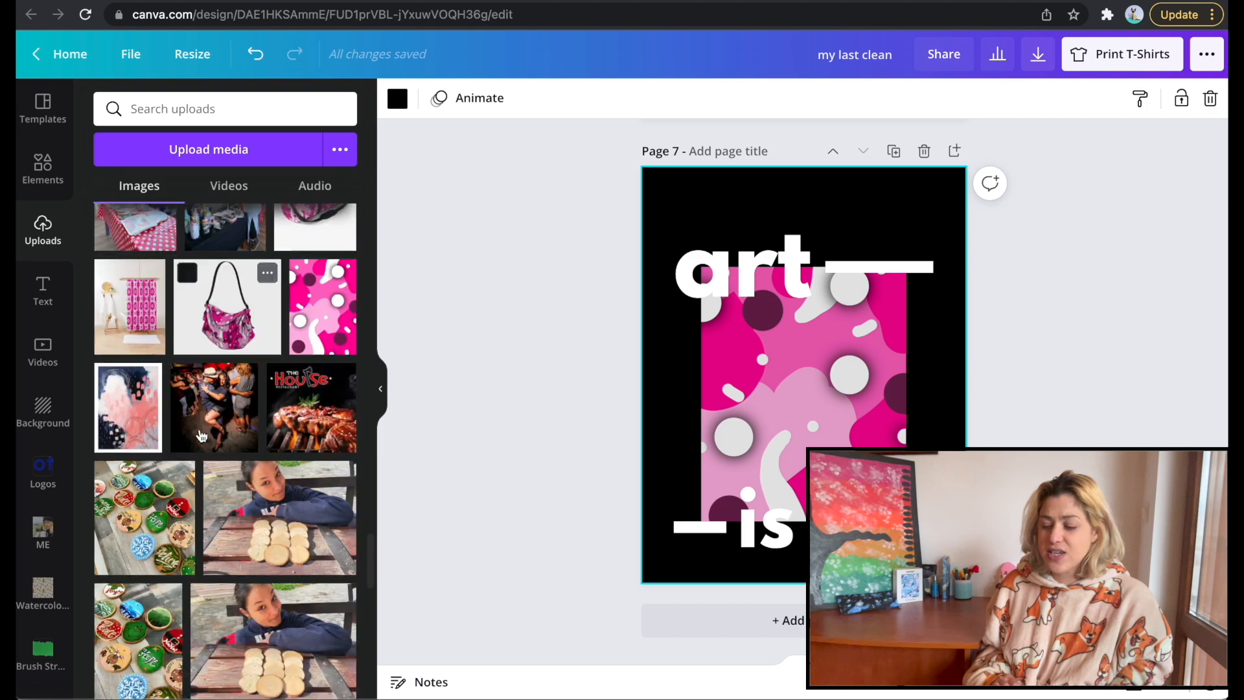
pyautogui.scroll(-1, 201, 436)
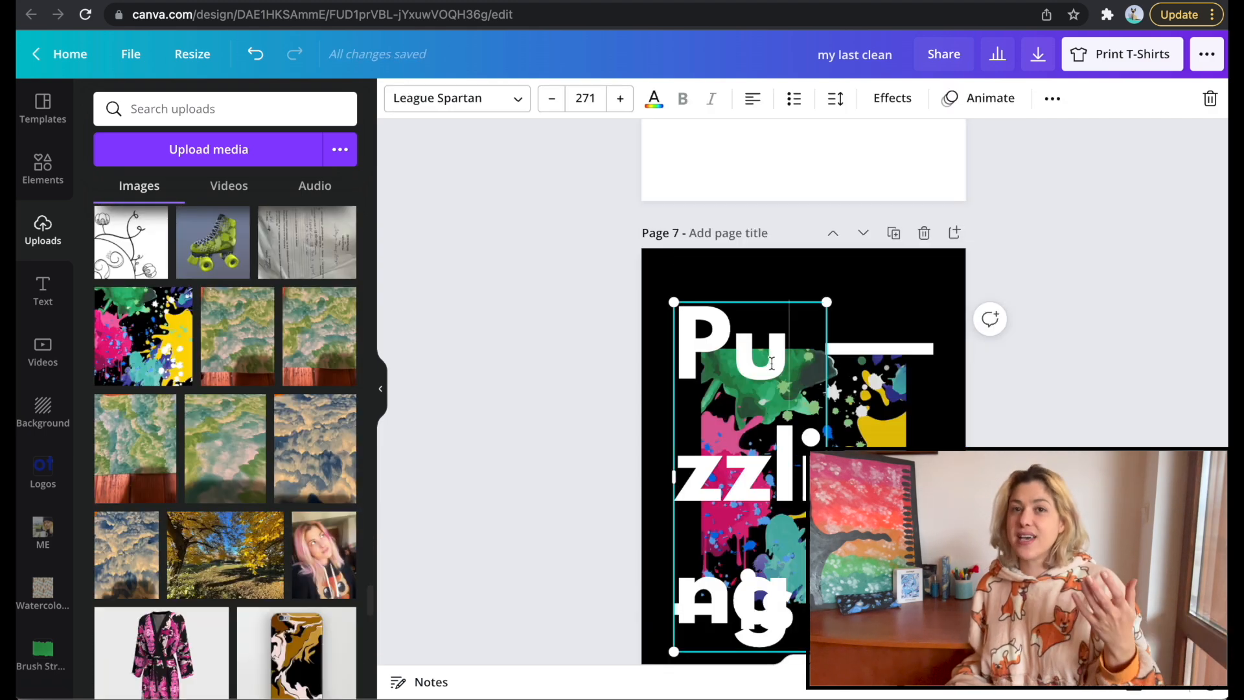
# - Set the "Puzzling" heading to font size 120 in Bobby Jones Soft
pyautogui.doubleClick(771, 363)
pyautogui.click(573, 104)
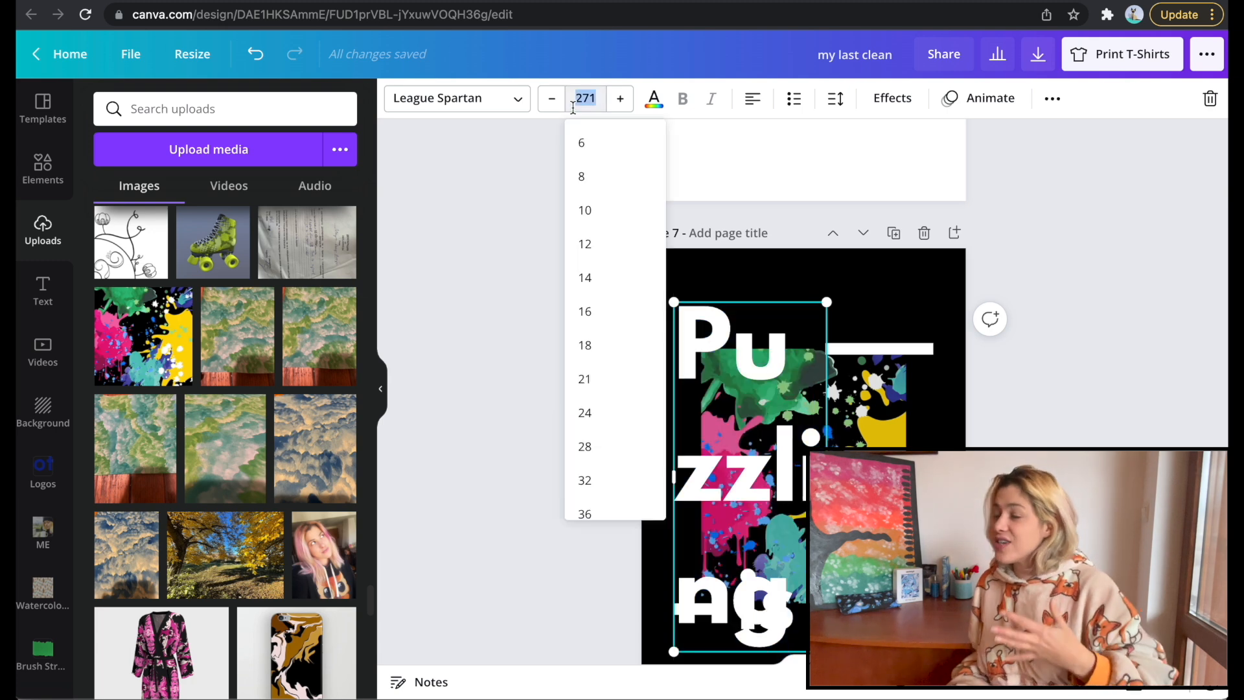
pyautogui.write('120')
pyautogui.press('Return')
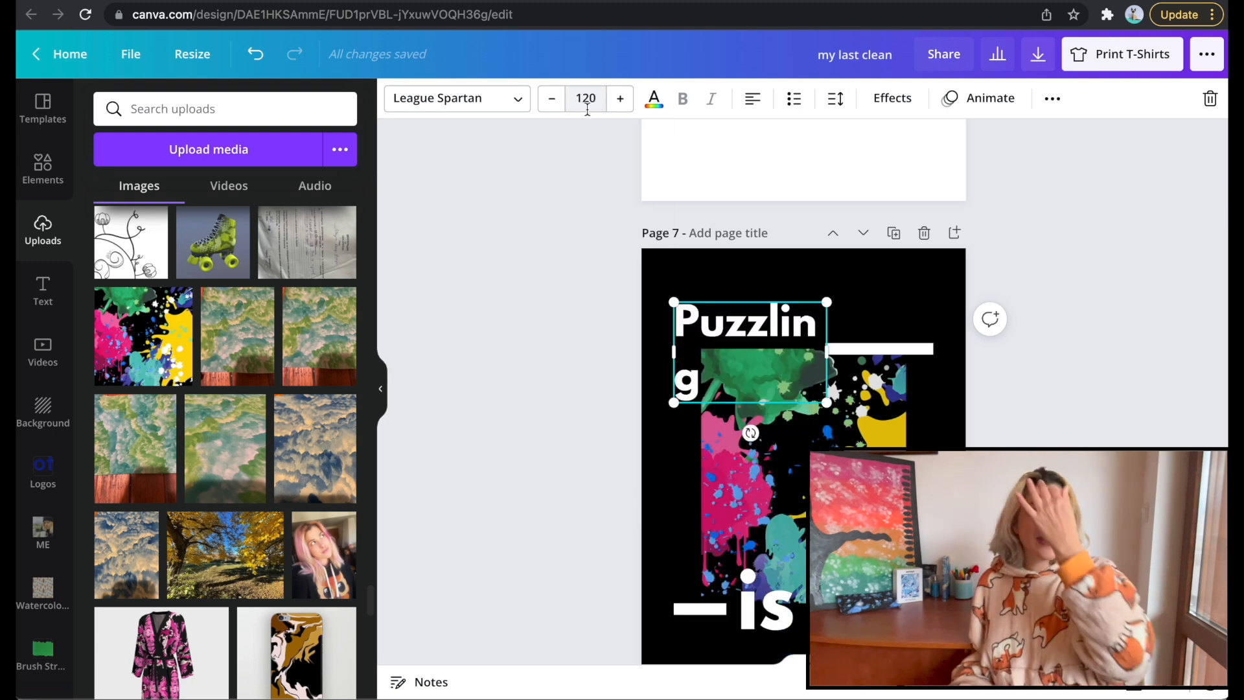
pyautogui.click(457, 98)
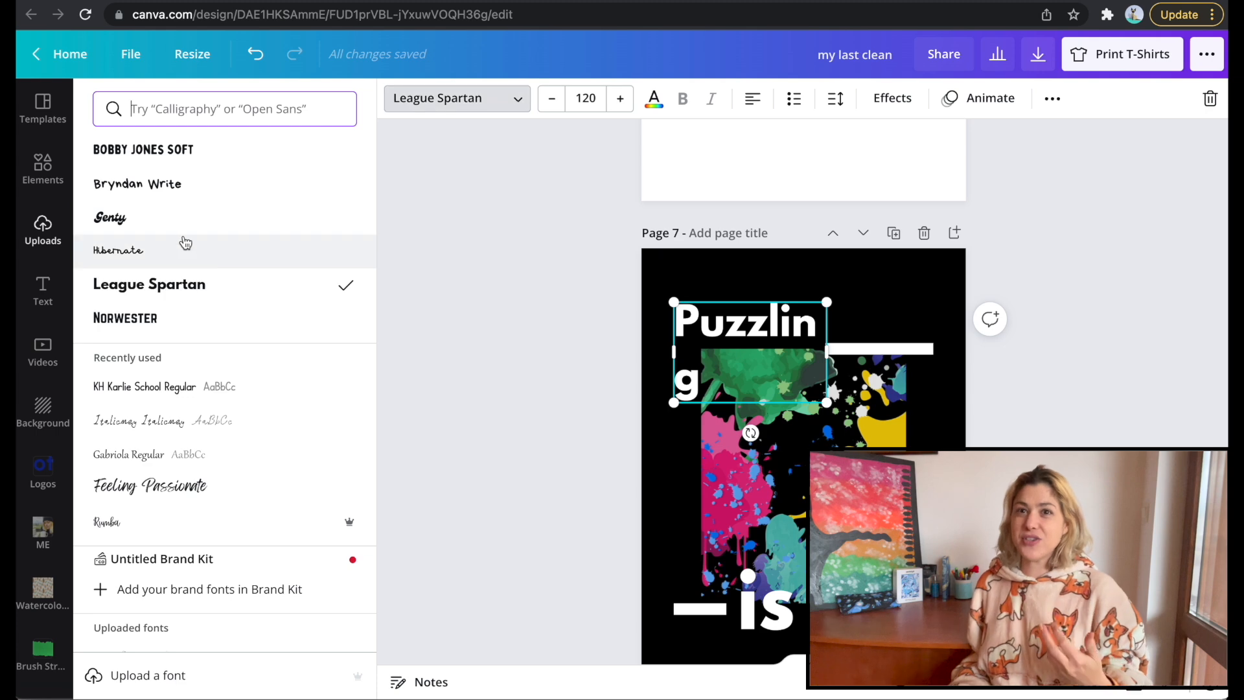
pyautogui.click(188, 147)
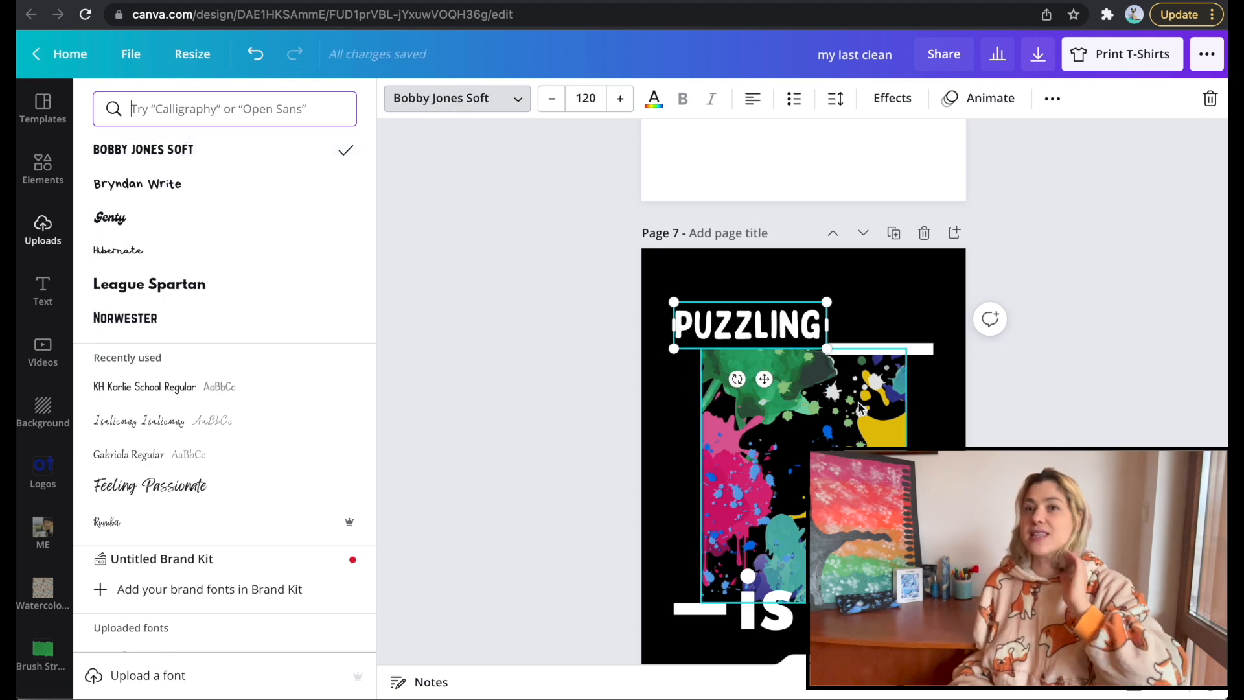
# - Remove the white line beside the heading and centre the heading above the picture
pyautogui.click(937, 298)
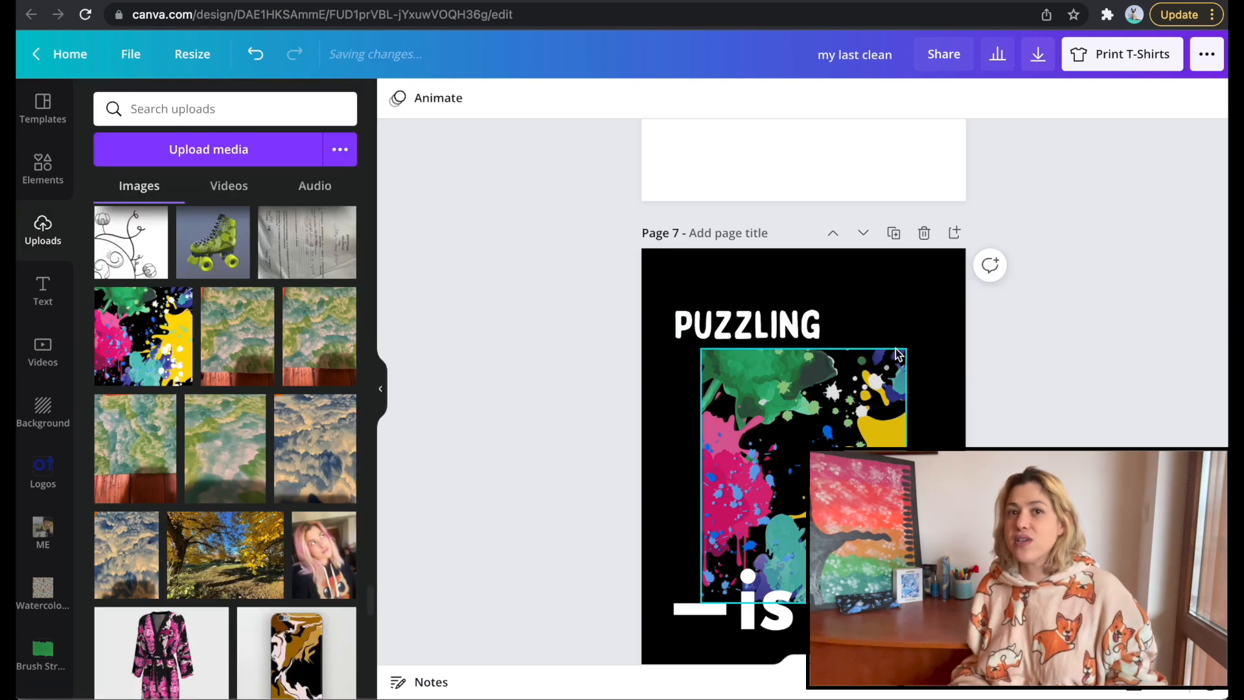
pyautogui.moveTo(798, 331); pyautogui.dragTo(851, 330)
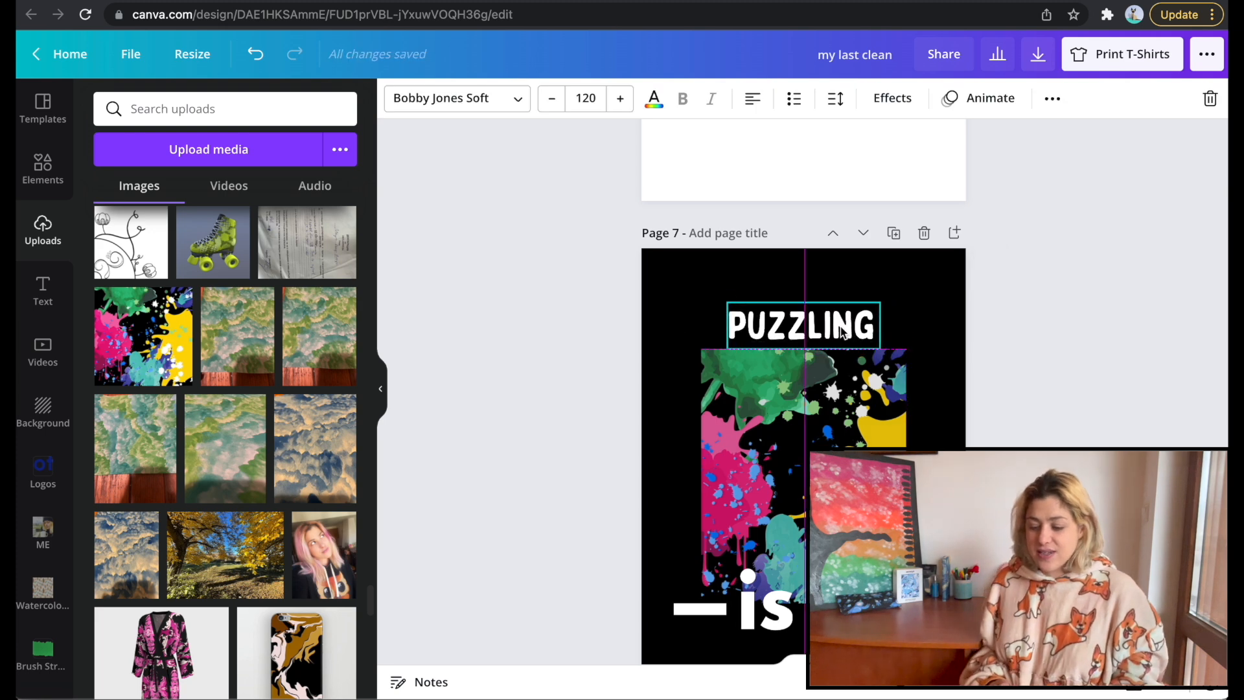
# - Change the heading to "TO PUZZLE" and widen its text box to about 8.5 so it fits on one line
pyautogui.doubleClick(781, 327)
pyautogui.write('TO PUZZLE')
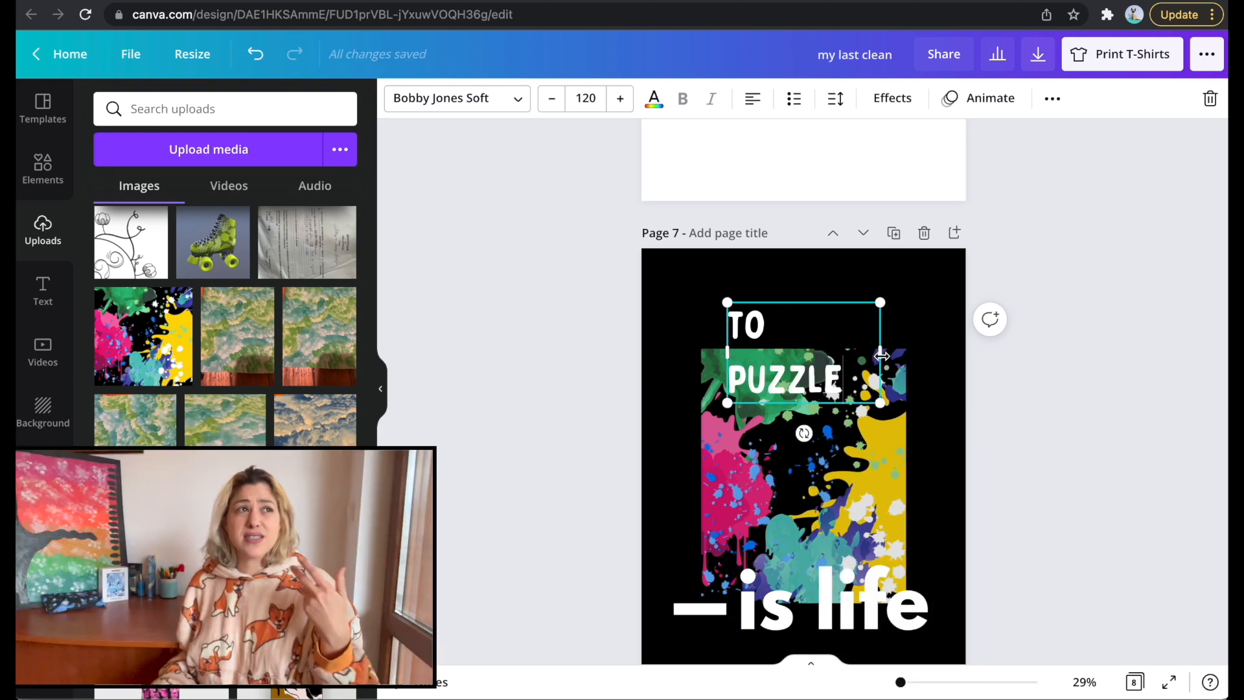
pyautogui.moveTo(881, 356); pyautogui.dragTo(925, 352)
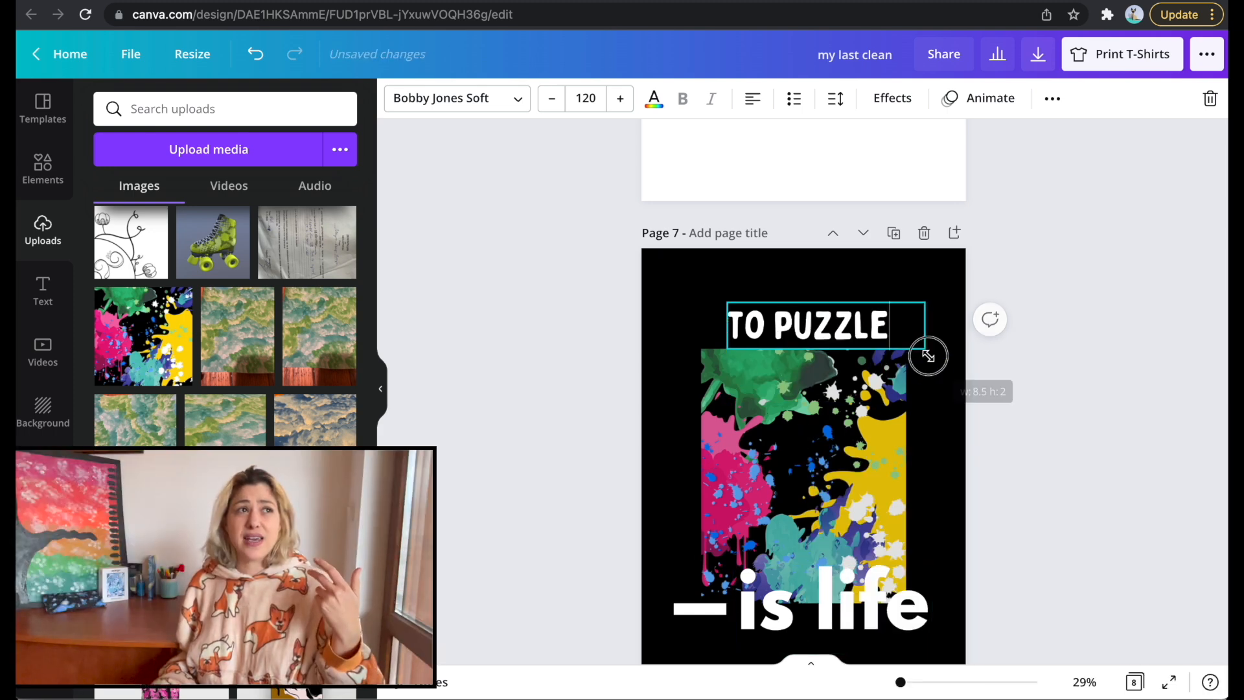
# - Centre-align the "TO PUZZLE" text and move its box to the middle above the picture
pyautogui.hotkey('ctrl', 'a')
pyautogui.click(754, 101)
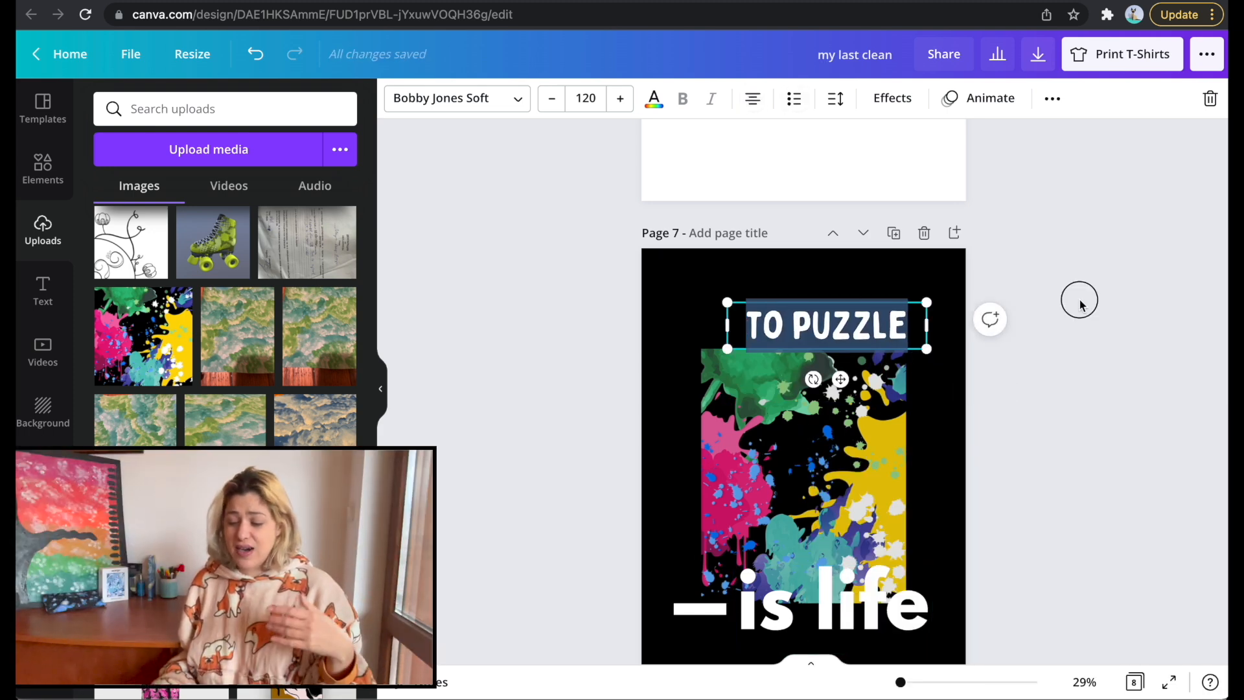
pyautogui.click(1063, 333)
pyautogui.click(847, 314)
pyautogui.moveTo(847, 314); pyautogui.dragTo(820, 318)
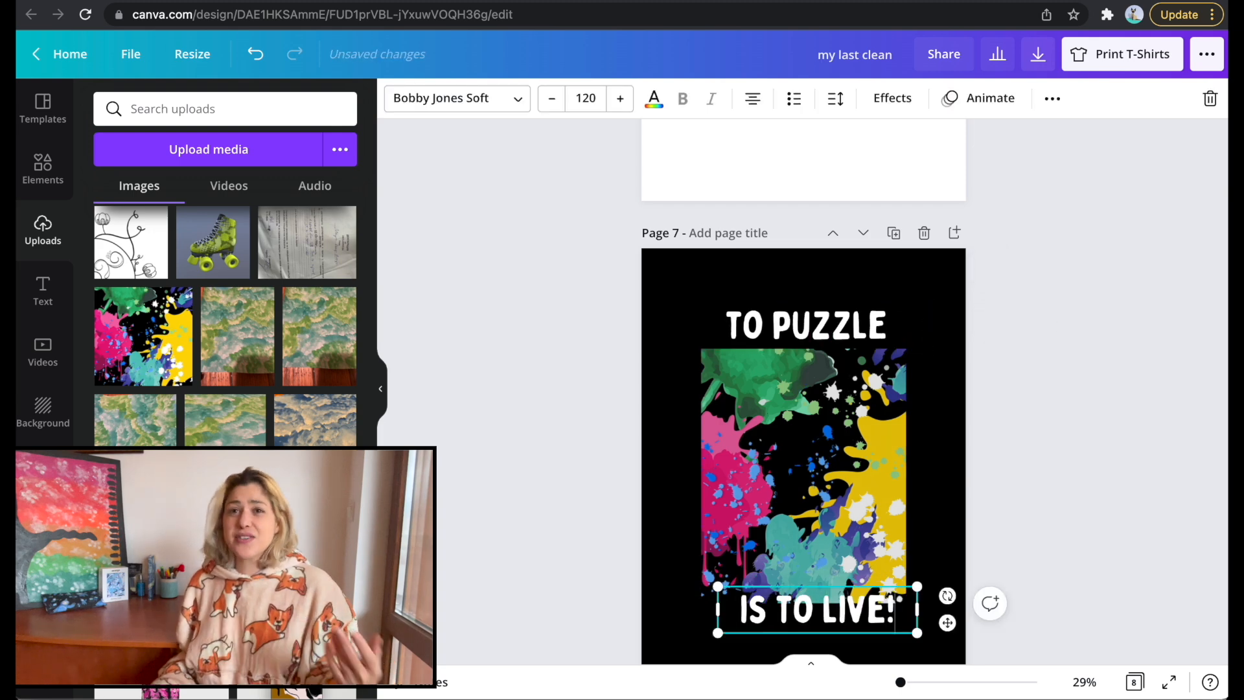
# - Replace the paint-splatter picture on page 7 with the blue jigsaw image, try rotating it and enlarge it
pyautogui.click(850, 455)
pyautogui.press('Delete')
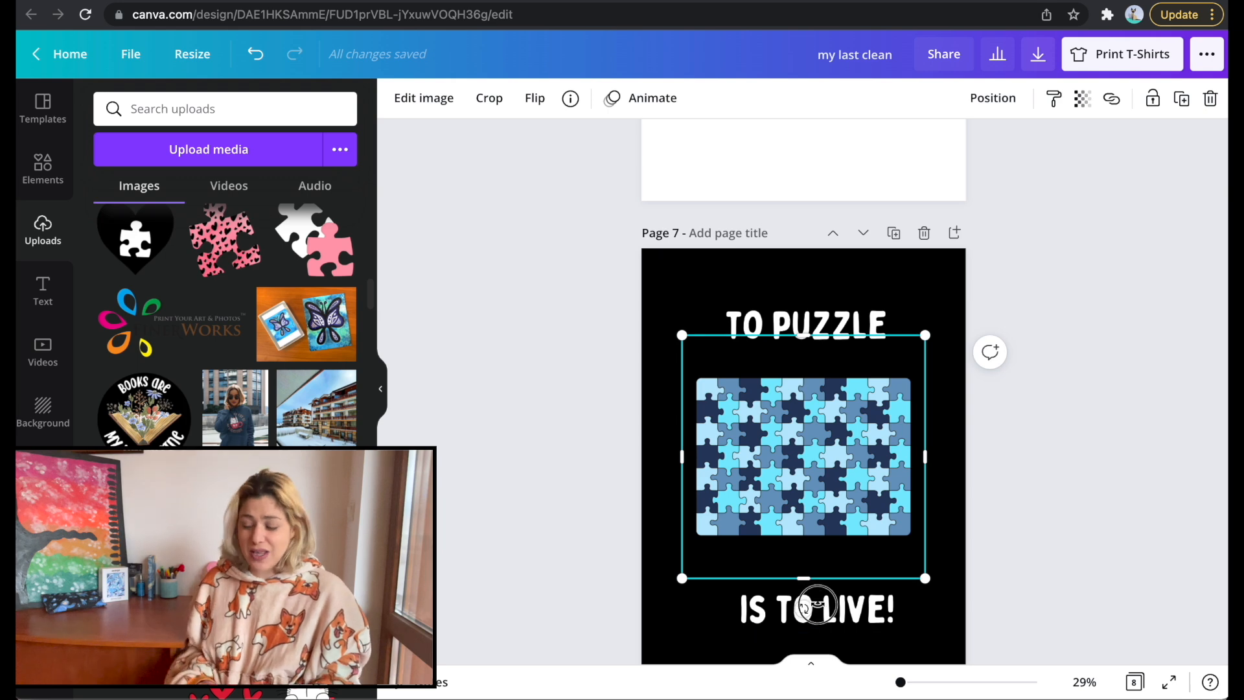
pyautogui.moveTo(817, 604); pyautogui.dragTo(906, 464)
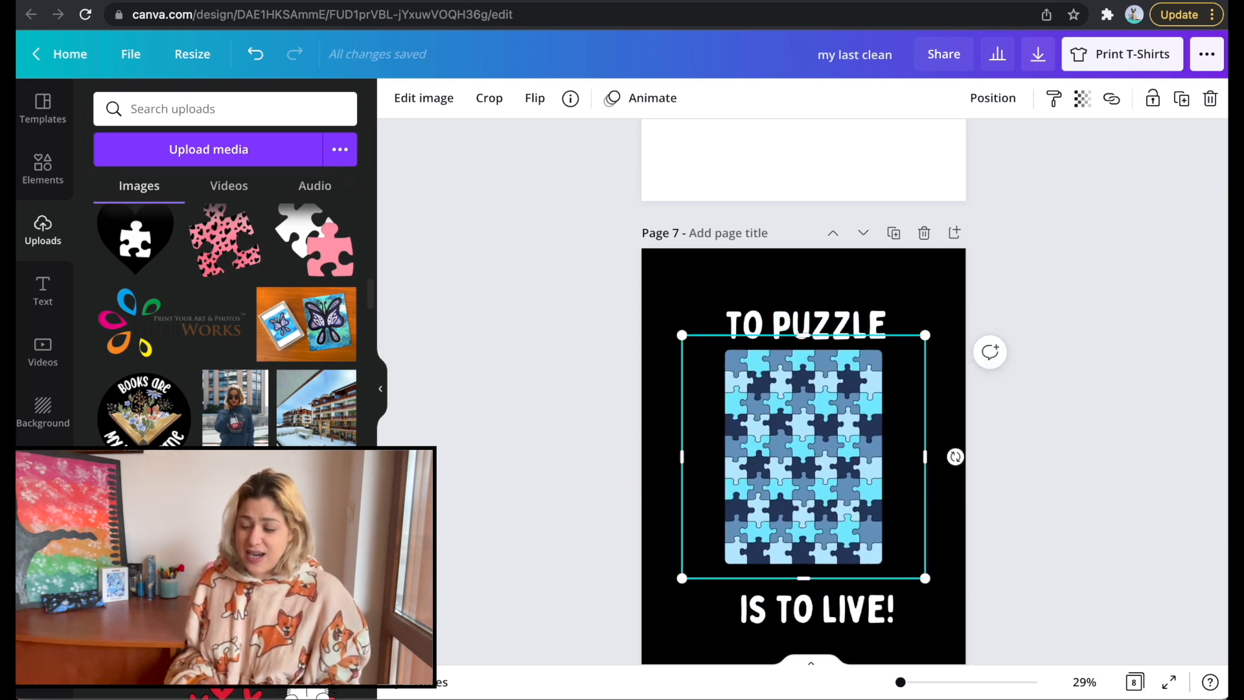
pyautogui.moveTo(927, 334); pyautogui.dragTo(991, 286)
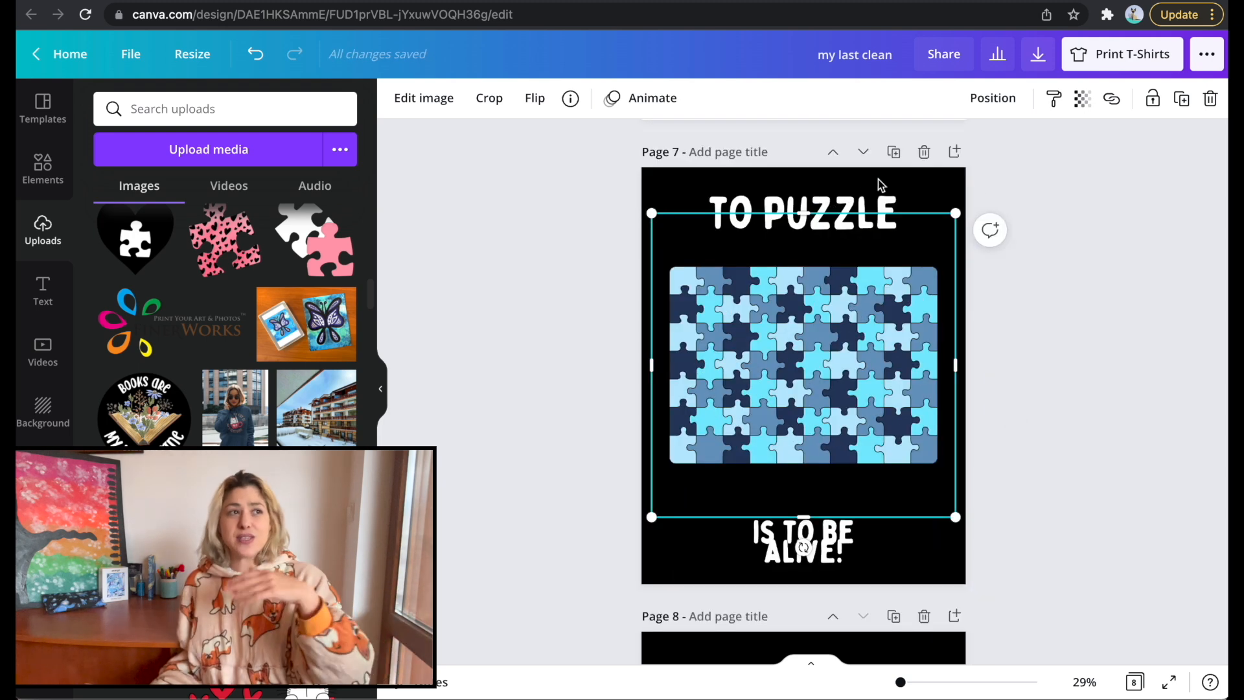
# - Enlarge the "TO PUZZLE" heading to nearly the page's full width and place it above the picture area
pyautogui.click(998, 209)
pyautogui.moveTo(835, 208); pyautogui.dragTo(796, 235)
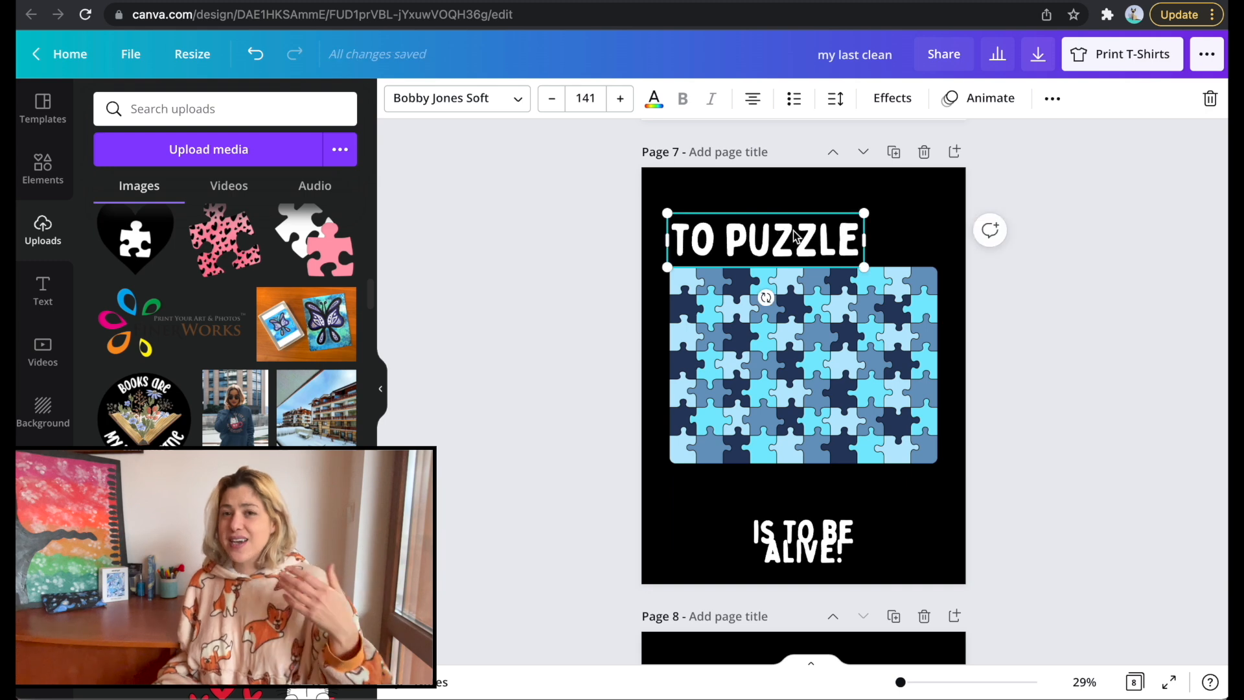
pyautogui.moveTo(864, 212); pyautogui.dragTo(925, 206)
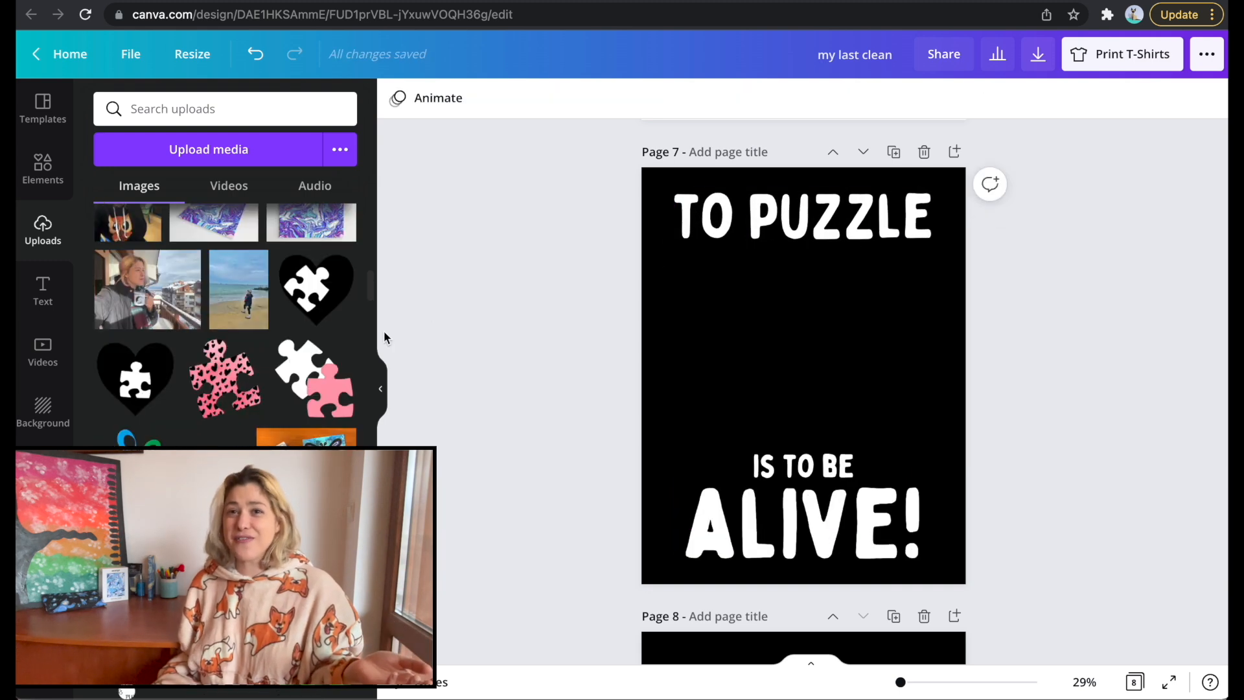
# - Place the uploaded white-and-pink puzzle pieces image between the text lines and centre it horizontally on the page
pyautogui.moveTo(312, 387); pyautogui.dragTo(822, 350)
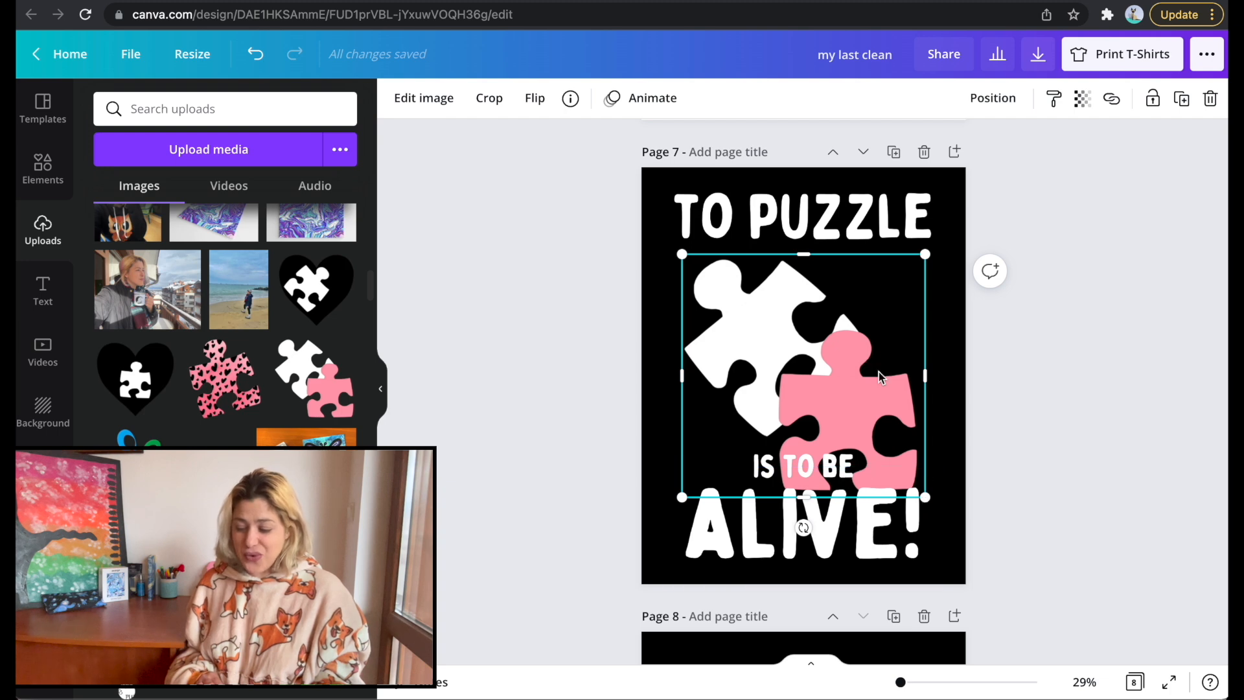
pyautogui.moveTo(880, 373); pyautogui.dragTo(879, 369)
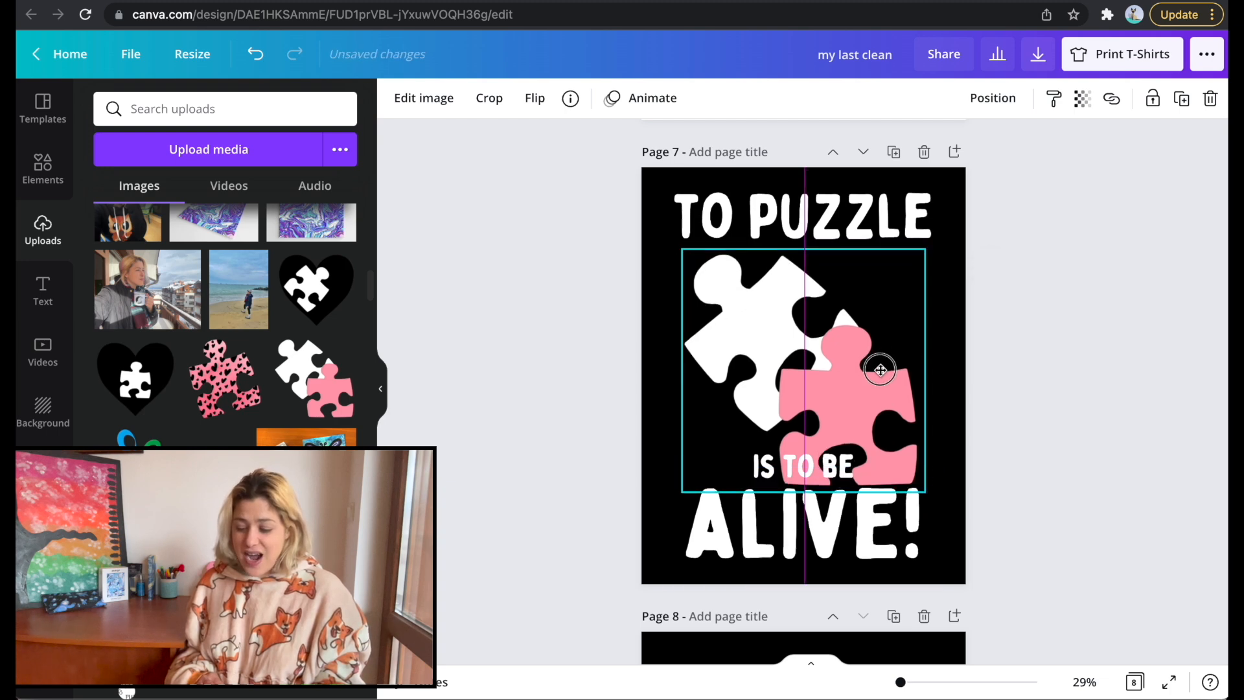
pyautogui.click(1062, 396)
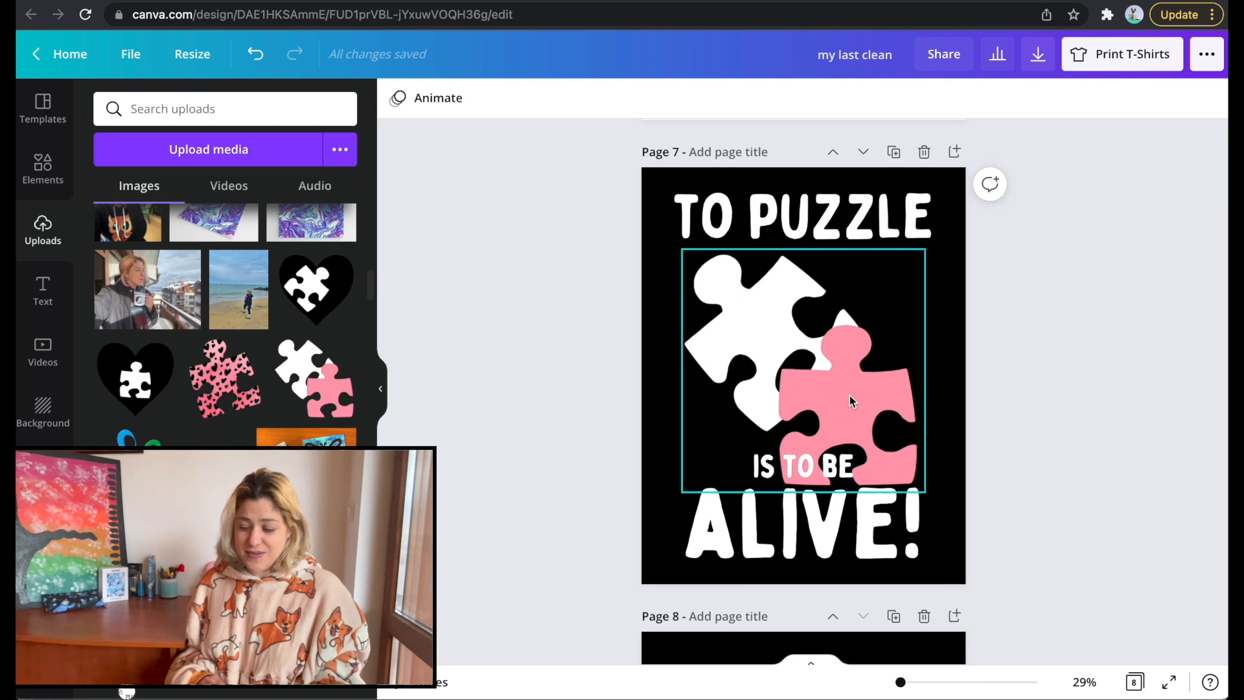
pyautogui.click(831, 381)
pyautogui.press('Delete')
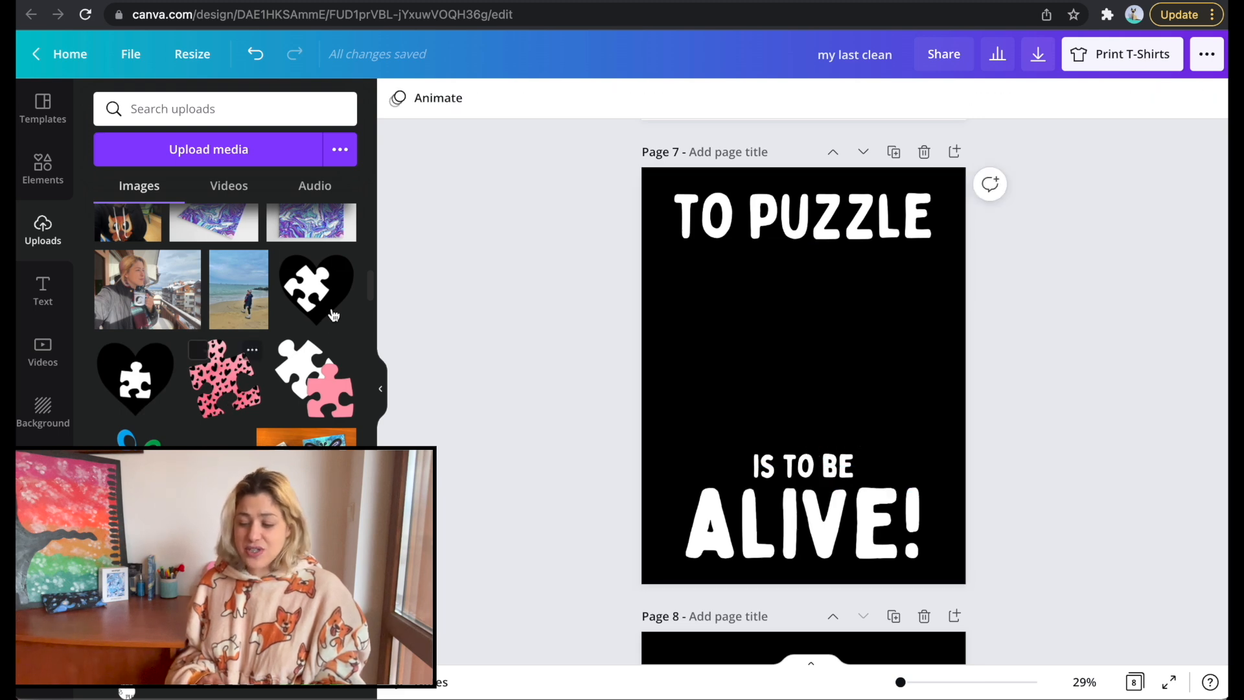
pyautogui.hotkey('ctrl', 'z')
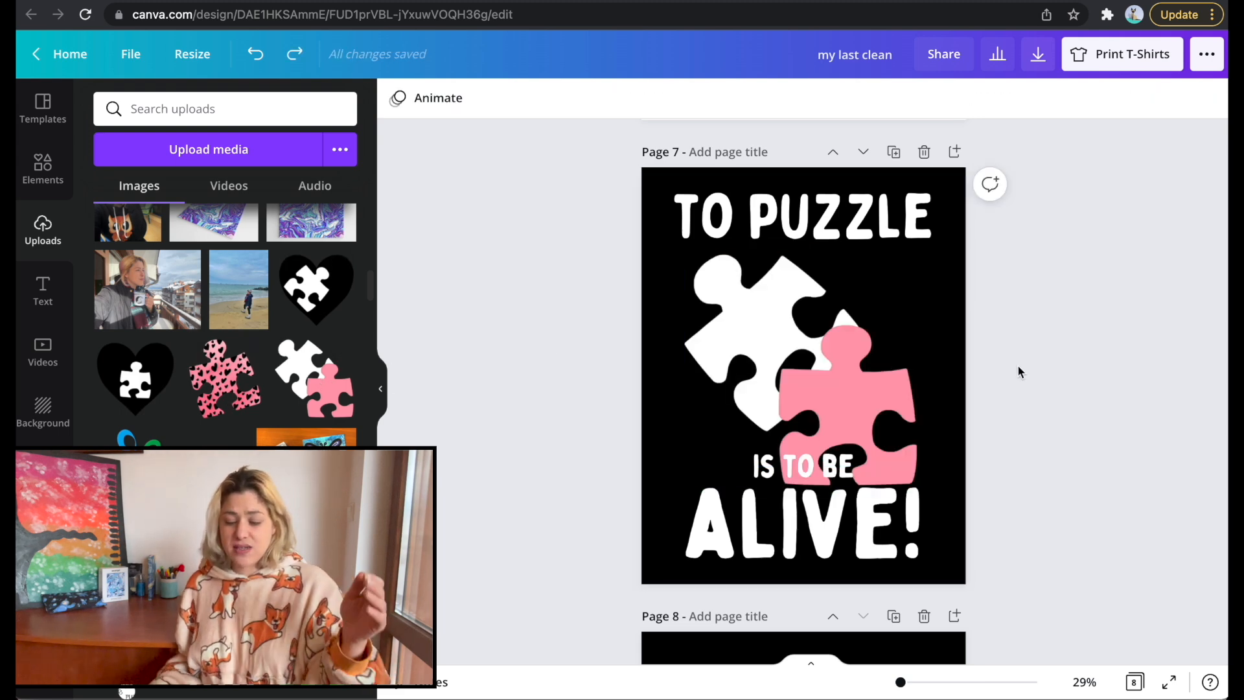
# - Recolour the puzzle pieces image with ColorMix, comparing the Marine, Arctic and other presets and applying Amethyst
pyautogui.click(868, 386)
pyautogui.click(424, 98)
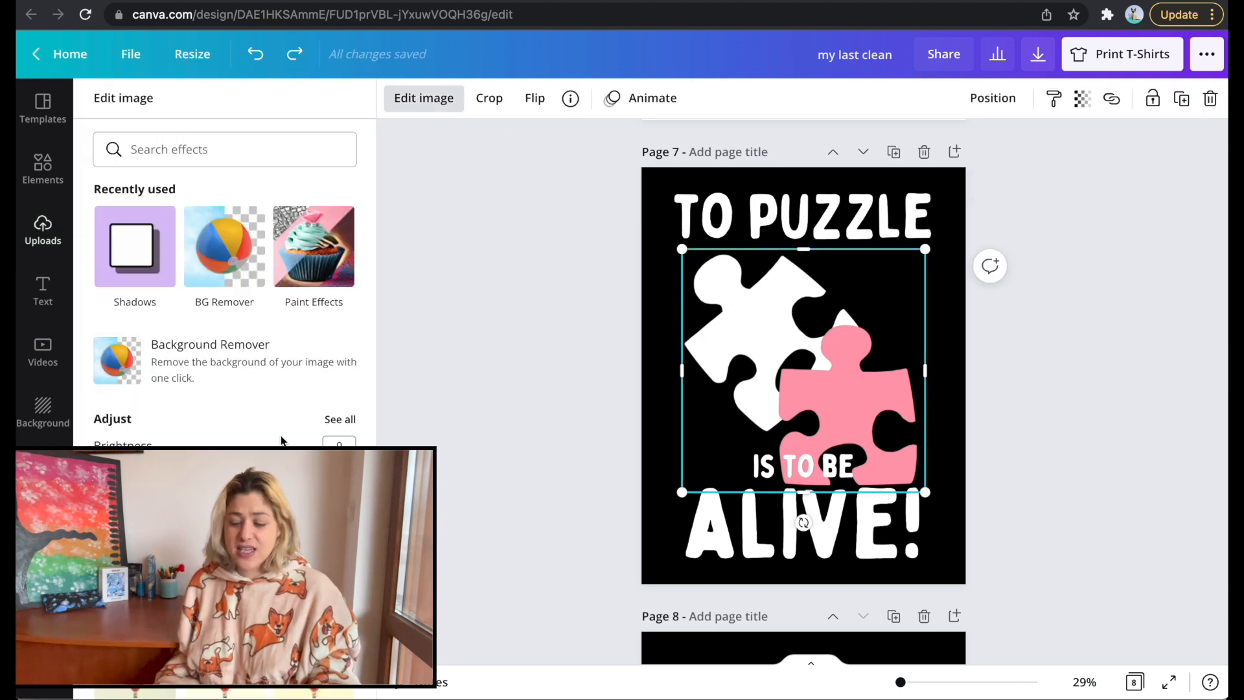
pyautogui.scroll(-10, 253, 328)
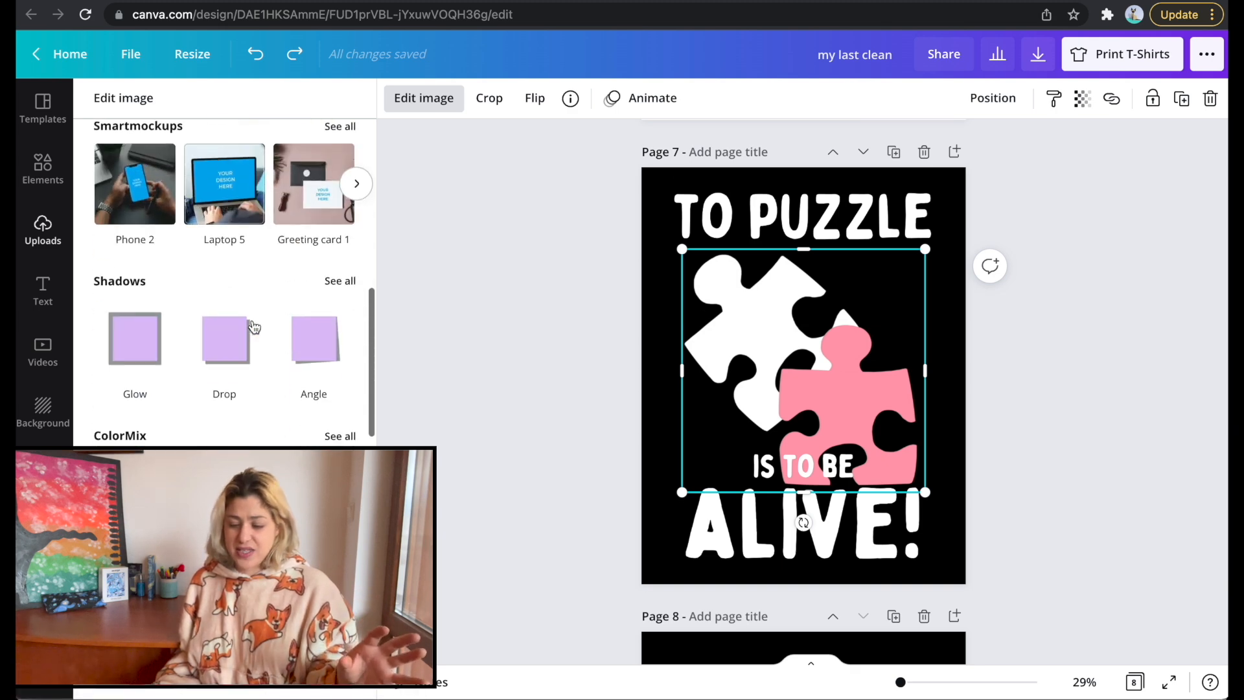
pyautogui.scroll(-3, 253, 328)
pyautogui.click(338, 271)
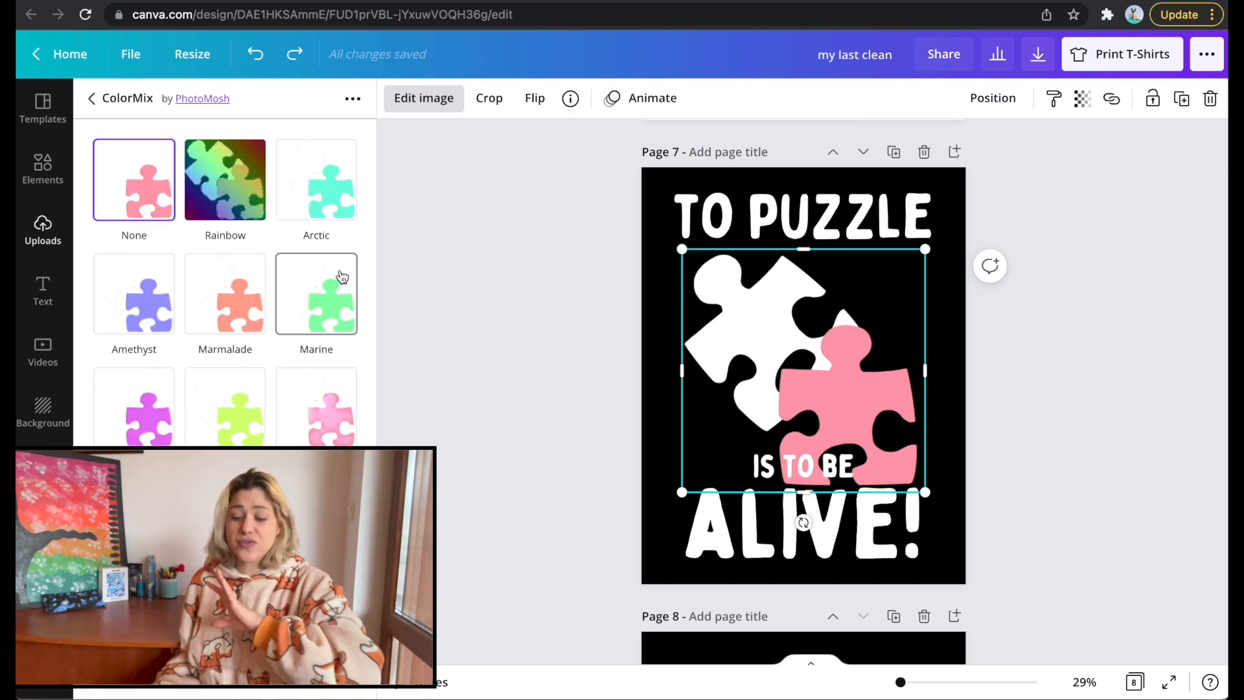
pyautogui.click(149, 304)
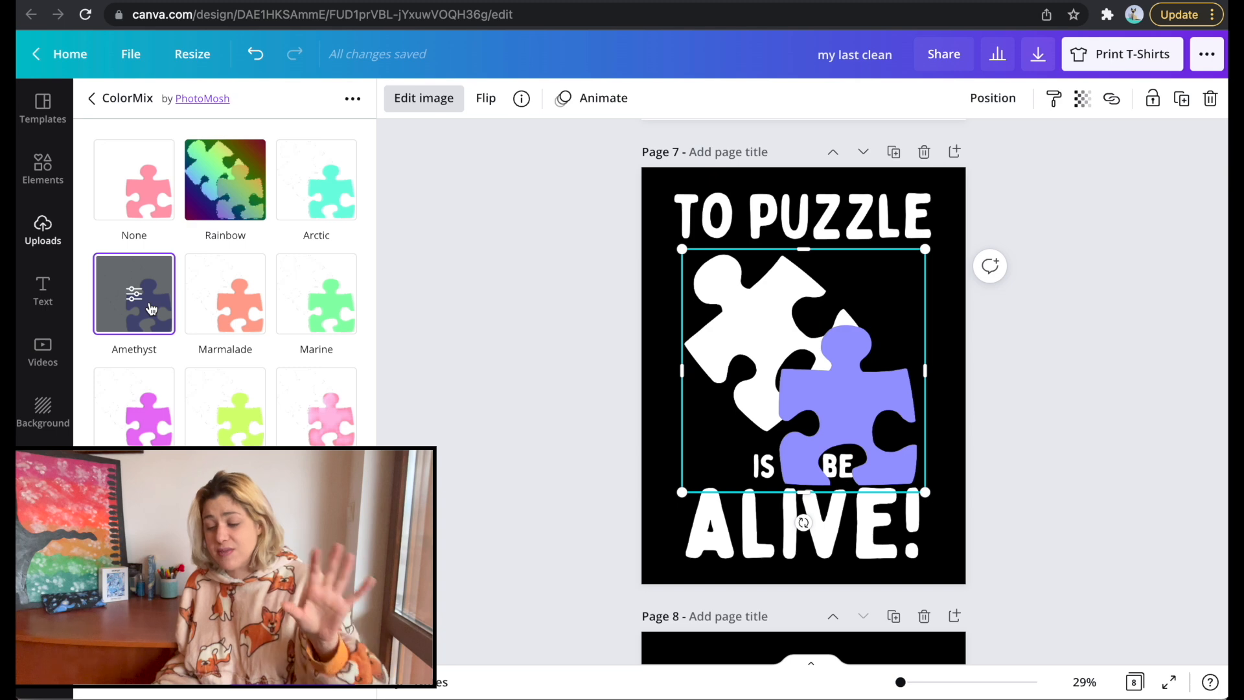
pyautogui.click(110, 422)
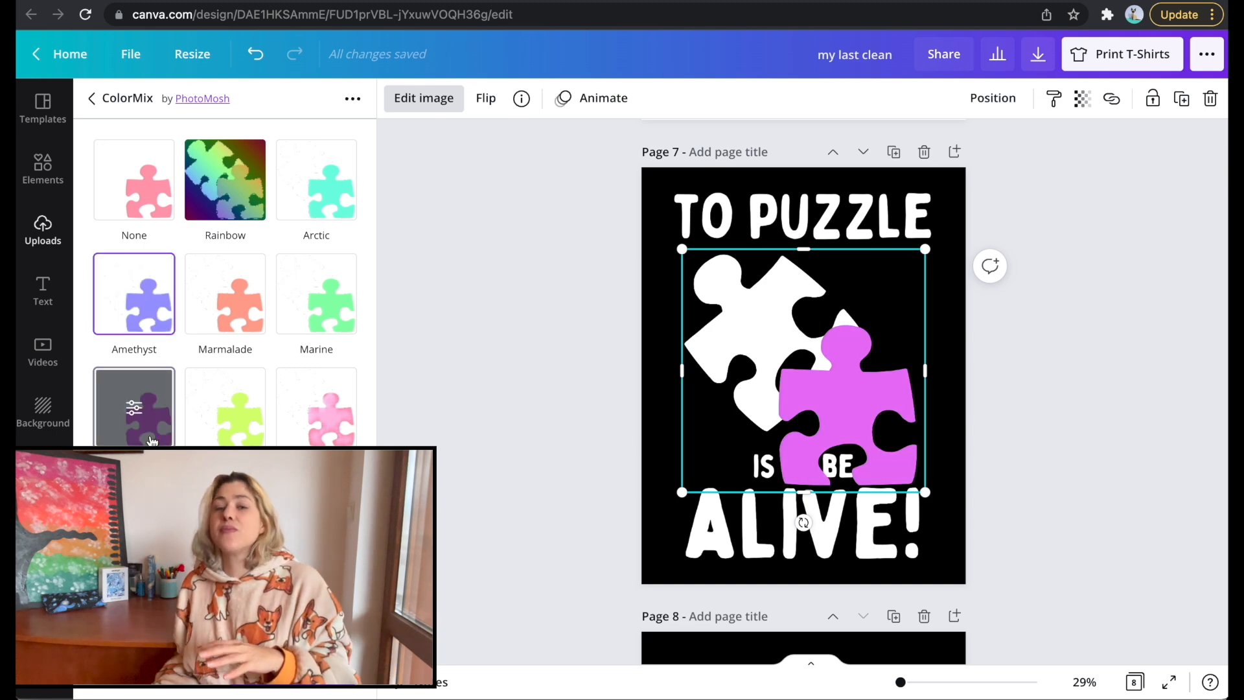
pyautogui.click(336, 323)
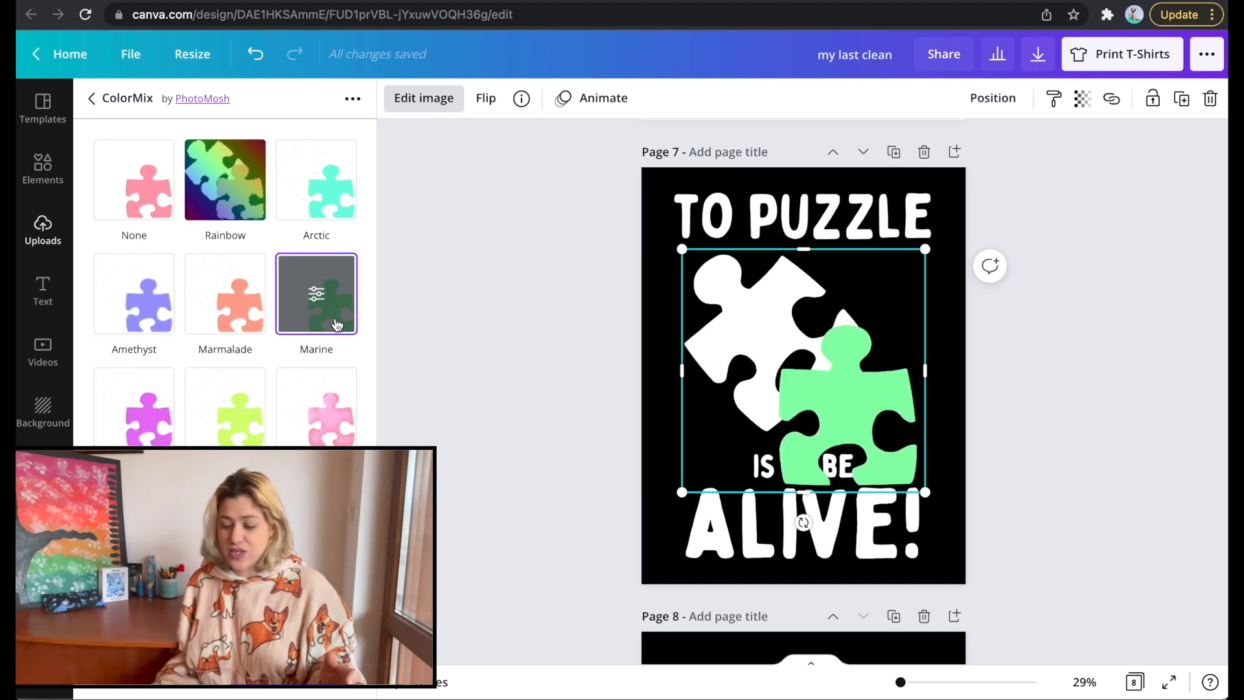
pyautogui.click(329, 208)
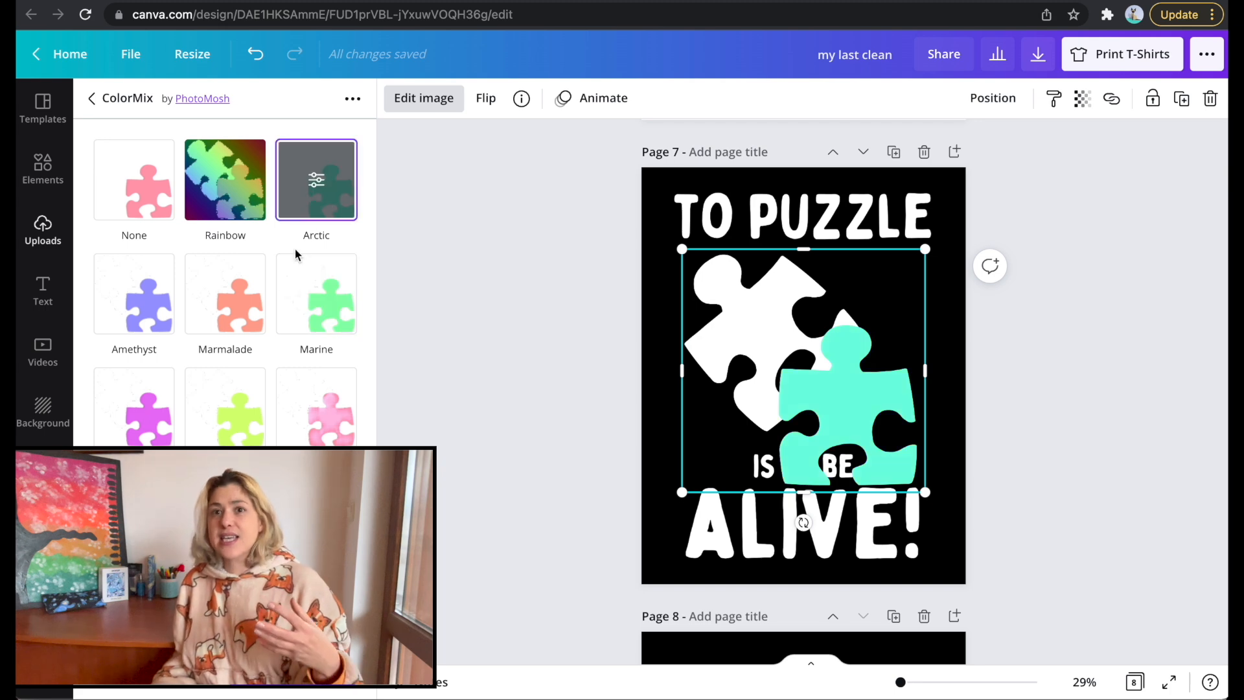
pyautogui.click(159, 321)
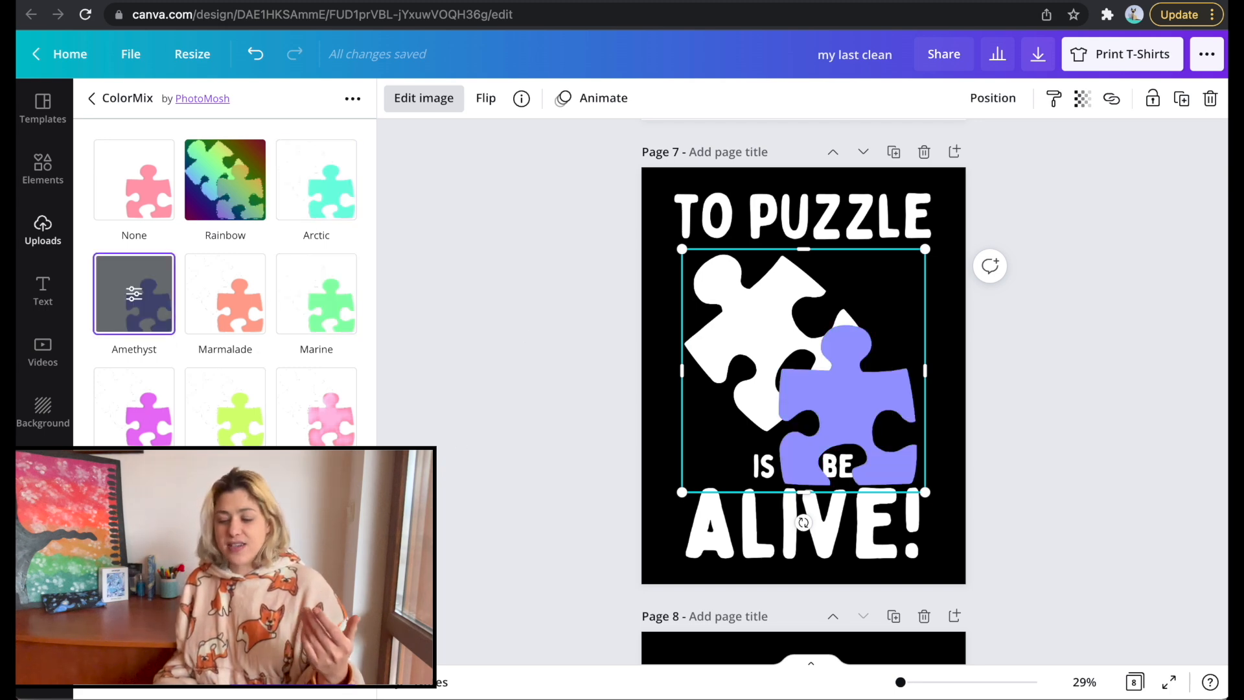
pyautogui.click(91, 98)
pyautogui.click(538, 454)
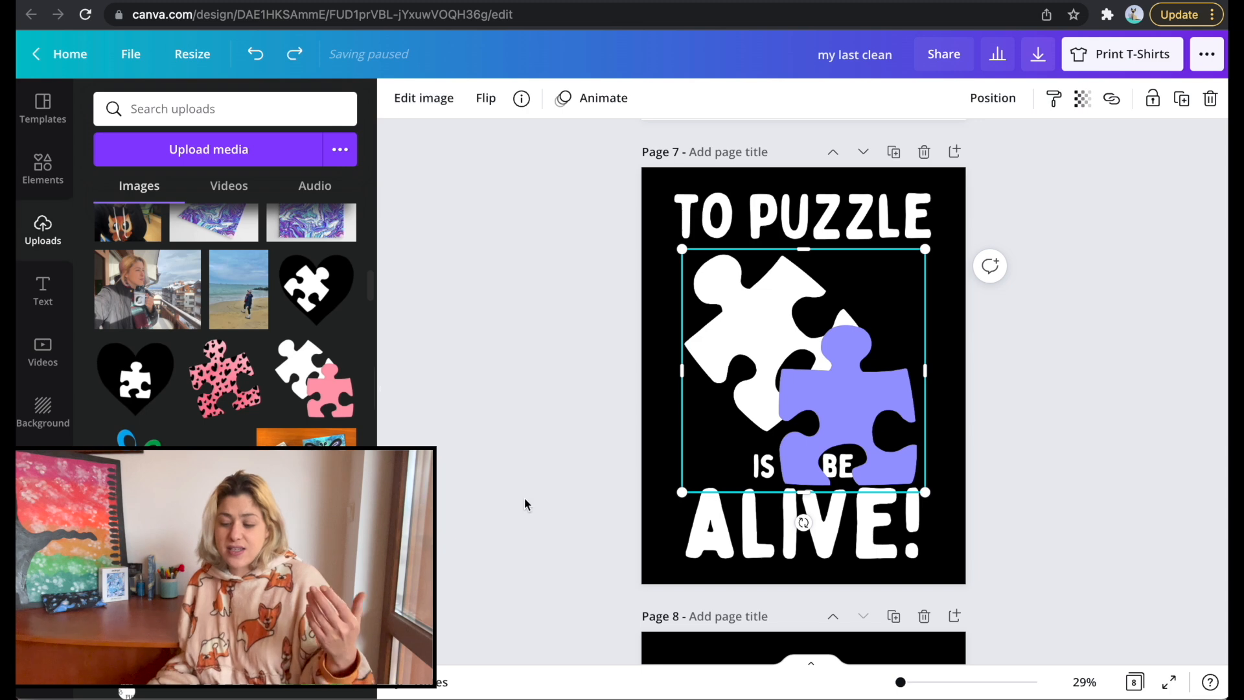
# - Send the puzzle pieces image behind the "IS TO BE" text
pyautogui.click(551, 492)
pyautogui.click(775, 516)
pyautogui.click(777, 389)
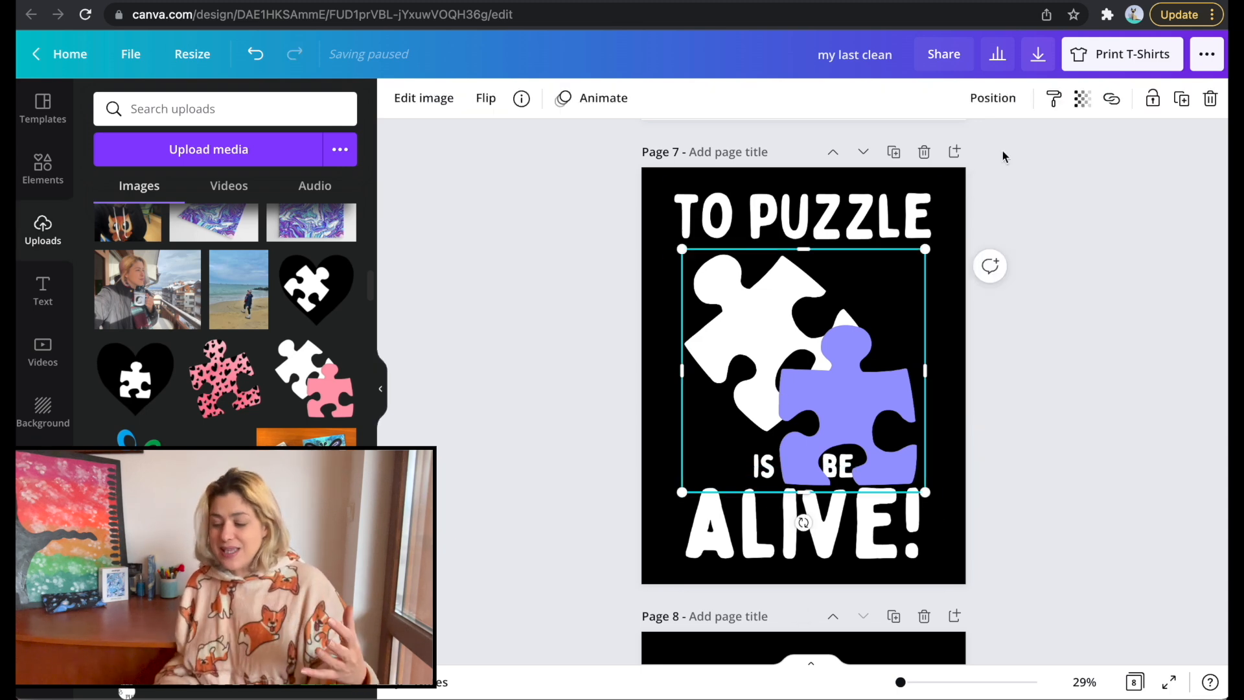
pyautogui.click(993, 99)
pyautogui.click(1031, 334)
pyautogui.scroll(-2, 1031, 334)
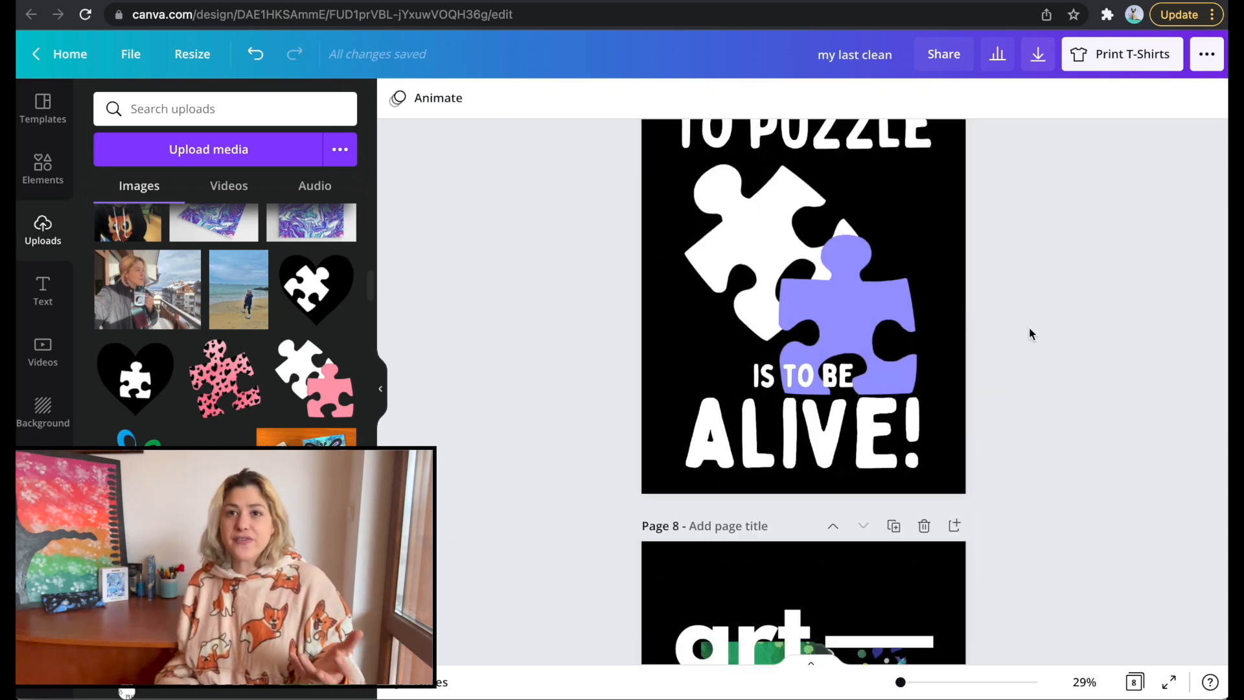
# - Shrink the "IS TO BE" text and move it left of the purple puzzle piece, just above "ALIVE!"
pyautogui.click(821, 367)
pyautogui.moveTo(821, 367); pyautogui.dragTo(782, 368)
pyautogui.click(1077, 347)
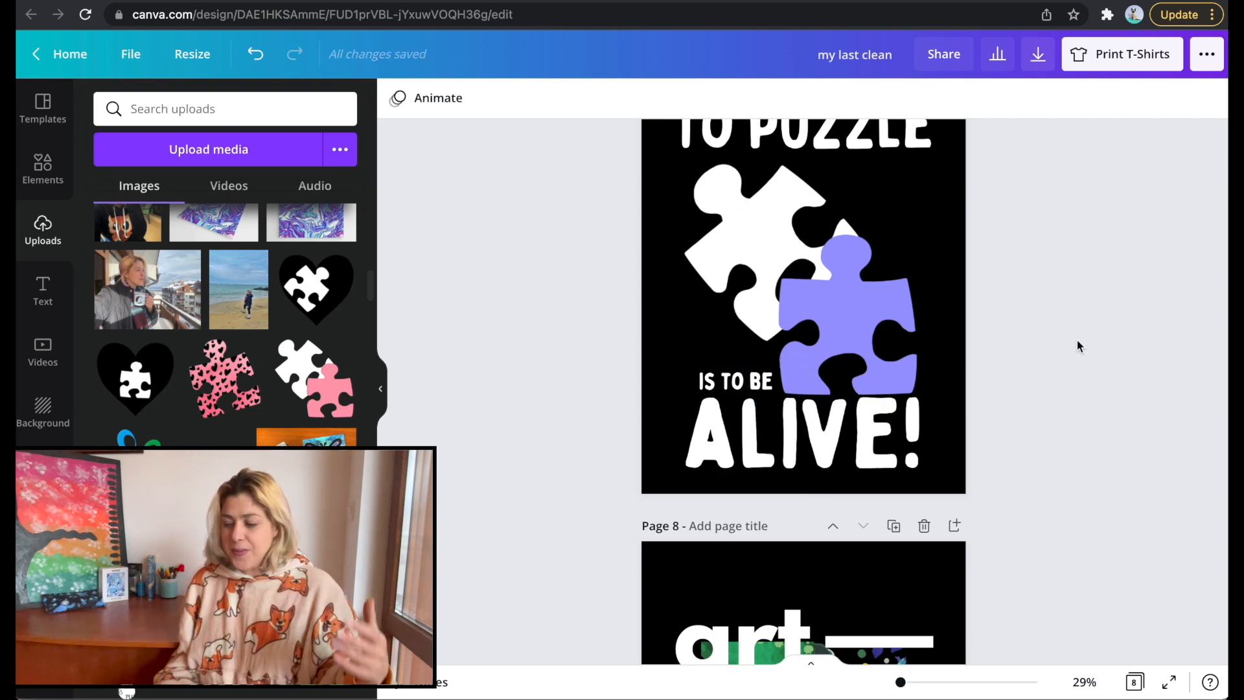
pyautogui.scroll(2, 1077, 346)
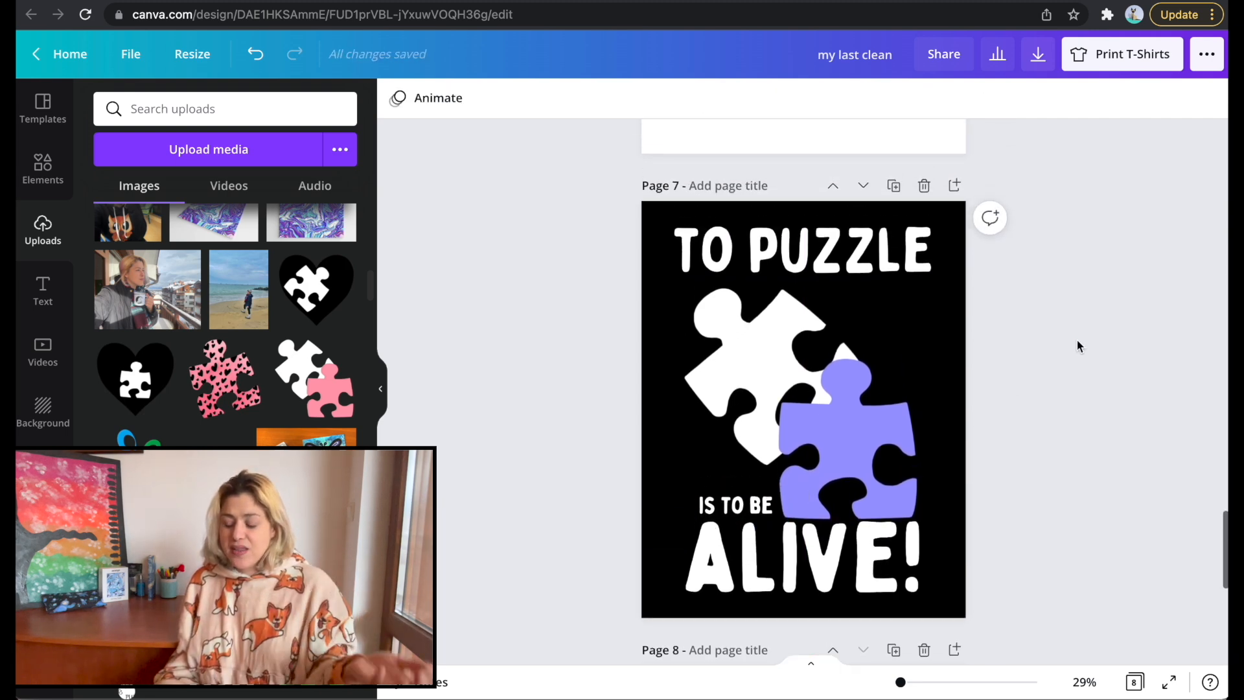
# - Delete the "TO PUZZLE" page and the "art is life" page from the design
pyautogui.click(956, 228)
pyautogui.press('Delete')
pyautogui.scroll(15, 1028, 421)
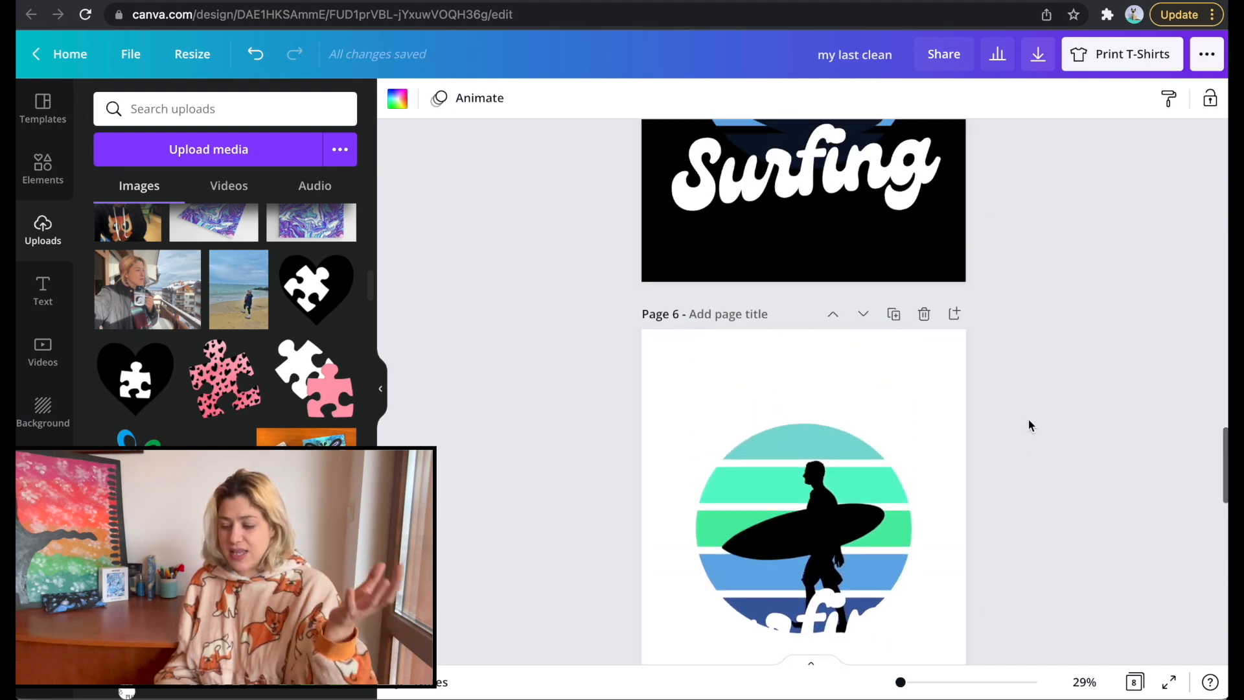
pyautogui.scroll(-9, 1028, 425)
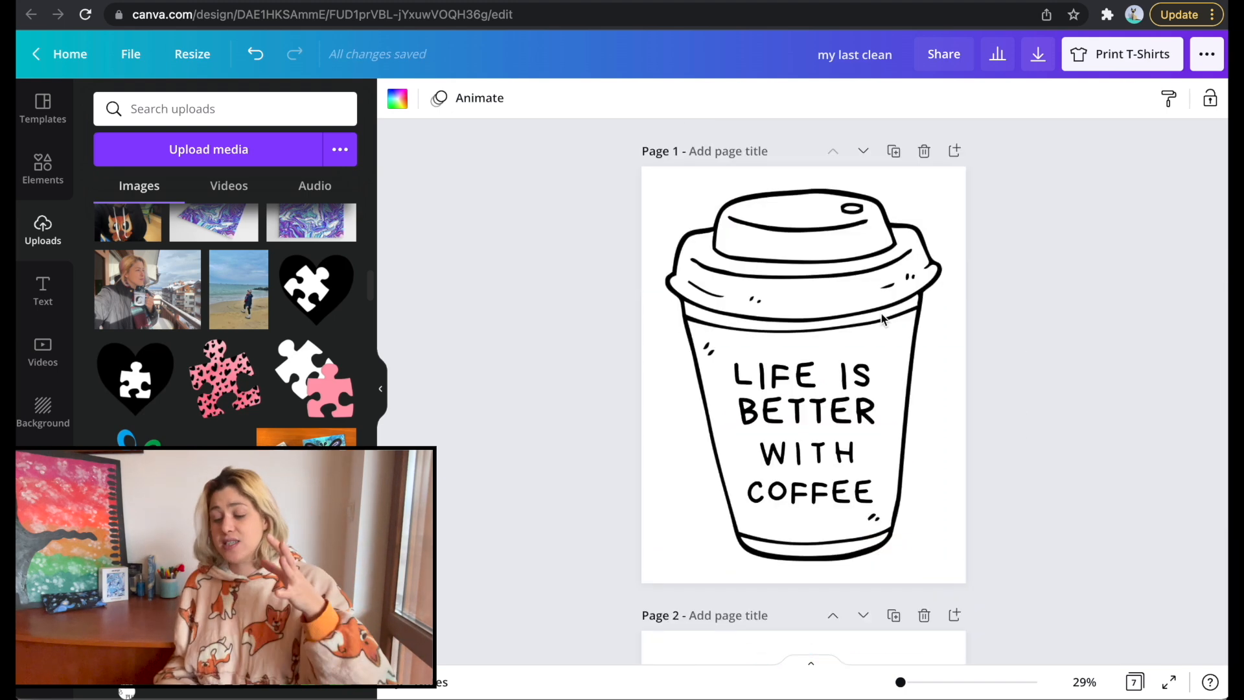
pyautogui.scroll(-20, 849, 295)
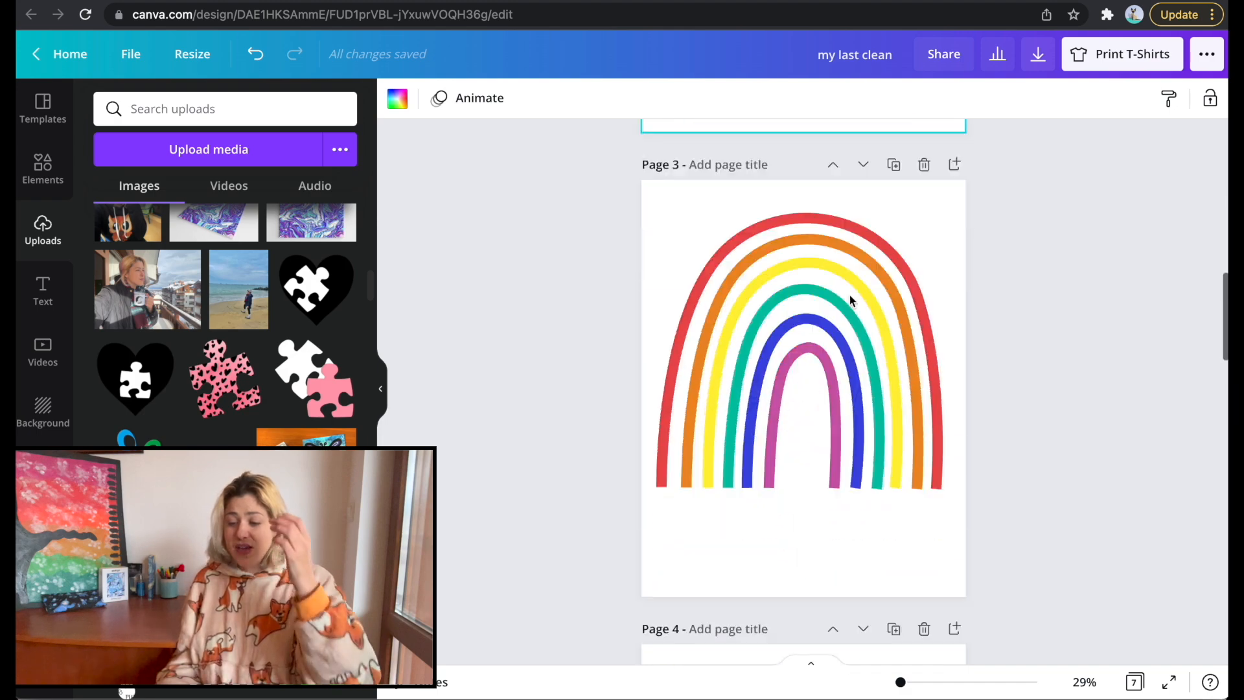
pyautogui.scroll(-8, 849, 294)
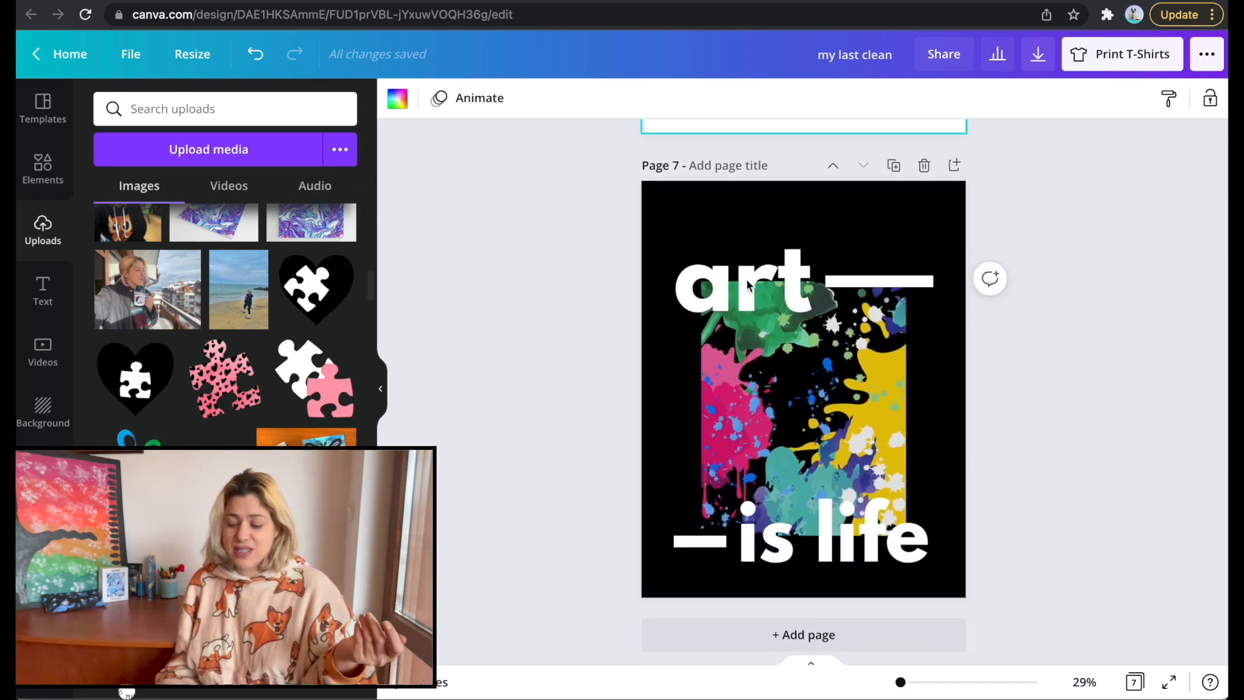
pyautogui.click(924, 163)
# - Download all pages as PNG with a transparent background at size 2.5 (3889 × 5000 px)
pyautogui.click(1038, 54)
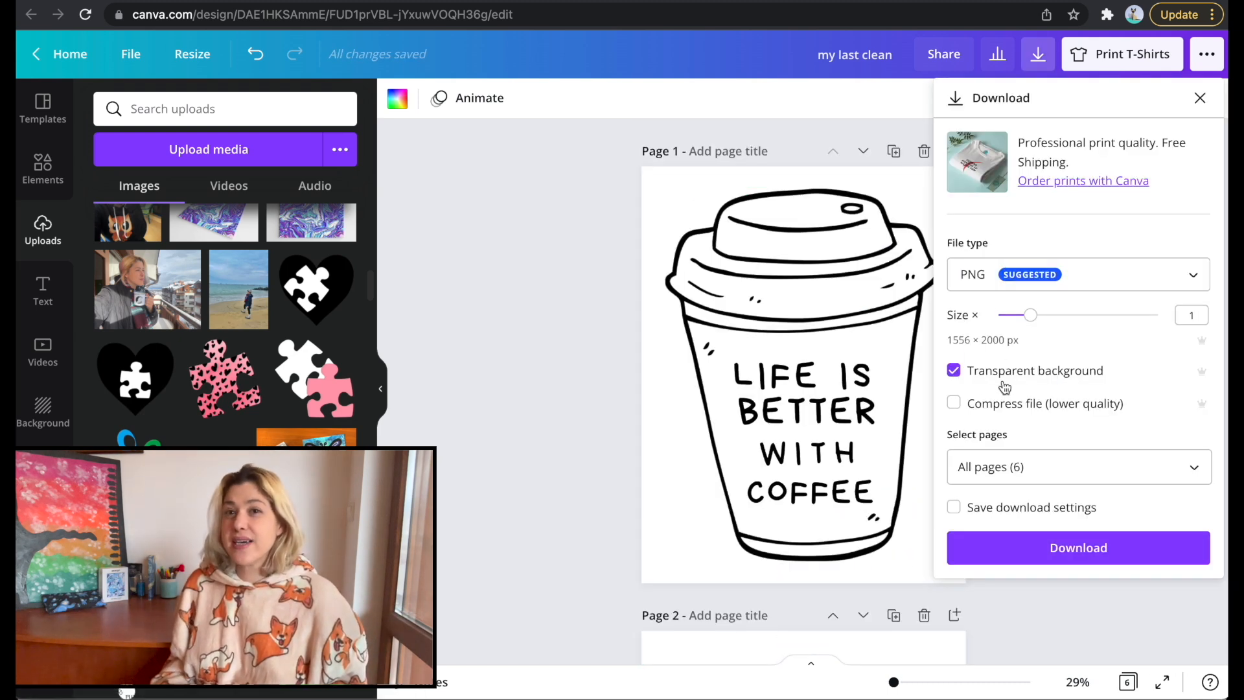
pyautogui.moveTo(1032, 318); pyautogui.dragTo(1096, 319)
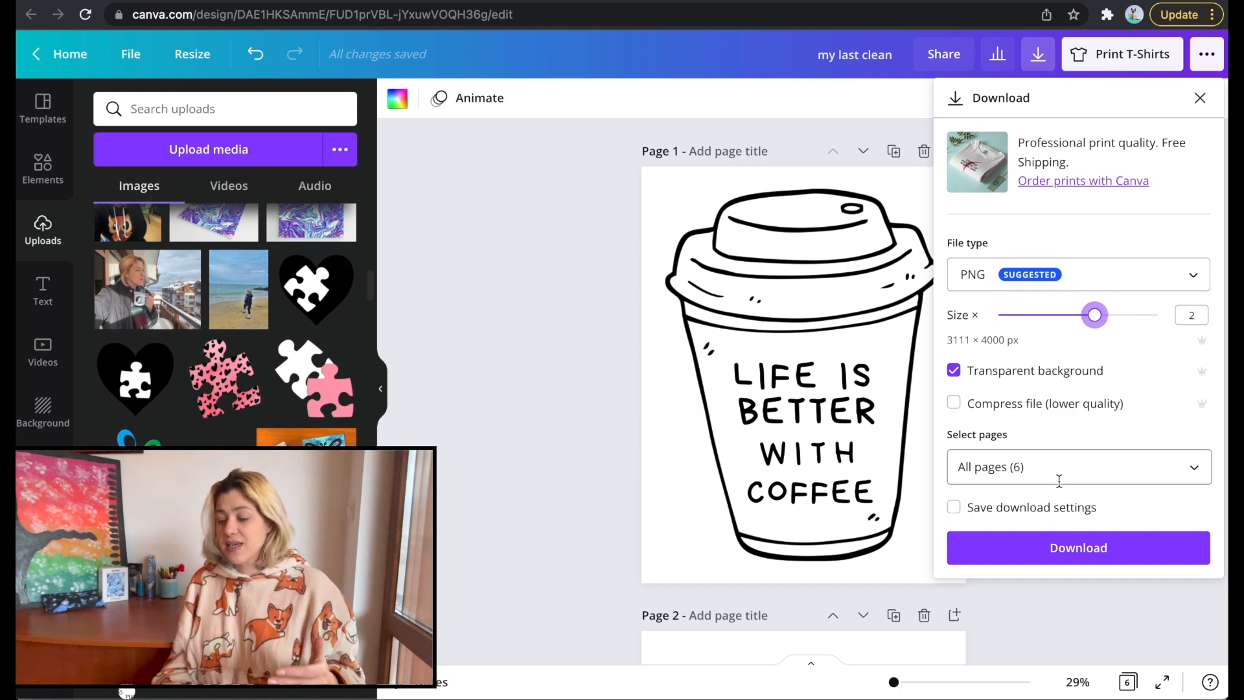
pyautogui.moveTo(1104, 314); pyautogui.dragTo(1137, 317)
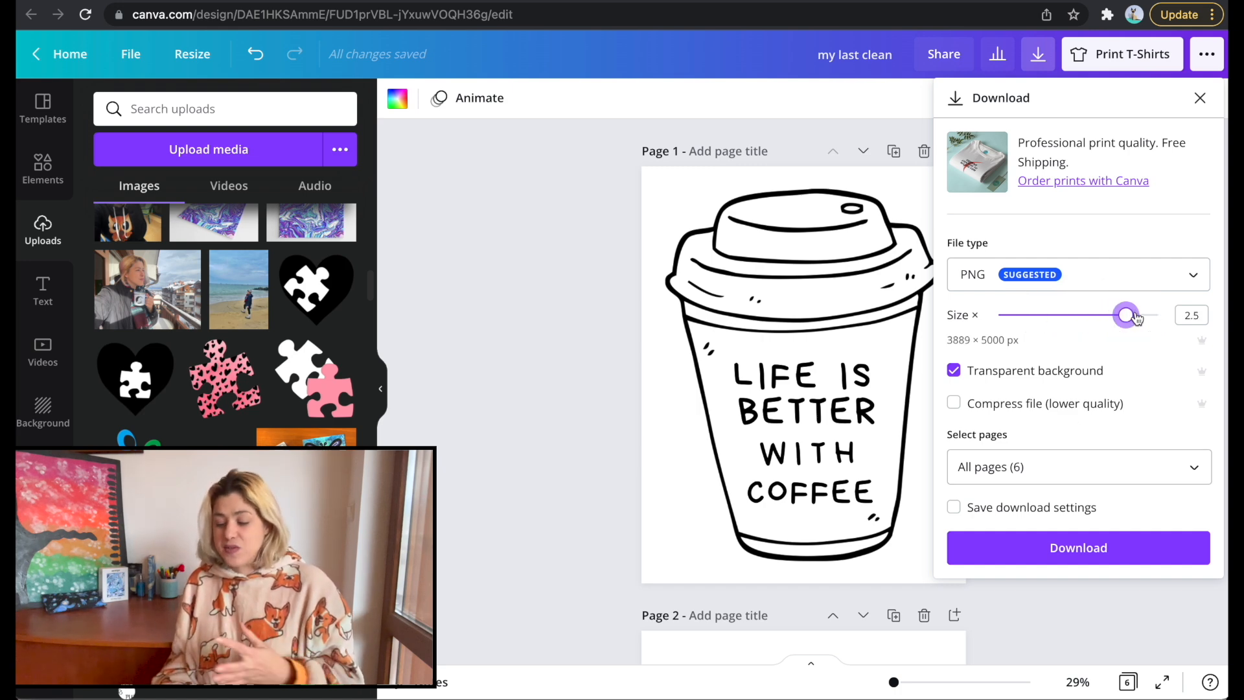
pyautogui.click(1040, 550)
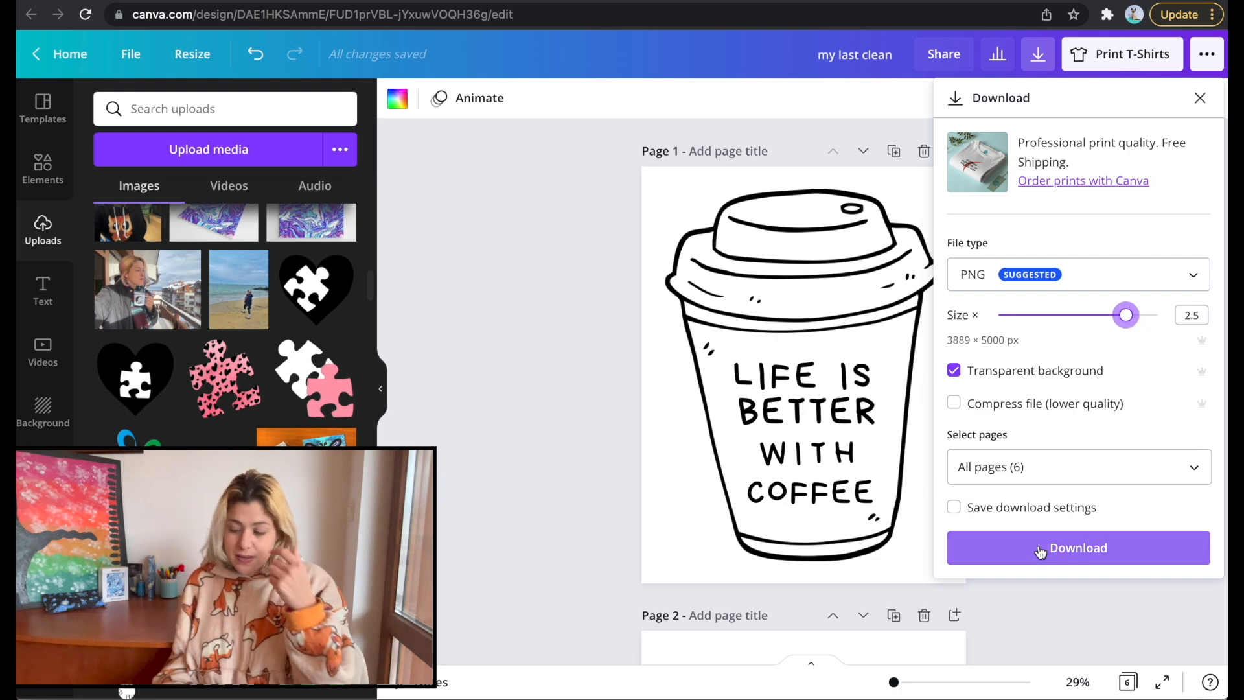
pyautogui.click(1040, 550)
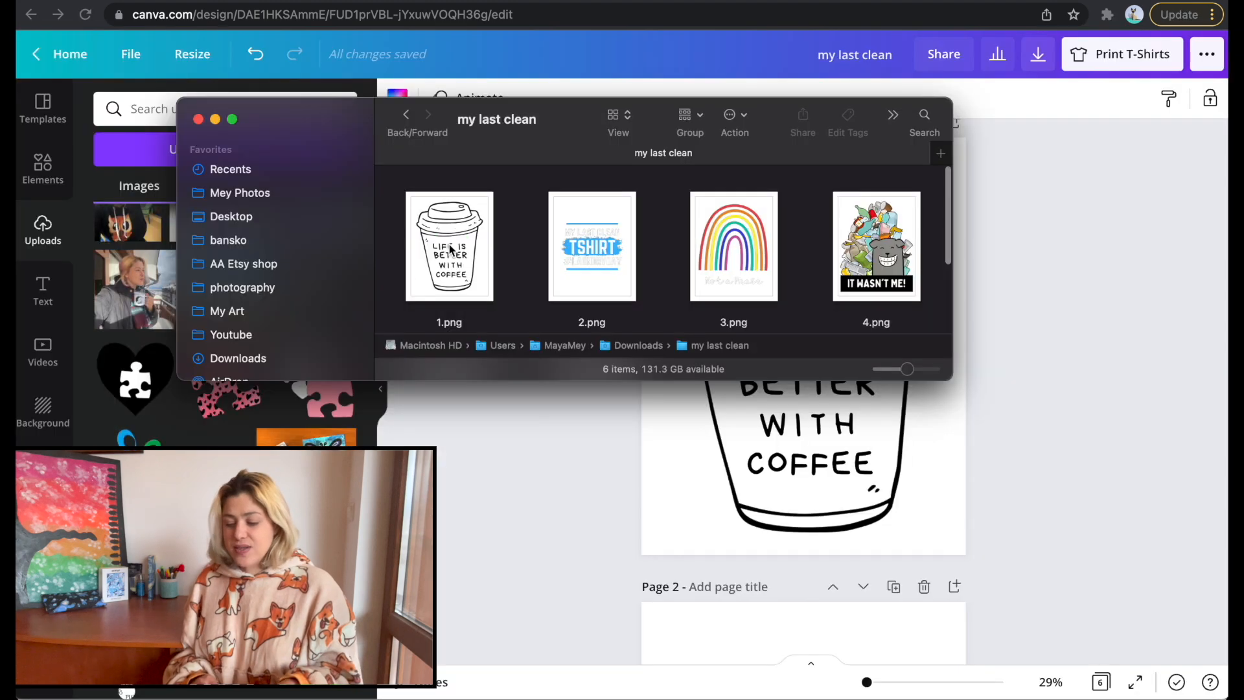
# - Open the downloaded 1.png in CLIP STUDIO PAINT and add a new layer beneath the coffee cup artwork
pyautogui.rightClick(452, 250)
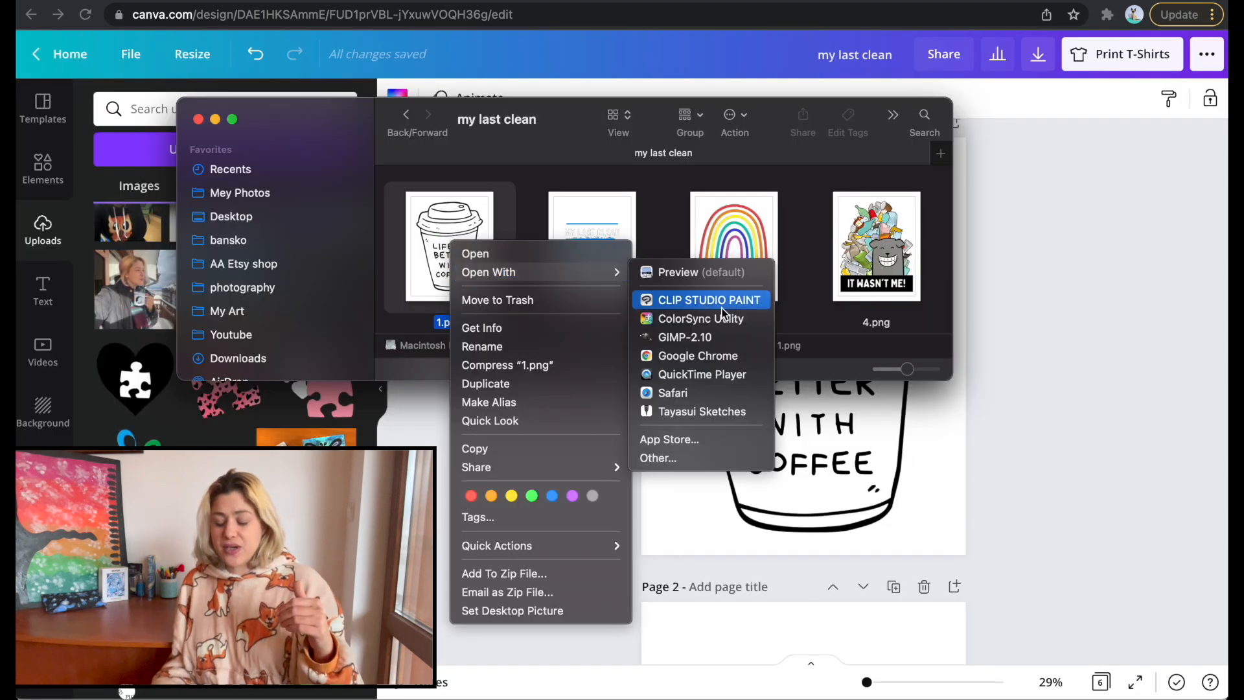
pyautogui.click(723, 302)
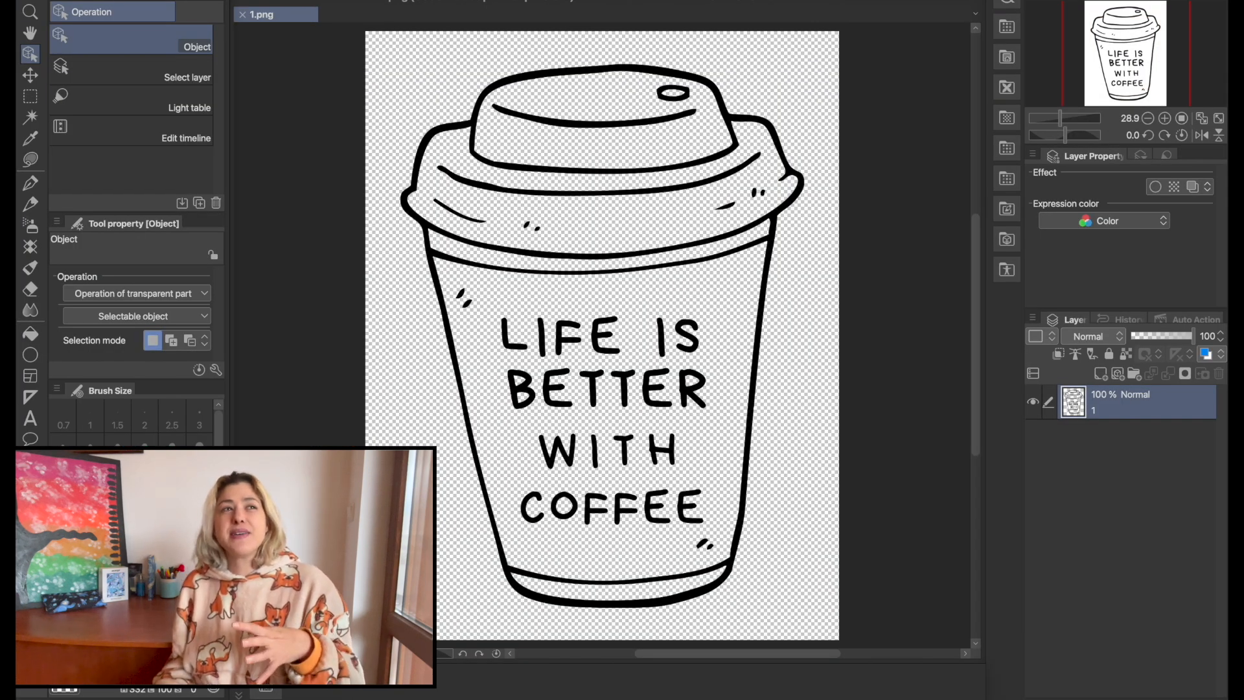
pyautogui.press('super+shift+n')
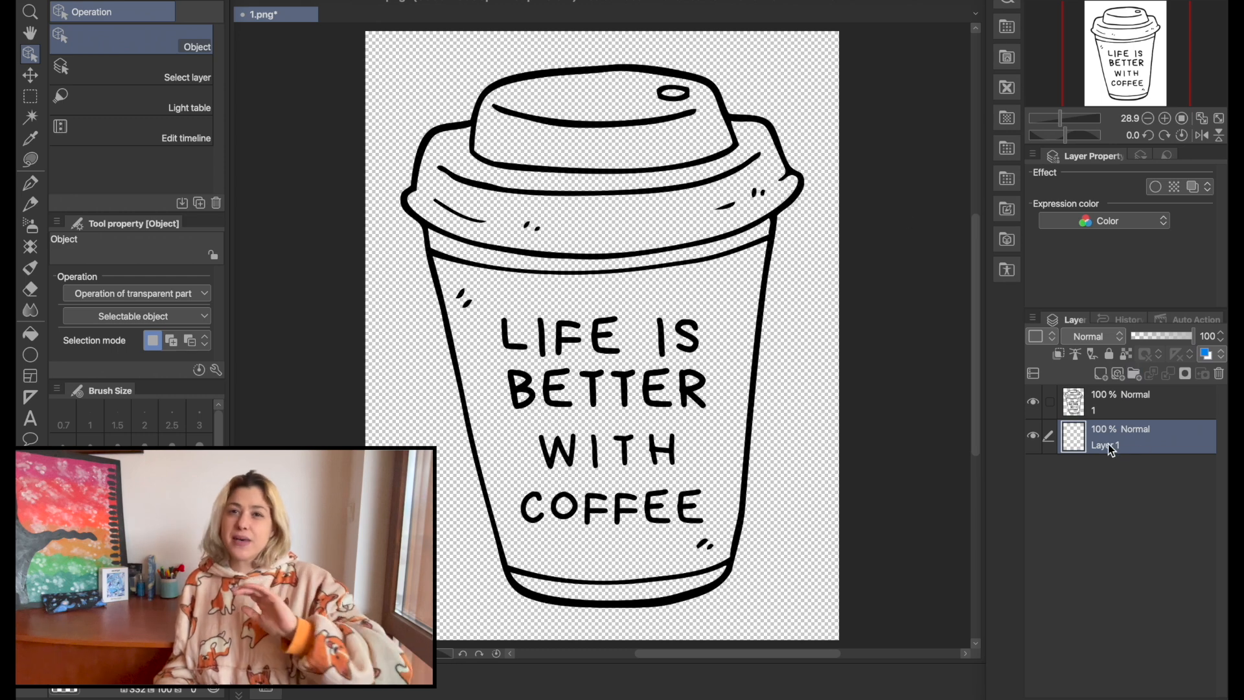
# - Duplicate the empty layer twice and fill the bottommost layer with solid magenta pink
pyautogui.press('super+d')
pyautogui.press('super+d')
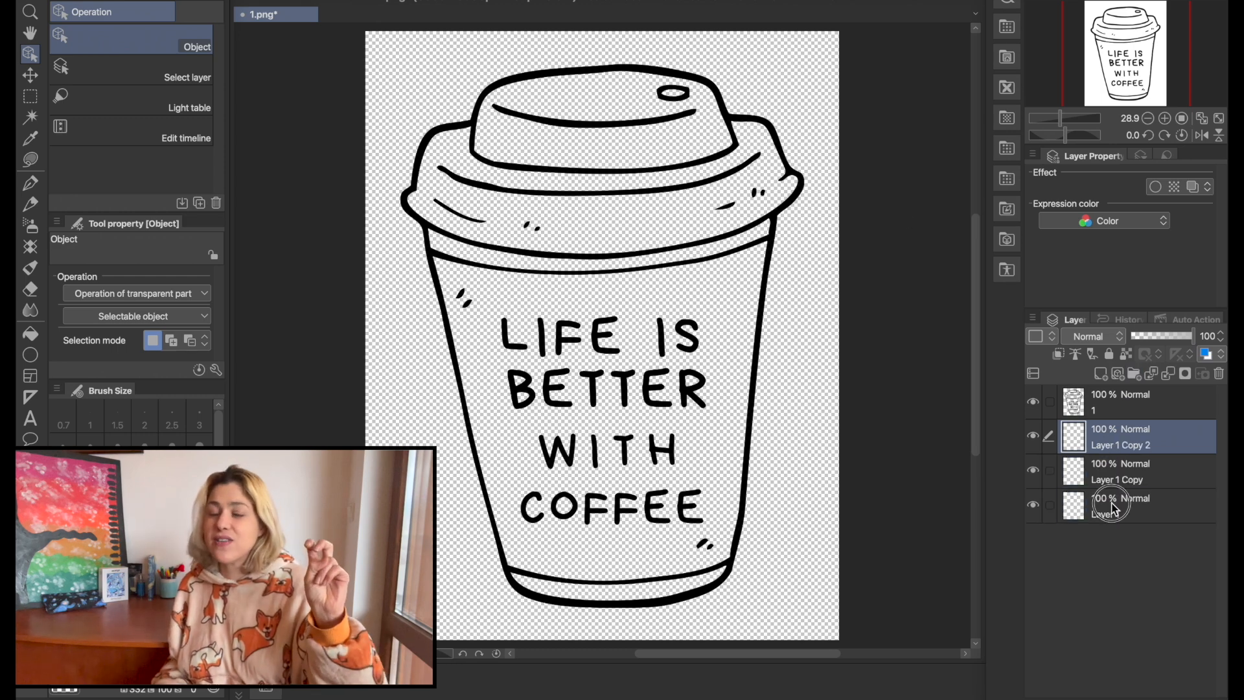
pyautogui.click(1109, 505)
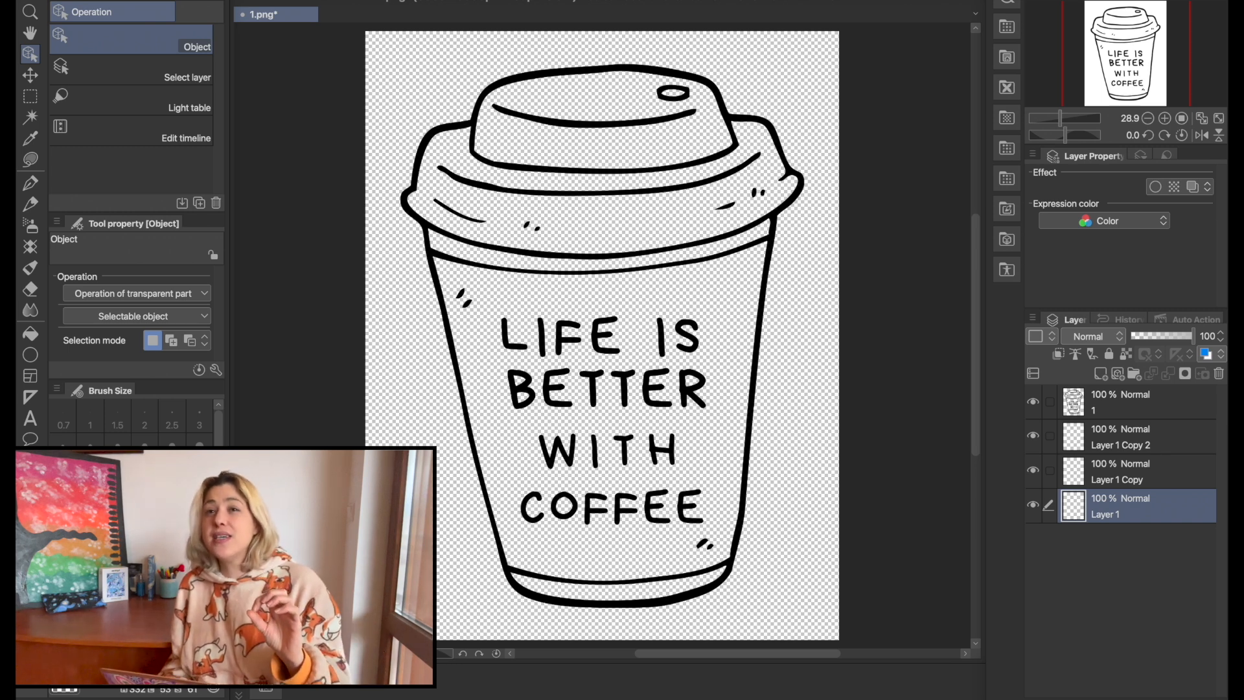
pyautogui.press('g')
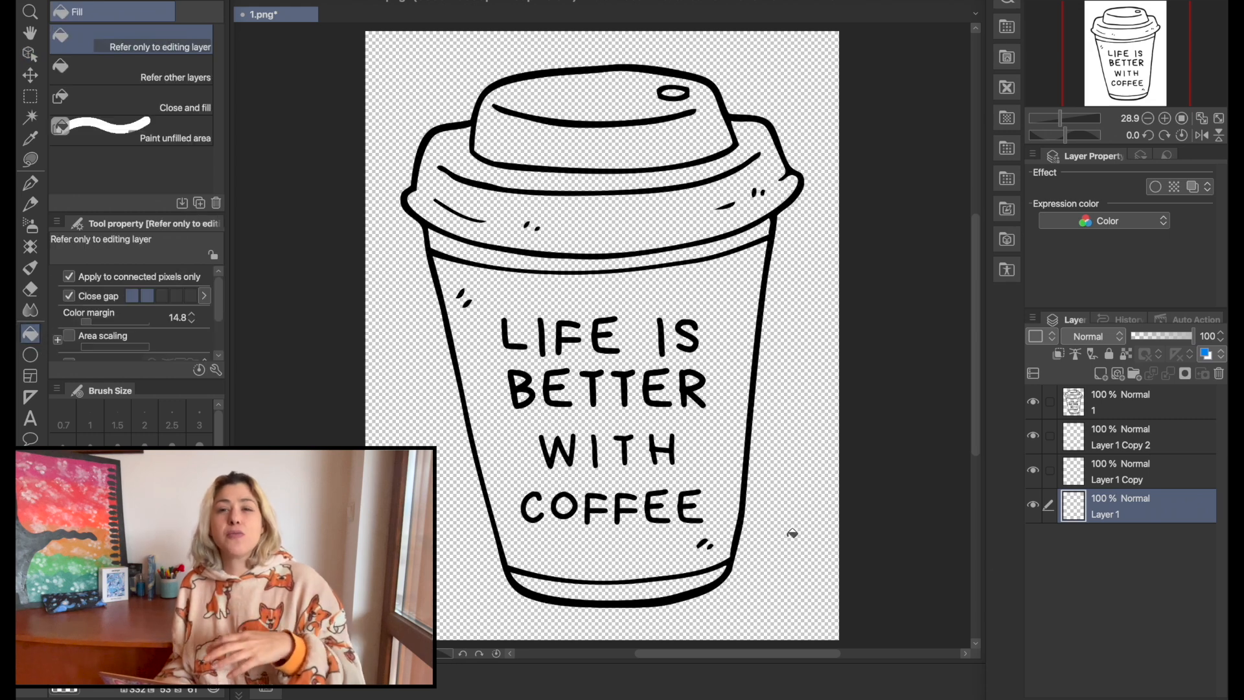
pyautogui.click(792, 532)
# - Paint a rough-edged white patch behind the "LIFE IS BETTER WITH COFFEE" text on the layer just below the artwork
pyautogui.click(1084, 436)
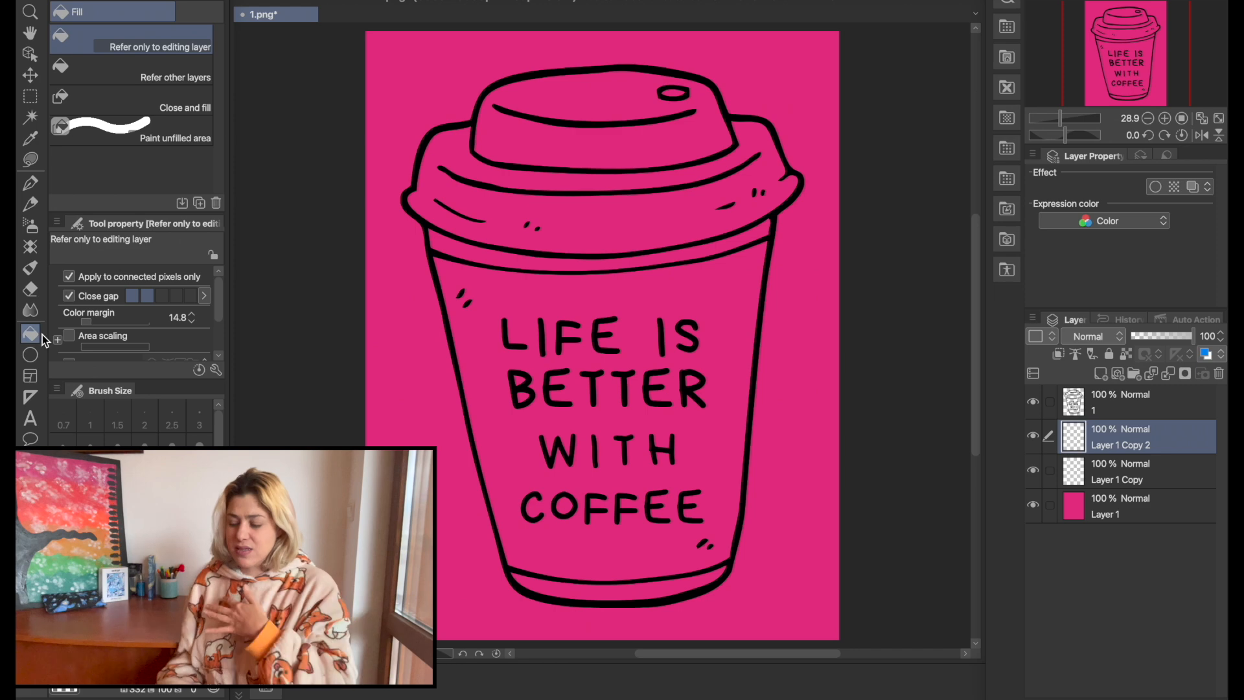
pyautogui.click(29, 225)
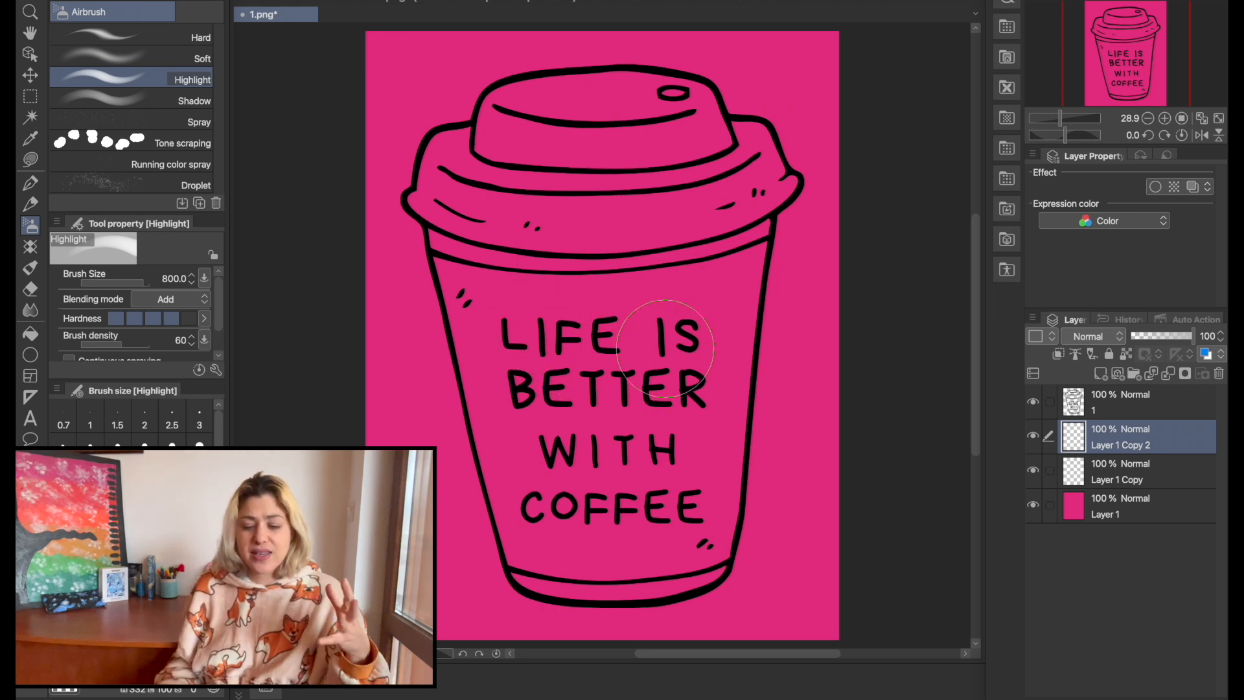
pyautogui.press('p')
pyautogui.moveTo(524, 331)
pyautogui.mouseDown()
pyautogui.moveTo(584, 370)
pyautogui.moveTo(523, 399)
pyautogui.moveTo(493, 342)
pyautogui.mouseUp()
pyautogui.moveTo(587, 432)
pyautogui.mouseDown()
pyautogui.moveTo(558, 439)
pyautogui.moveTo(621, 442)
pyautogui.moveTo(547, 479)
pyautogui.moveTo(534, 512)
pyautogui.moveTo(686, 508)
pyautogui.moveTo(544, 512)
pyautogui.moveTo(551, 493)
pyautogui.mouseUp()
pyautogui.moveTo(555, 313)
pyautogui.mouseDown()
pyautogui.moveTo(570, 337)
pyautogui.moveTo(515, 320)
pyautogui.mouseUp()
# - On the cup artwork layer, fill the area outside the cup white, the lid's upper part light gray and its rim dark gray
pyautogui.press('g')
pyautogui.hotkey('alt', ']')
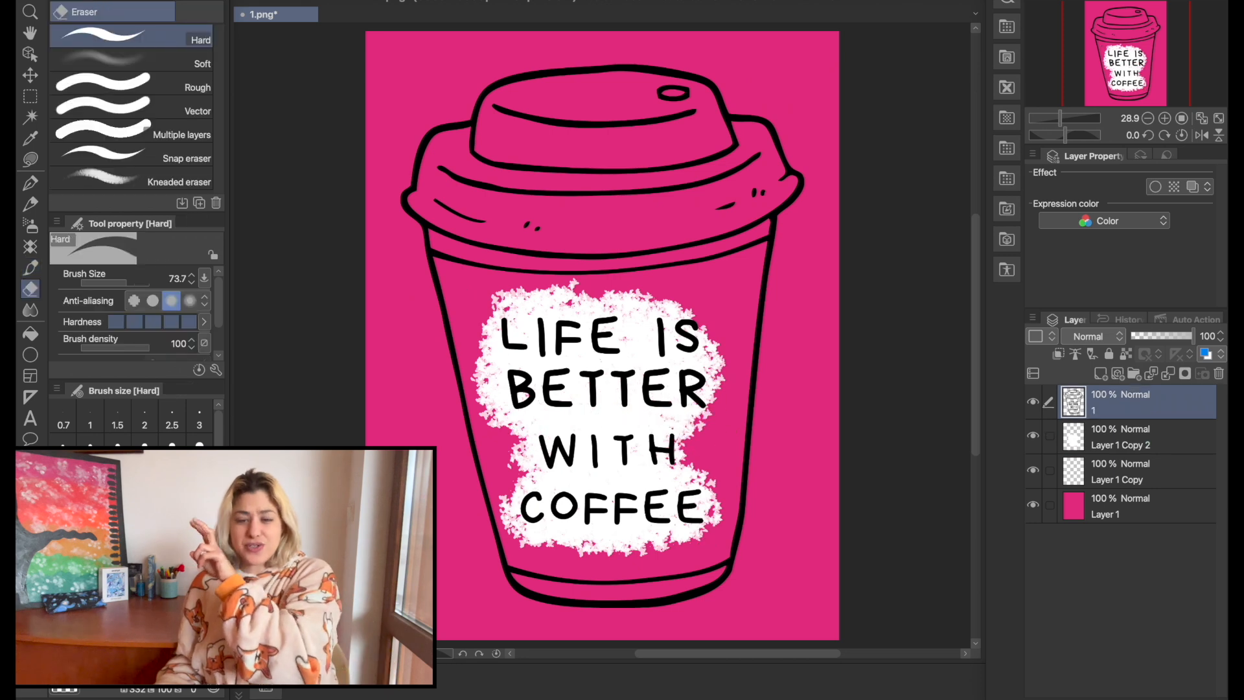
pyautogui.click(416, 77)
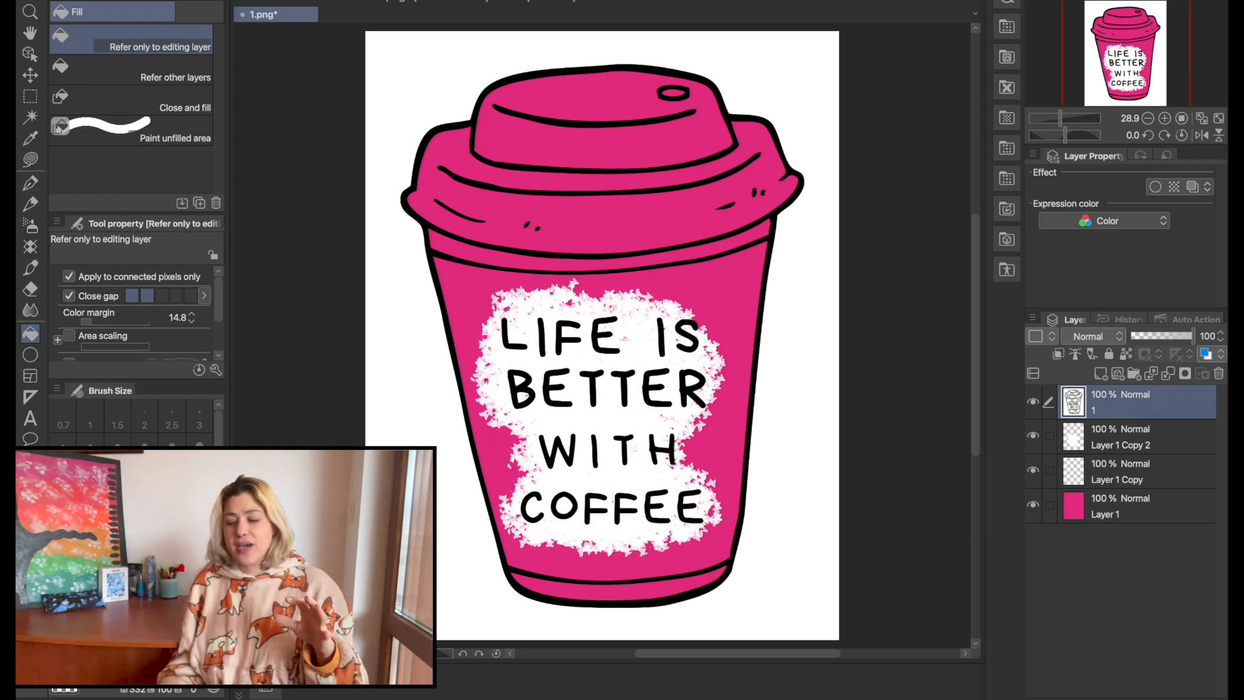
pyautogui.click(575, 97)
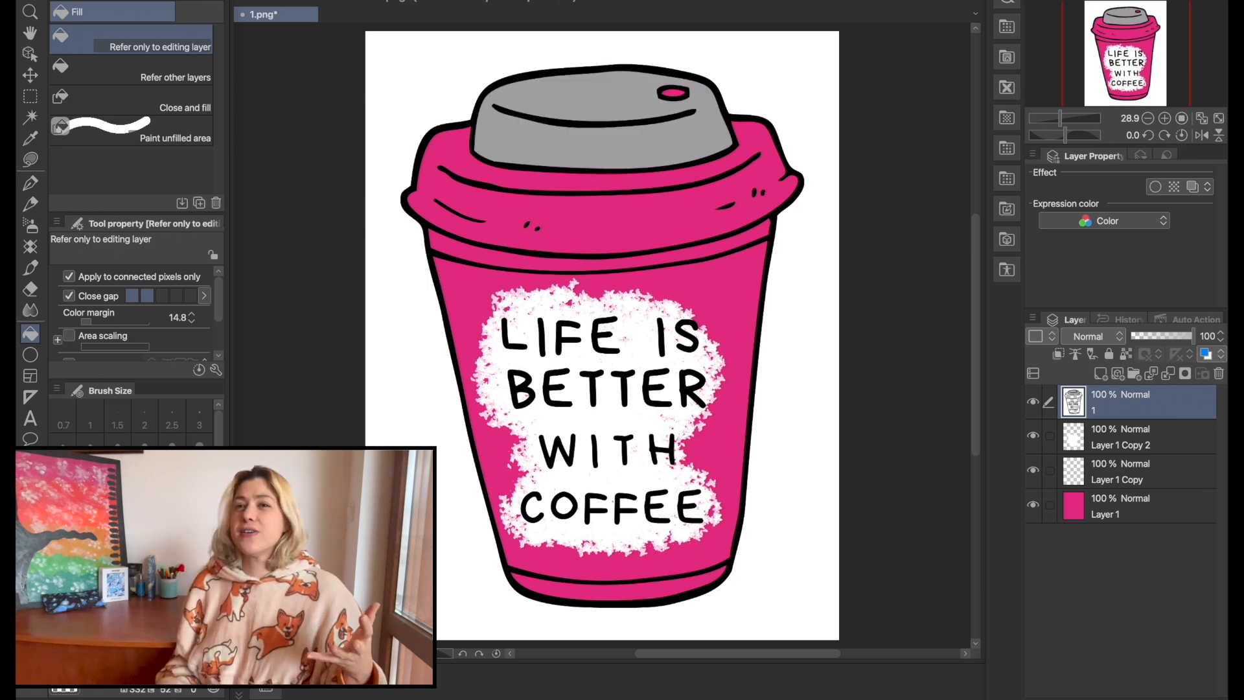
pyautogui.click(602, 220)
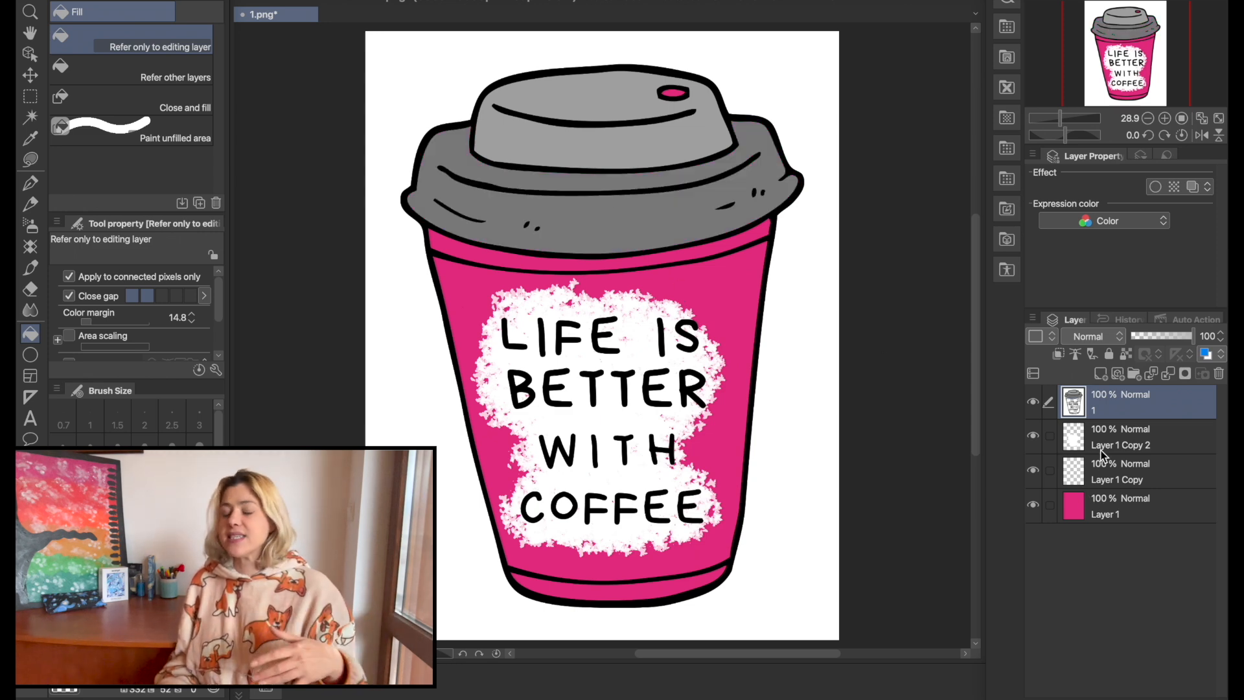
# - Refill the bottommost layer with light pink, pale blue and finally a brighter sky blue to recolor the cup
pyautogui.click(1112, 513)
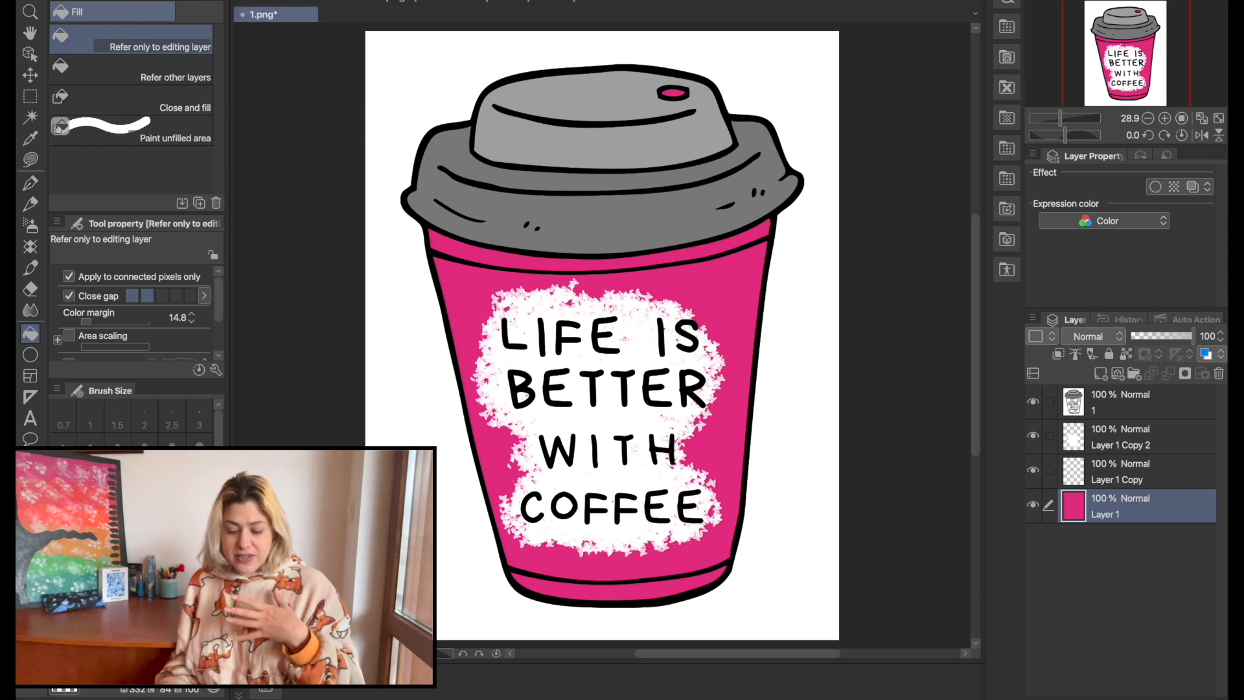
pyautogui.click(477, 294)
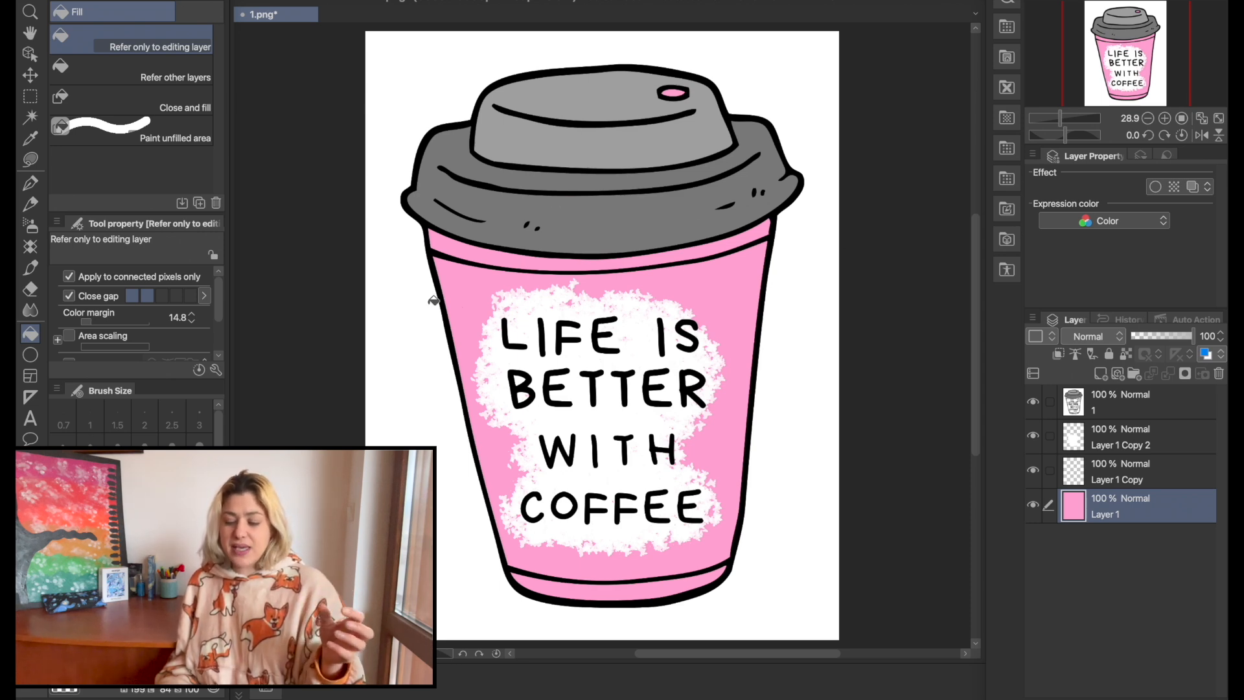
pyautogui.click(478, 293)
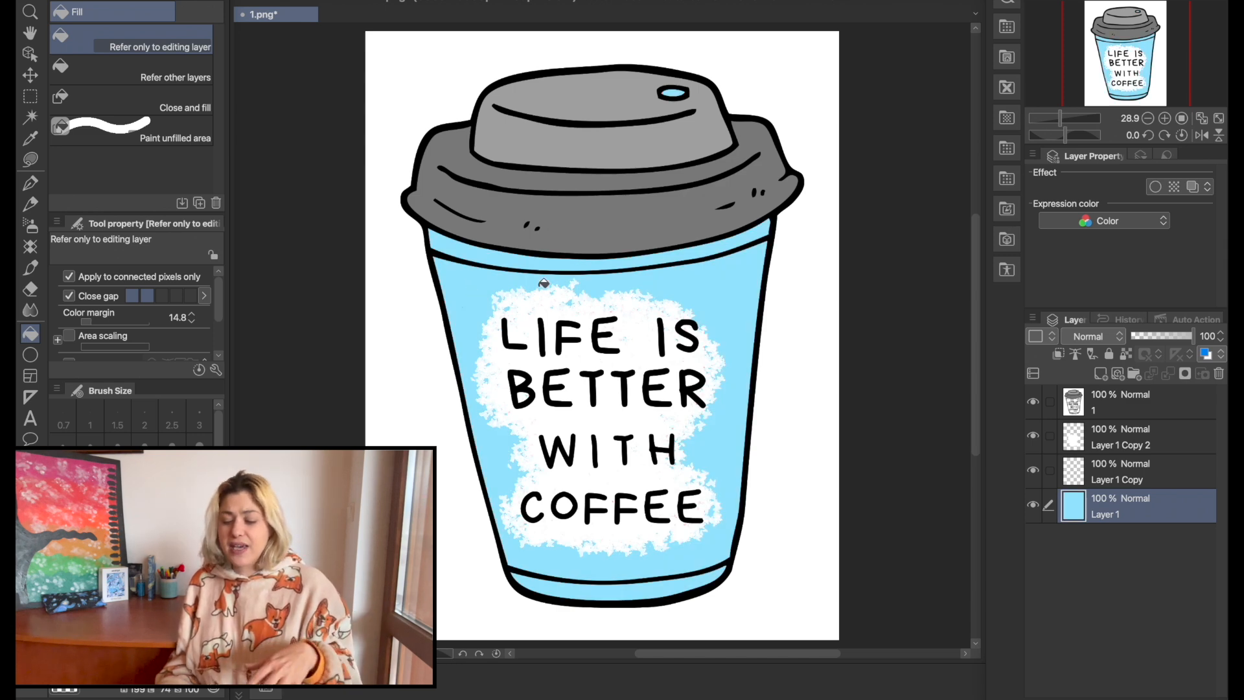
pyautogui.click(480, 288)
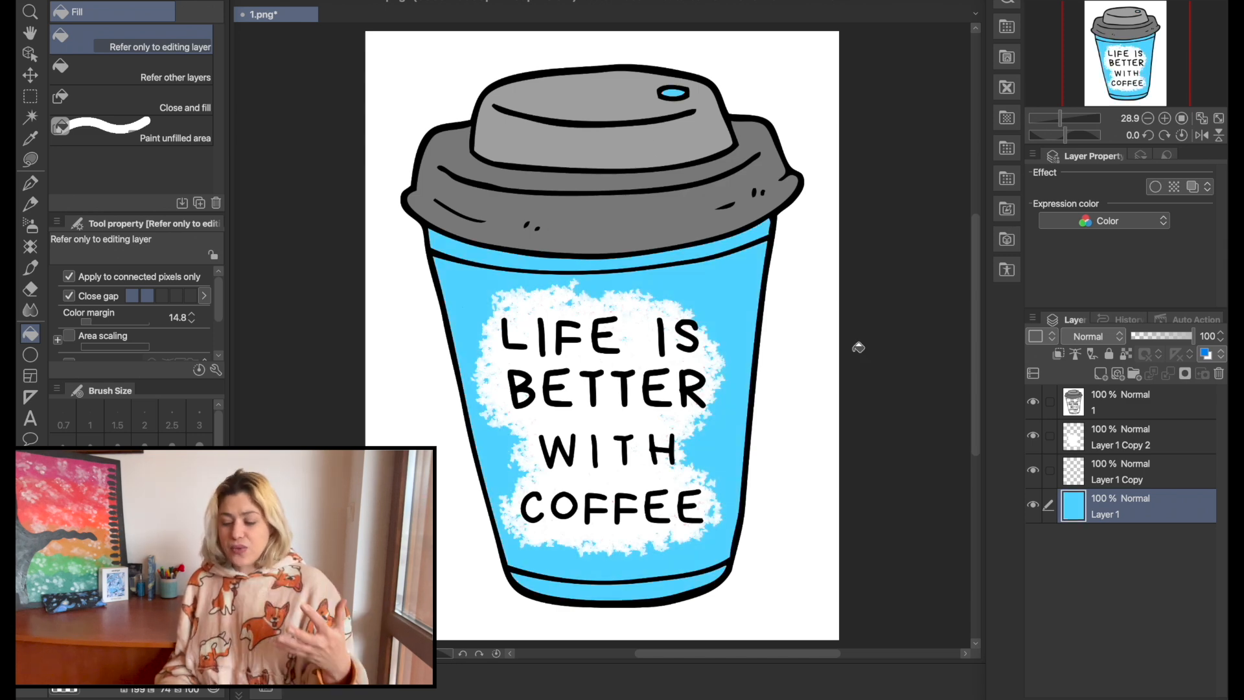
# - Merge all visible layers into one and make the white area around the cup transparent
pyautogui.rightClick(1115, 401)
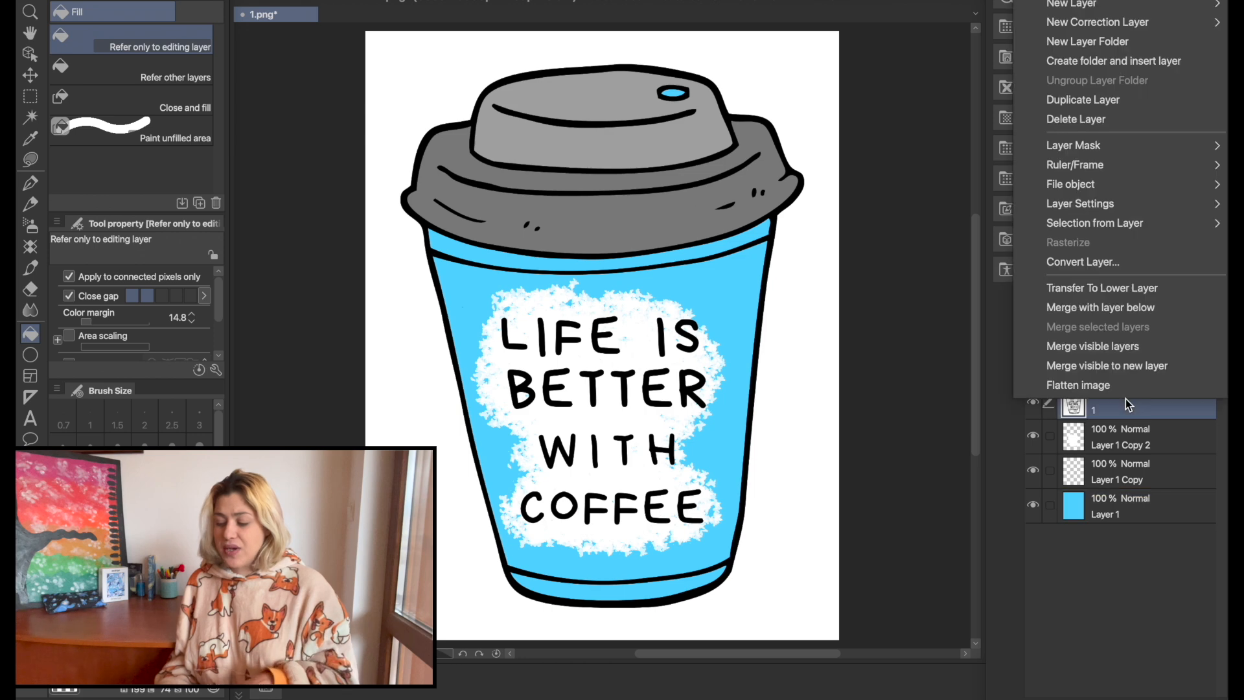
pyautogui.click(1119, 348)
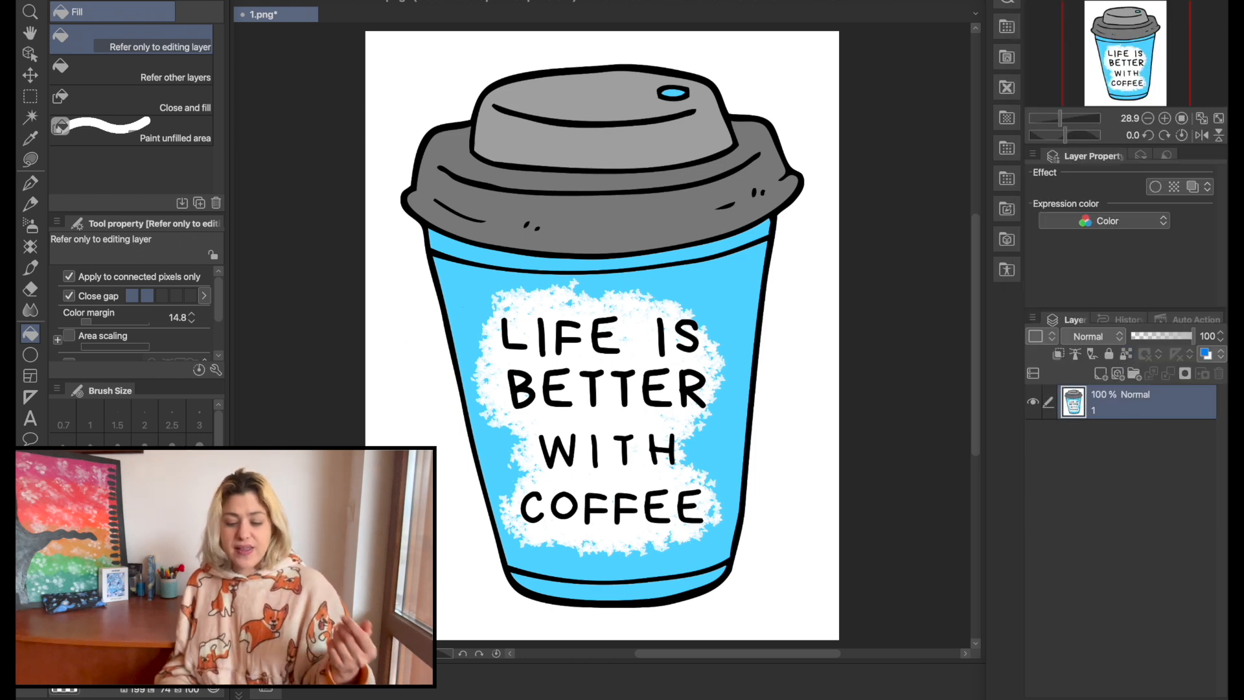
pyautogui.click(401, 428)
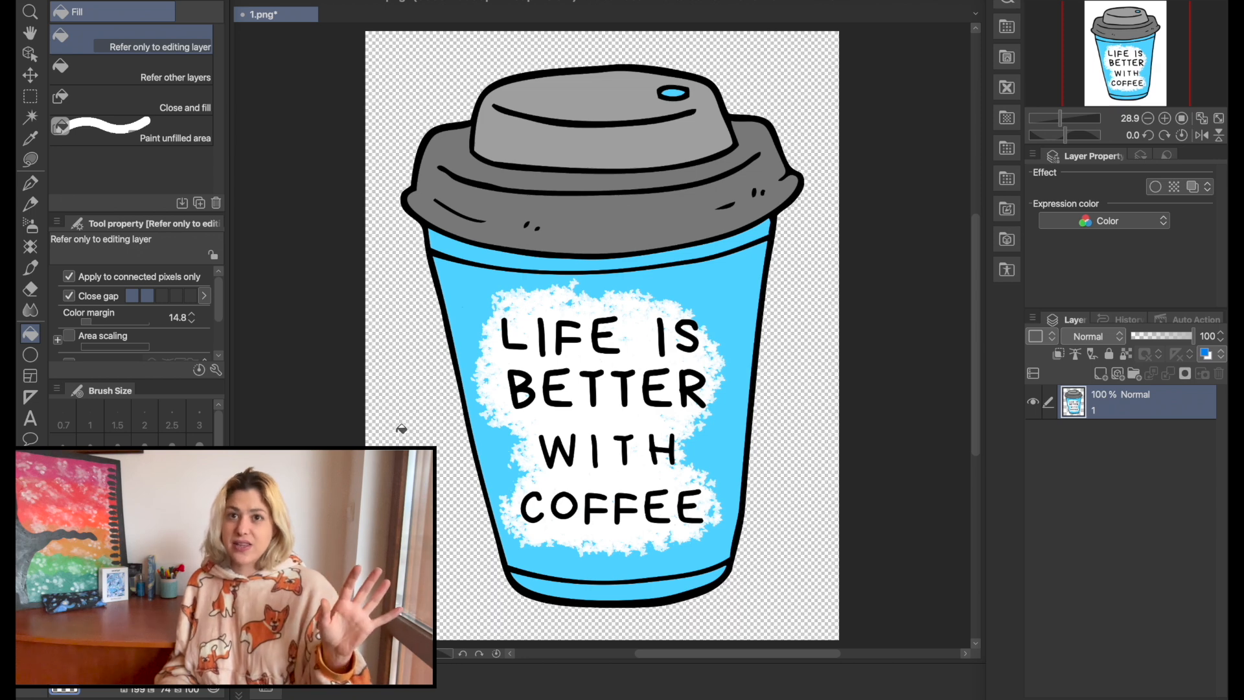
# - Save the colored cup image, quit CLIP STUDIO PAINT and look through the PNG files in the "my last clean" folder
pyautogui.hotkey('ctrl', 's')
pyautogui.click(104, 1)
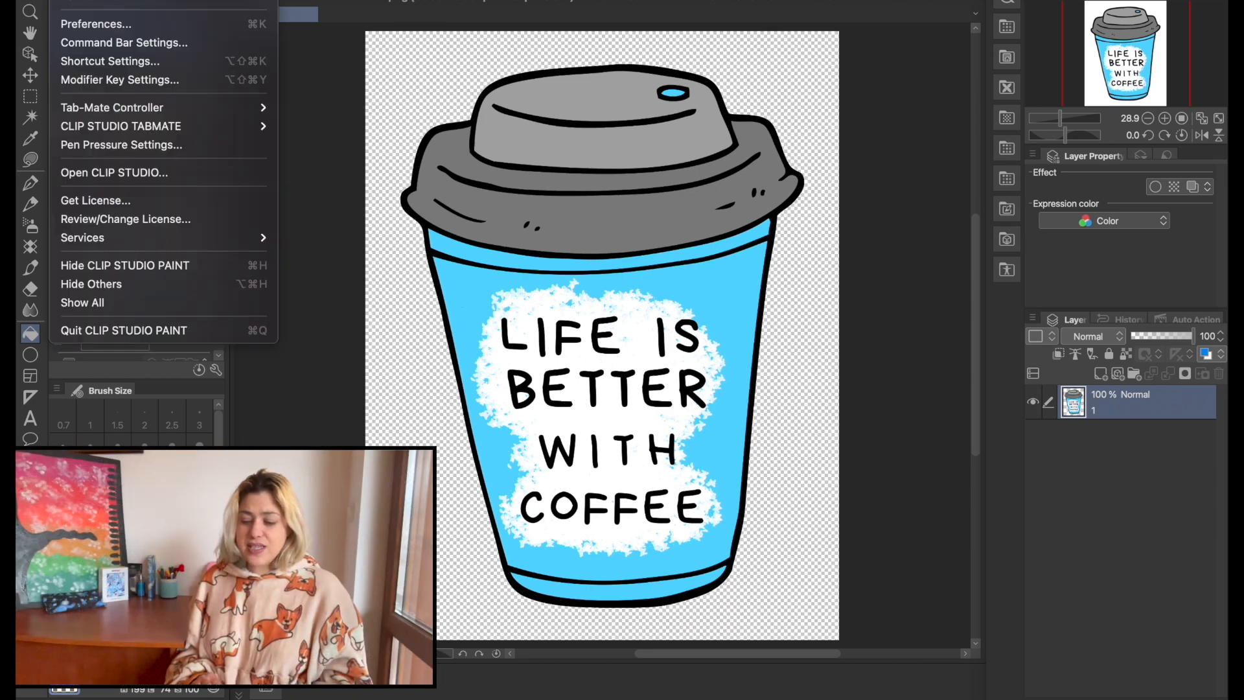
pyautogui.click(173, 331)
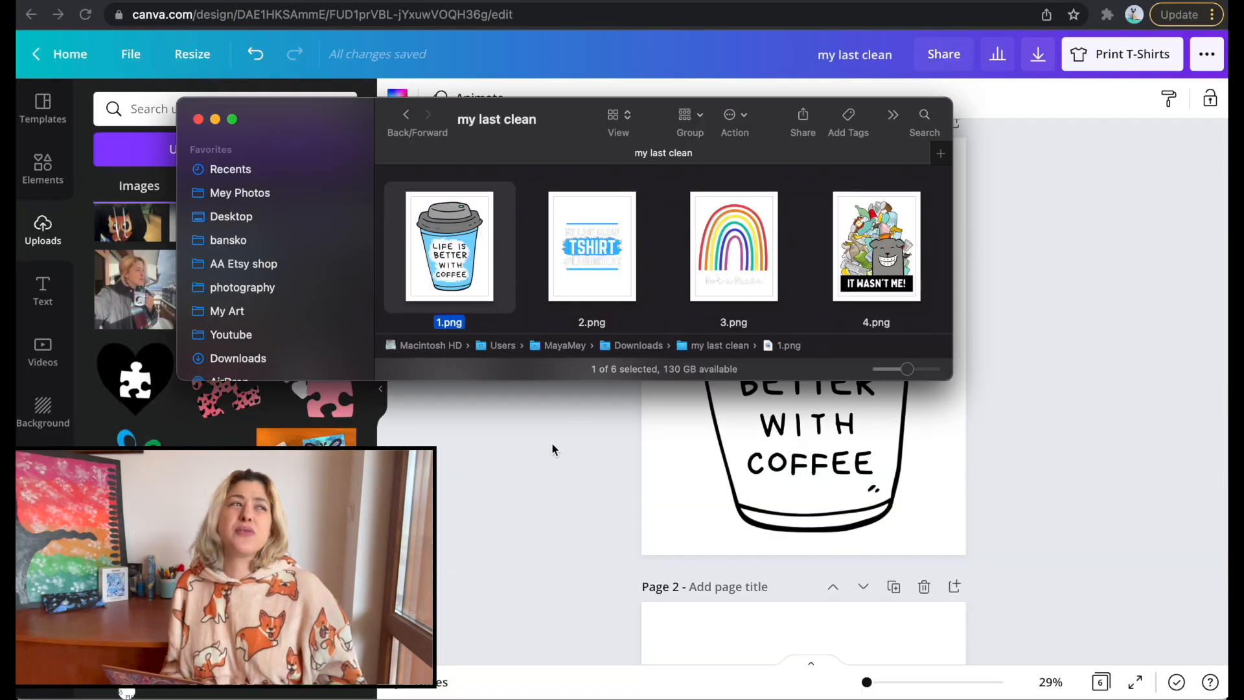
pyautogui.scroll(-3, 658, 194)
pyautogui.scroll(3, 664, 273)
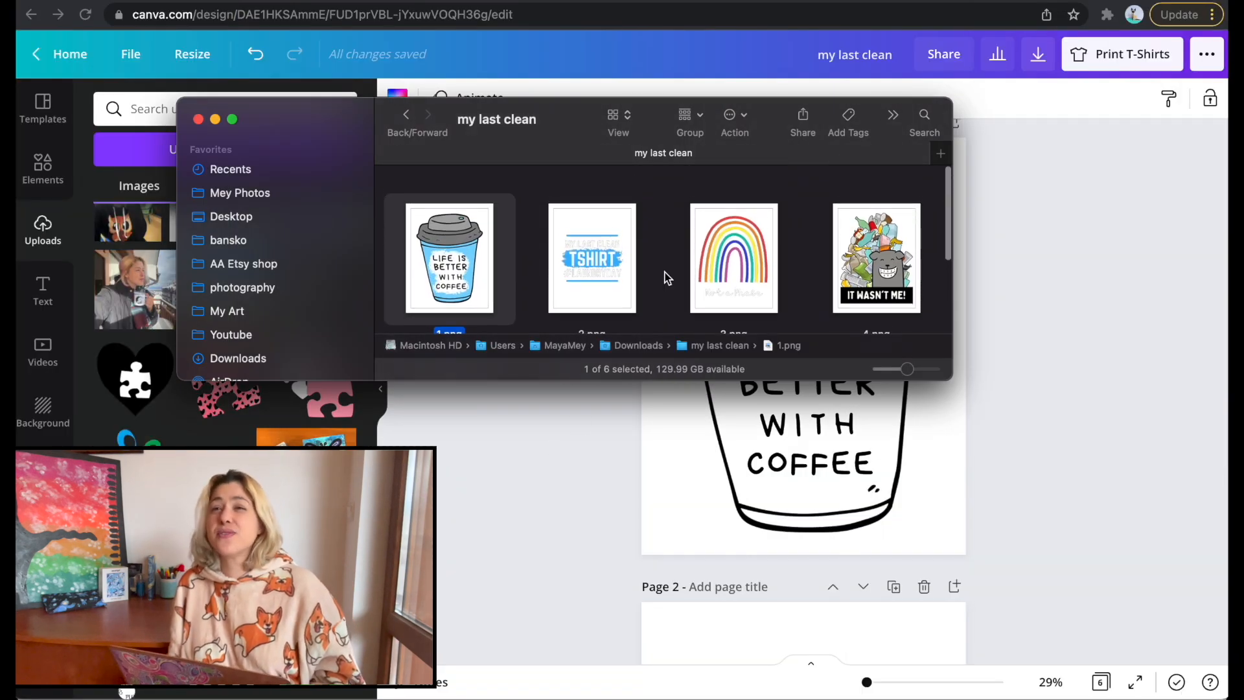
# - Switch to the TeePublic account site and start uploading a design
pyautogui.click(1070, 241)
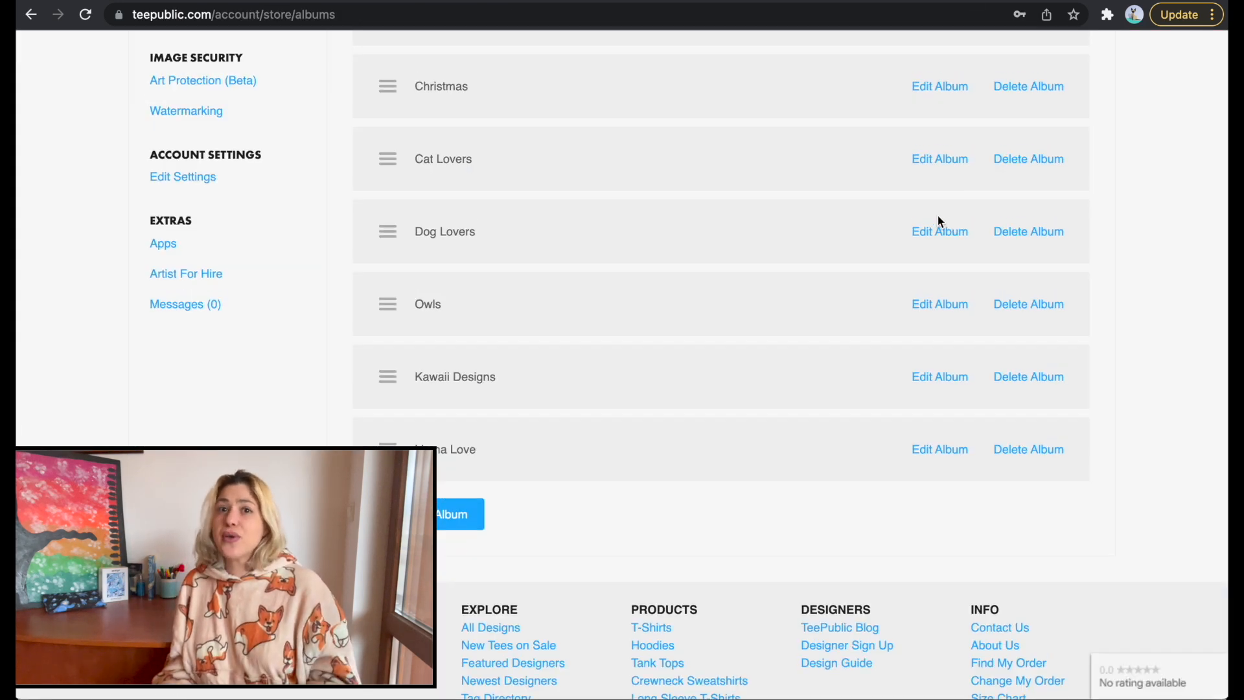
pyautogui.scroll(8, 939, 220)
pyautogui.moveTo(908, 63)
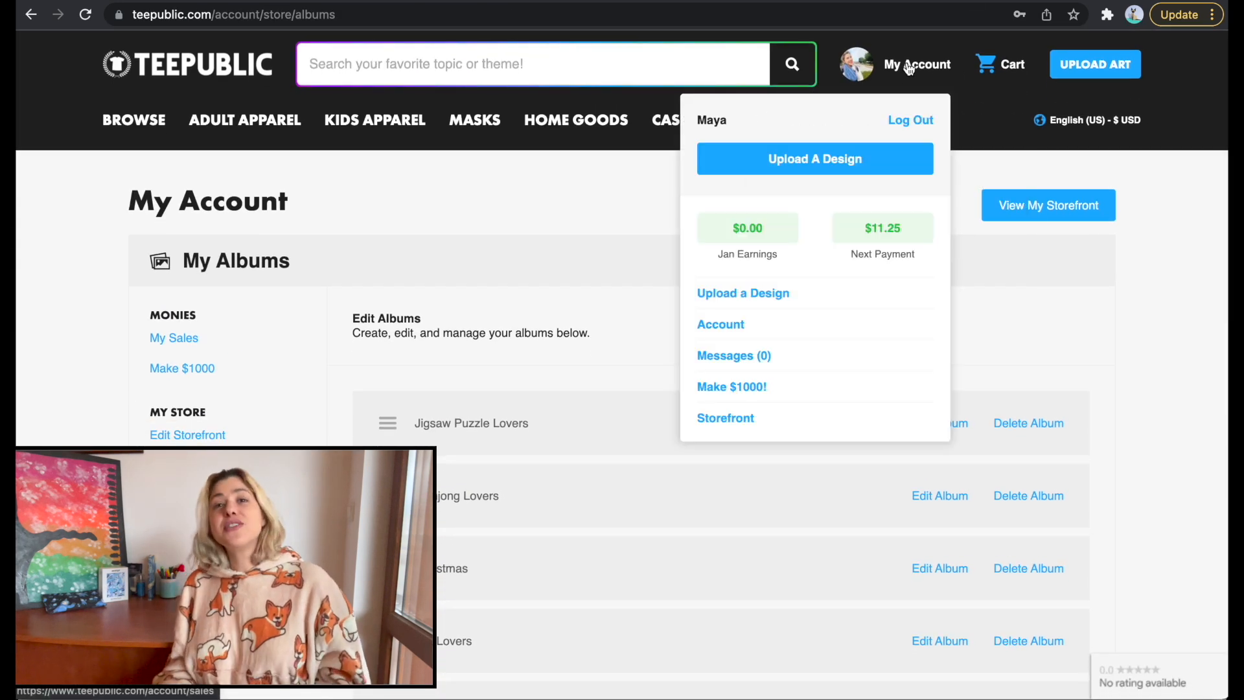
pyautogui.click(837, 163)
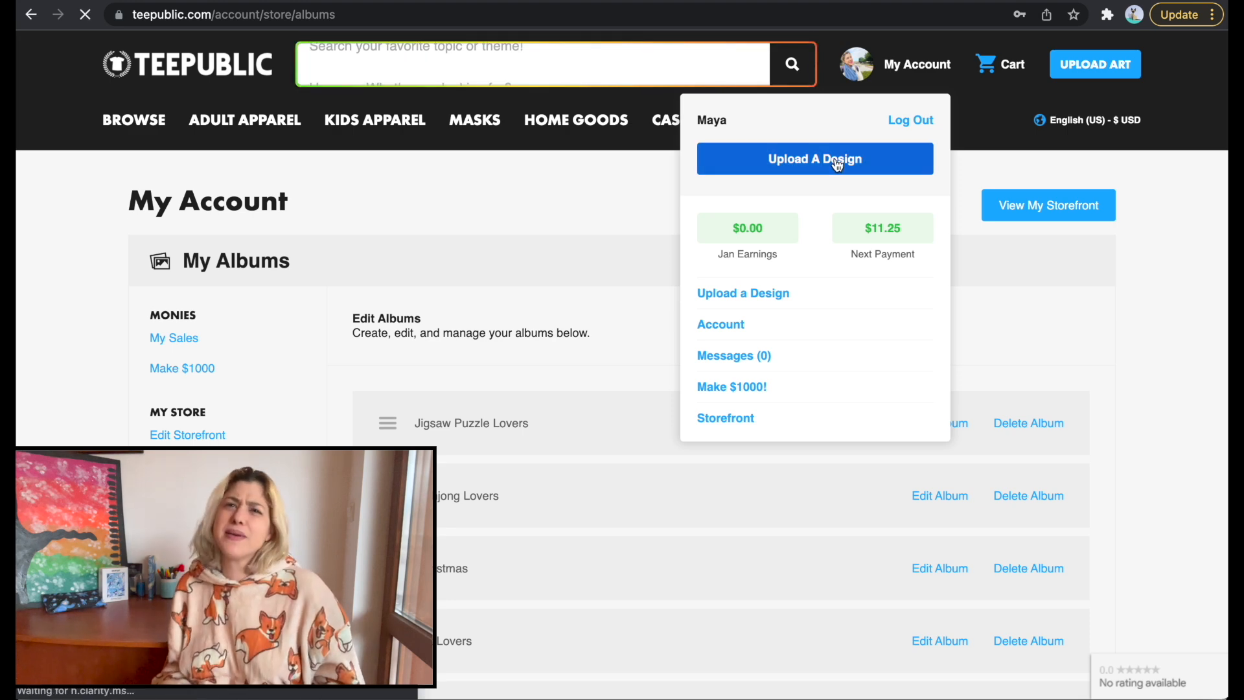